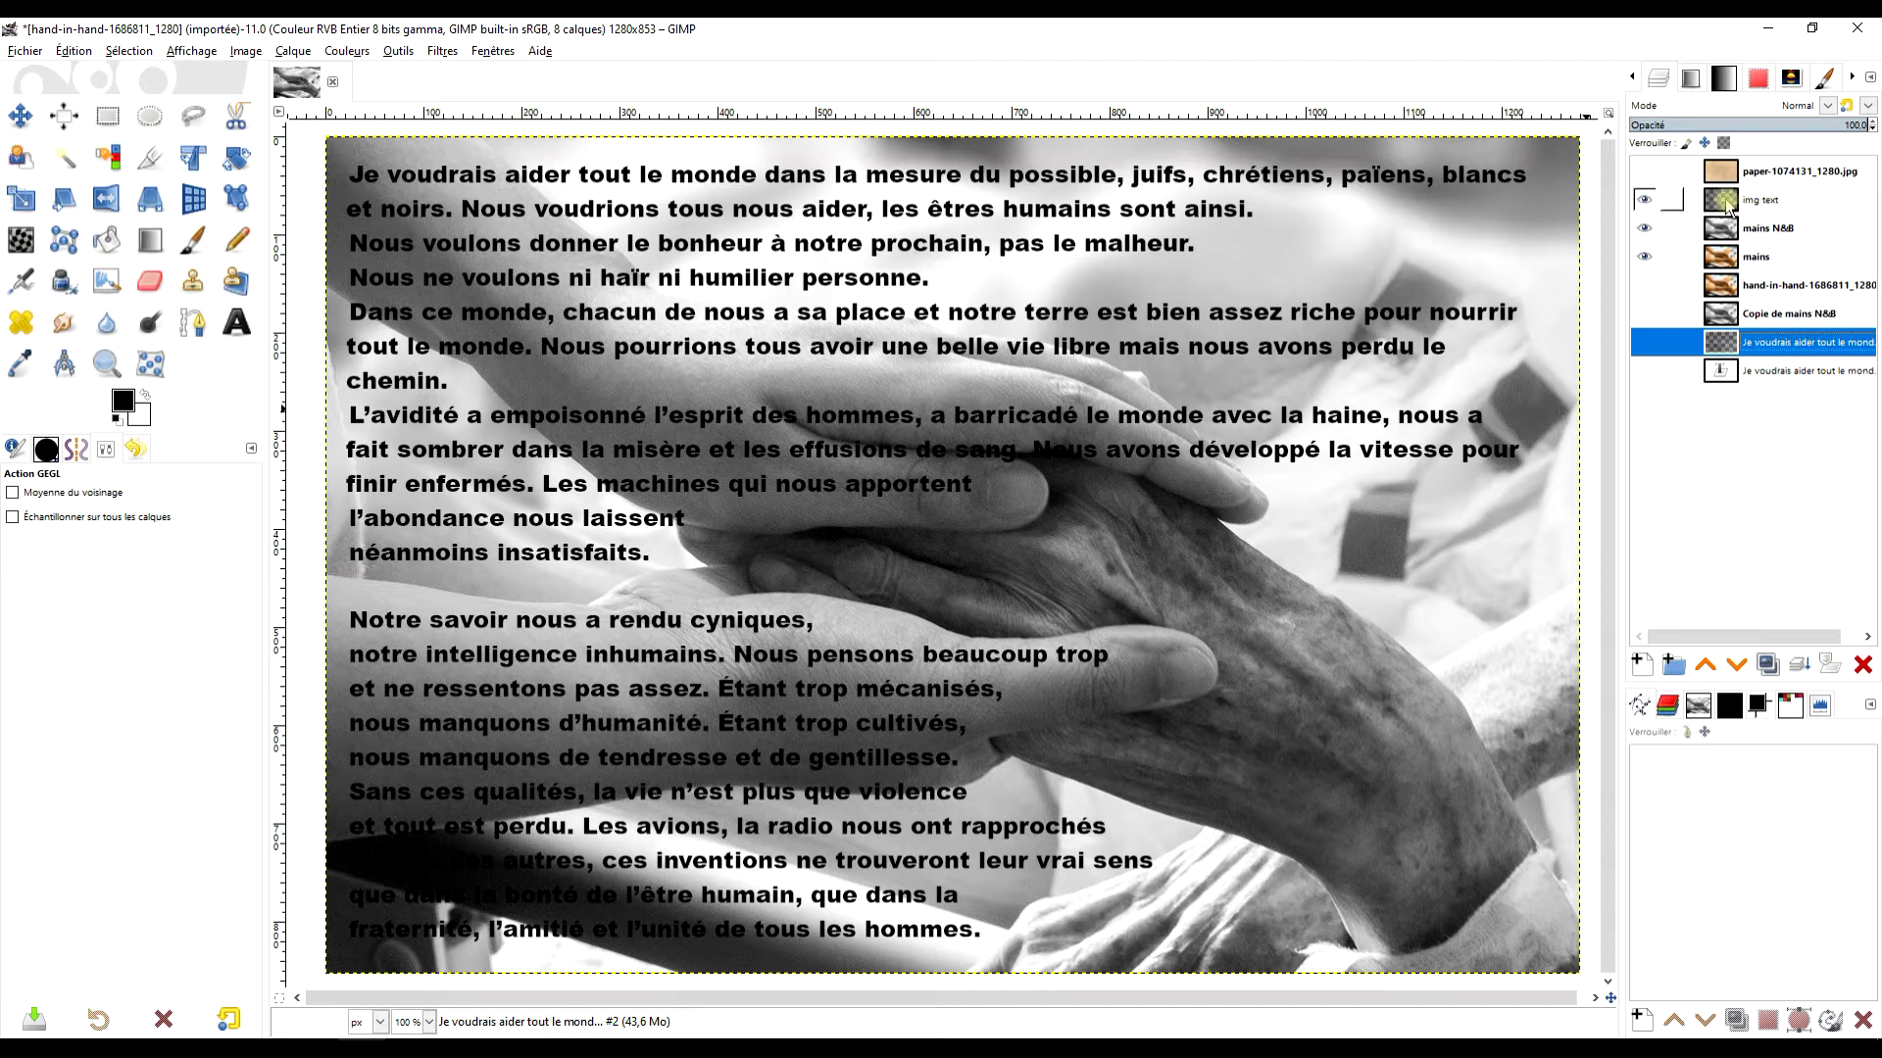
- Add a white (full opacity) layer mask to the "mains N&B" layer
click(1727, 206)
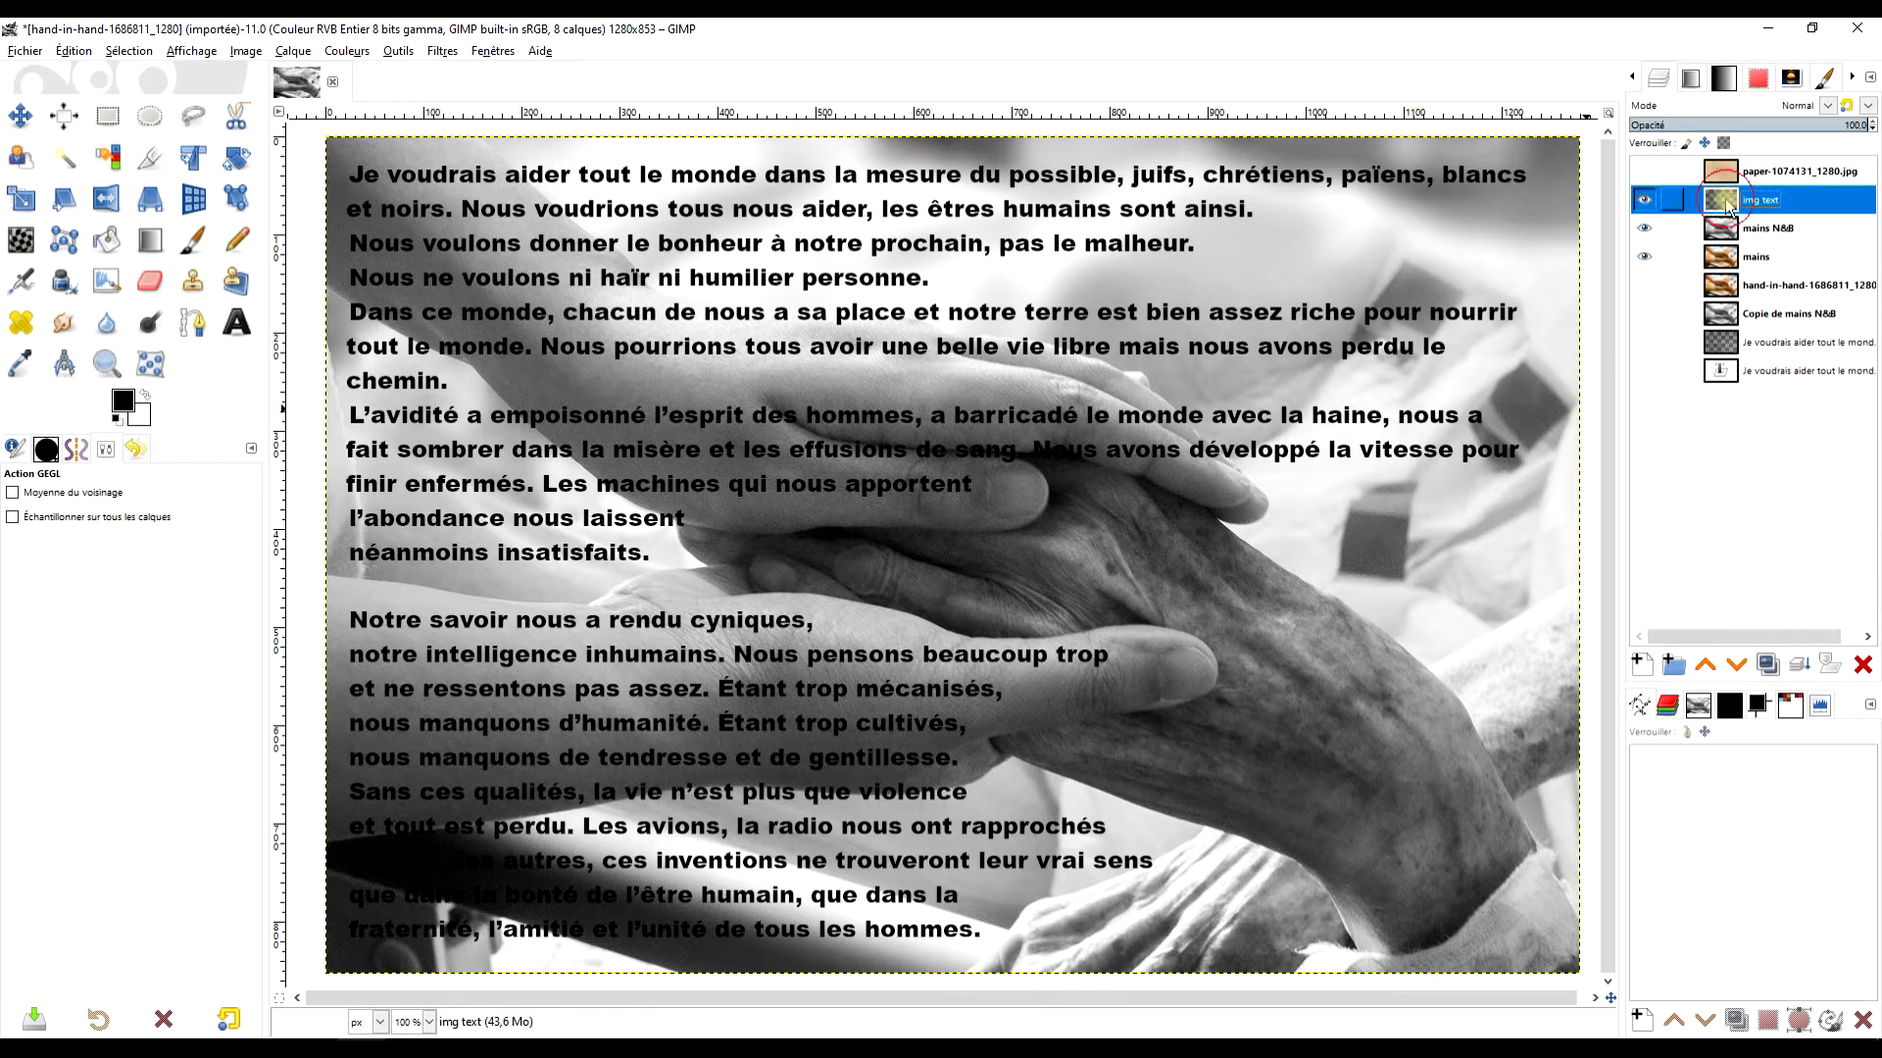
click(1648, 201)
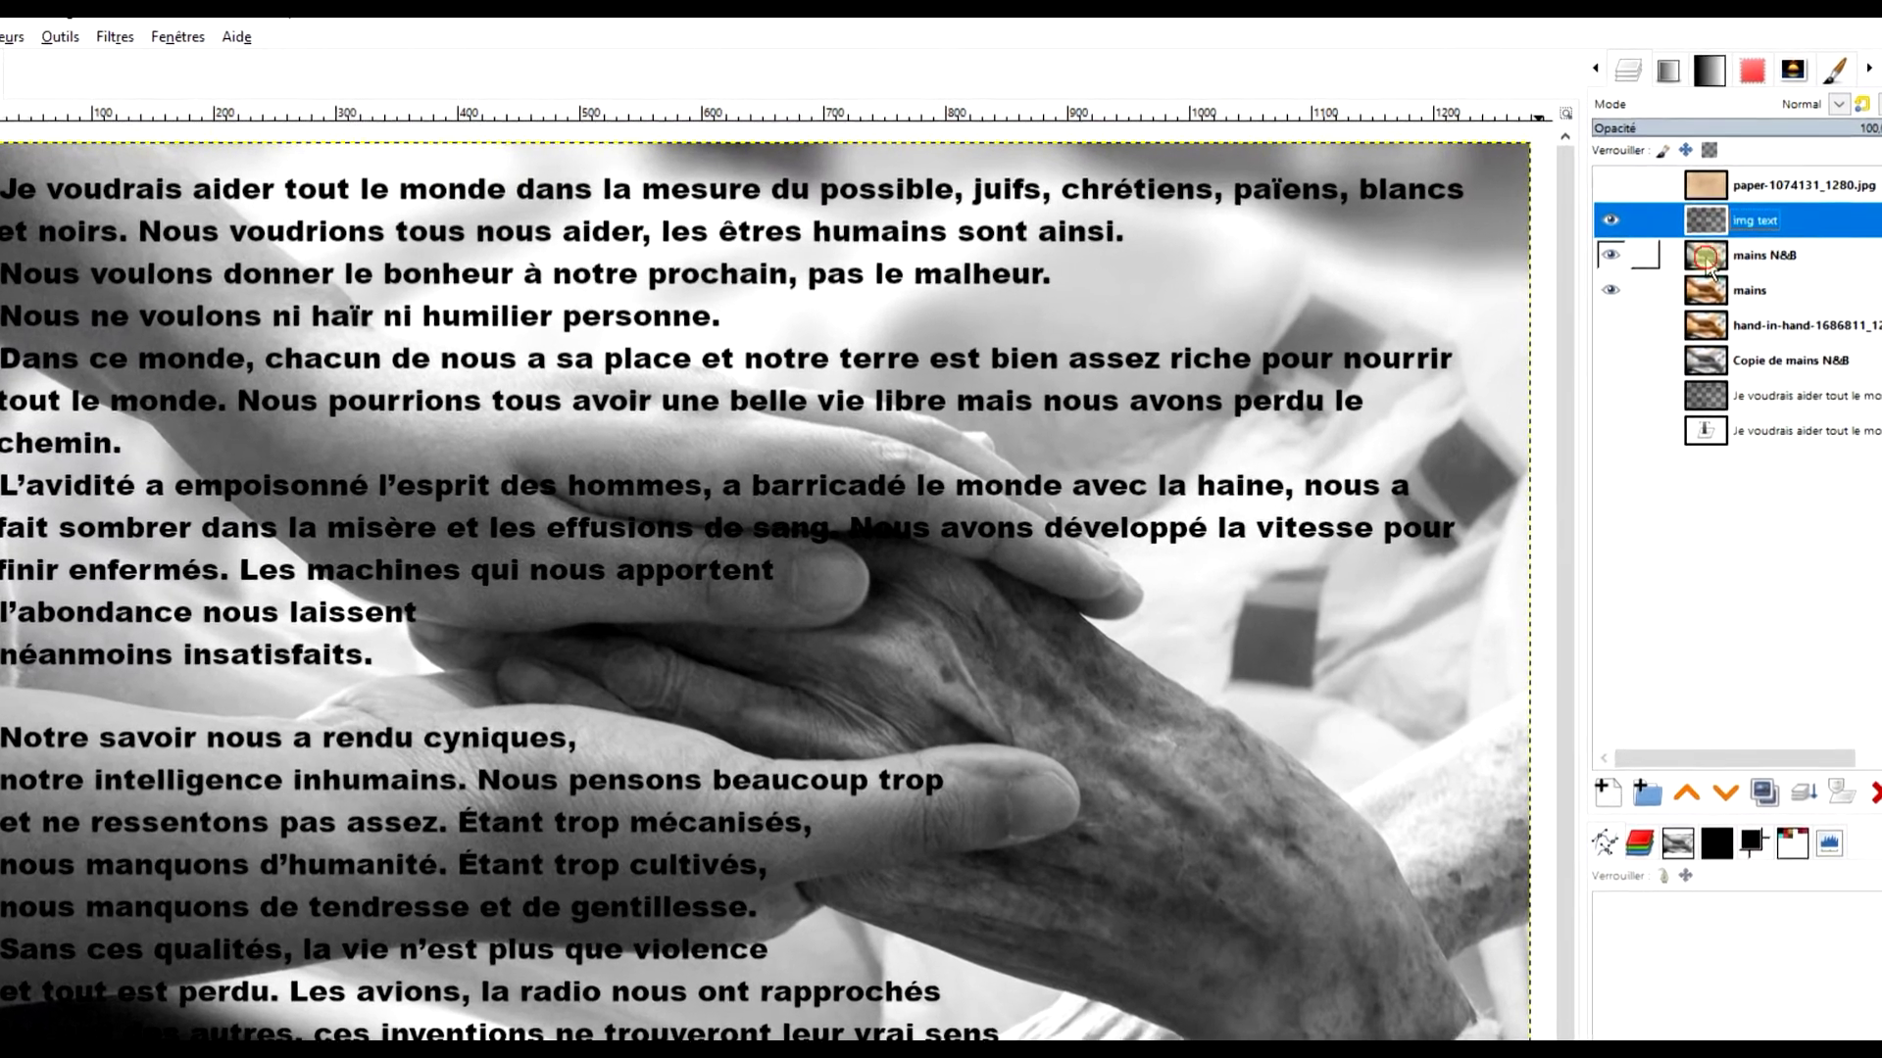
click(1710, 262)
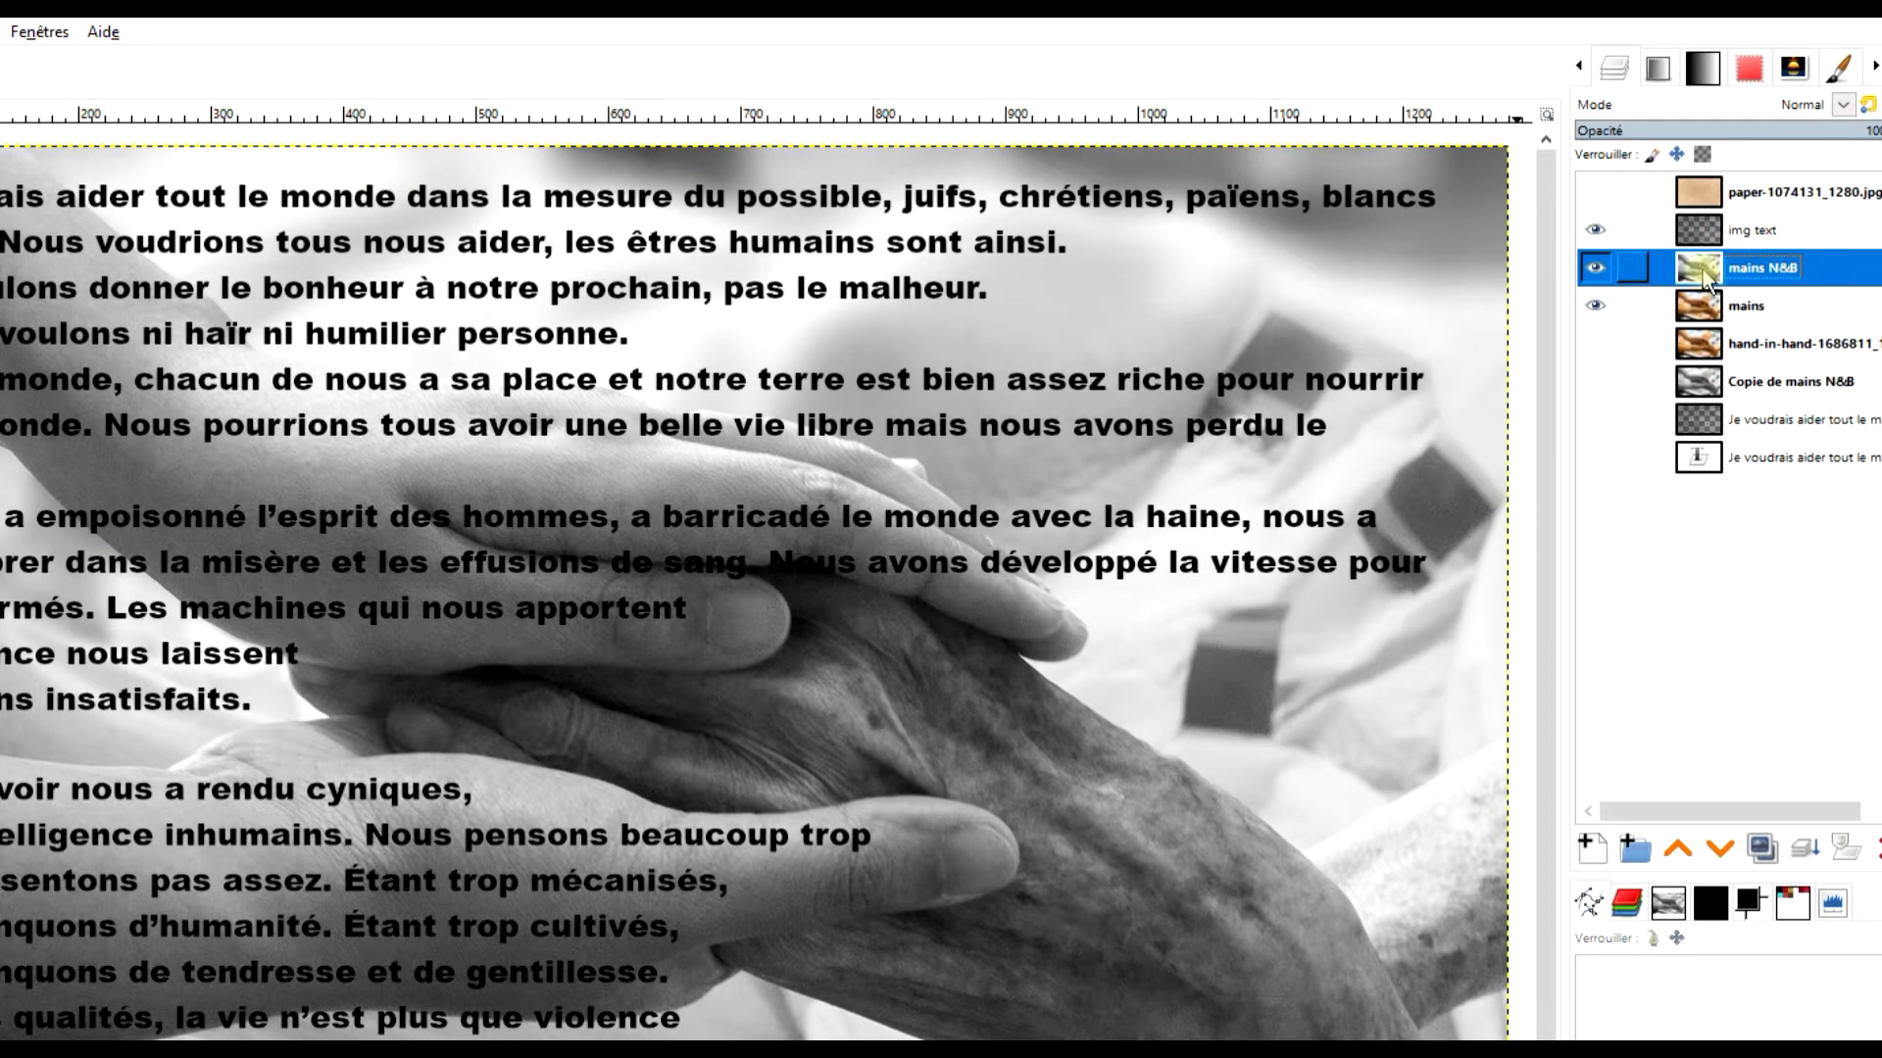
right_click(1707, 280)
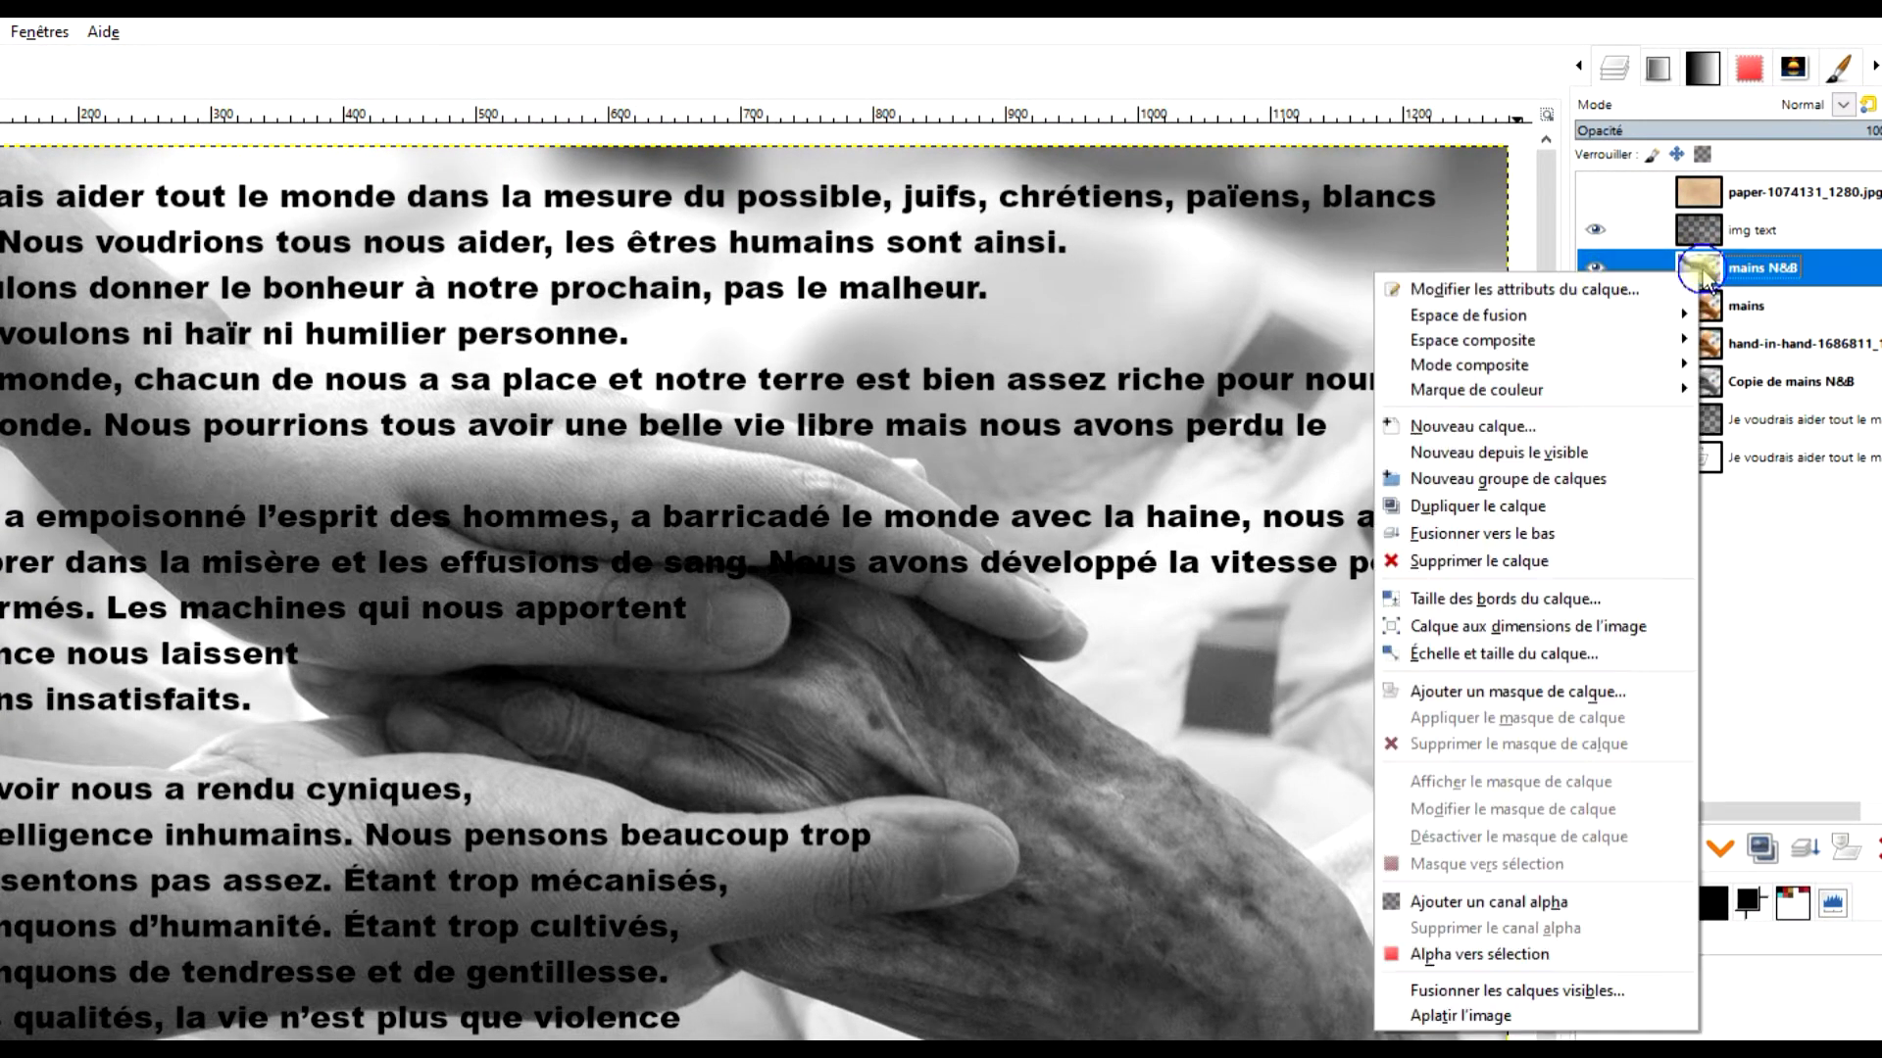
click(1509, 692)
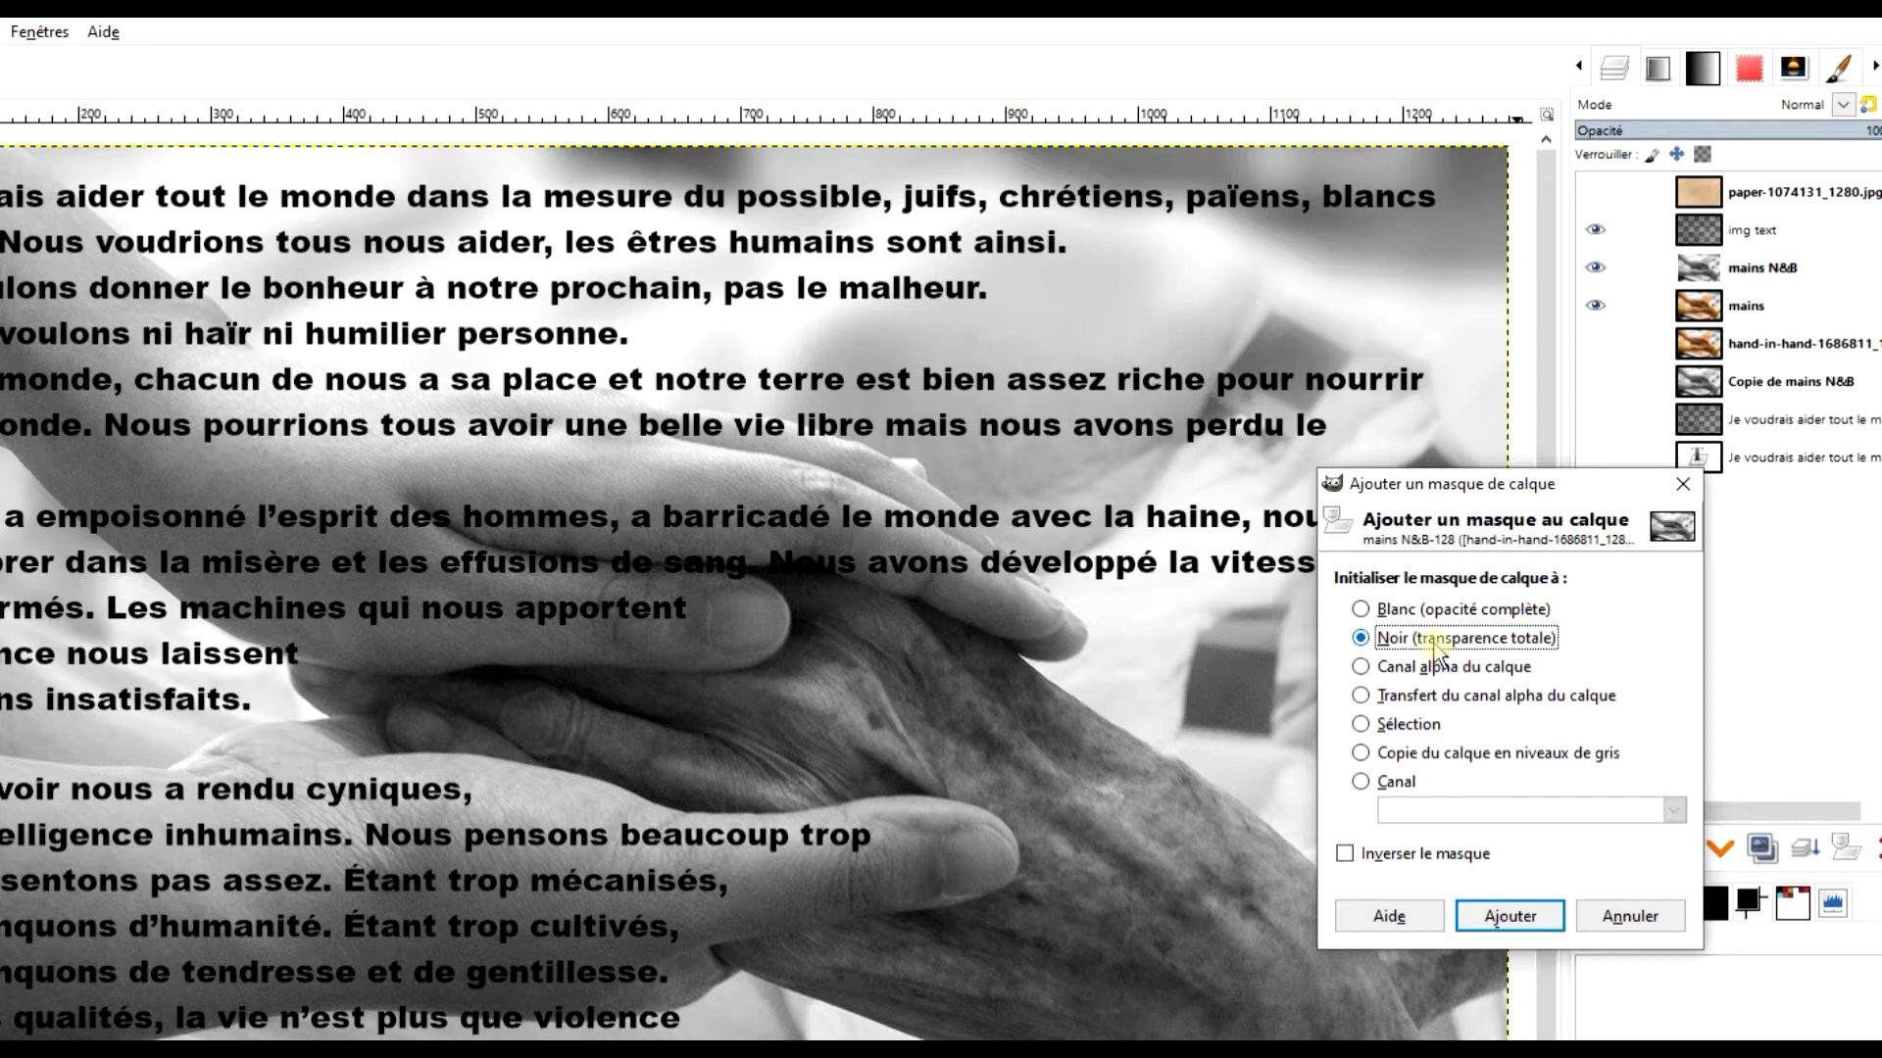
click(1401, 613)
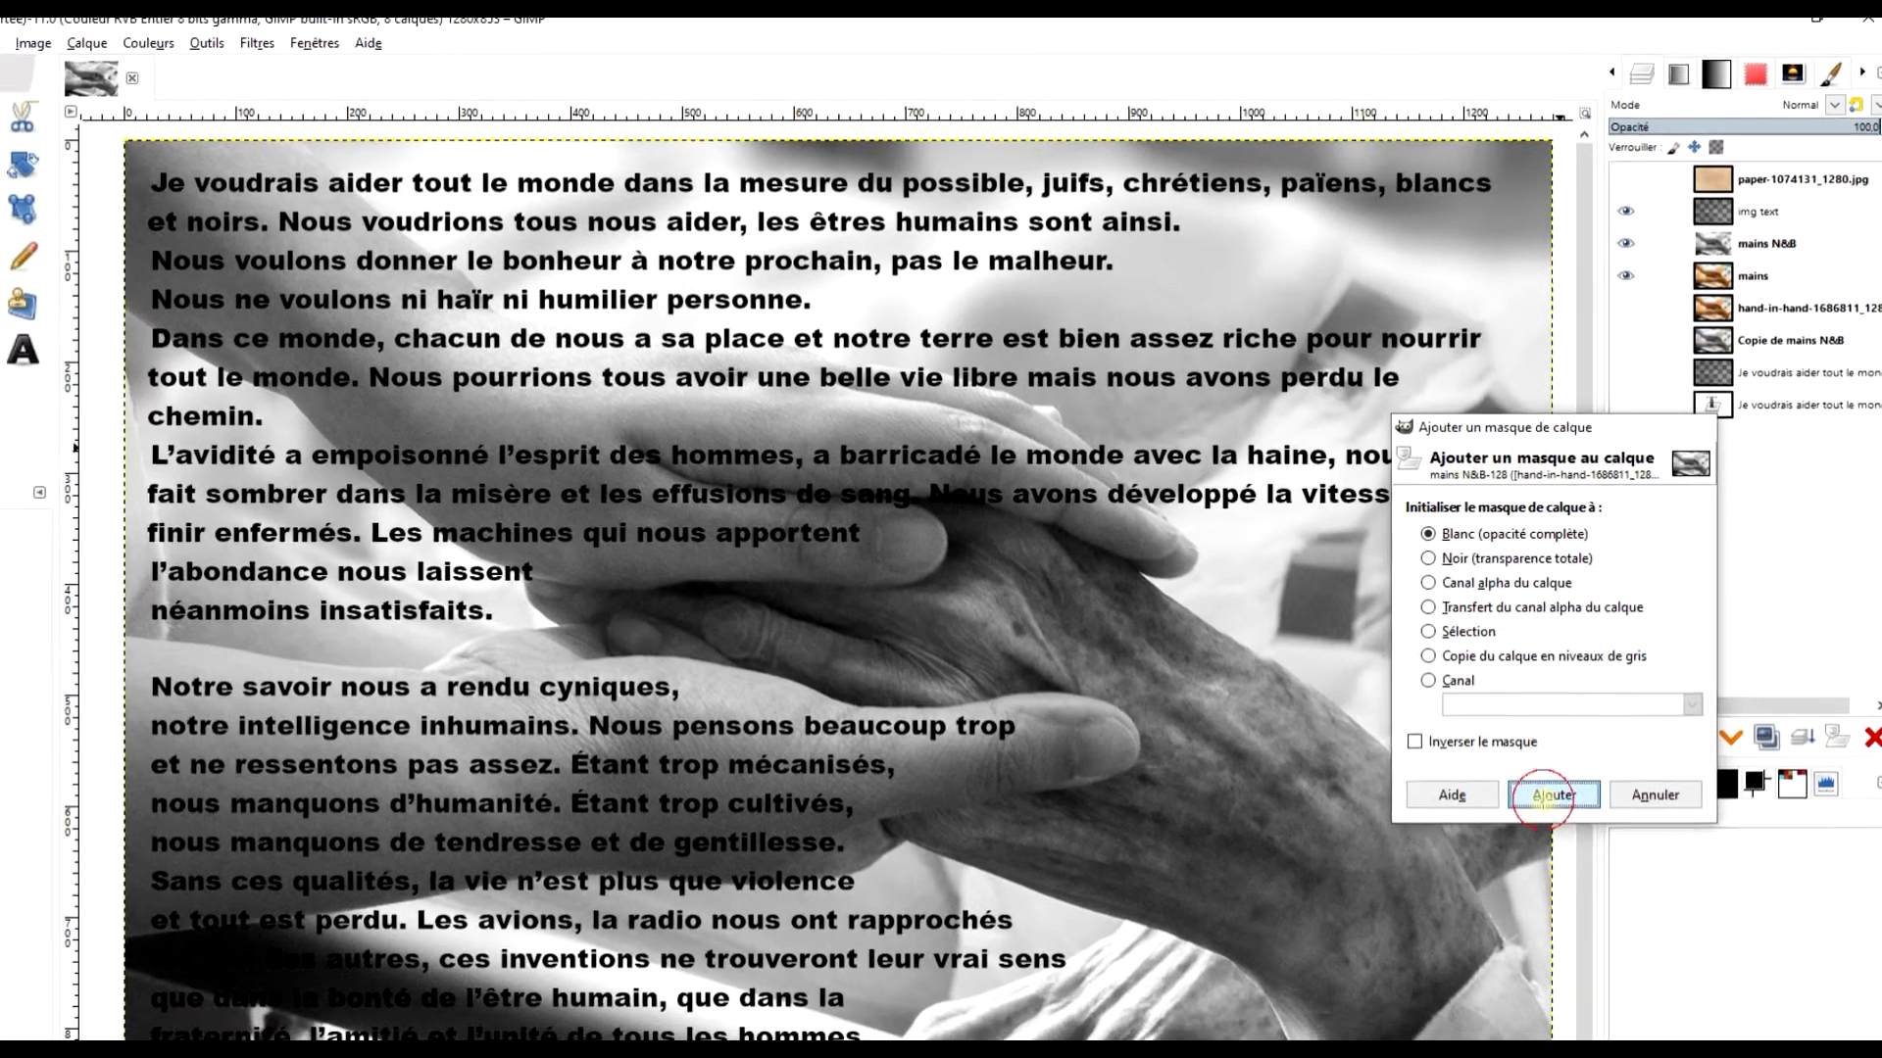
click(1509, 915)
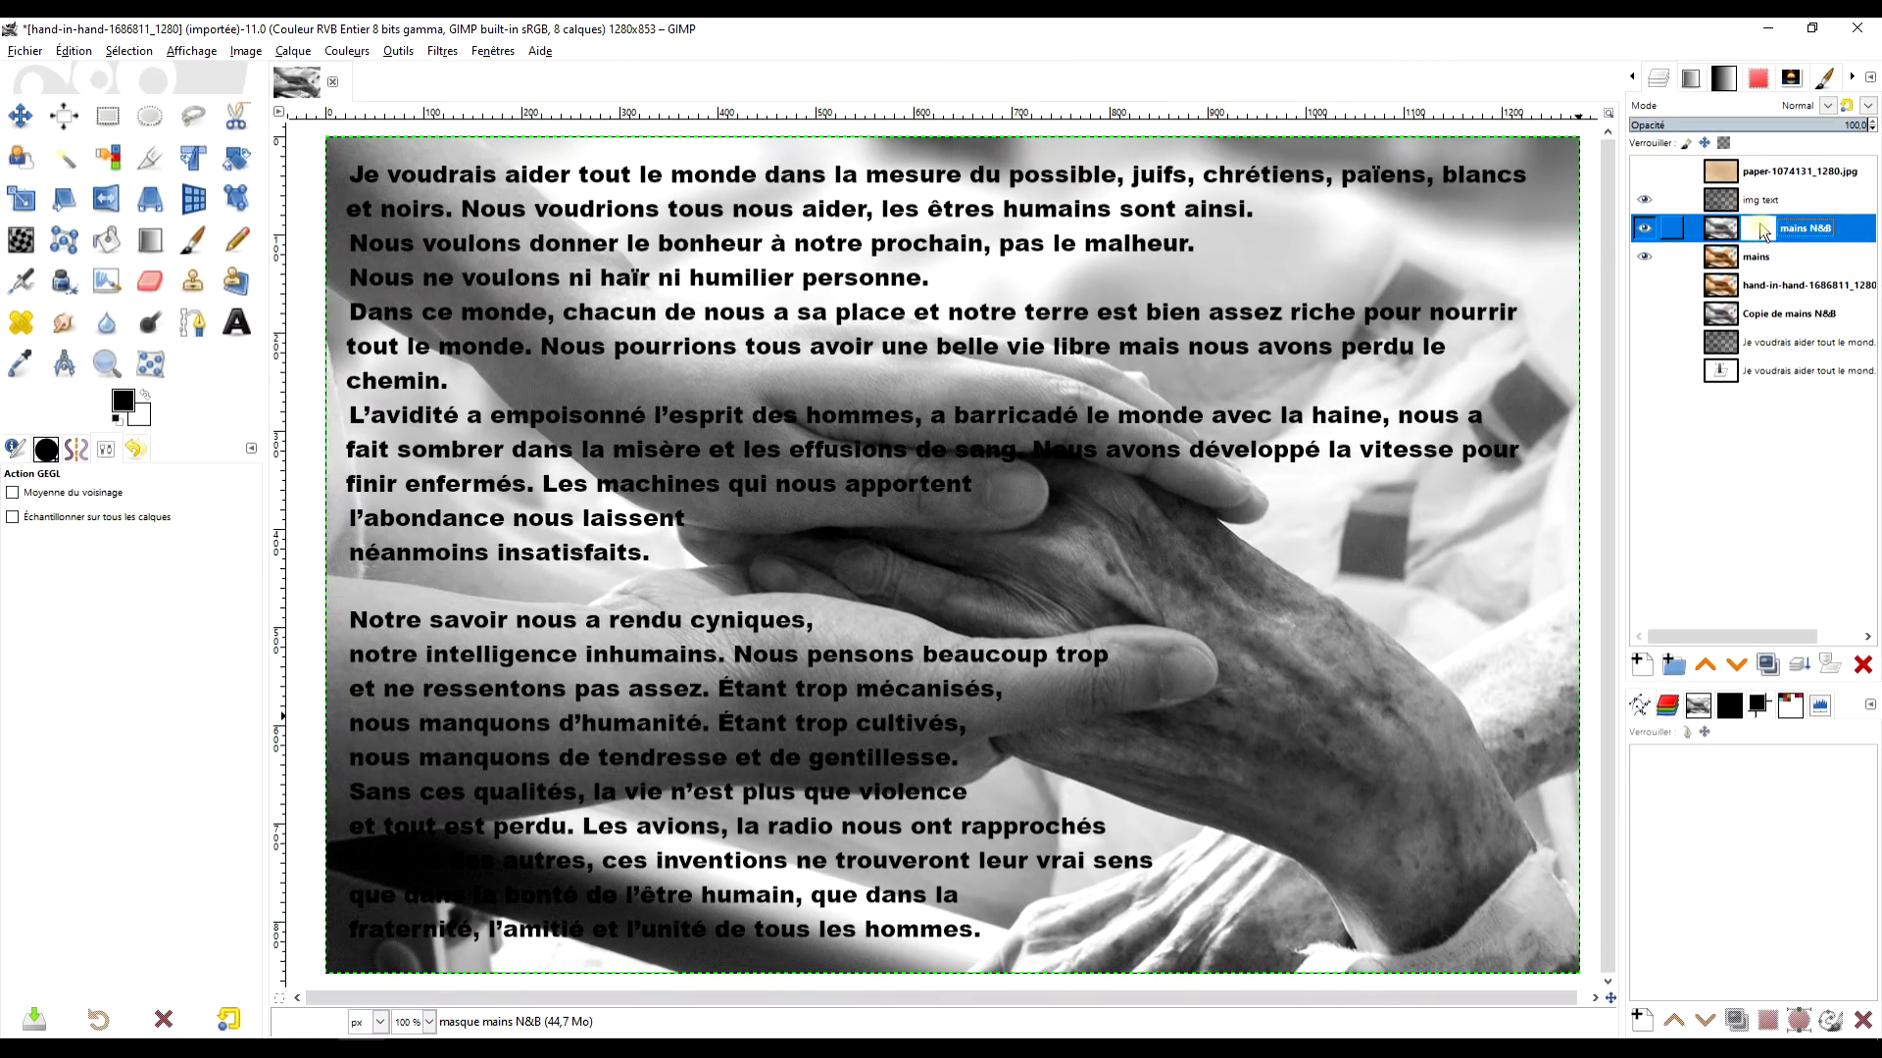
- Set up the Paintbrush with default black foreground and brush size 21 for masking the older hand's fingers
click(193, 247)
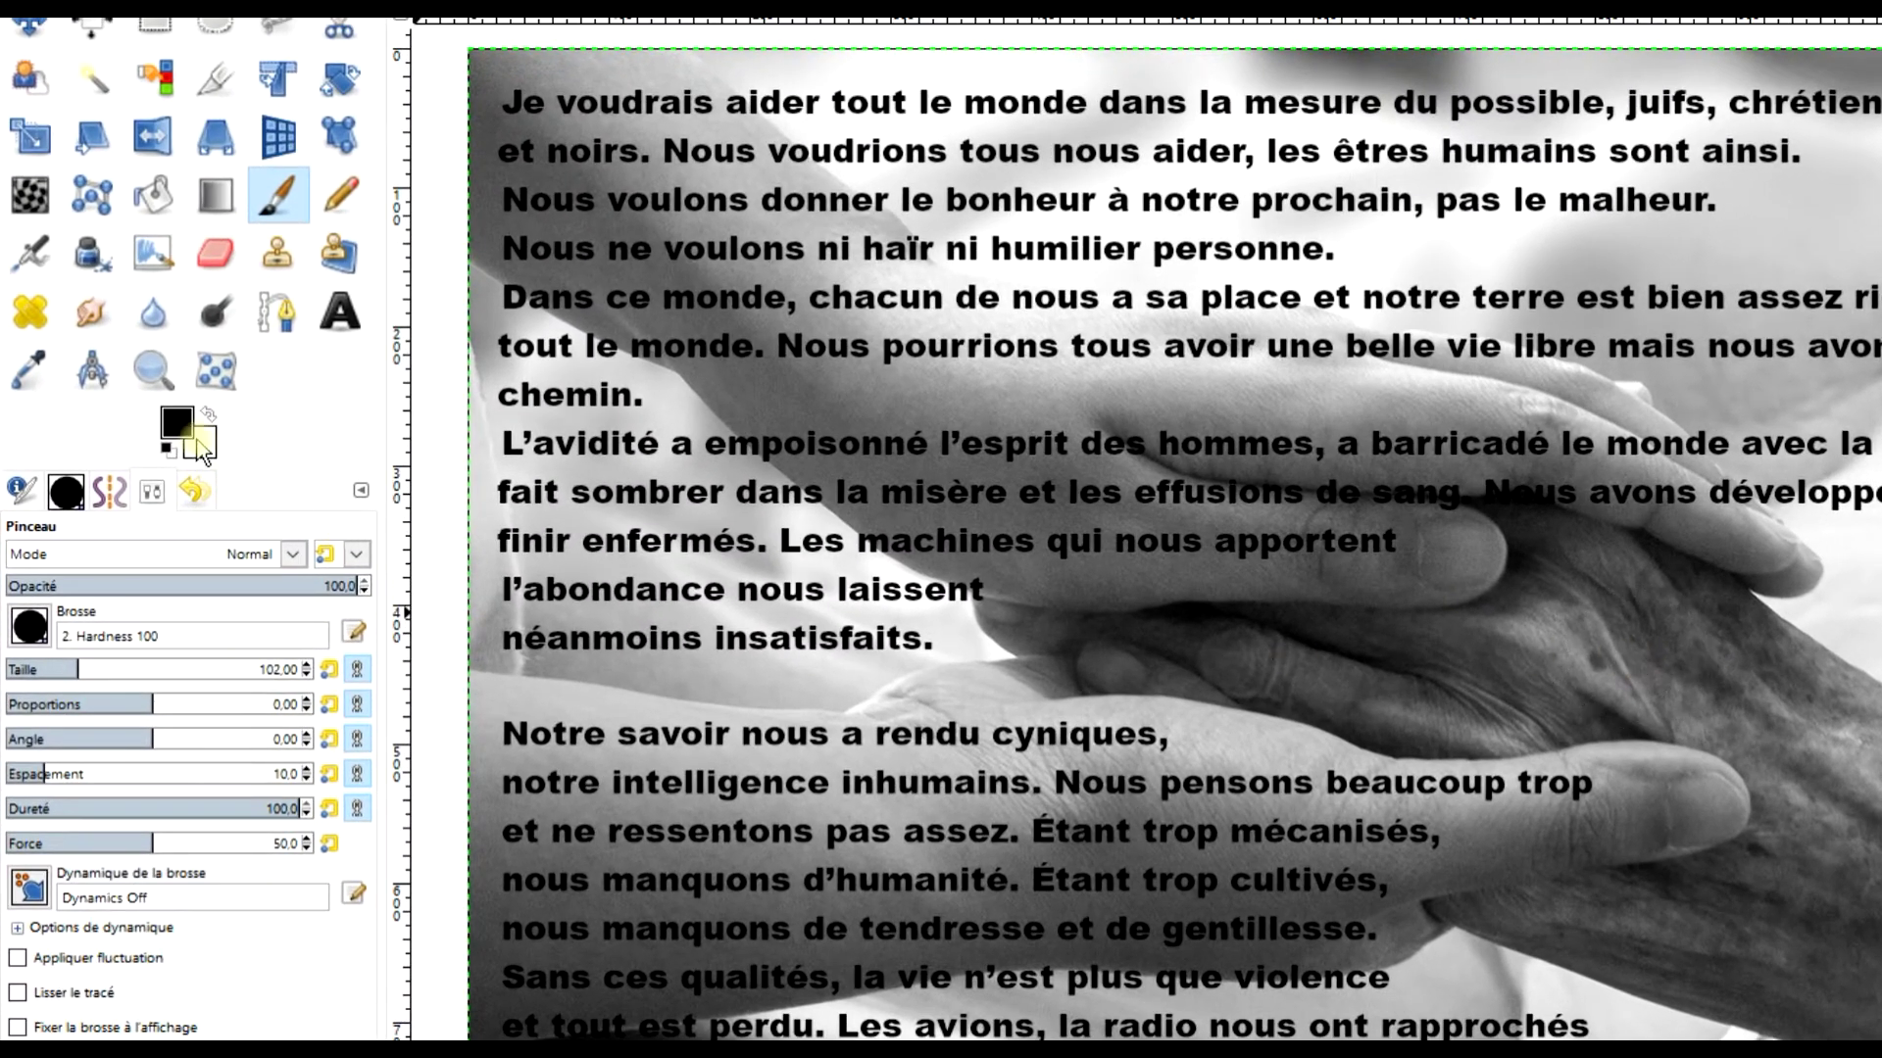
key(d)
click(143, 380)
drag(916, 470, 1286, 871)
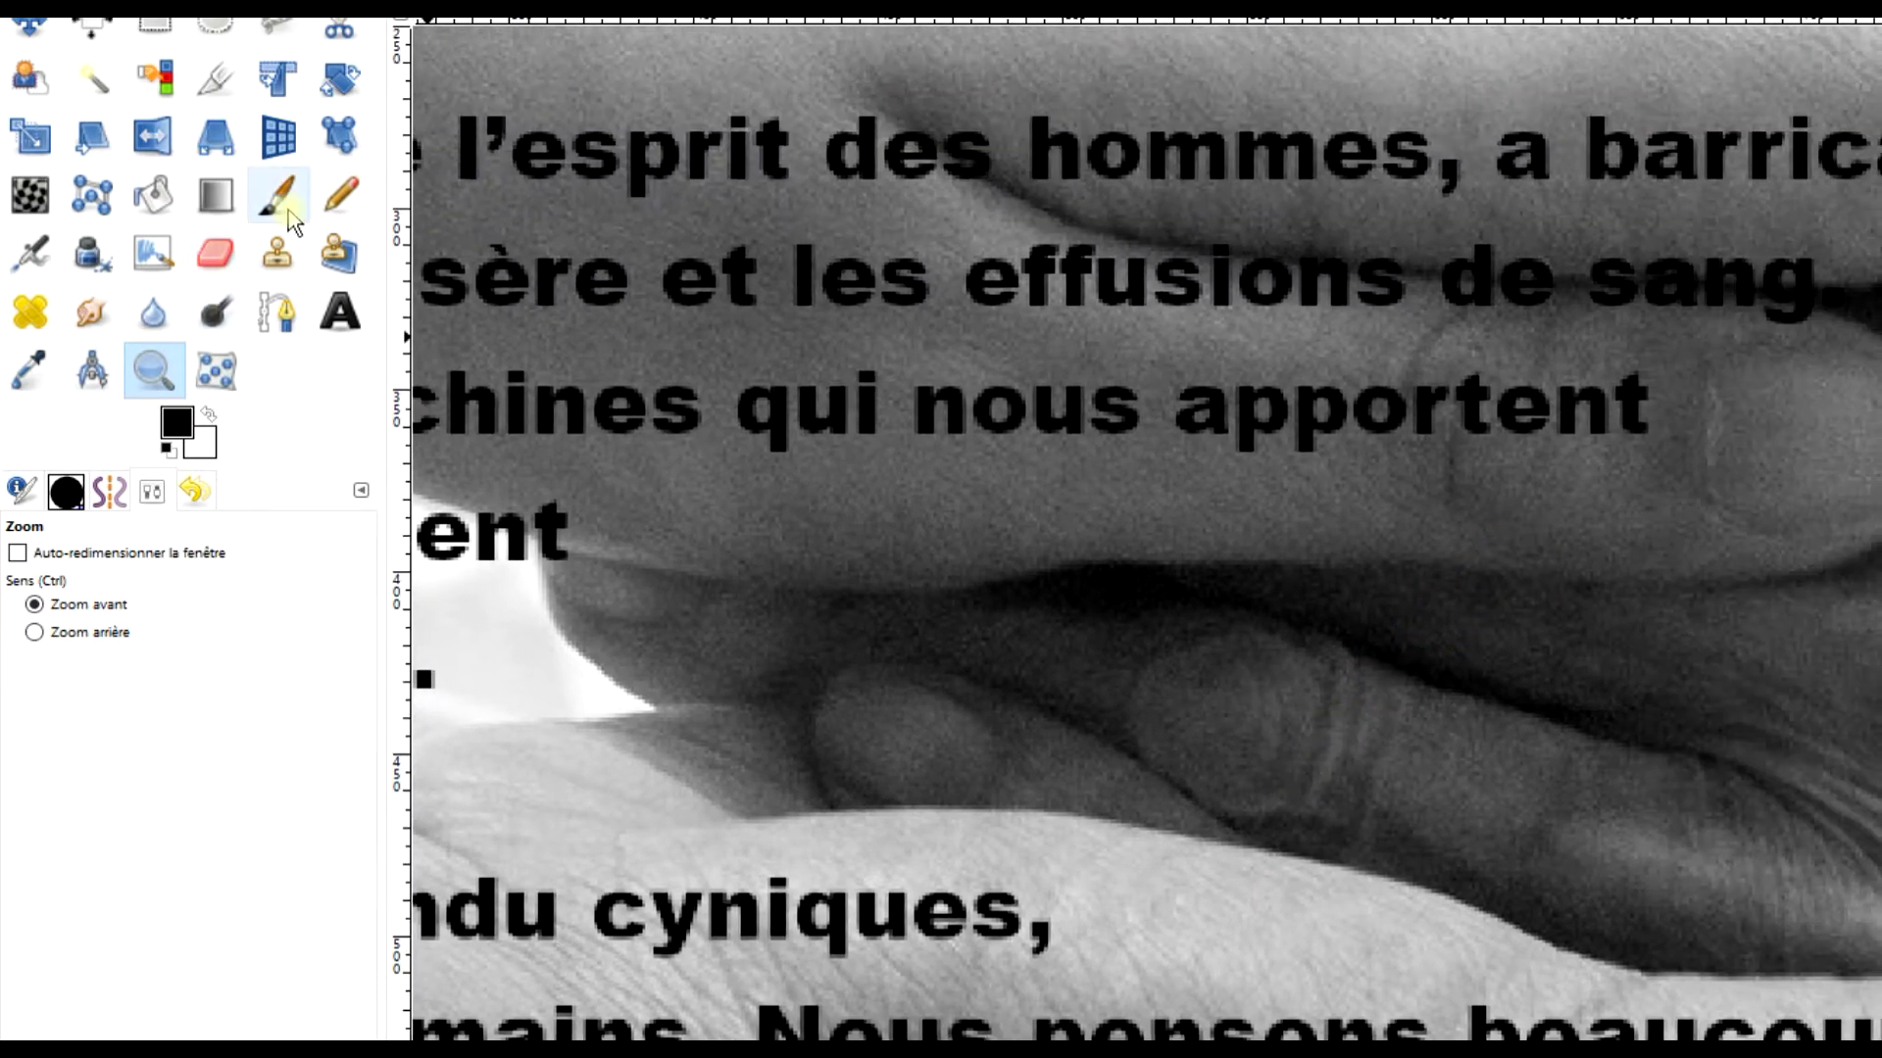
click(278, 194)
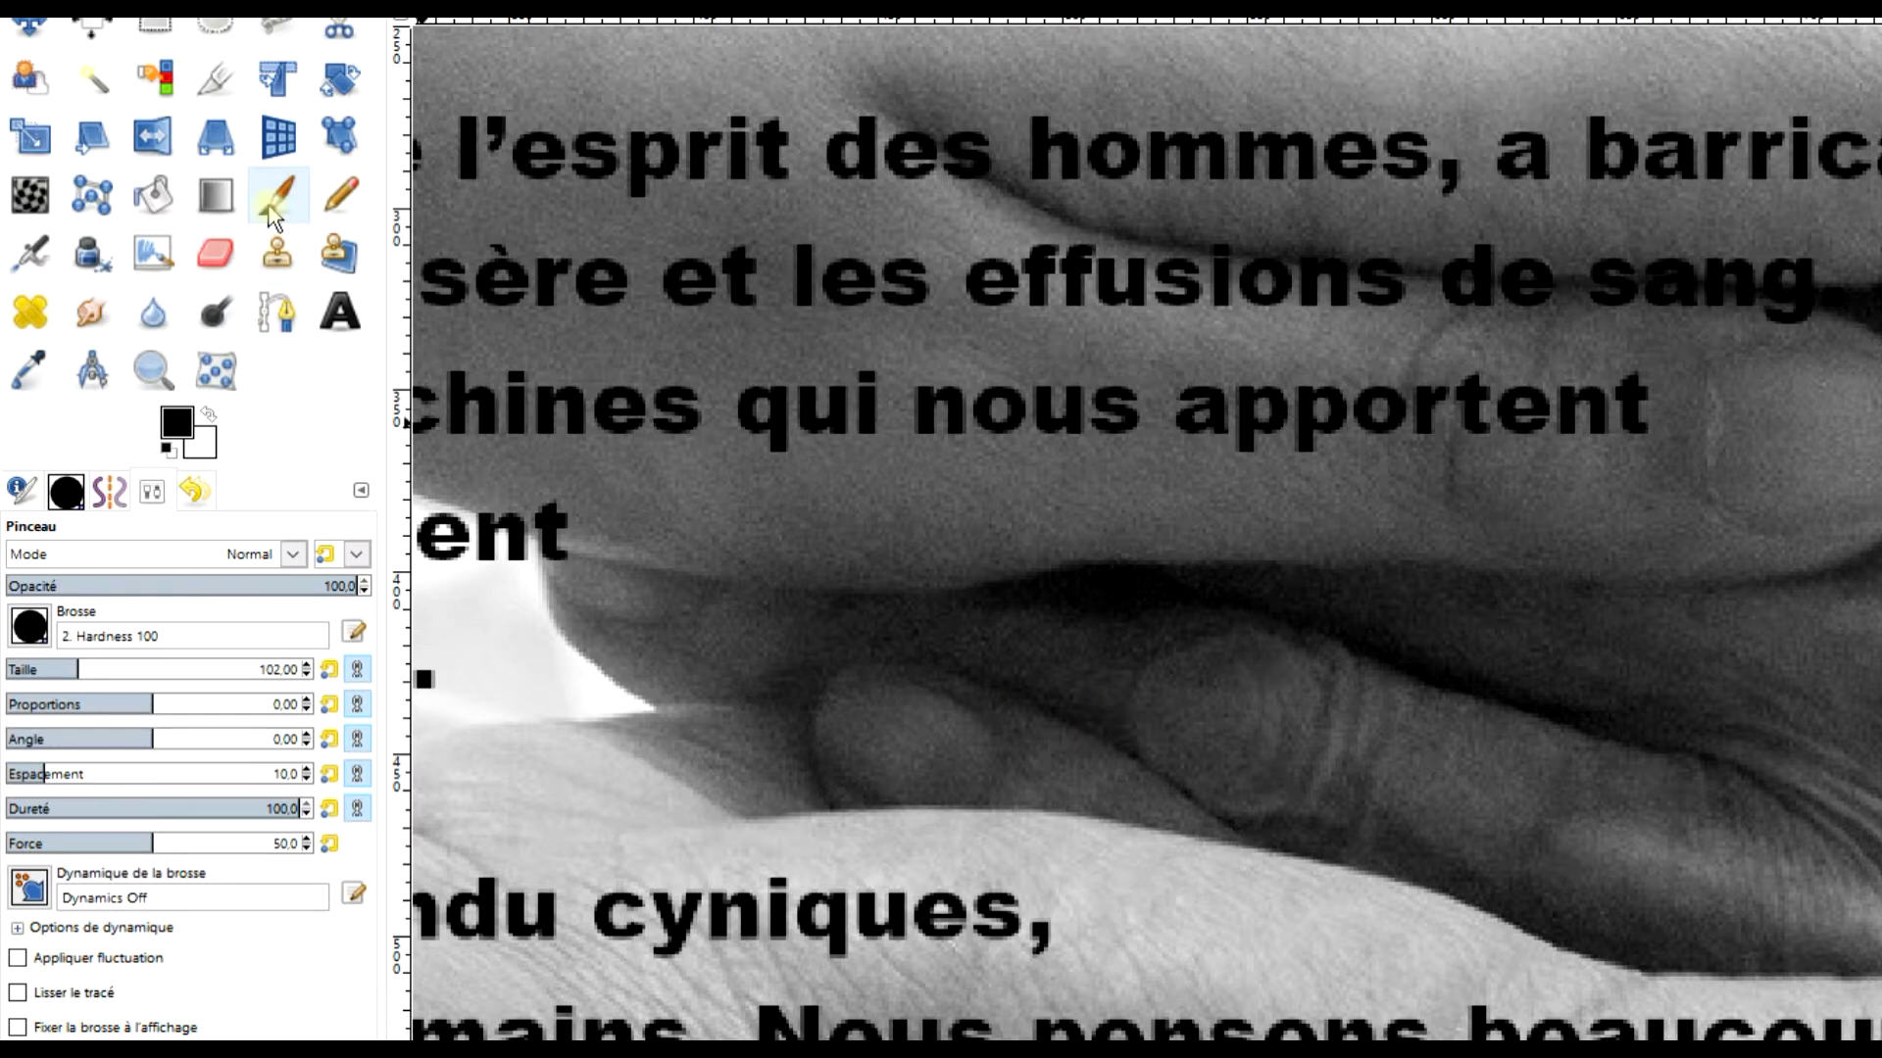
click(29, 672)
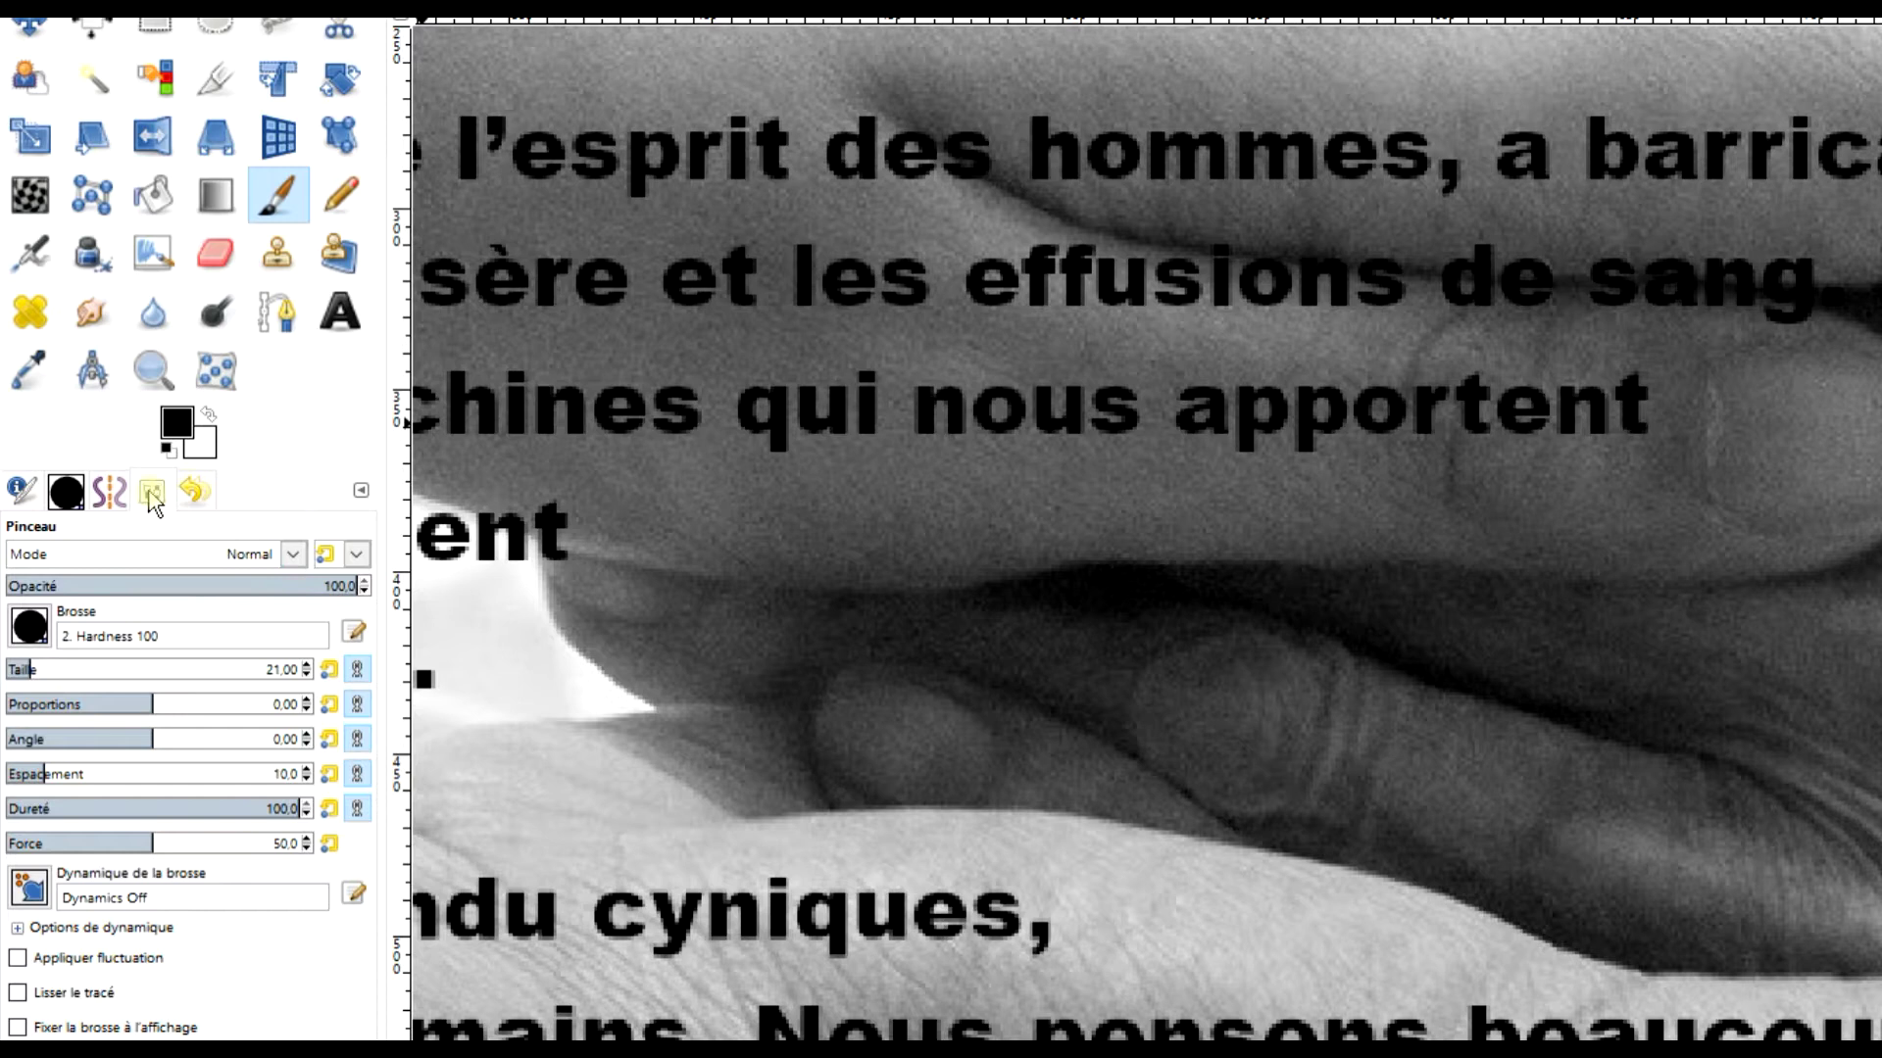
click(359, 495)
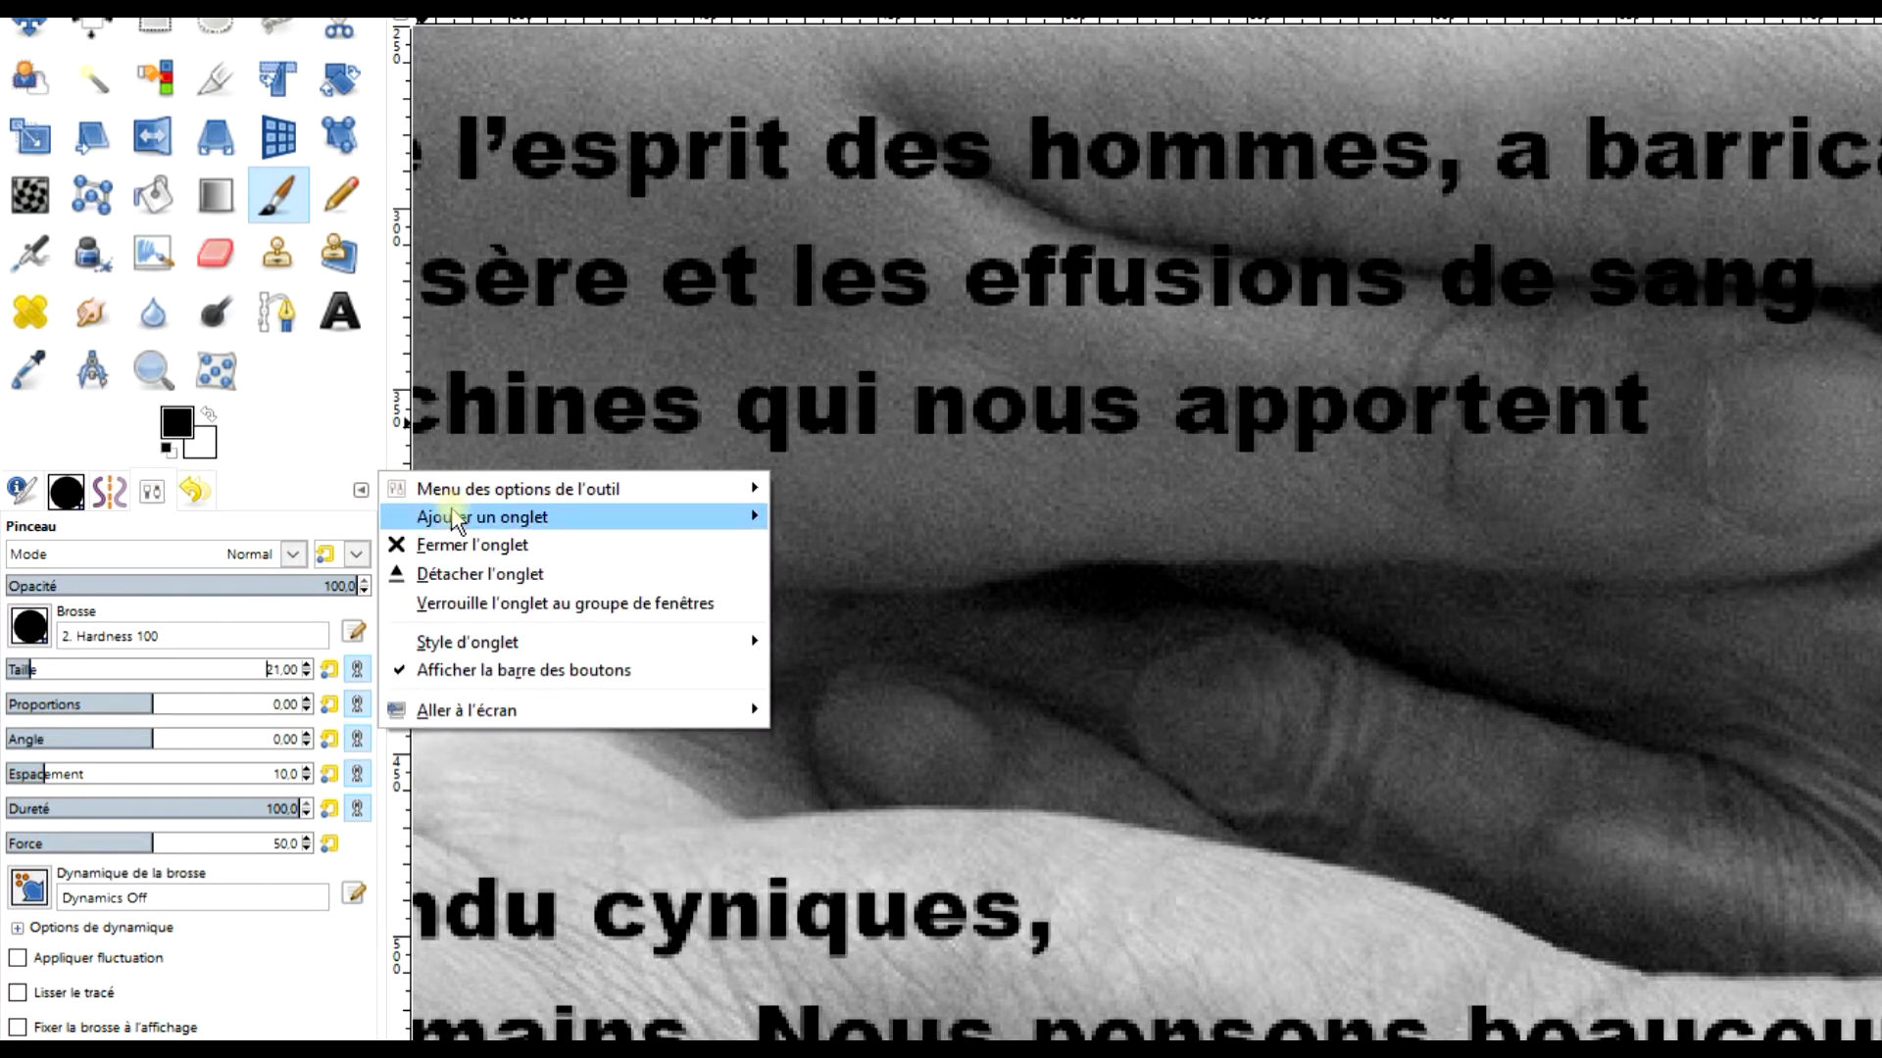
mouse_move(456, 519)
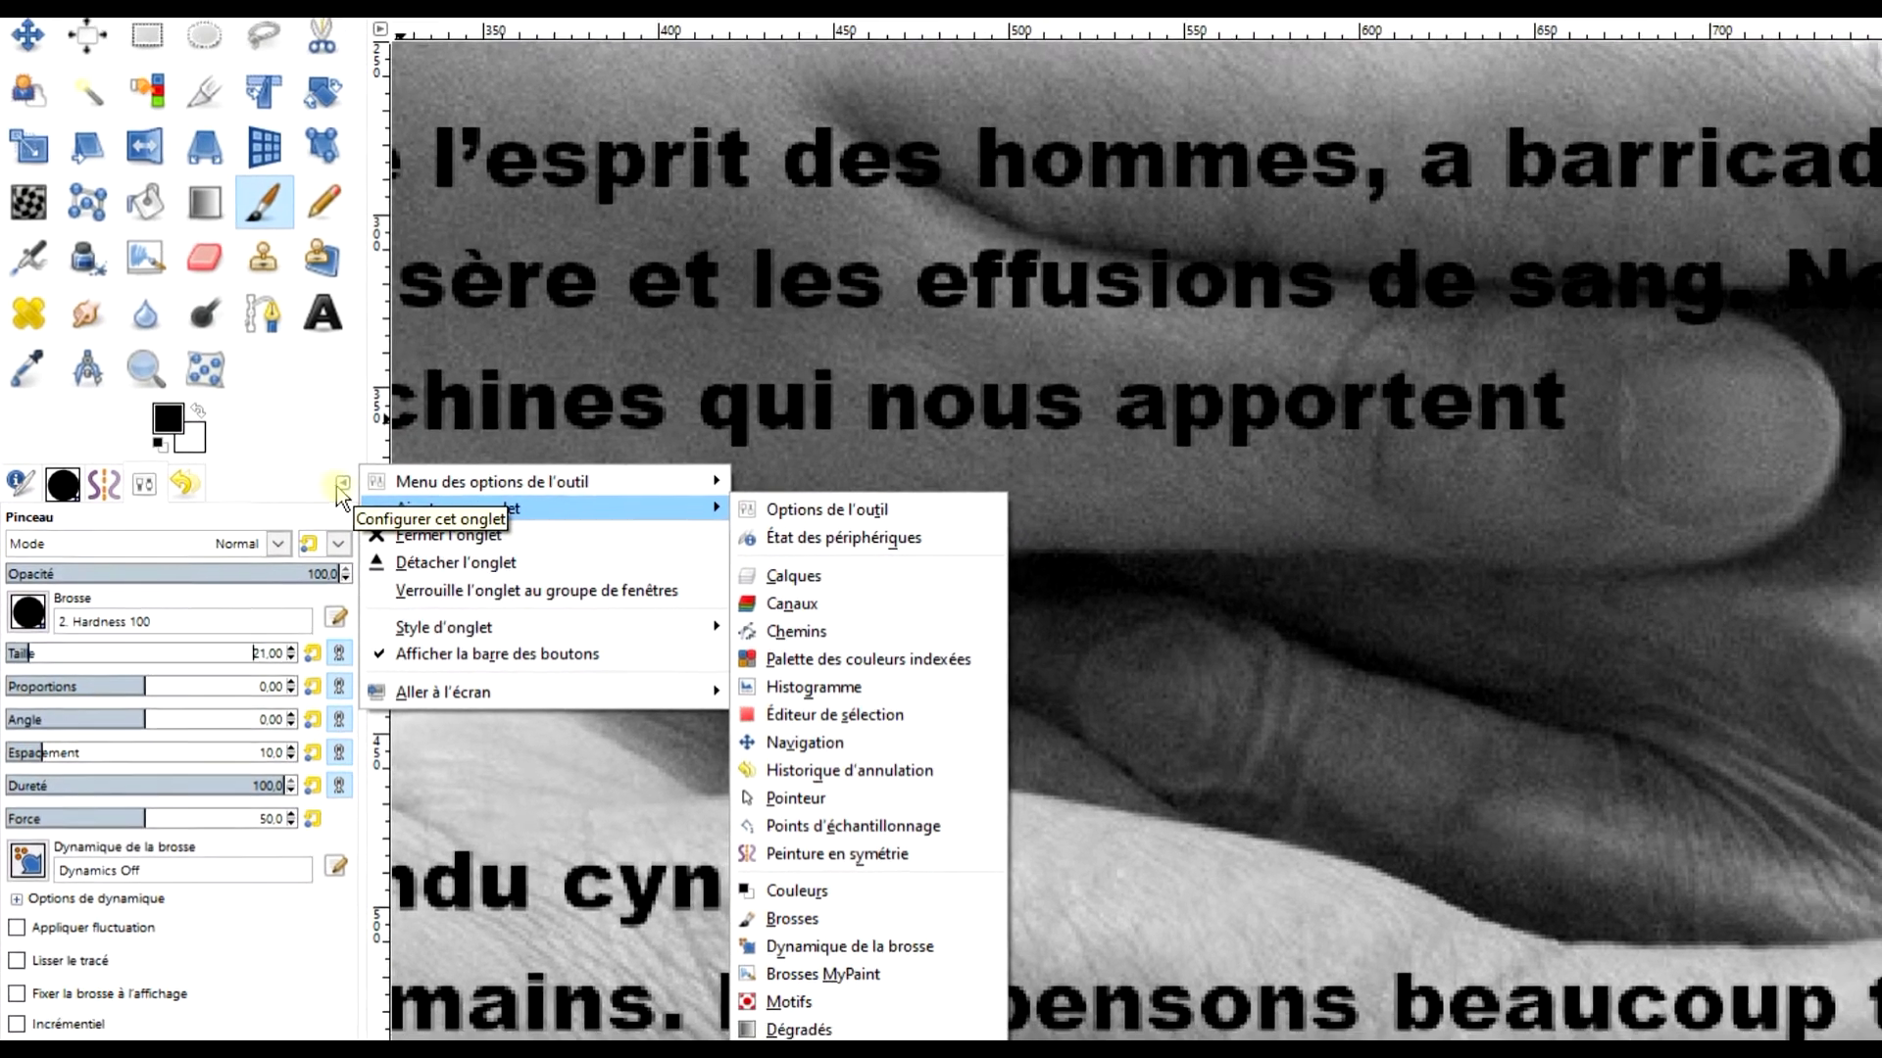
key(Escape)
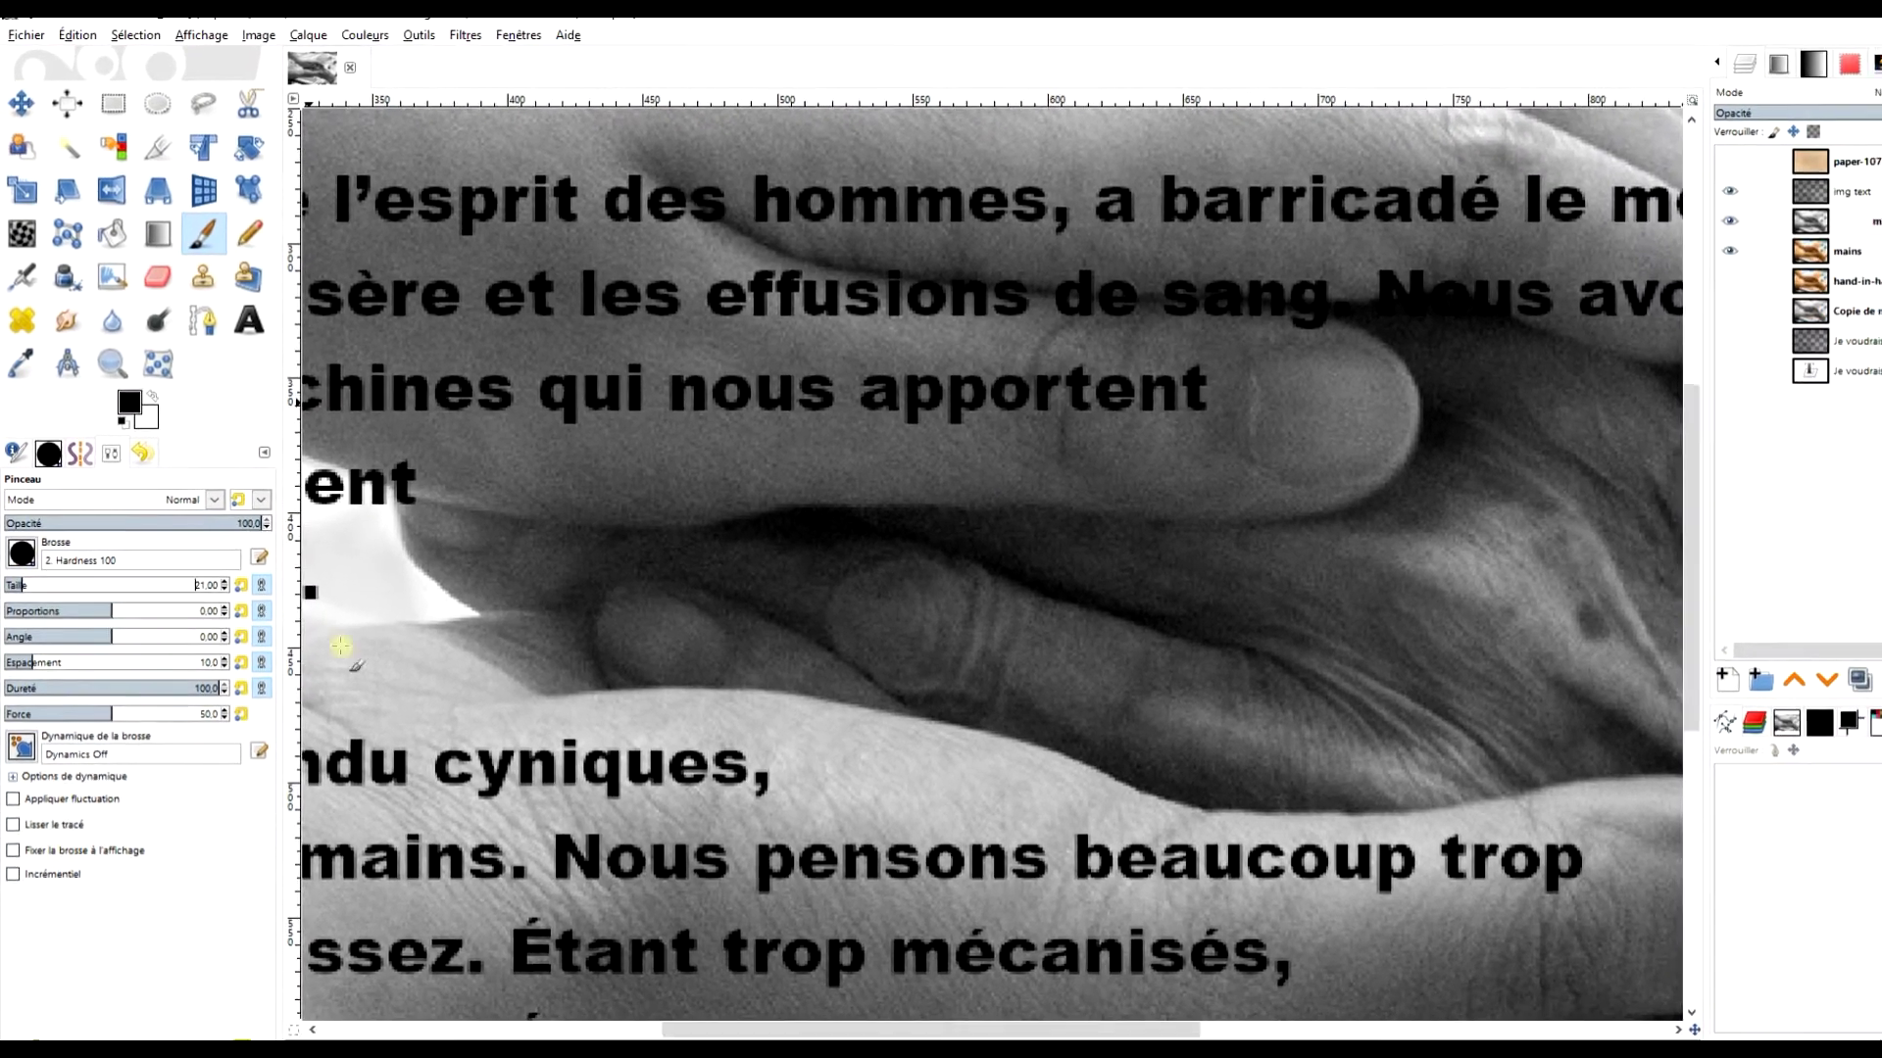
- Paint black on the mask over the older hand's fingers, back and forearm to reveal the colour layer beneath
mouse_move(450, 546)
mouse_down()
mouse_move(553, 574)
mouse_move(448, 536)
mouse_move(605, 566)
mouse_move(521, 565)
mouse_move(762, 566)
mouse_move(736, 563)
mouse_move(690, 612)
mouse_move(610, 631)
mouse_move(602, 615)
mouse_move(606, 654)
mouse_move(855, 662)
mouse_move(728, 614)
mouse_move(852, 554)
mouse_move(397, 514)
mouse_move(473, 582)
mouse_move(818, 579)
mouse_move(858, 541)
mouse_move(789, 528)
mouse_move(1187, 549)
mouse_move(1036, 557)
mouse_move(1061, 596)
mouse_move(920, 623)
mouse_move(1050, 665)
mouse_move(844, 645)
mouse_move(914, 681)
mouse_move(749, 661)
mouse_move(1091, 716)
mouse_move(959, 681)
mouse_move(1140, 755)
mouse_move(1244, 763)
mouse_up()
drag(1419, 687, 1430, 694)
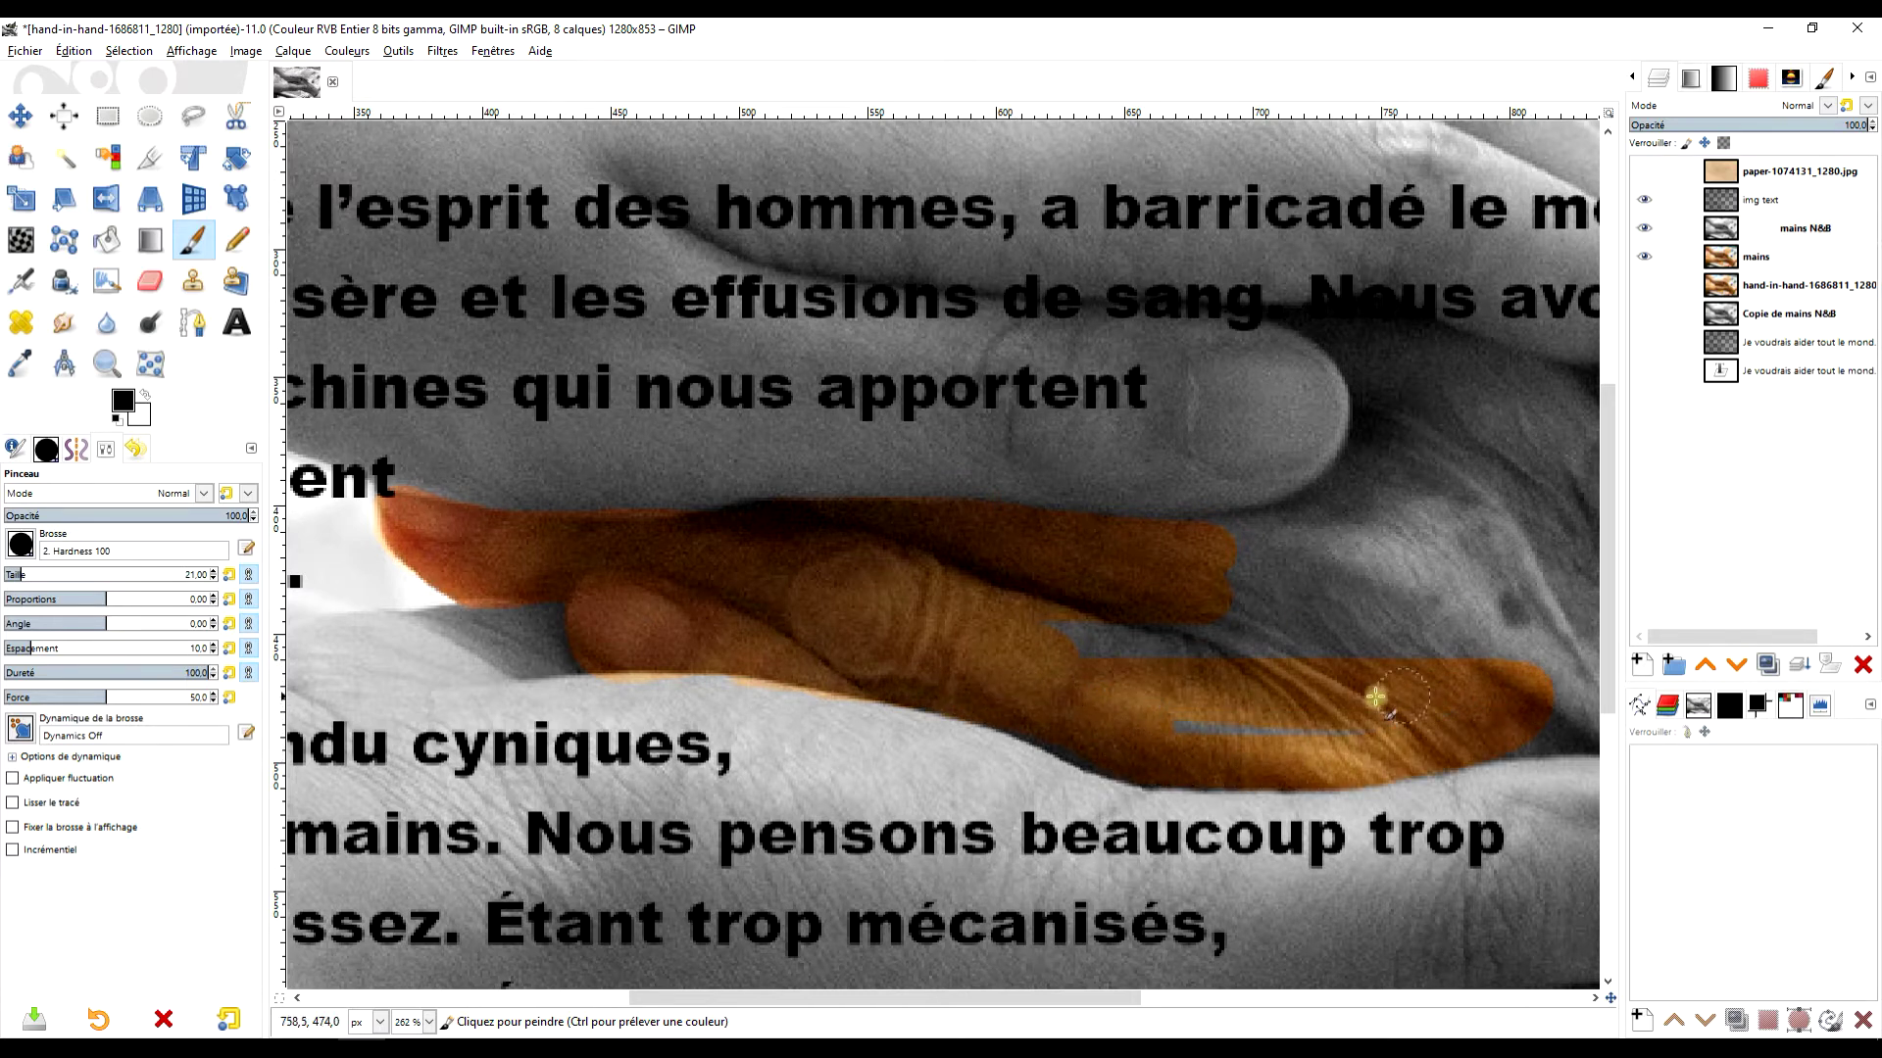
scroll(1078, 637, up, 3)
scroll(1078, 637, right, 3)
scroll(1098, 490, down, 6)
scroll(1097, 490, right, 2)
scroll(1055, 215, down, 2)
mouse_move(863, 240)
mouse_down()
mouse_move(757, 660)
mouse_move(1282, 786)
mouse_up()
scroll(925, 490, up, 2)
scroll(1166, 549, down, 2)
scroll(1215, 343, down, 3)
scroll(725, 511, up, 2)
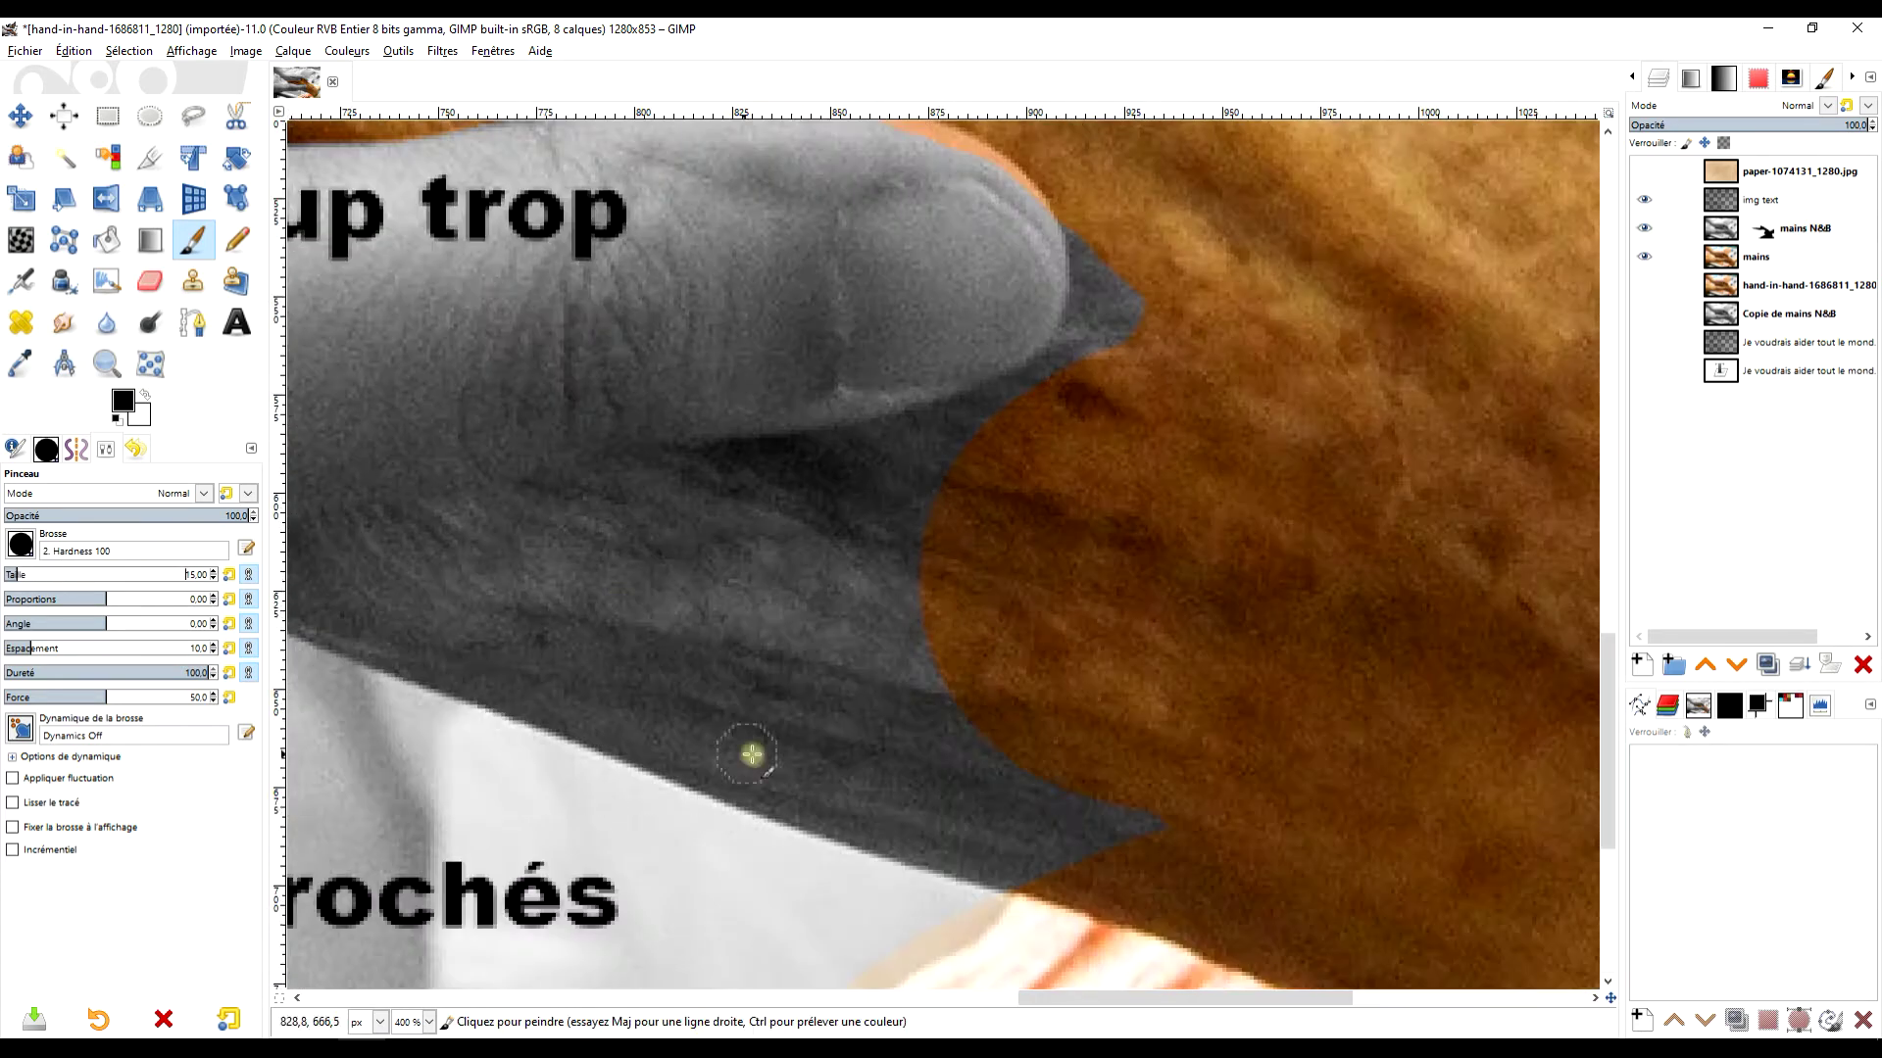
scroll(1386, 748, down, 3)
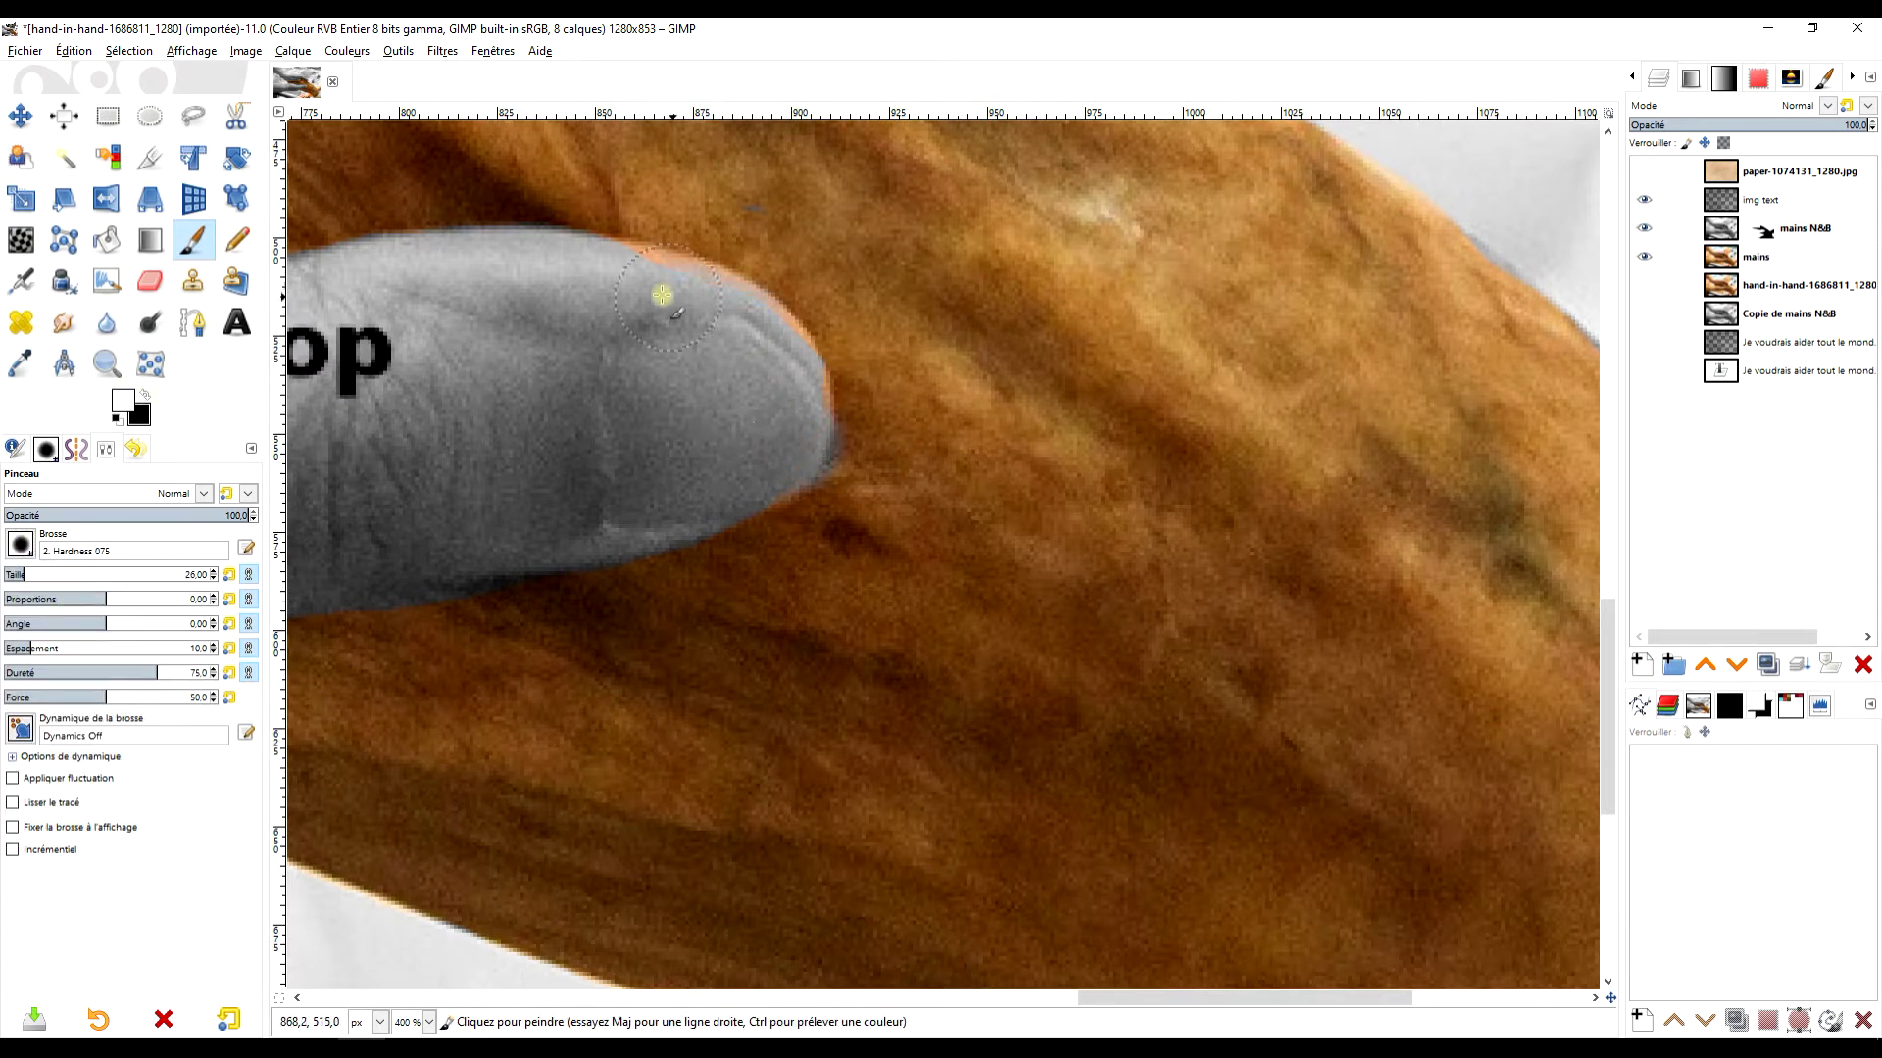
- Refine the mask along the hand's edges with the Hardness 075 brush, alternating between white and black
key(x)
key(x)
key(x)
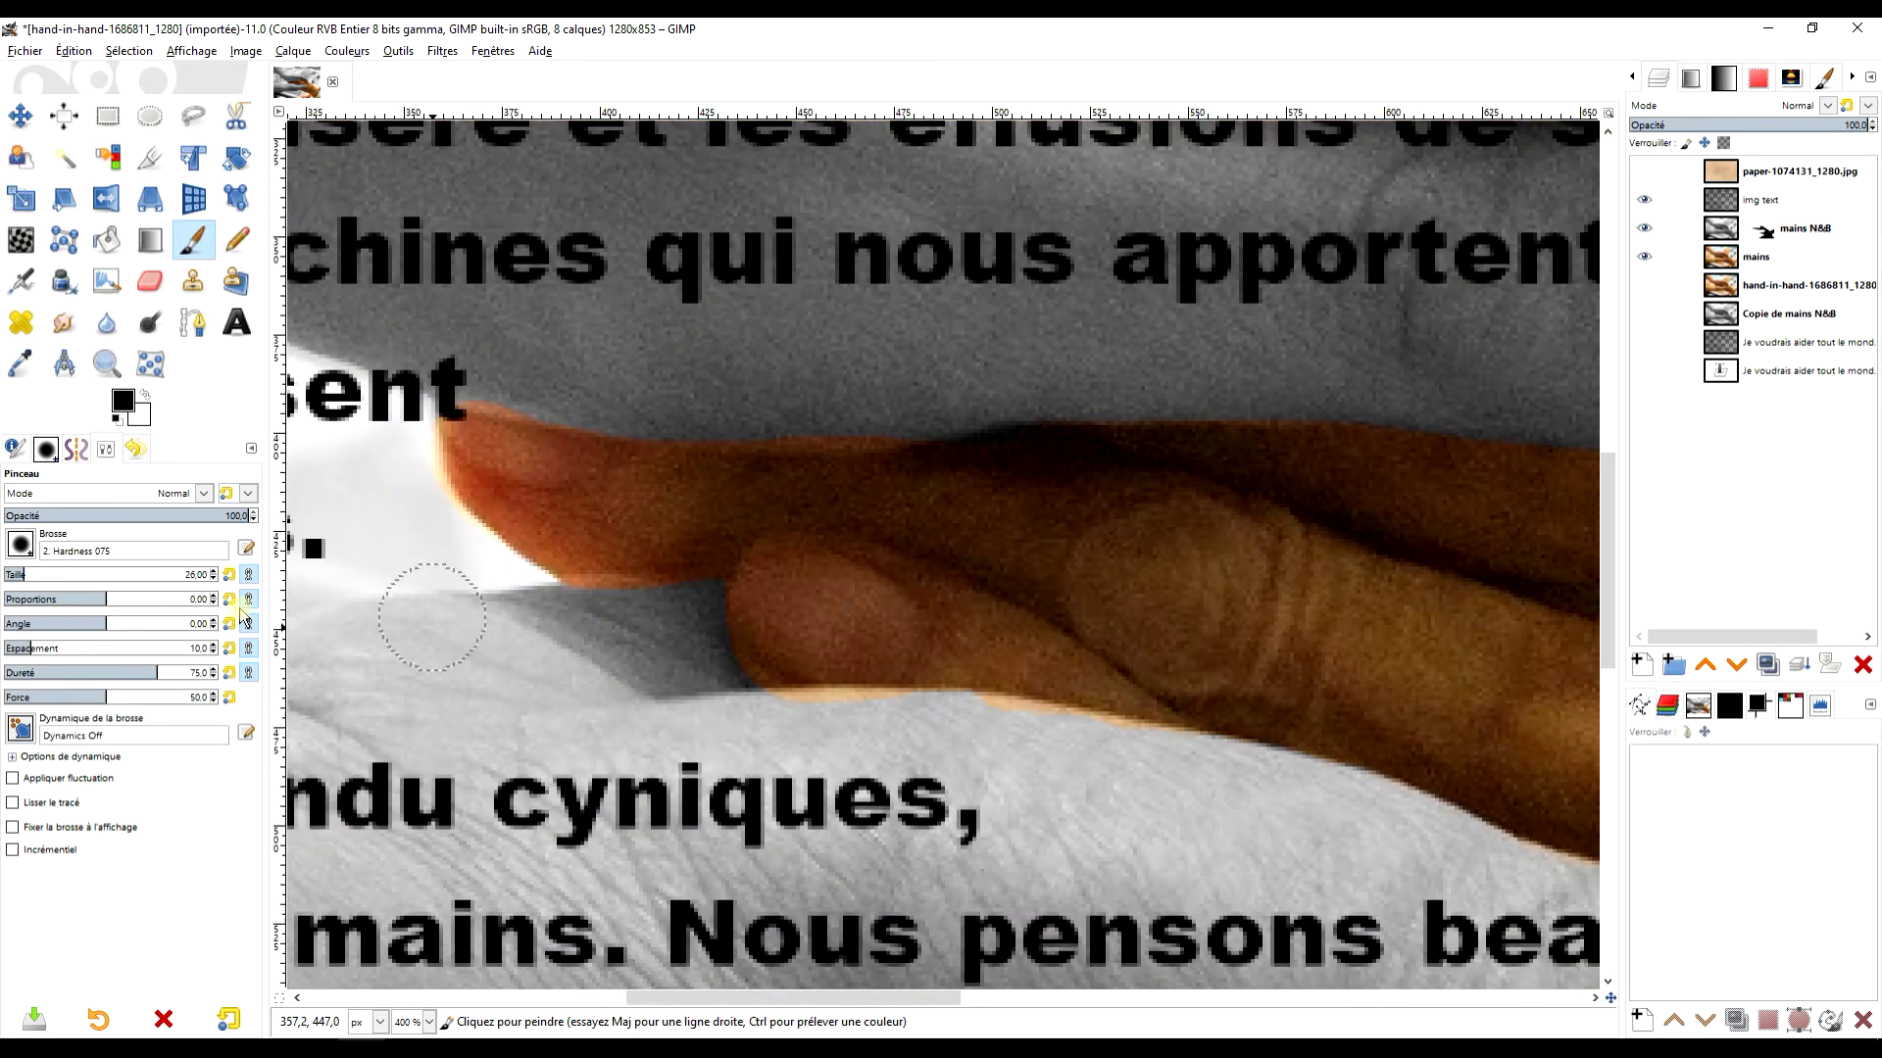
key(x)
key(x)
scroll(1032, 698, down, 2)
key(ctrl+z)
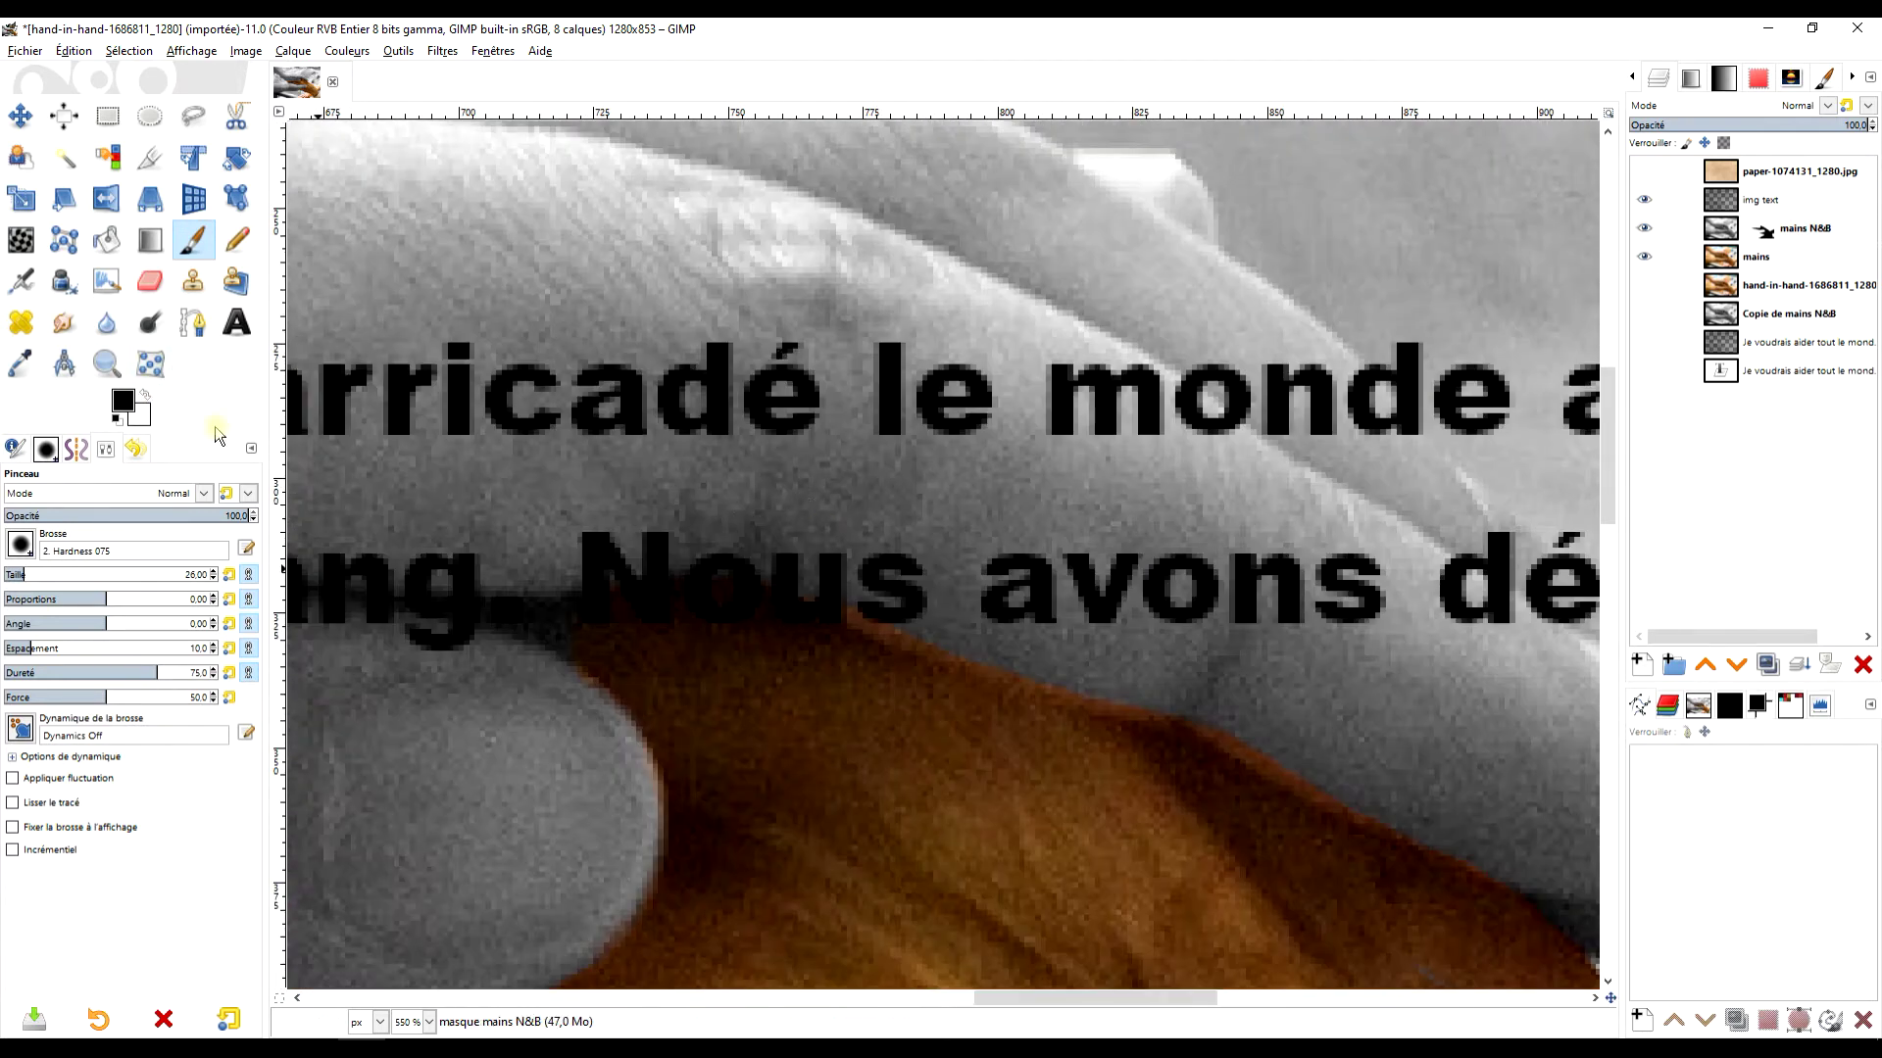
key(x)
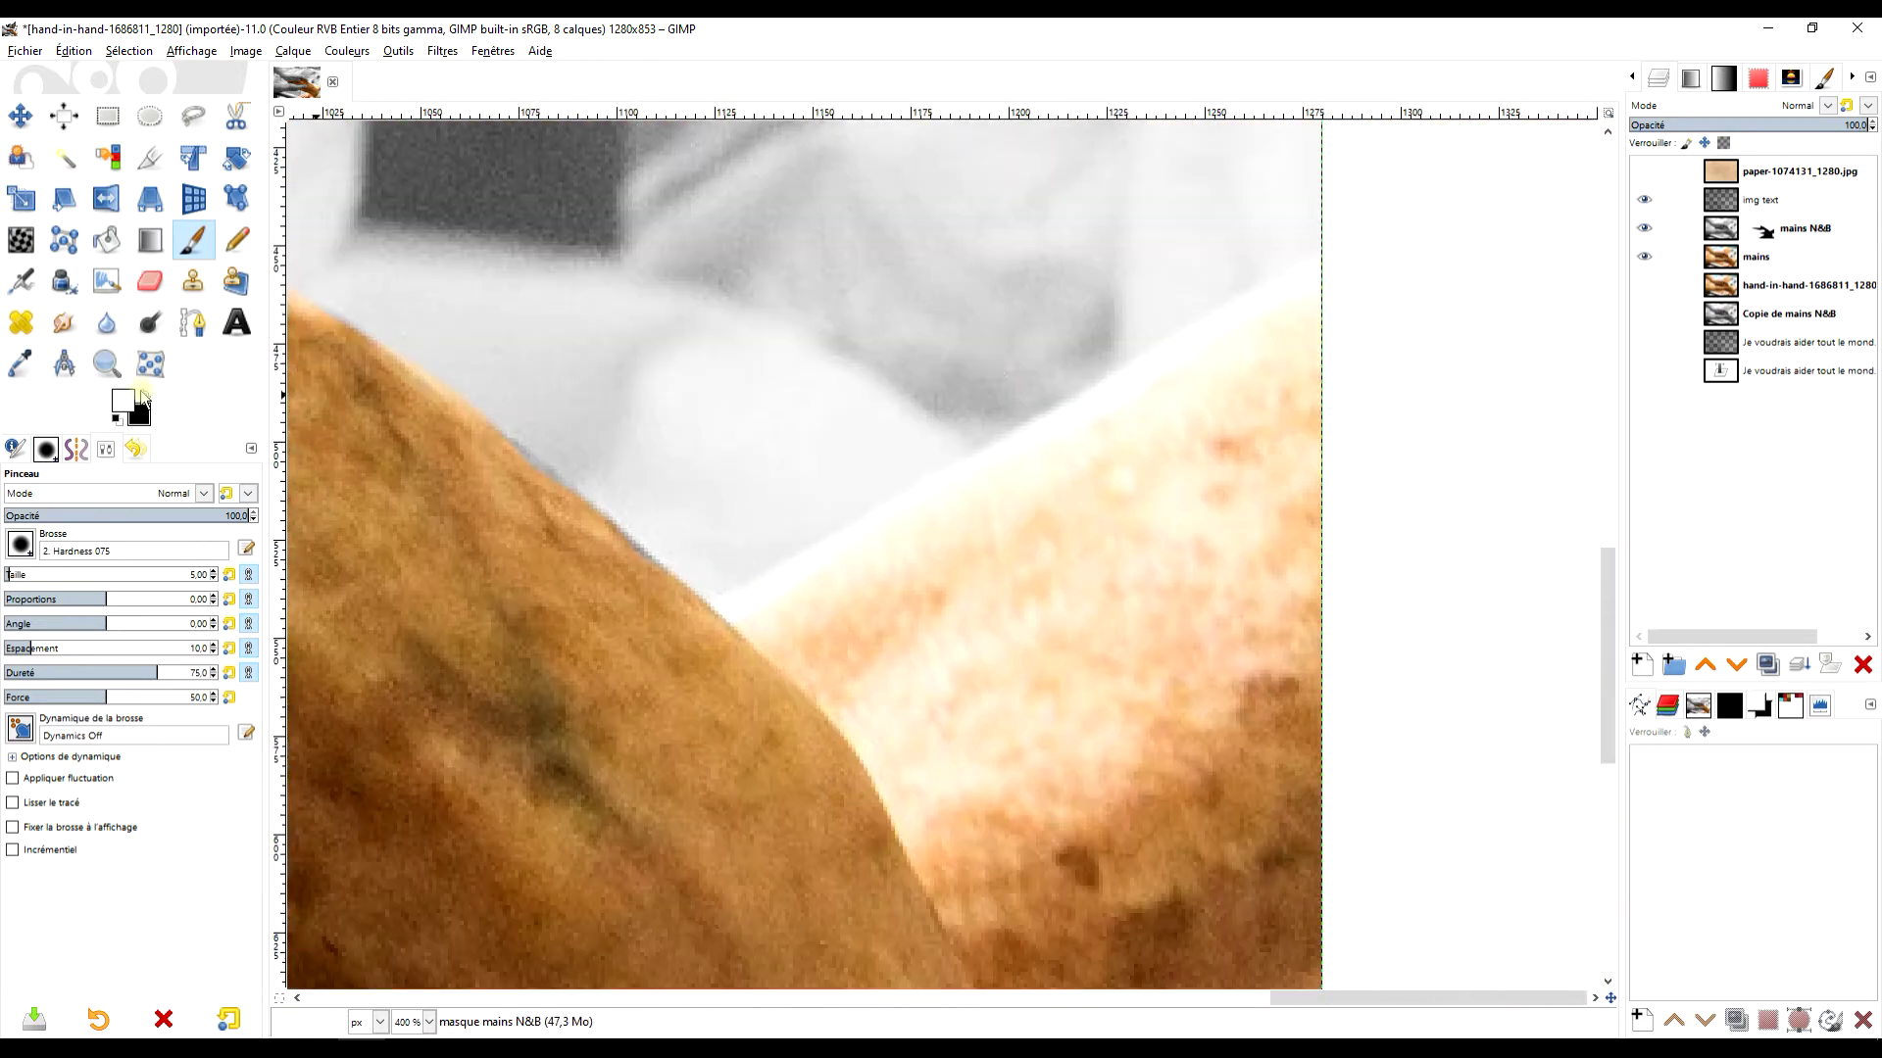
click(142, 397)
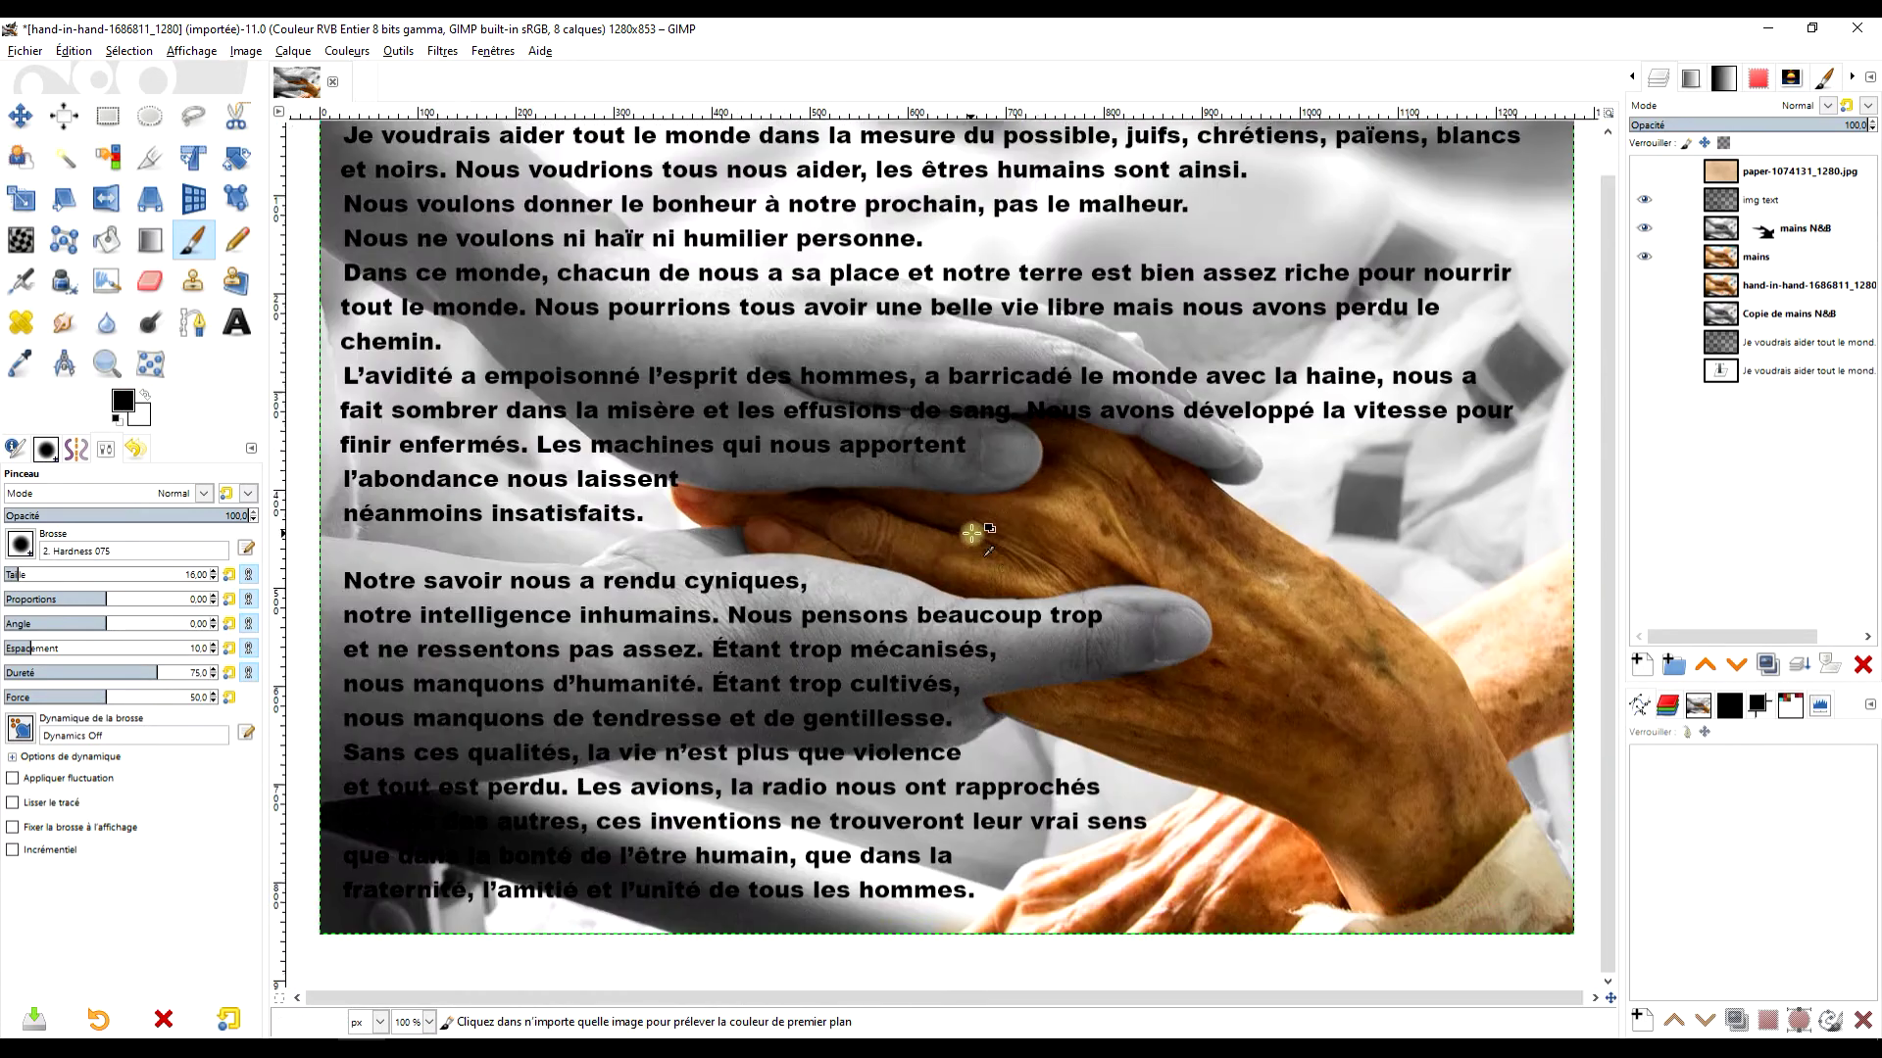
key(ctrl+z)
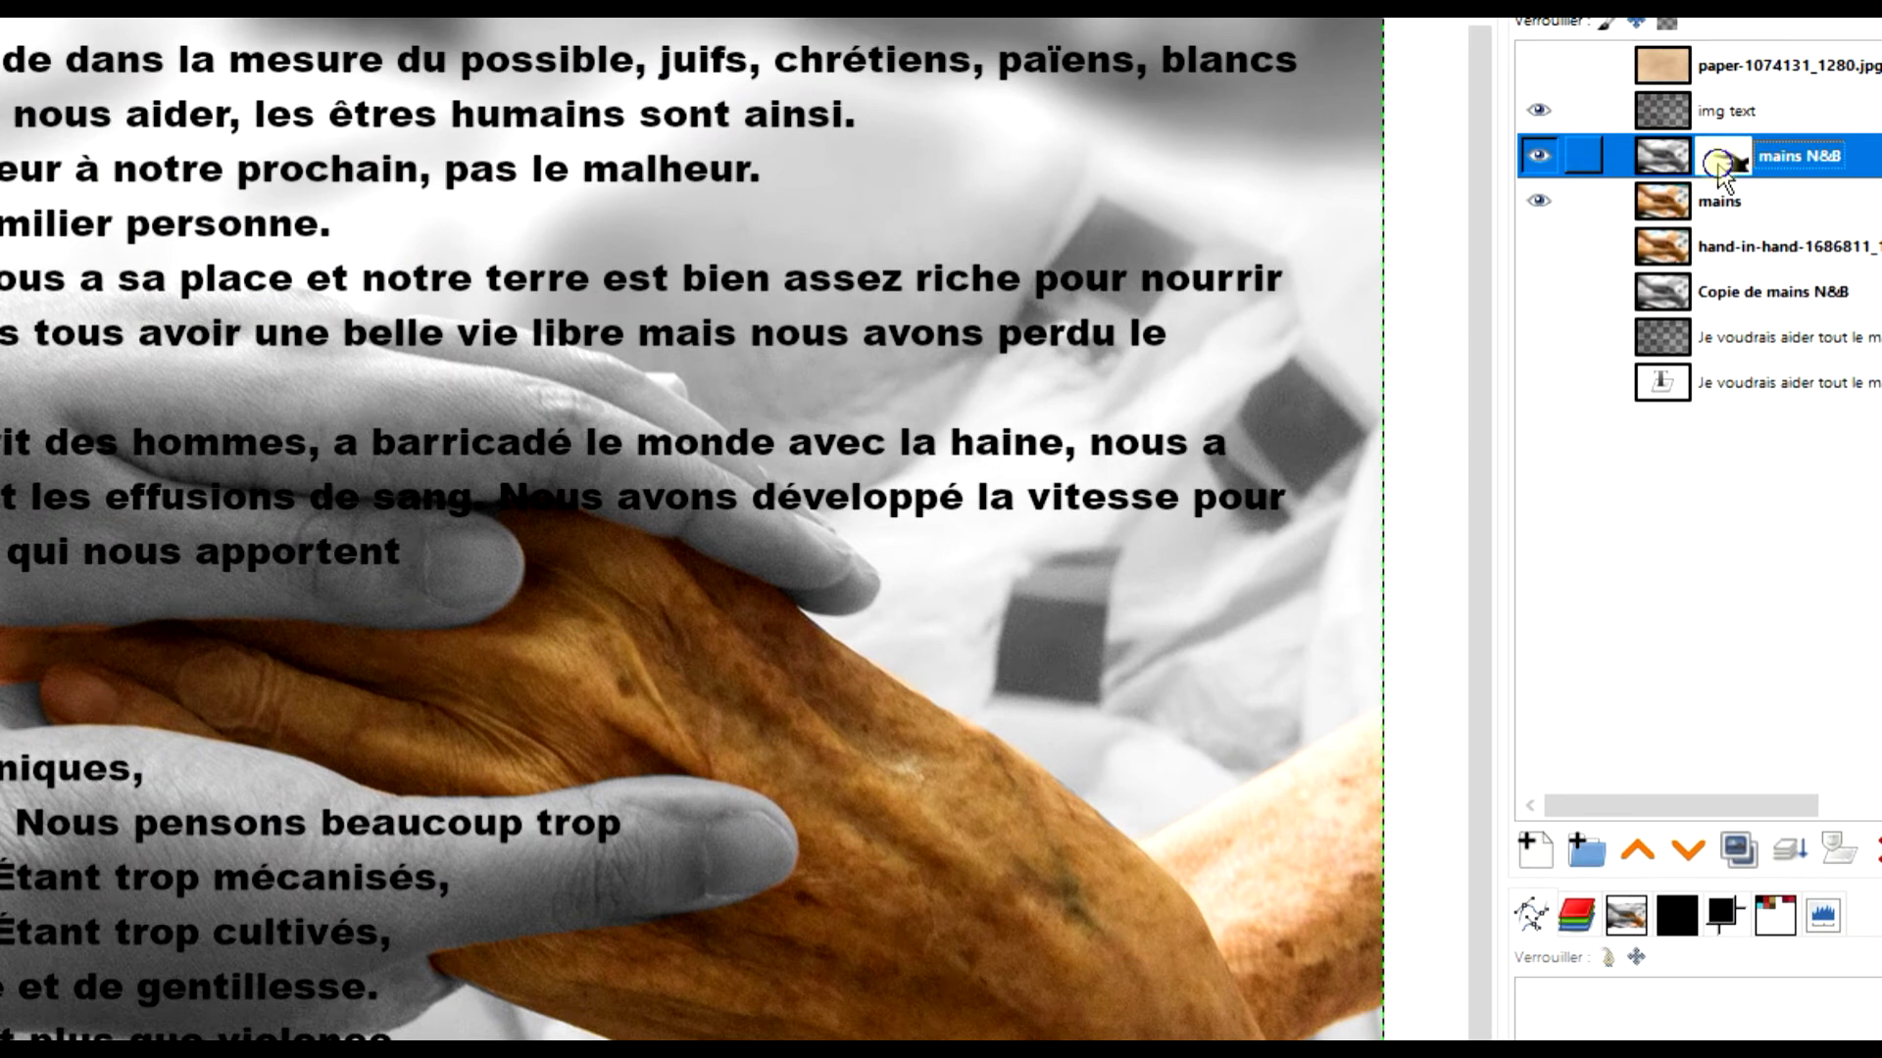
- Display the "mains N&B" layer mask and paint black over the light specks inside the upper hand area
right_click(1720, 178)
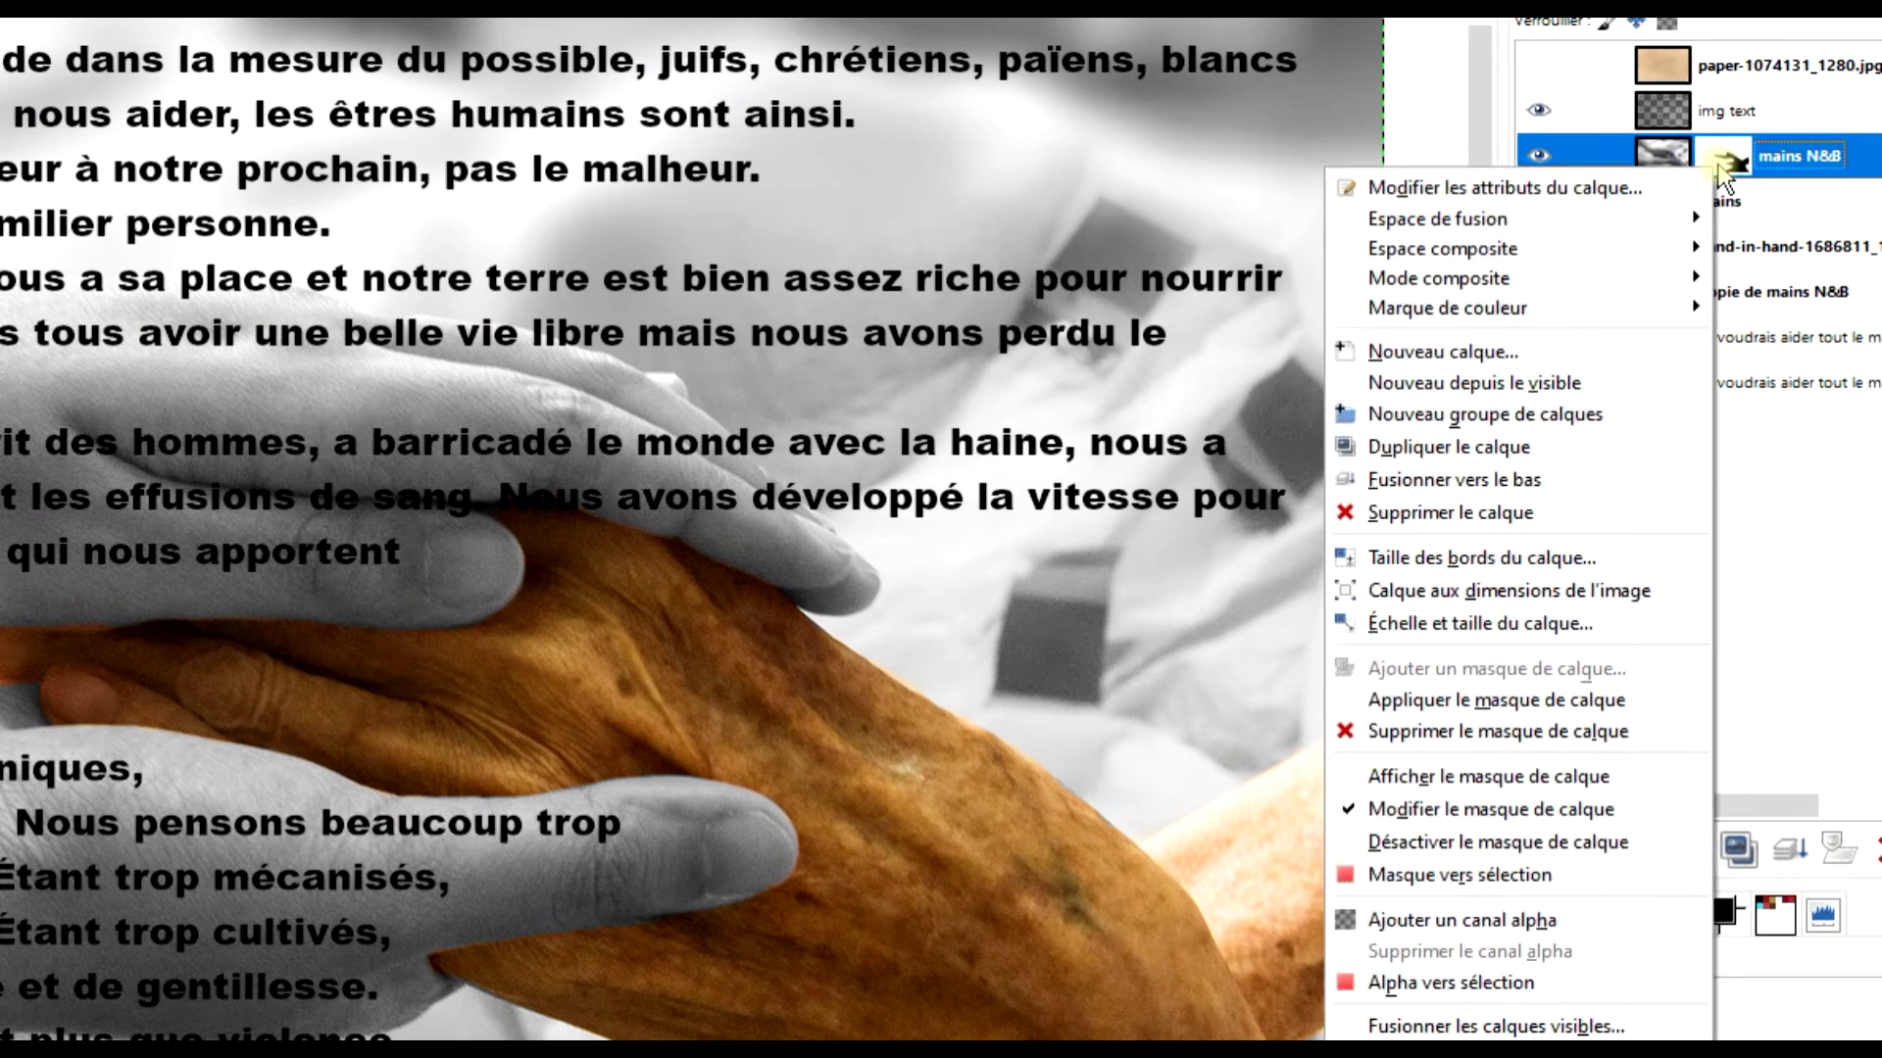
click(1464, 779)
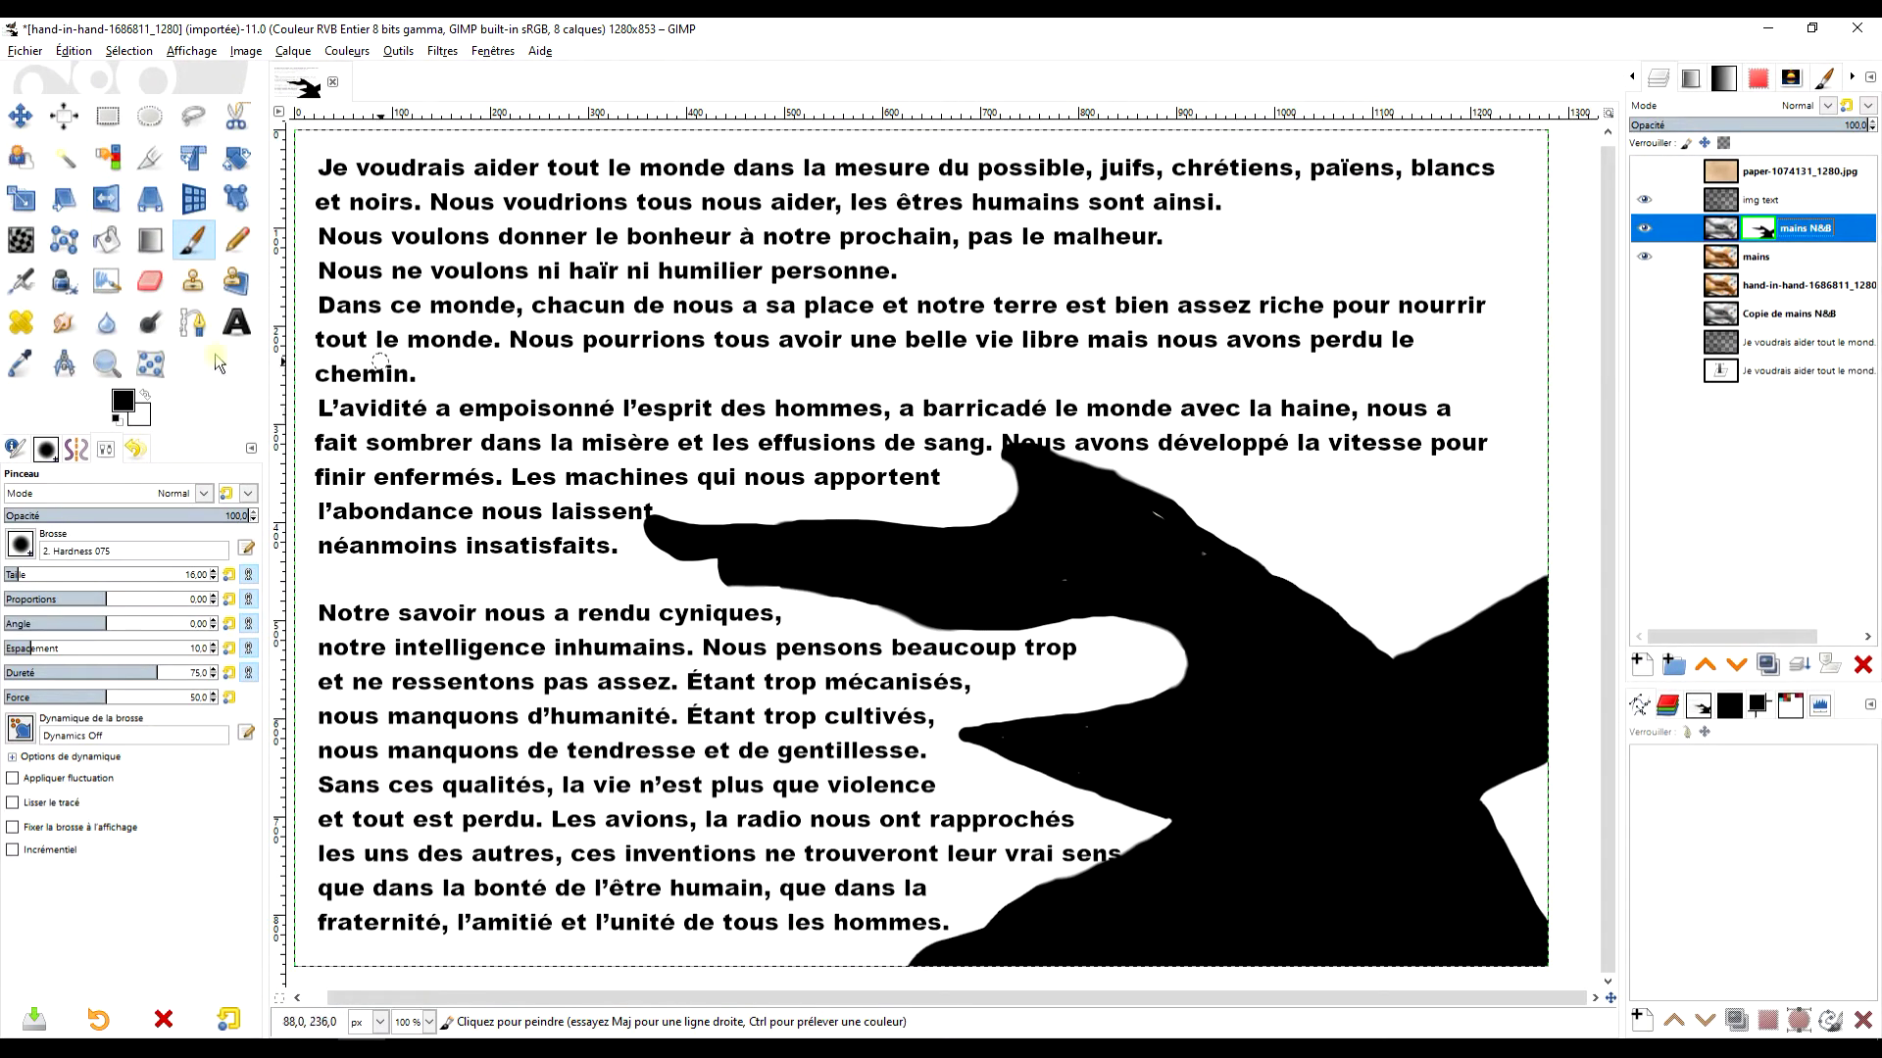
key(3)
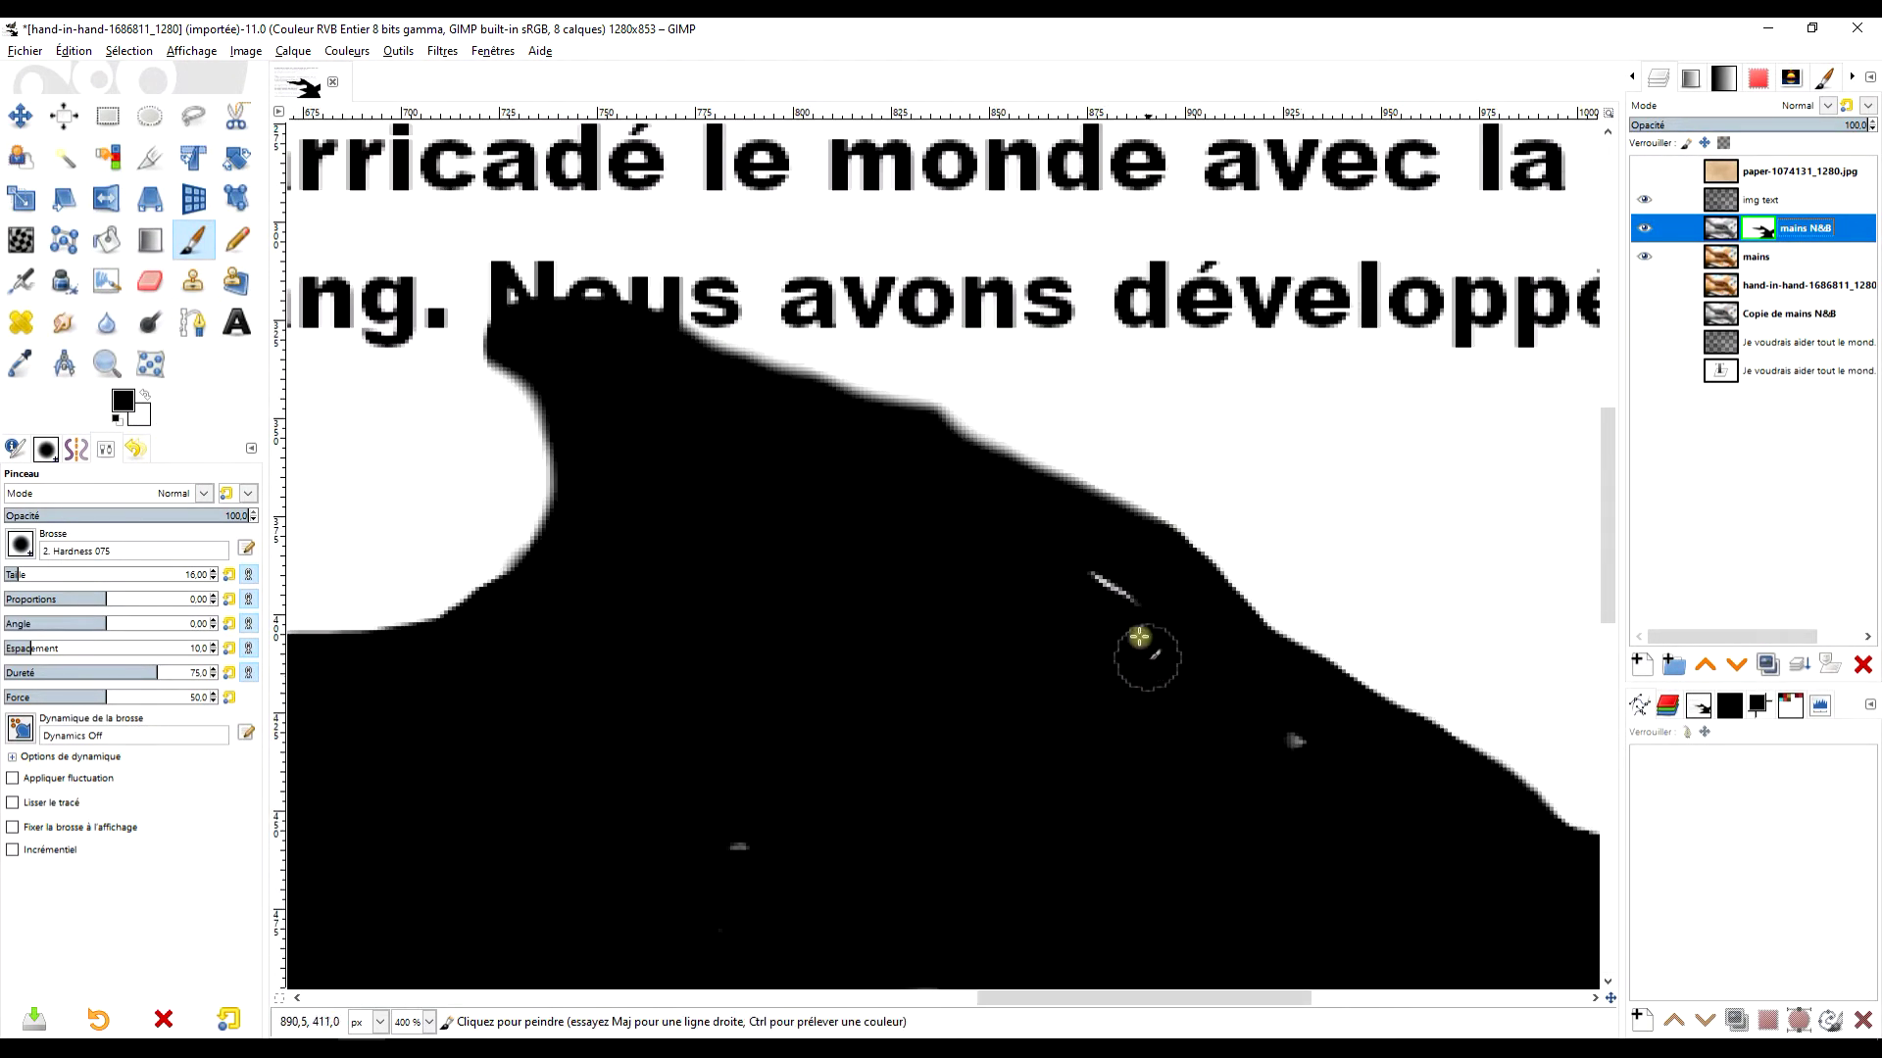
click(1107, 588)
click(1293, 740)
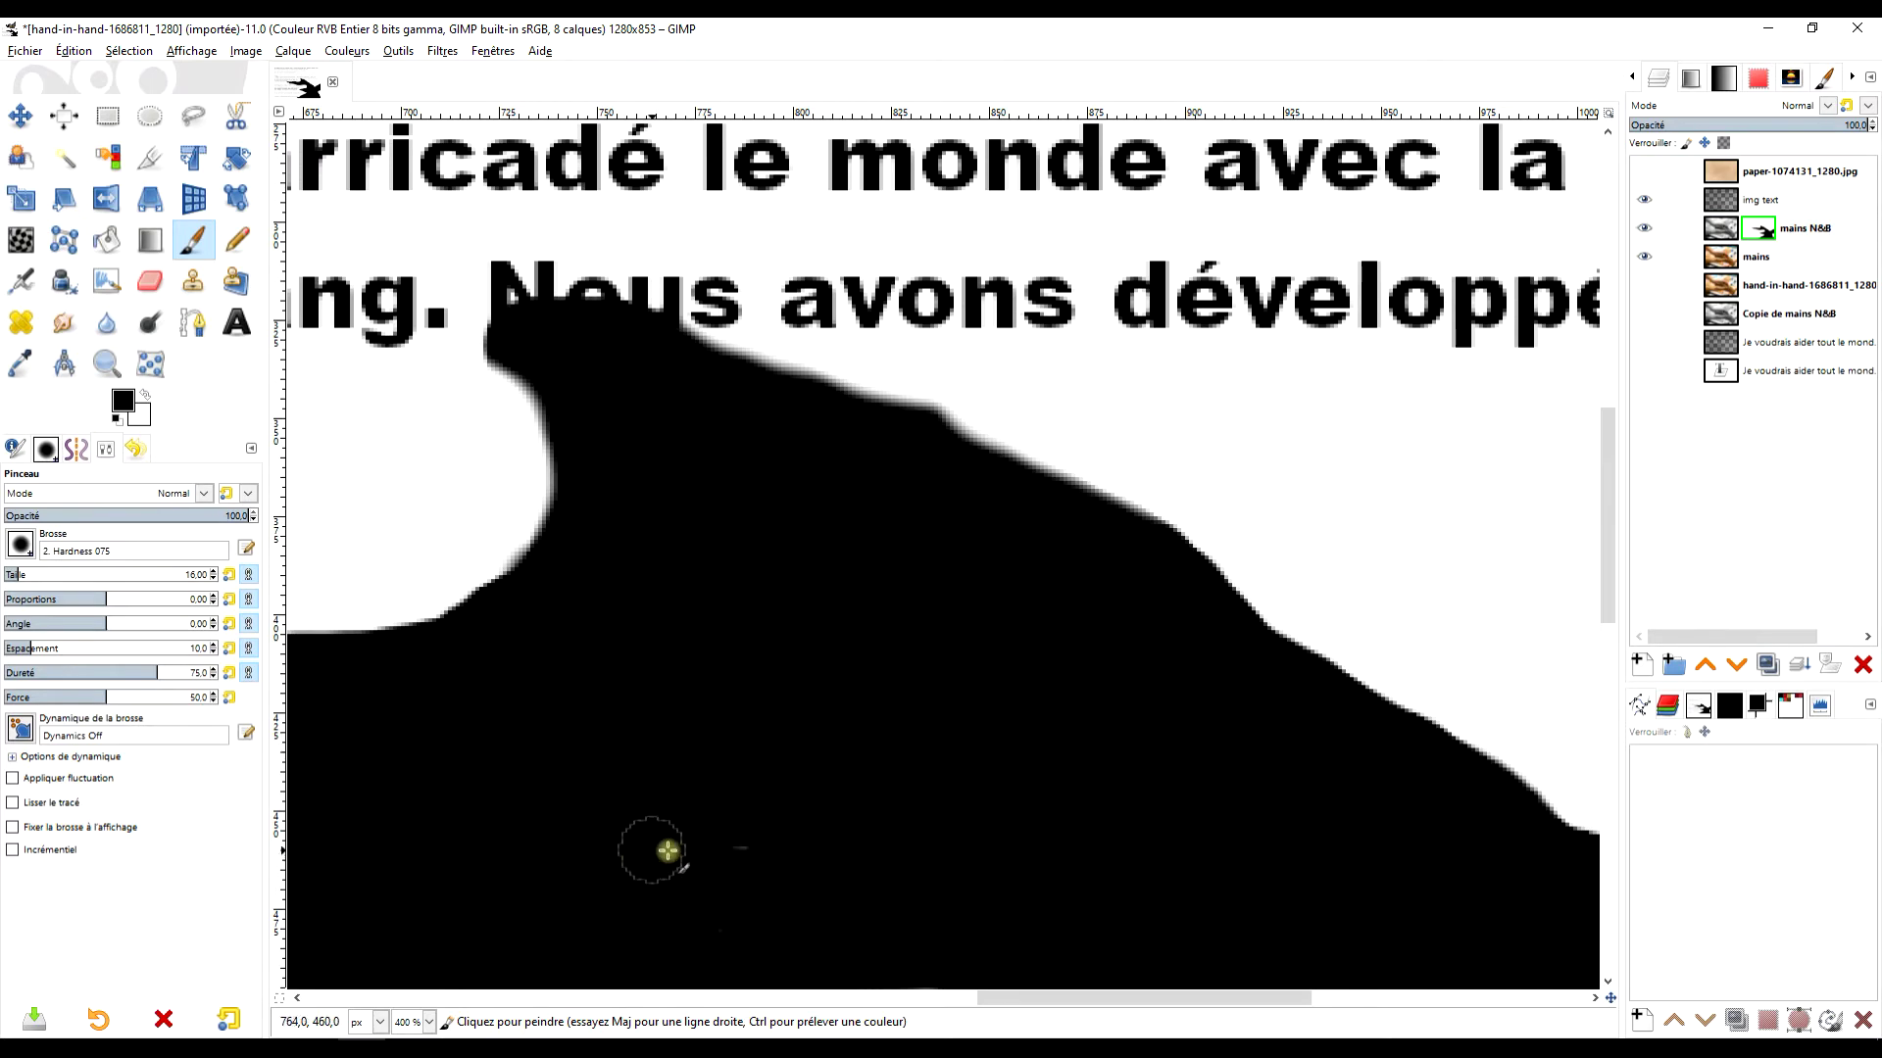
- Paint out the remaining light specks in the lower hand area and check the displayed mask for gaps
scroll(895, 827, down, 5)
scroll(1284, 465, down, 3)
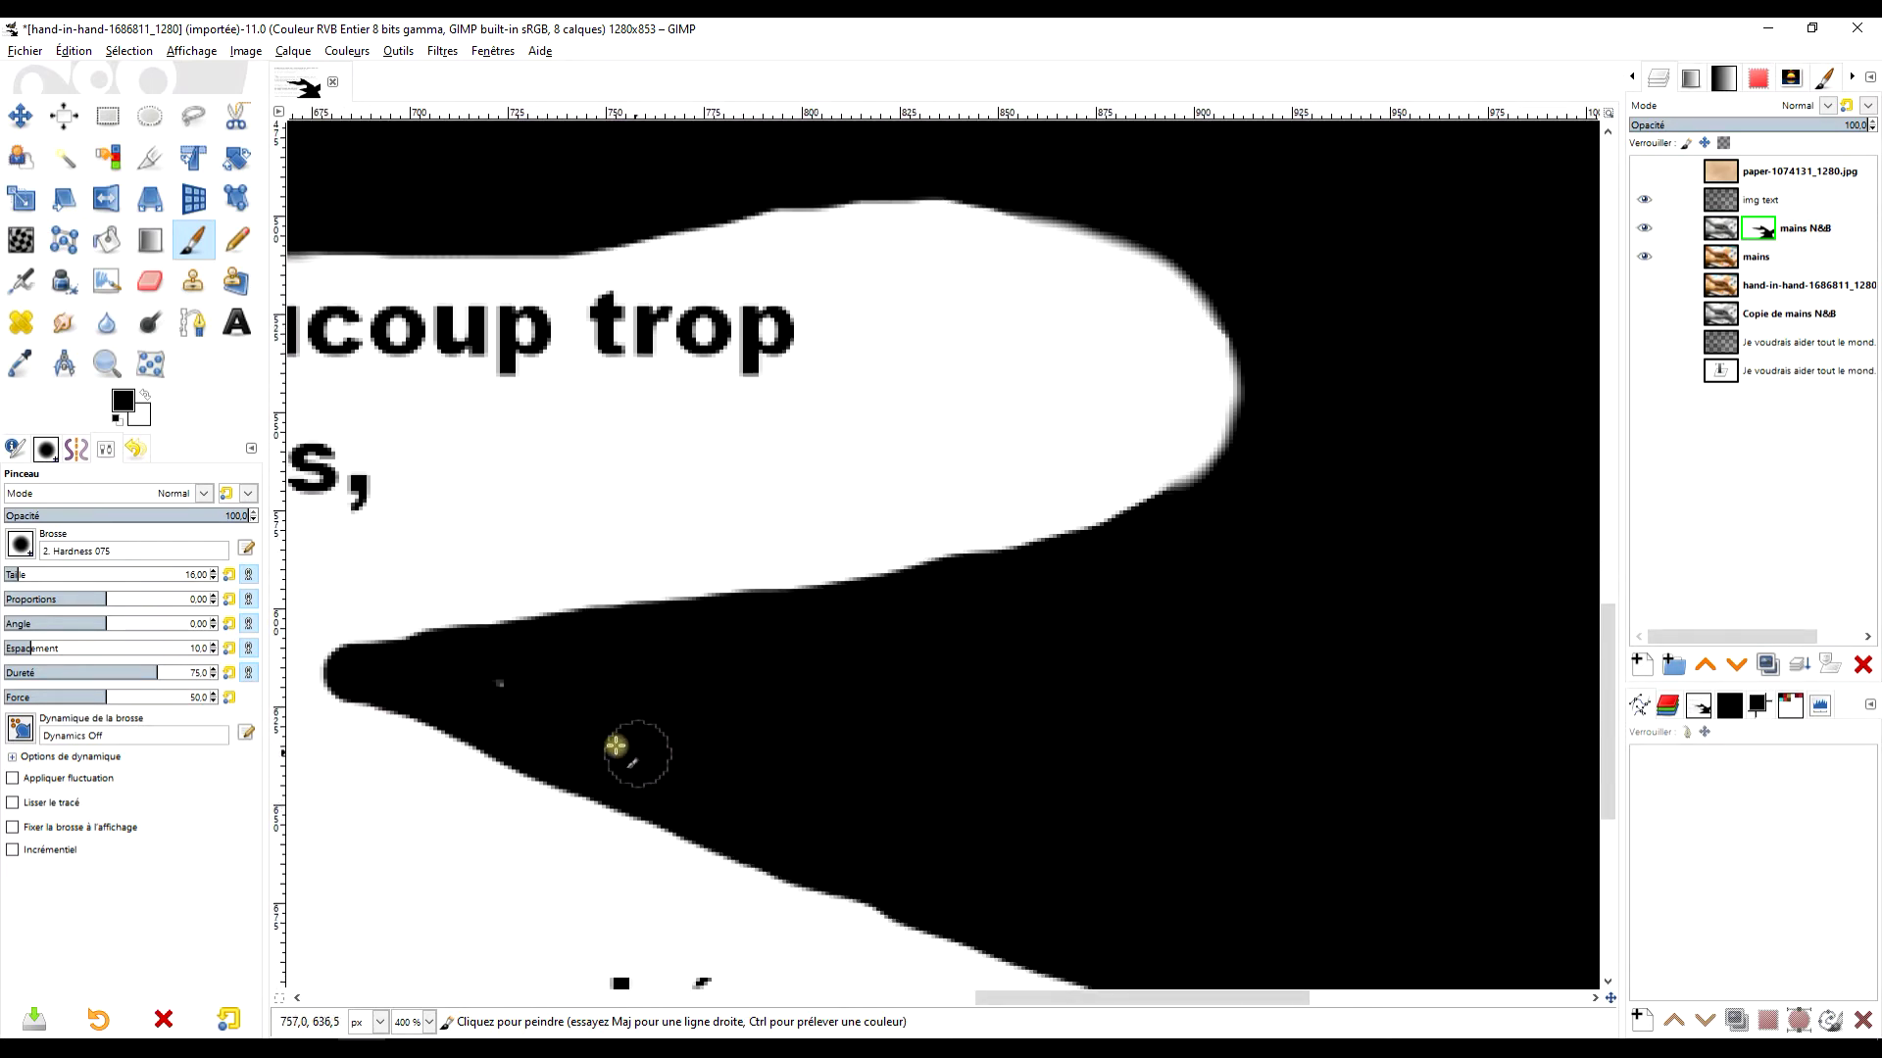
scroll(1073, 699, down, 4)
scroll(1073, 699, up, 3)
scroll(1071, 693, down, 3)
scroll(1209, 714, up, 2)
scroll(1118, 712, down, 2)
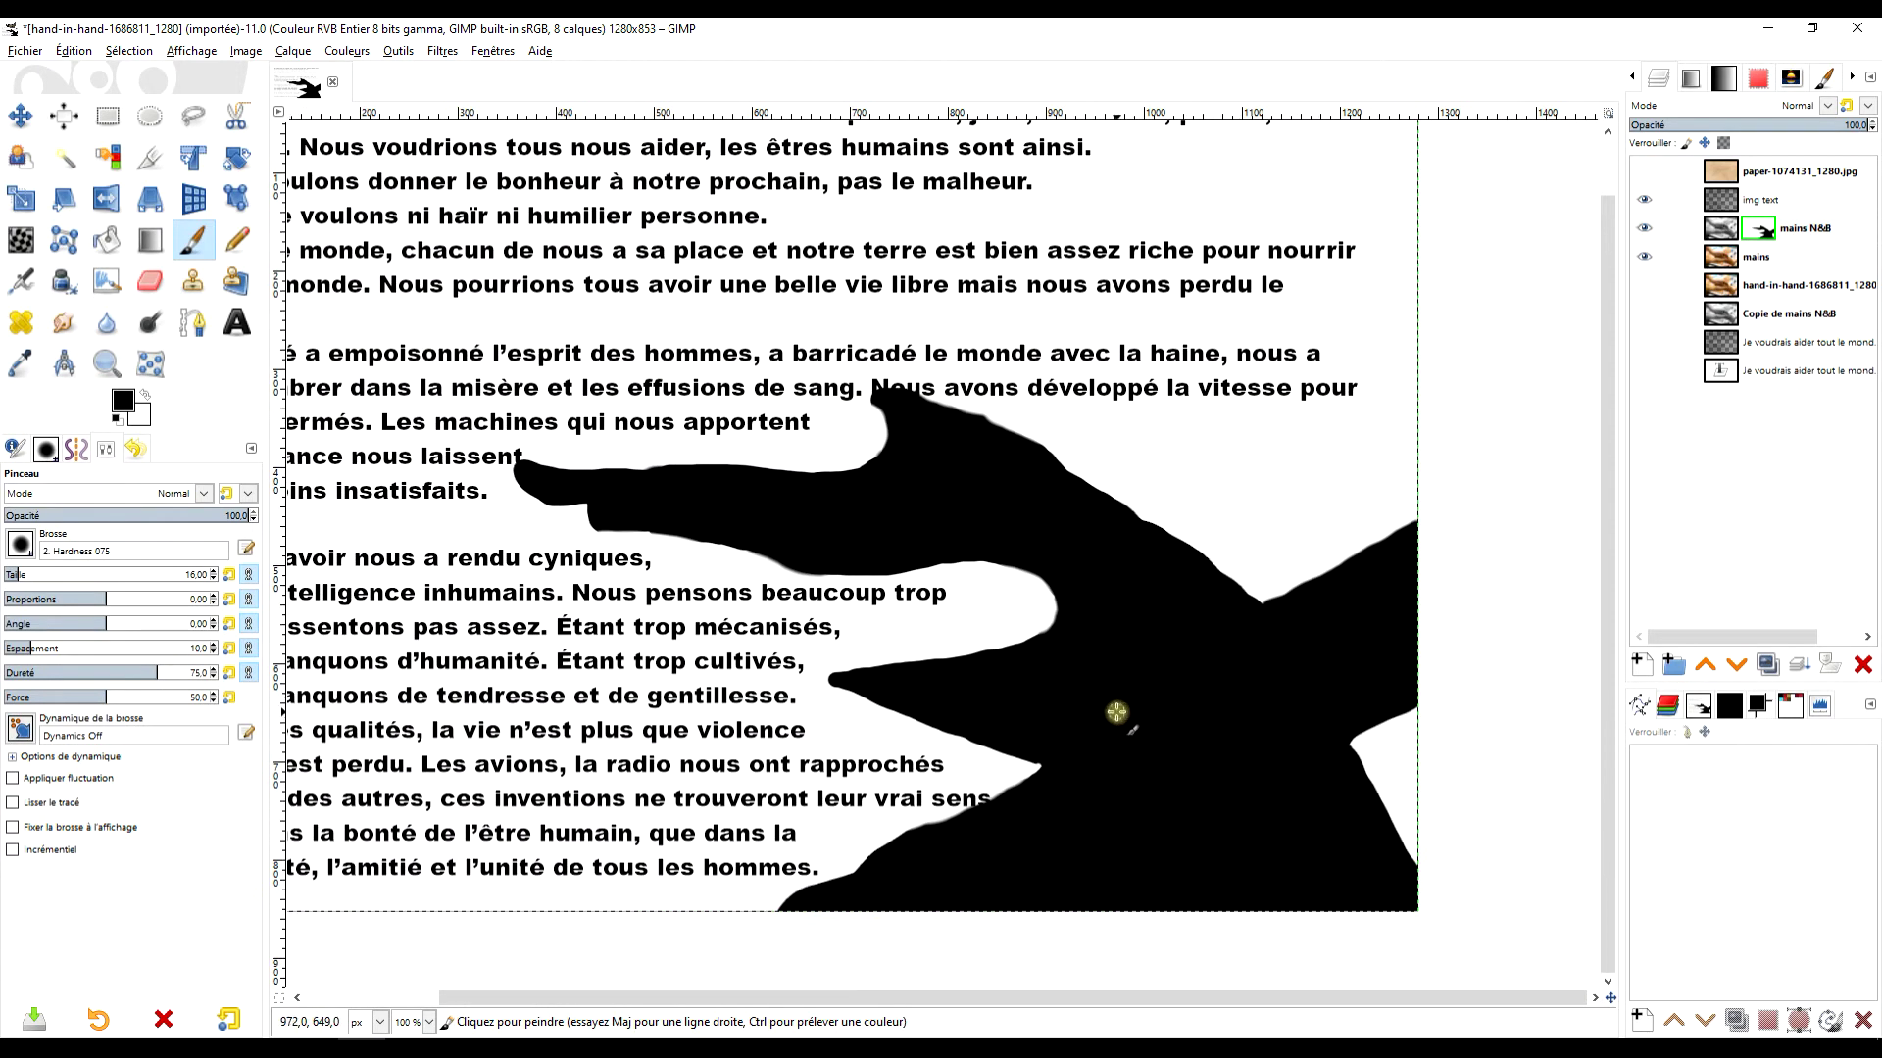
scroll(1118, 713, up, 2)
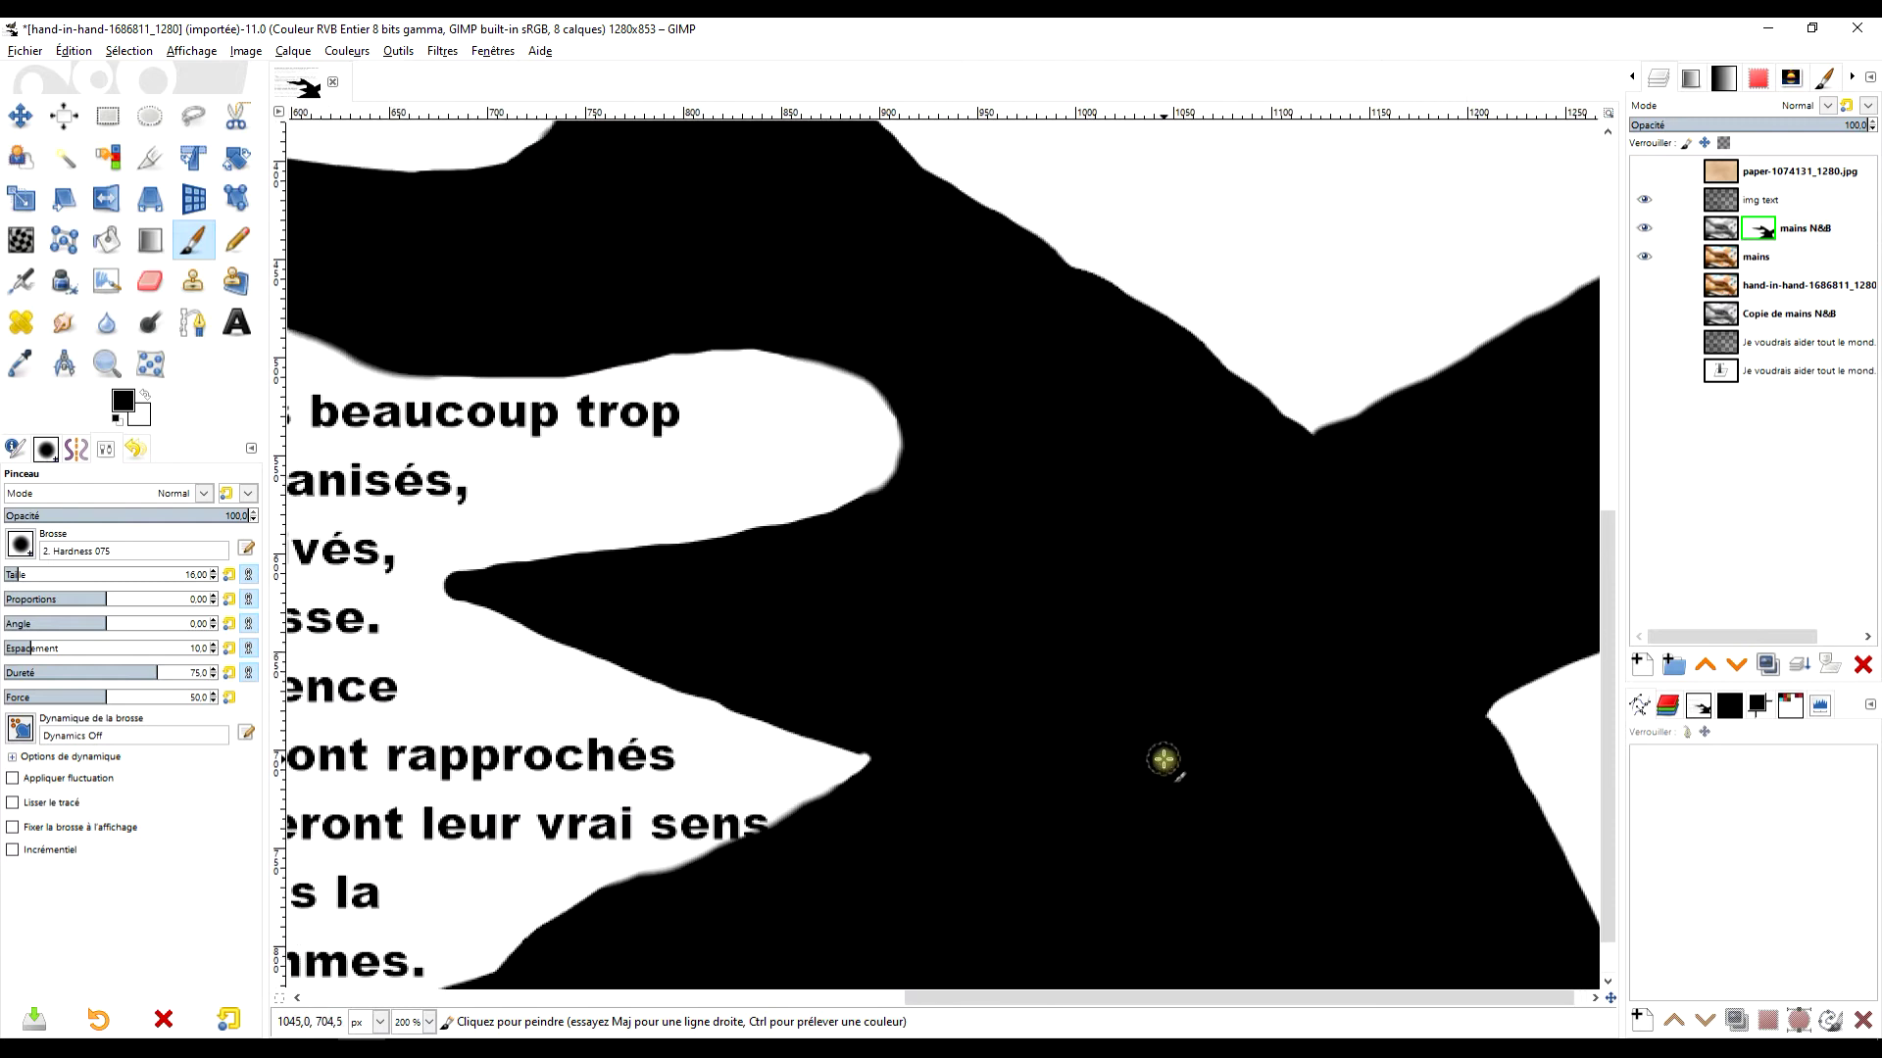
scroll(1069, 637, down, 3)
scroll(1071, 630, up, 2)
scroll(1071, 630, up, 1)
- Turn off the mask display on the "mains N&B" layer to return to the composite image
right_click(1771, 235)
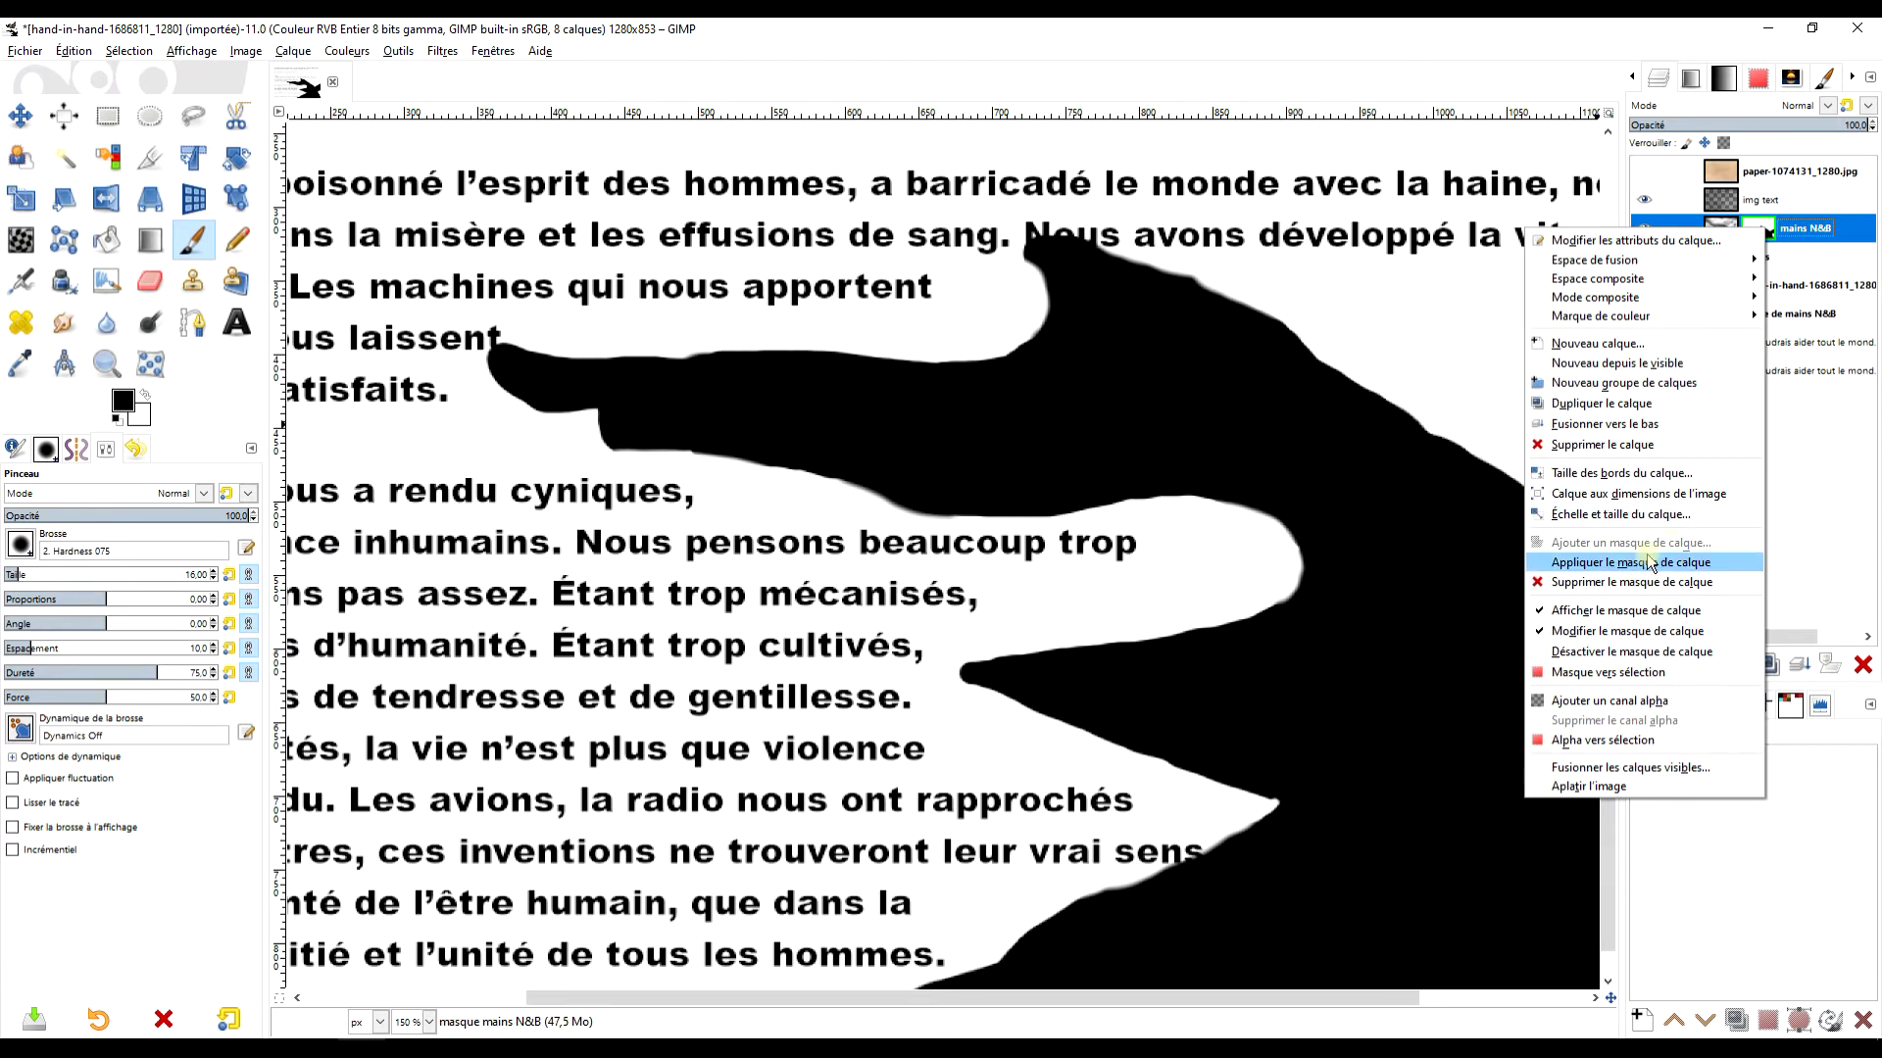
click(1626, 610)
drag(1263, 414, 1337, 428)
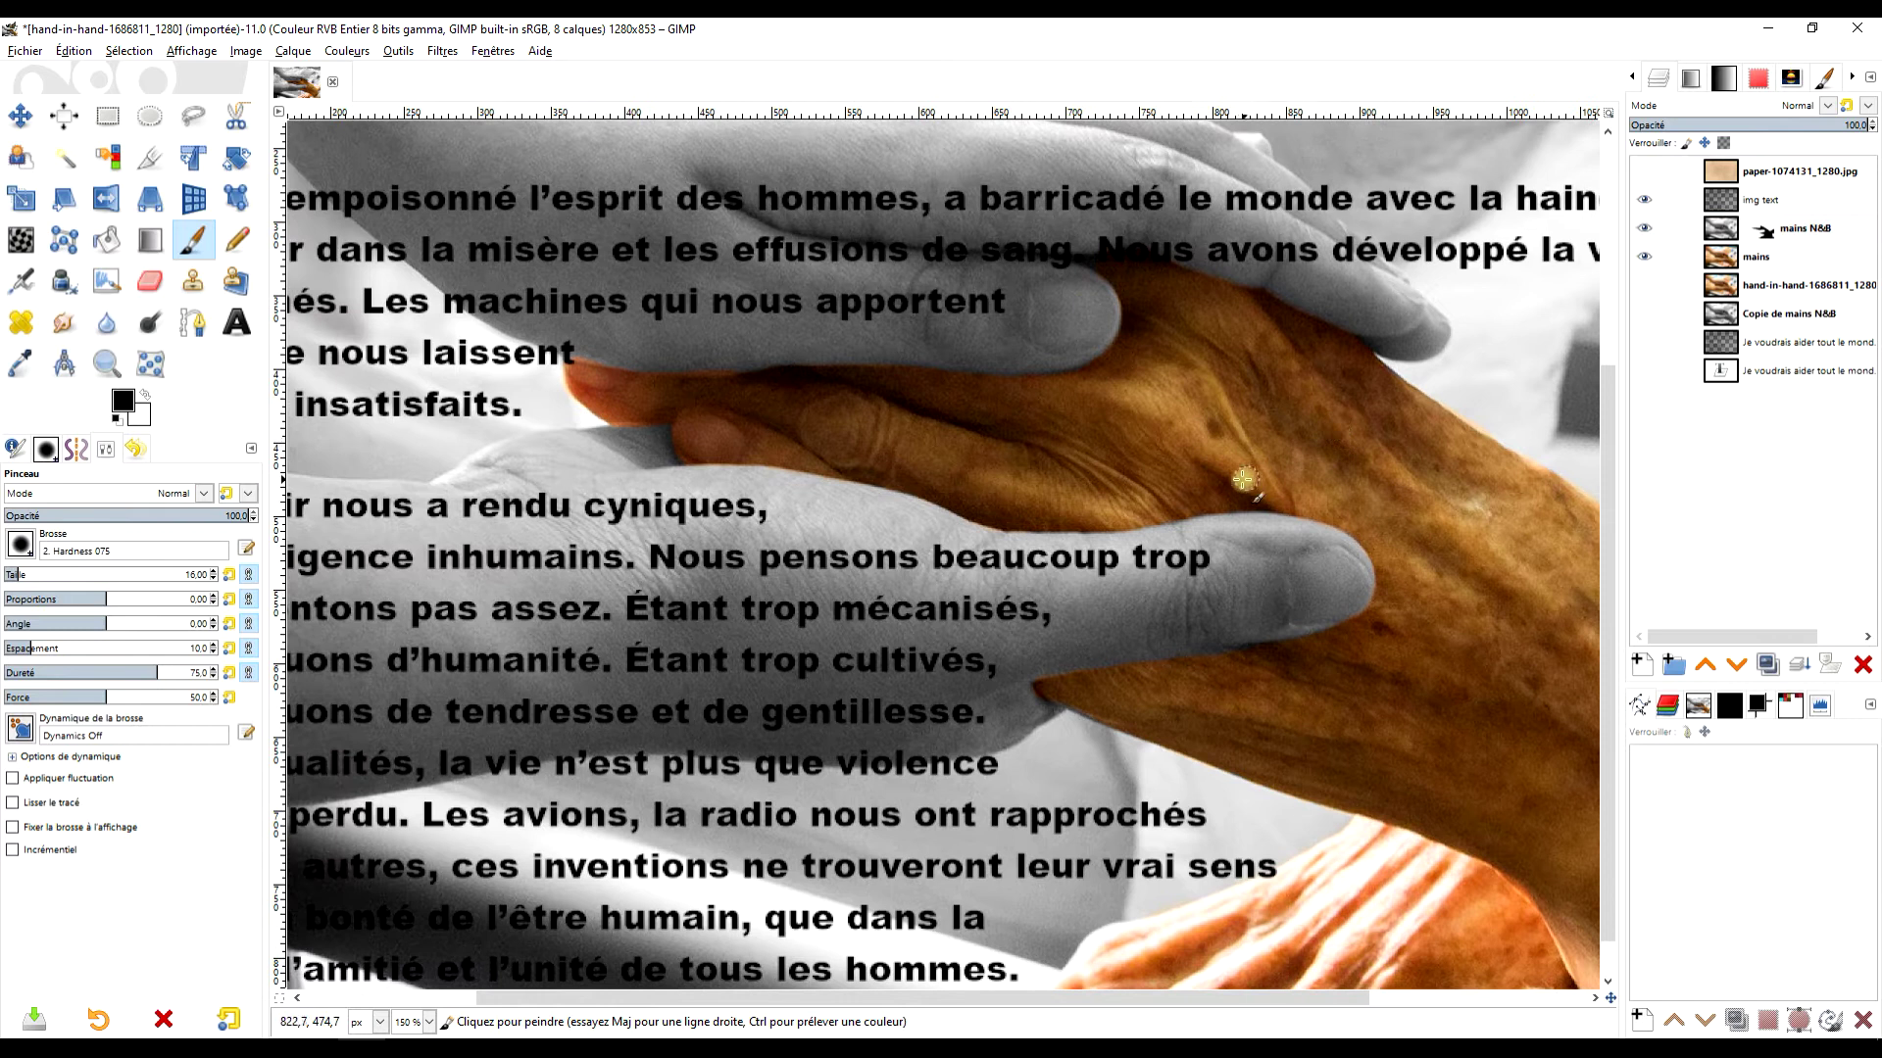
- Paint white on the "mains N&B" mask along the upper edge of the older hand's outstretched finger
scroll(1236, 481, up, 6)
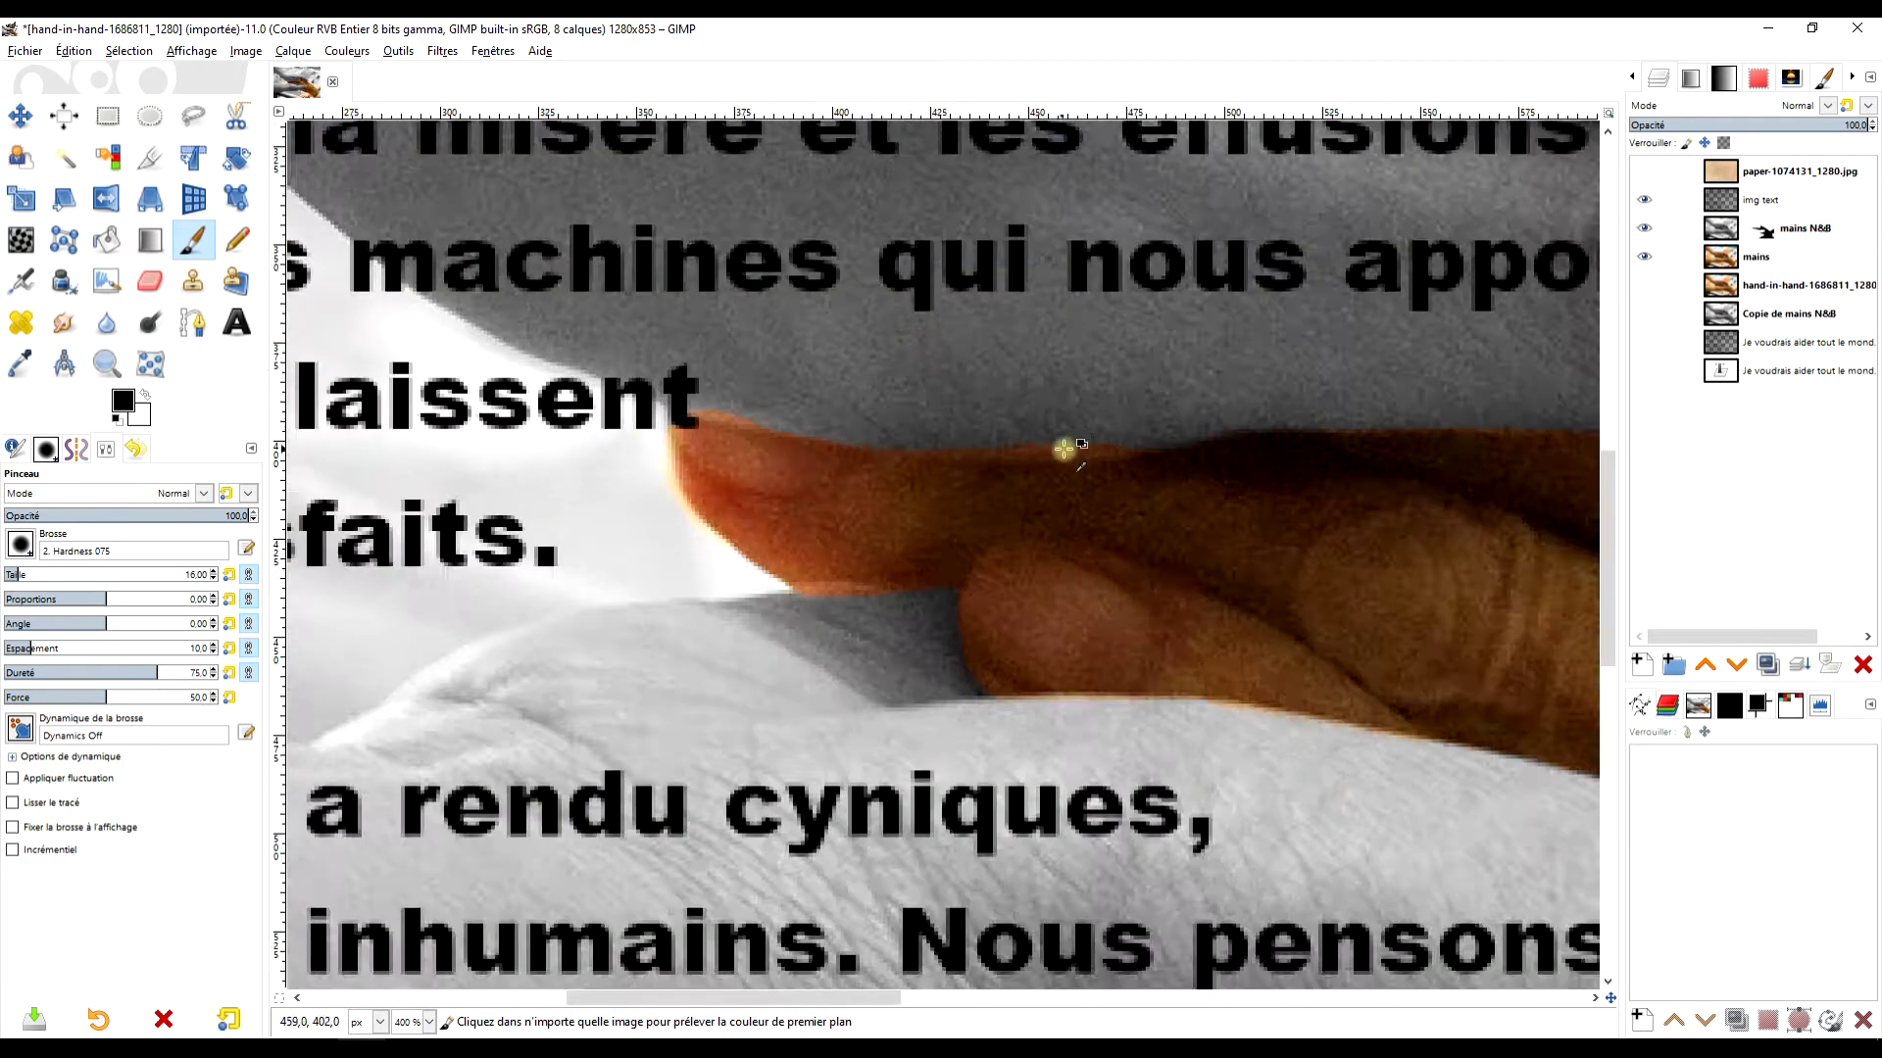
scroll(1006, 471, down, 2)
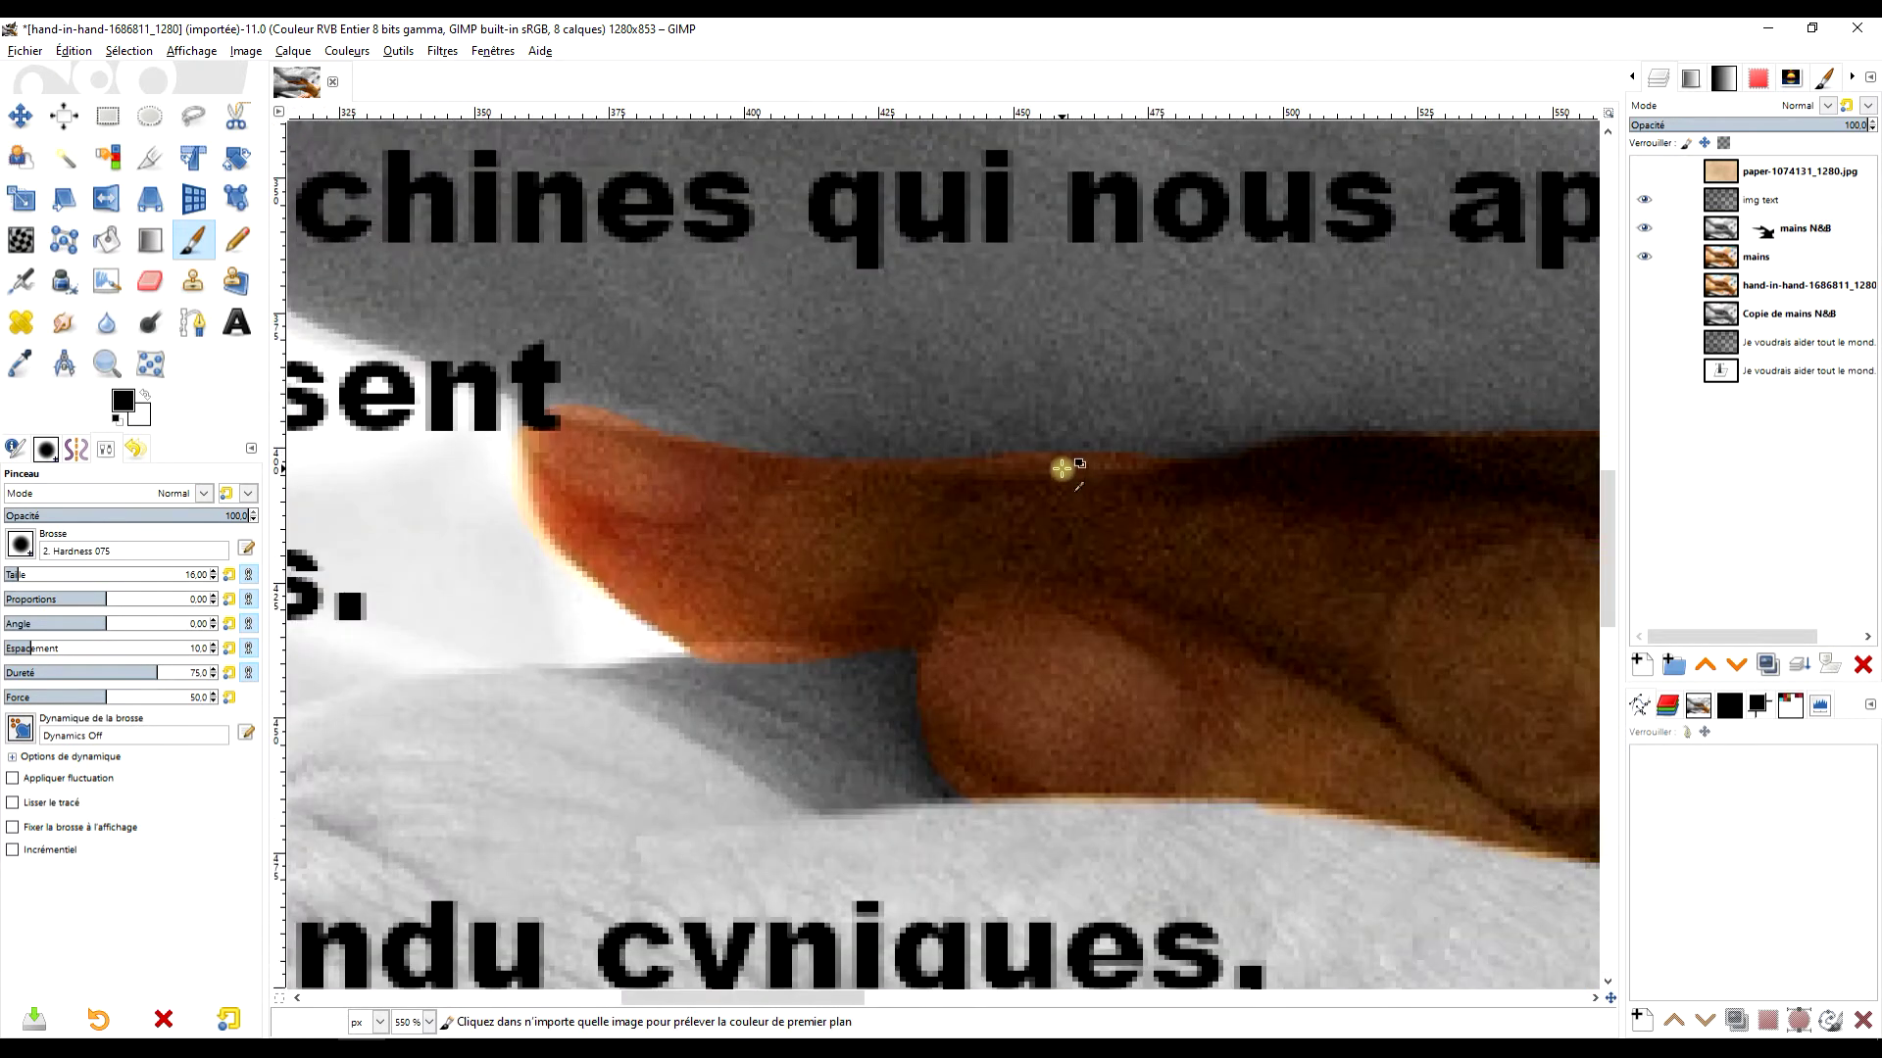
click(149, 396)
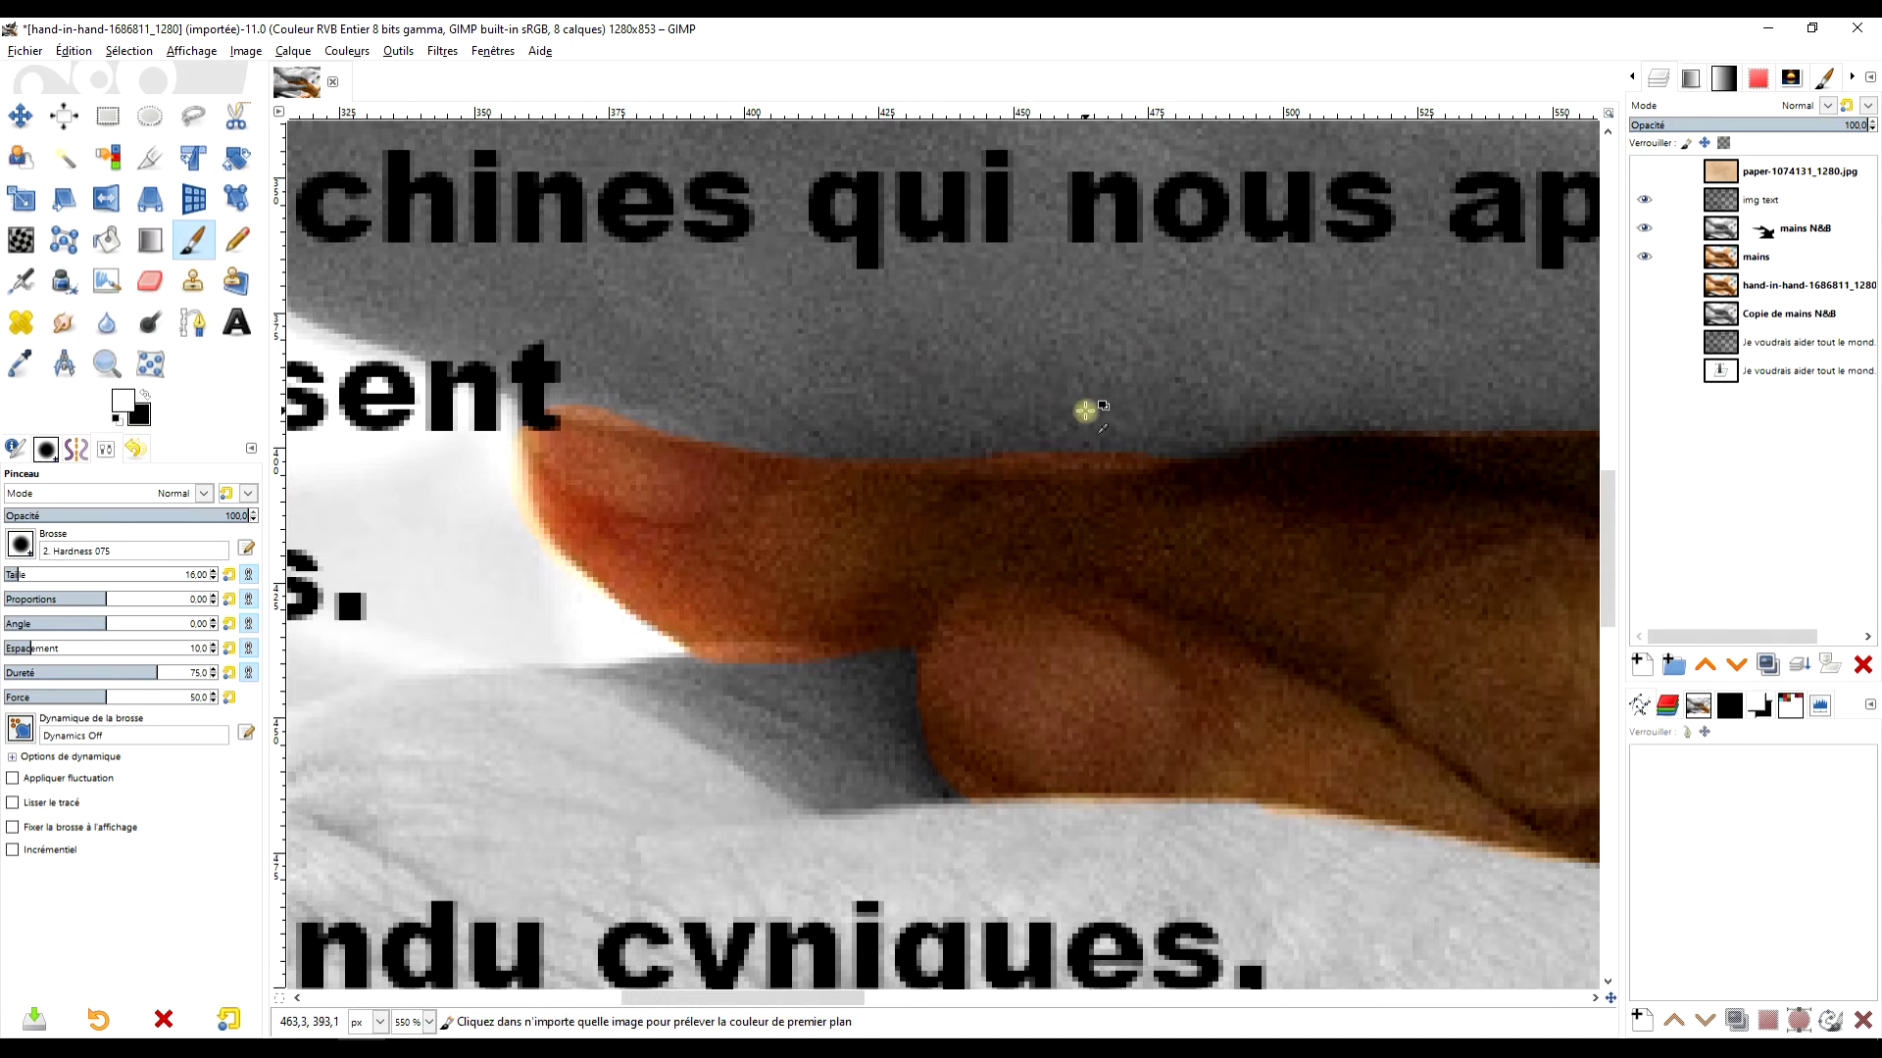
click(1763, 229)
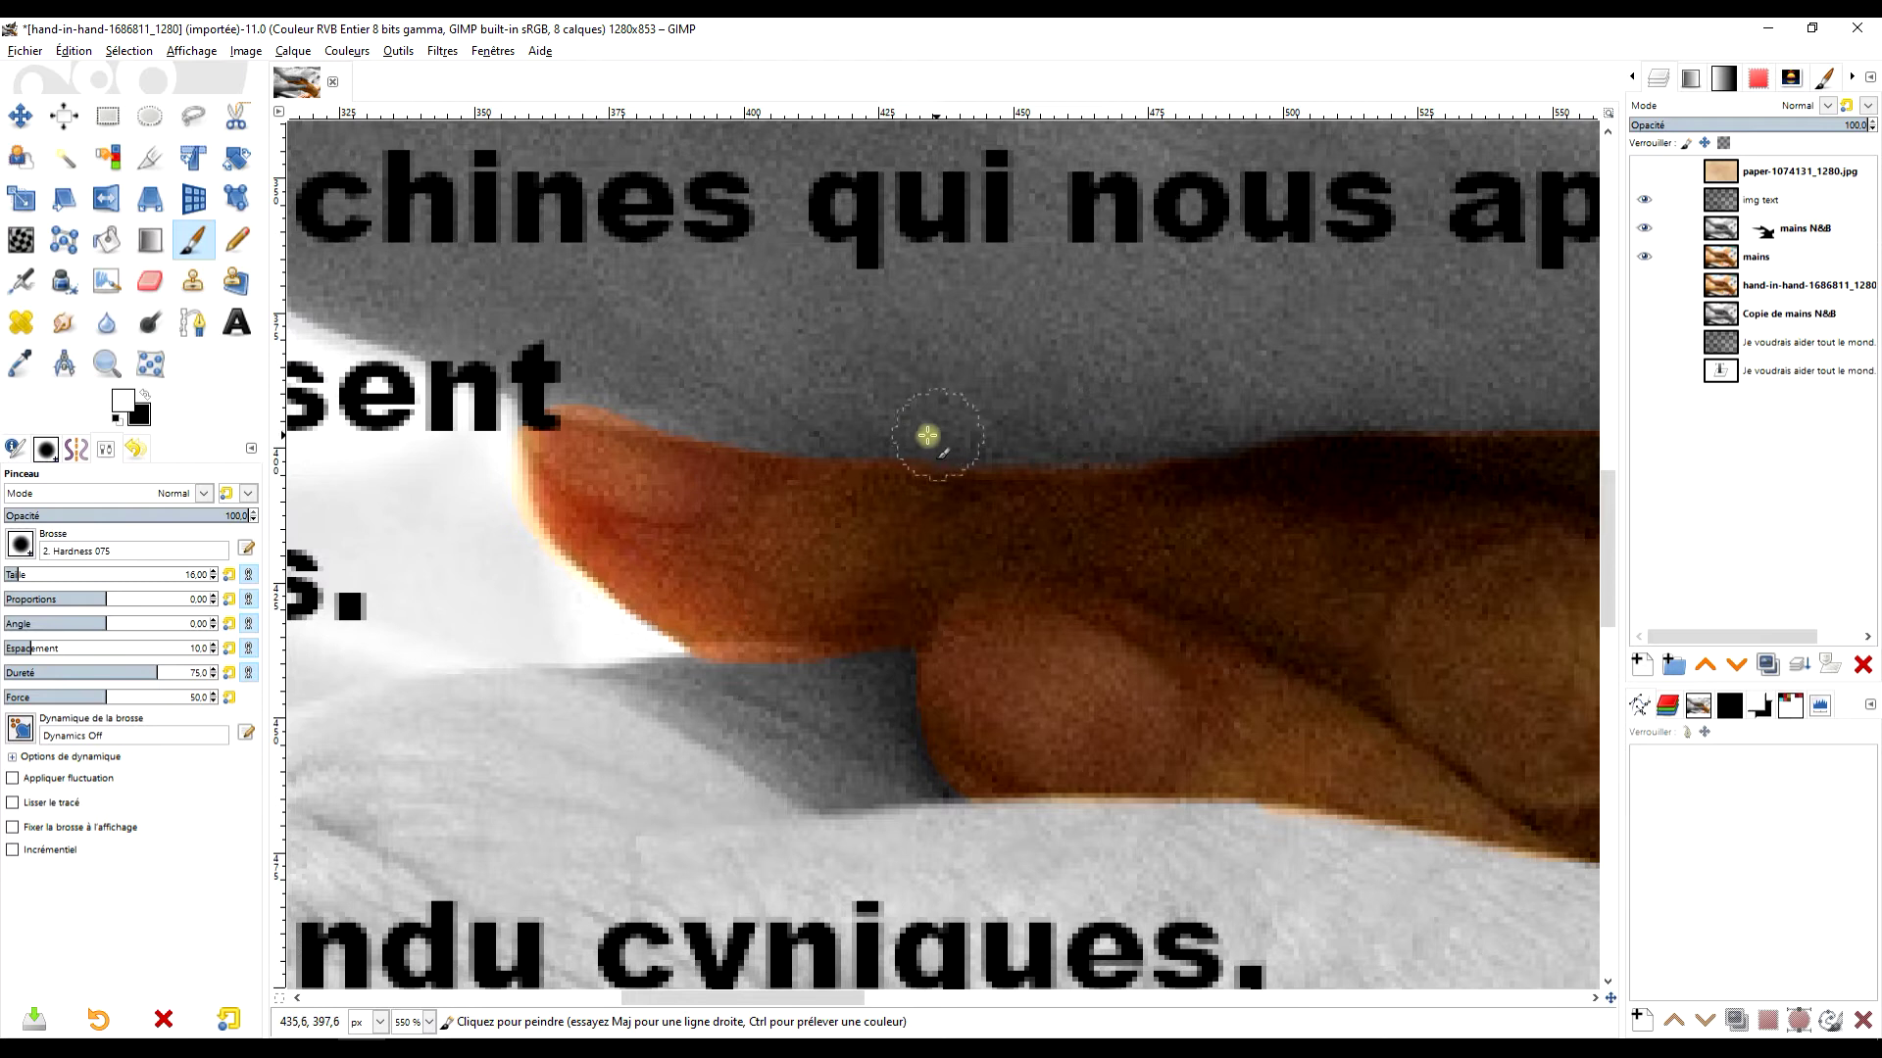
- Return to the full-size view and save the image as humanité.xcf in the discours folder
key(ctrl)
key(1)
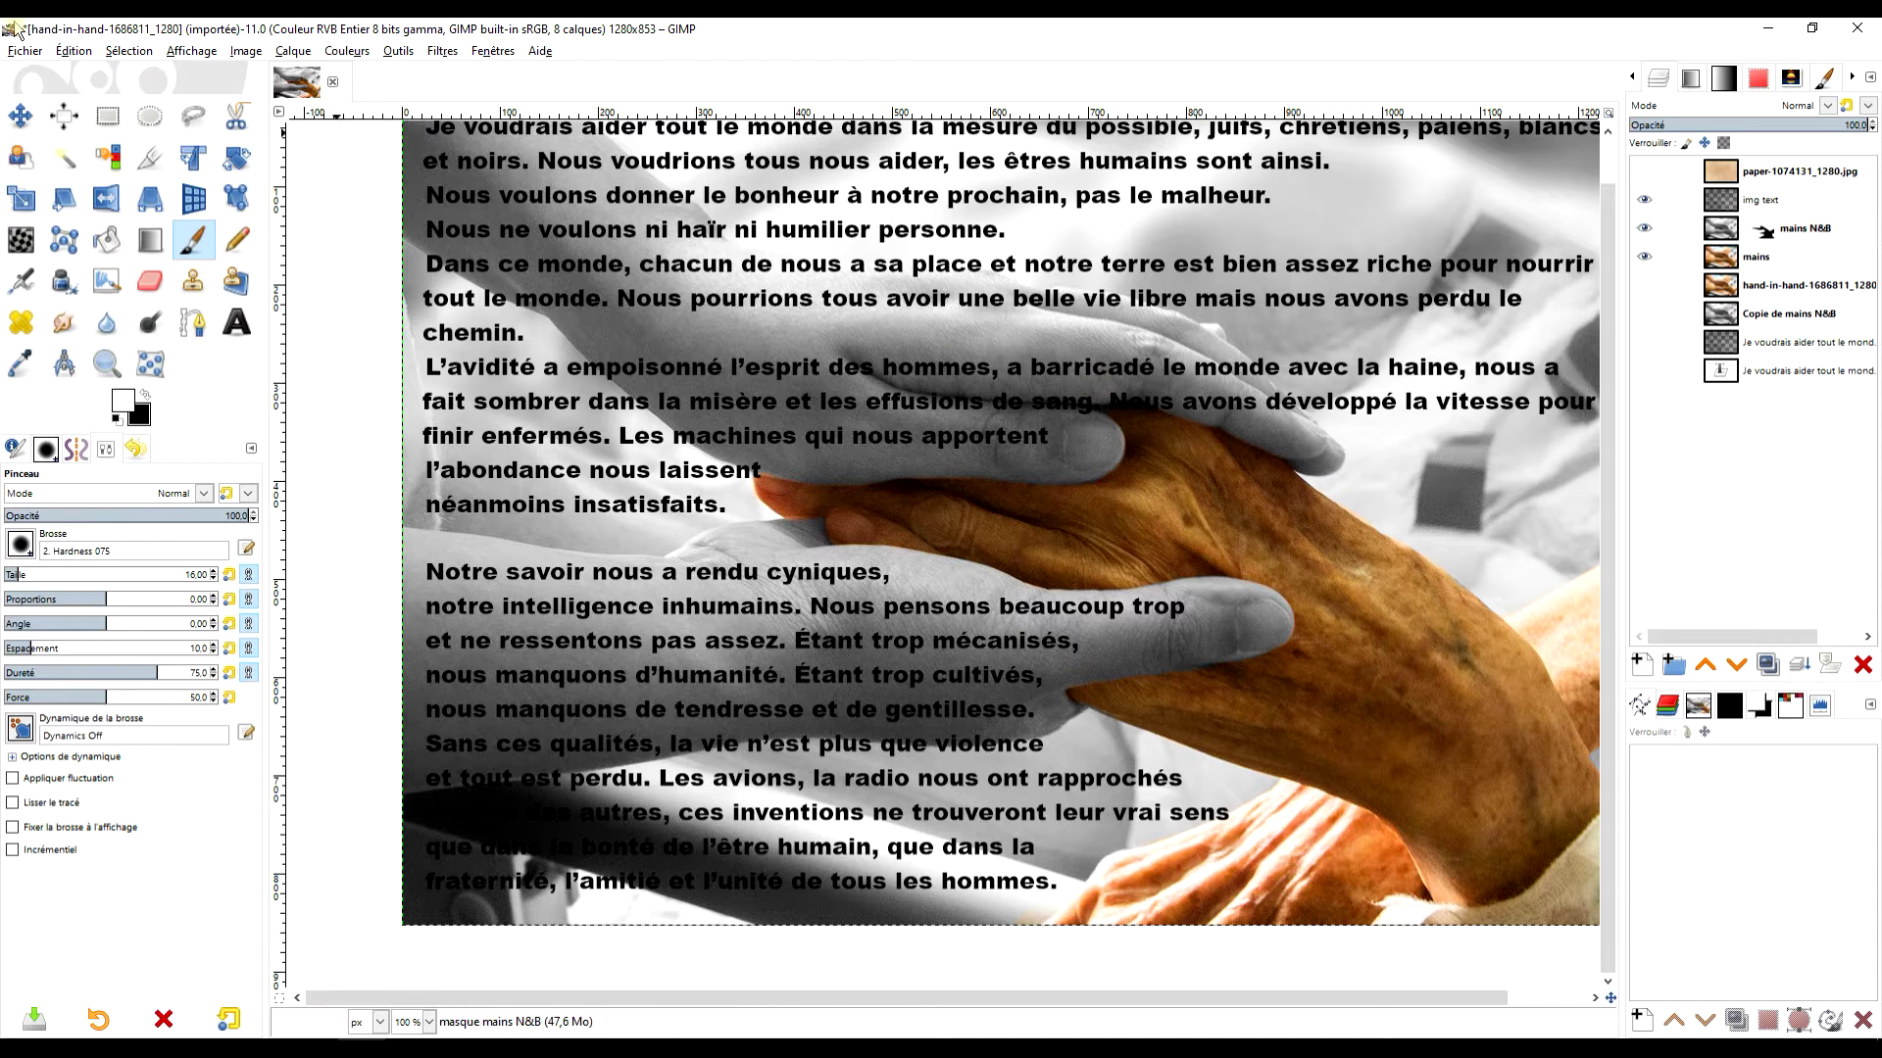
click(25, 51)
click(189, 252)
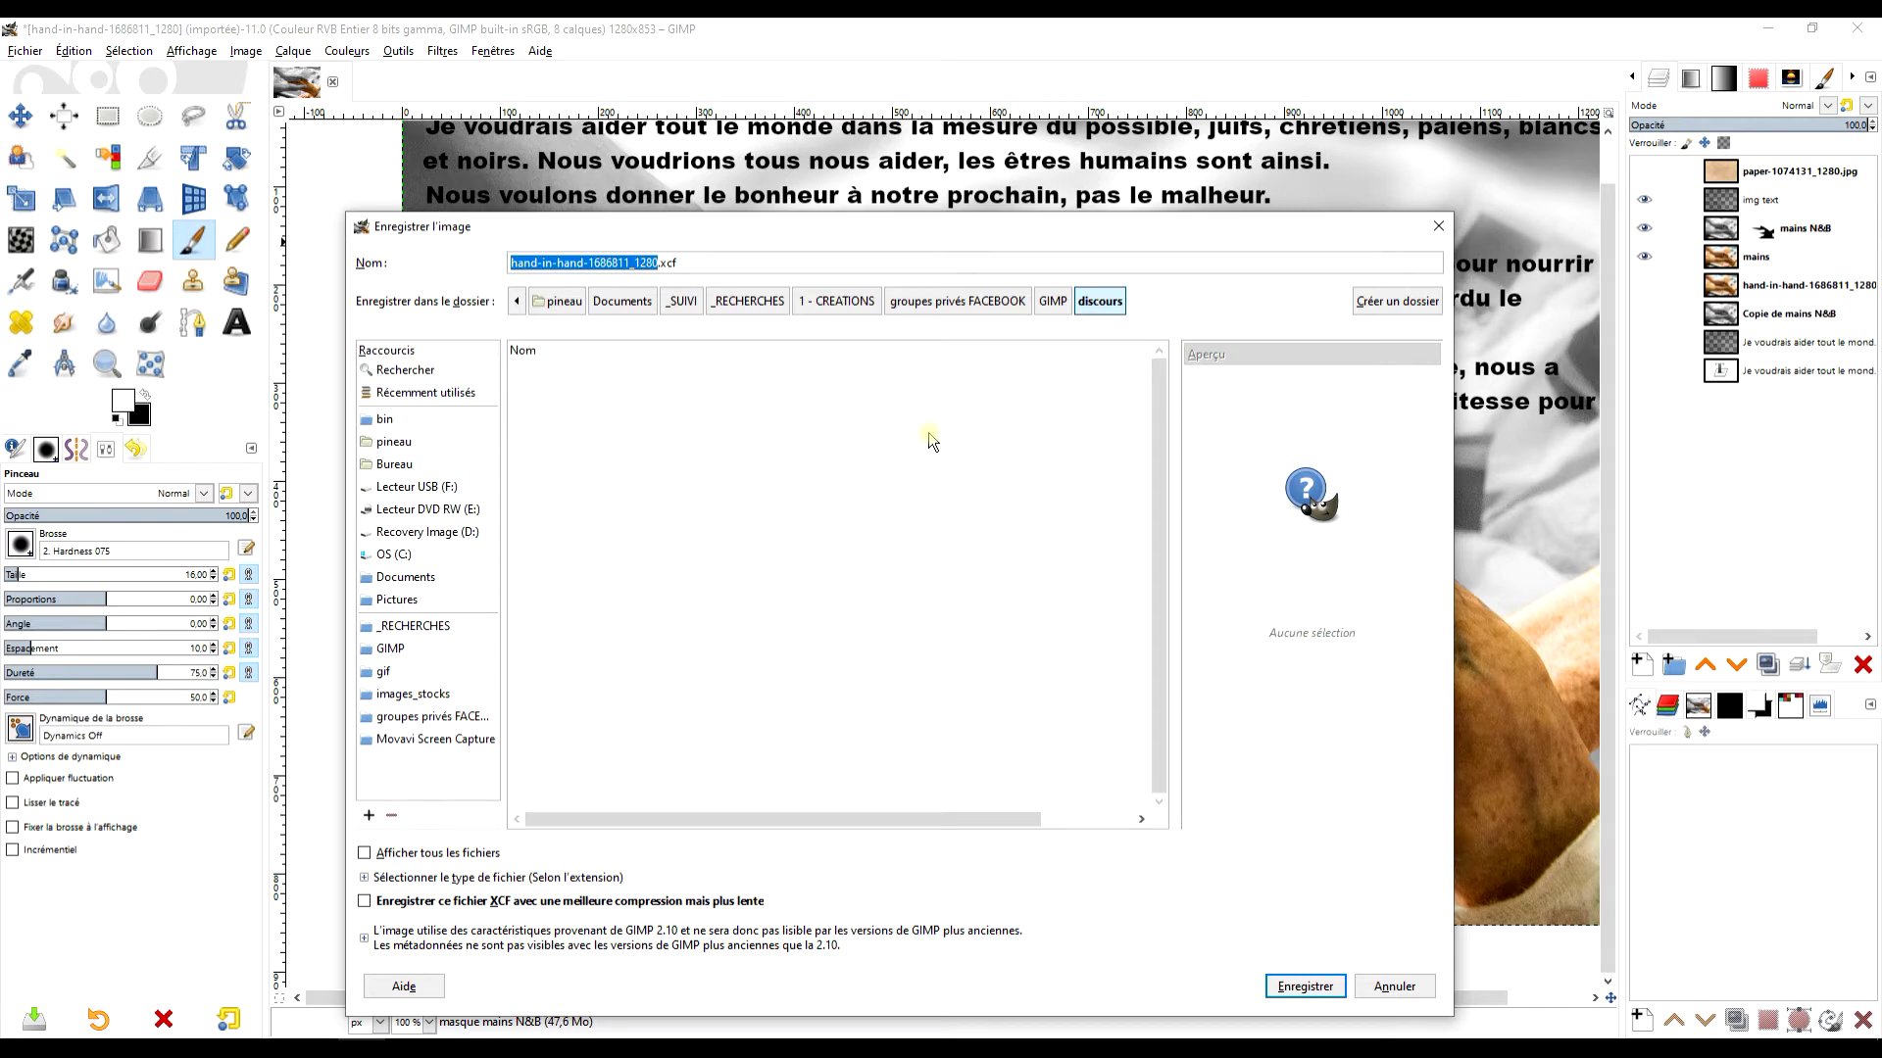
text(humanité)
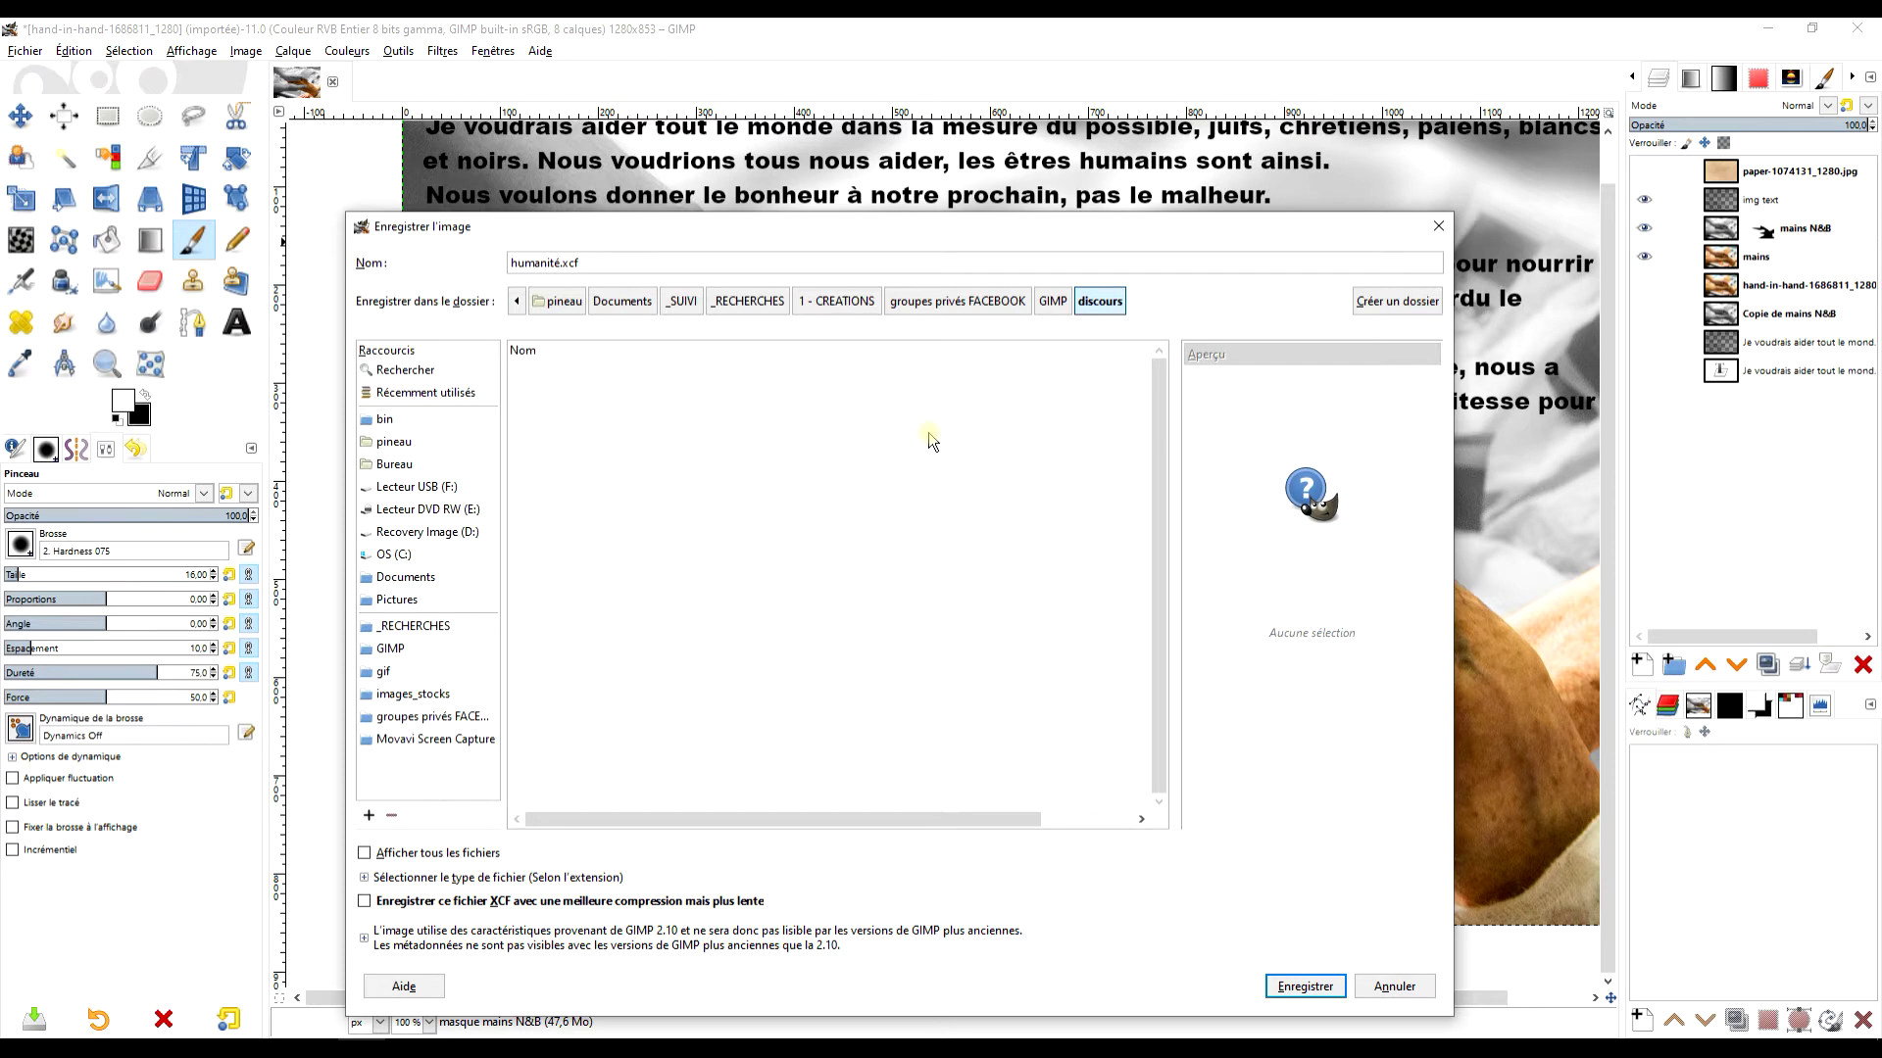
click(1332, 986)
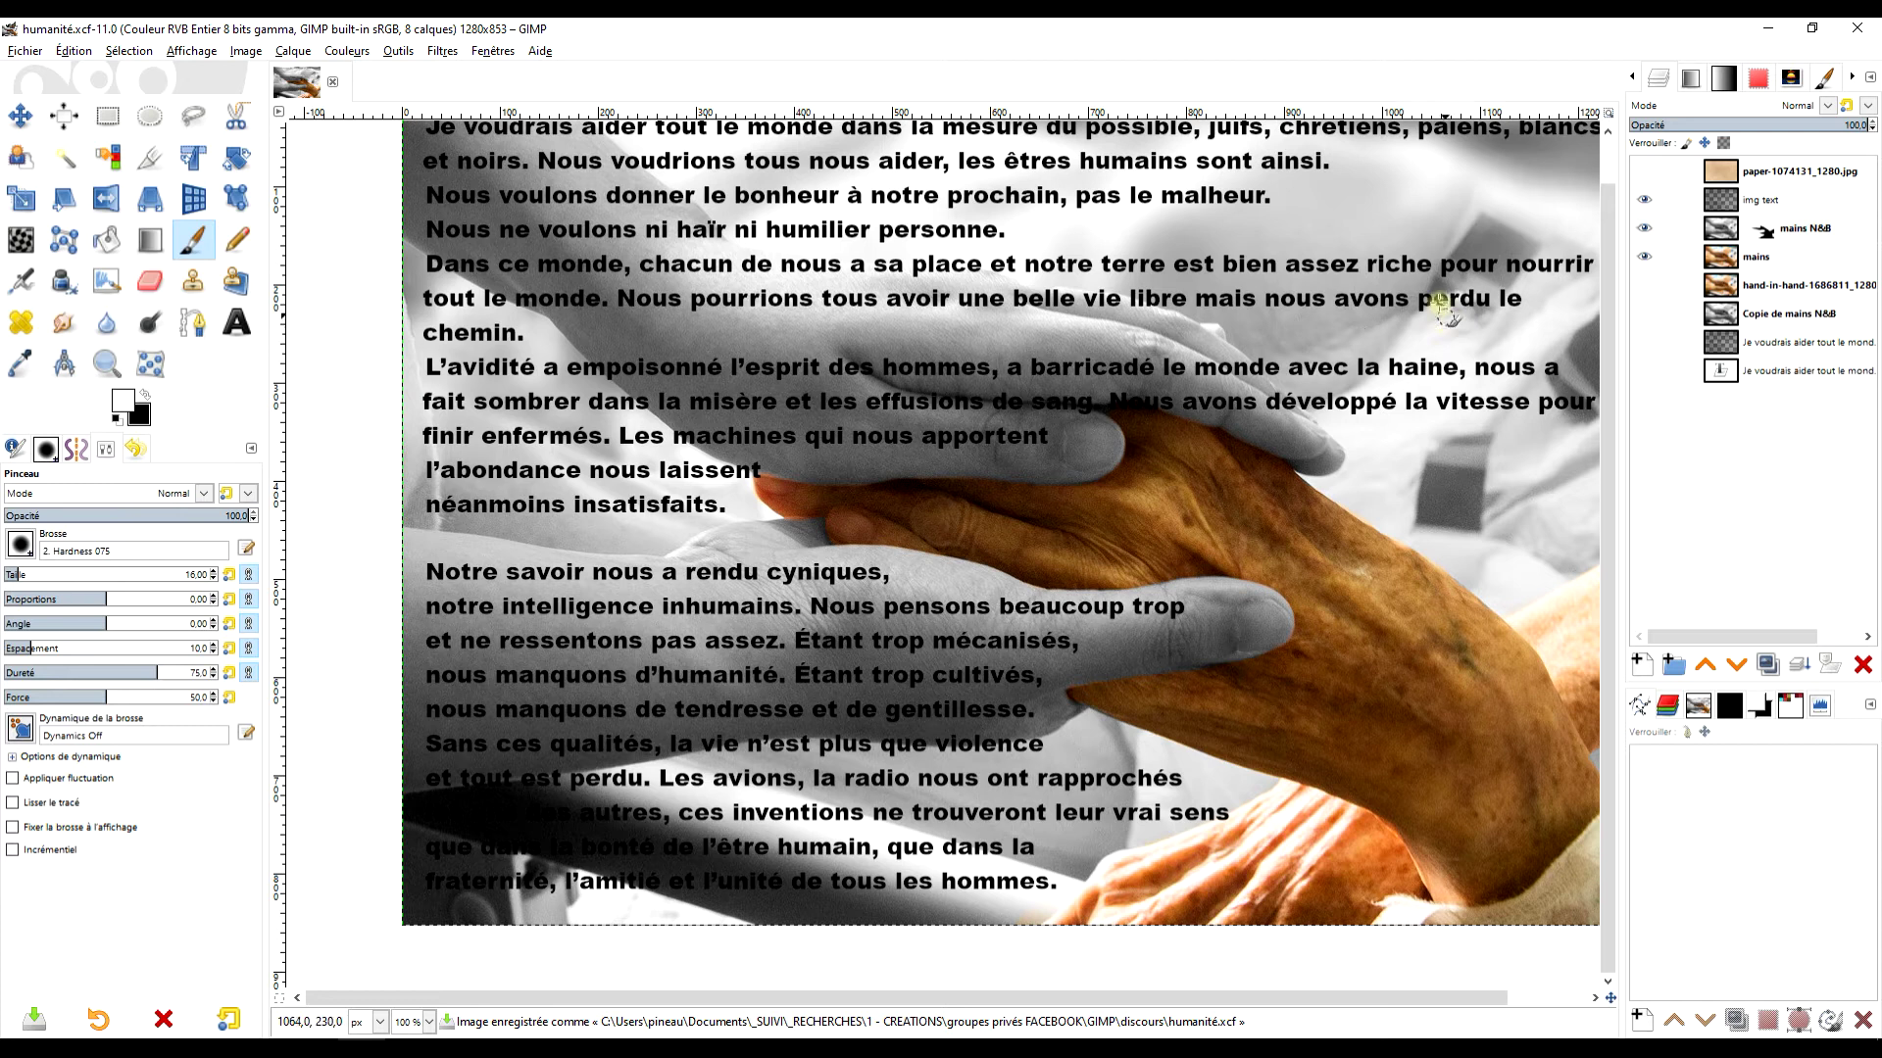
- Toggle the "img text" layer's visibility and examine how the text reads over the hands and the dark areas
drag(1439, 314, 1382, 335)
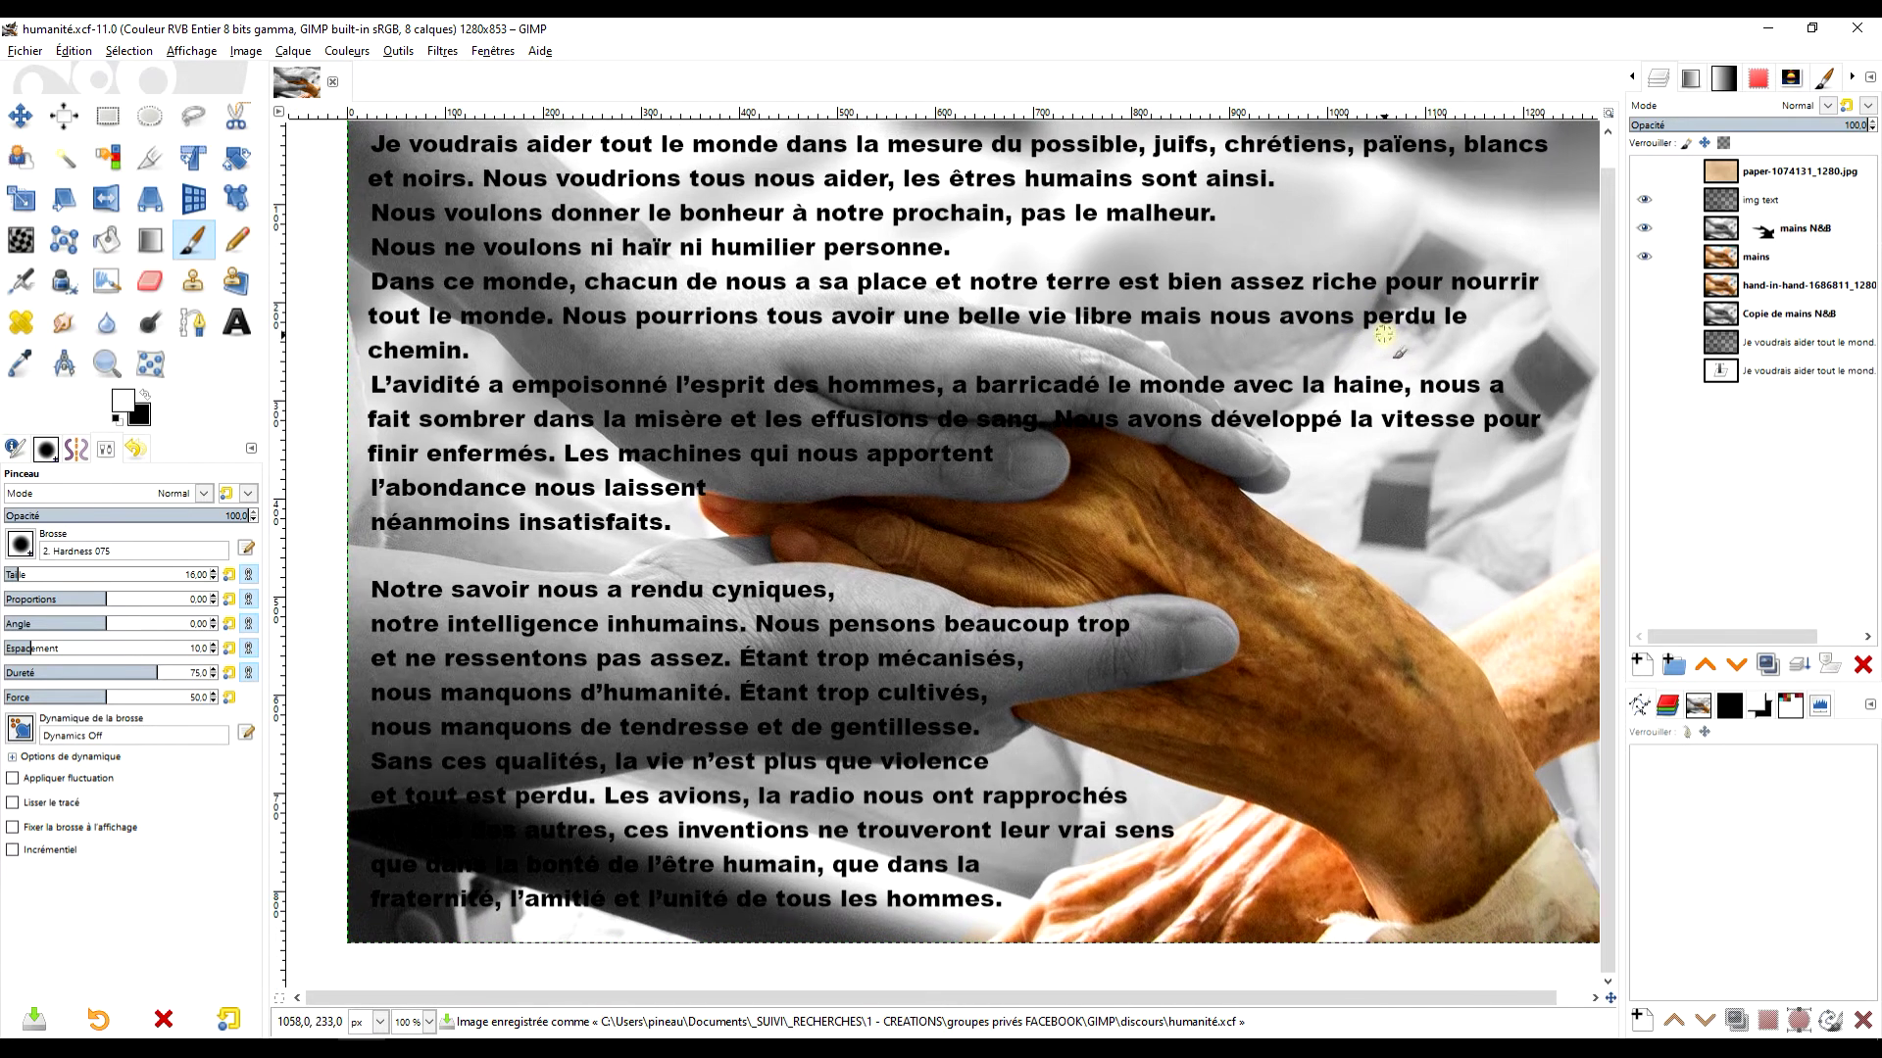
click(1799, 203)
click(1644, 199)
click(1643, 200)
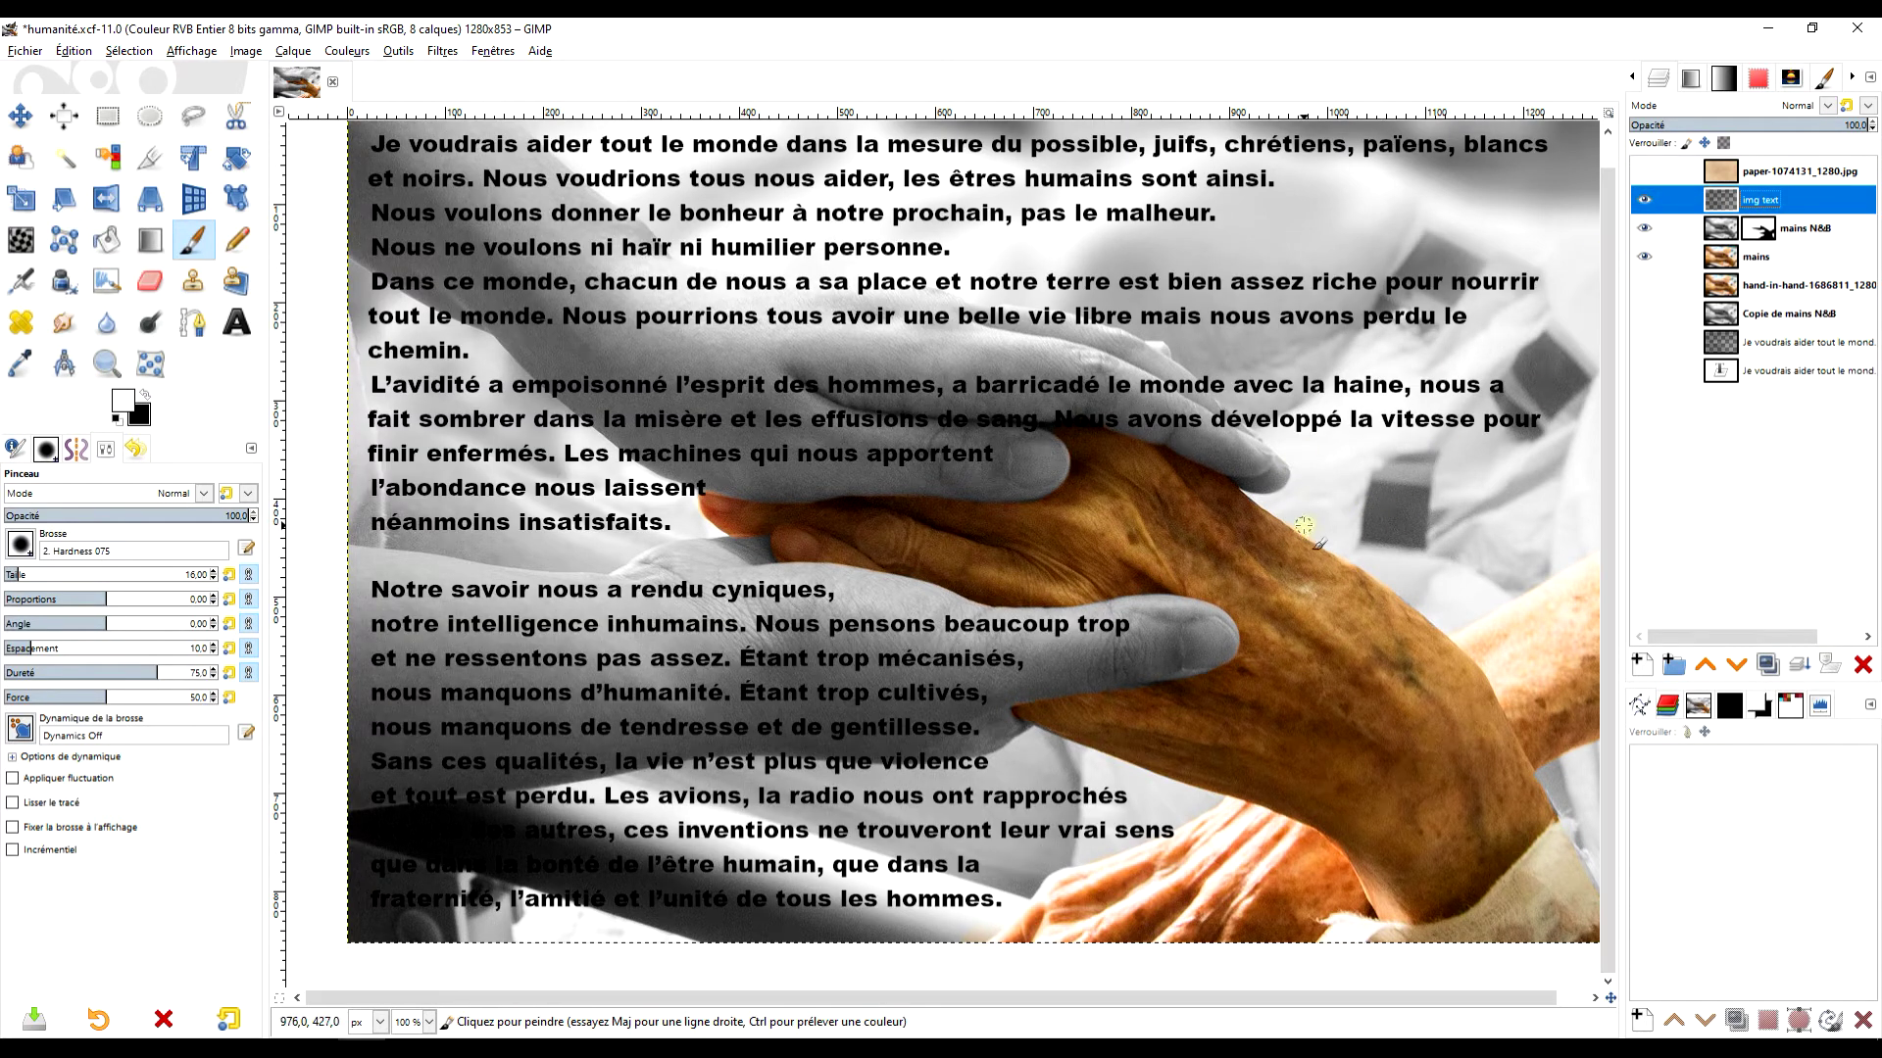
scroll(1164, 527, down, 1)
scroll(1112, 456, up, 2)
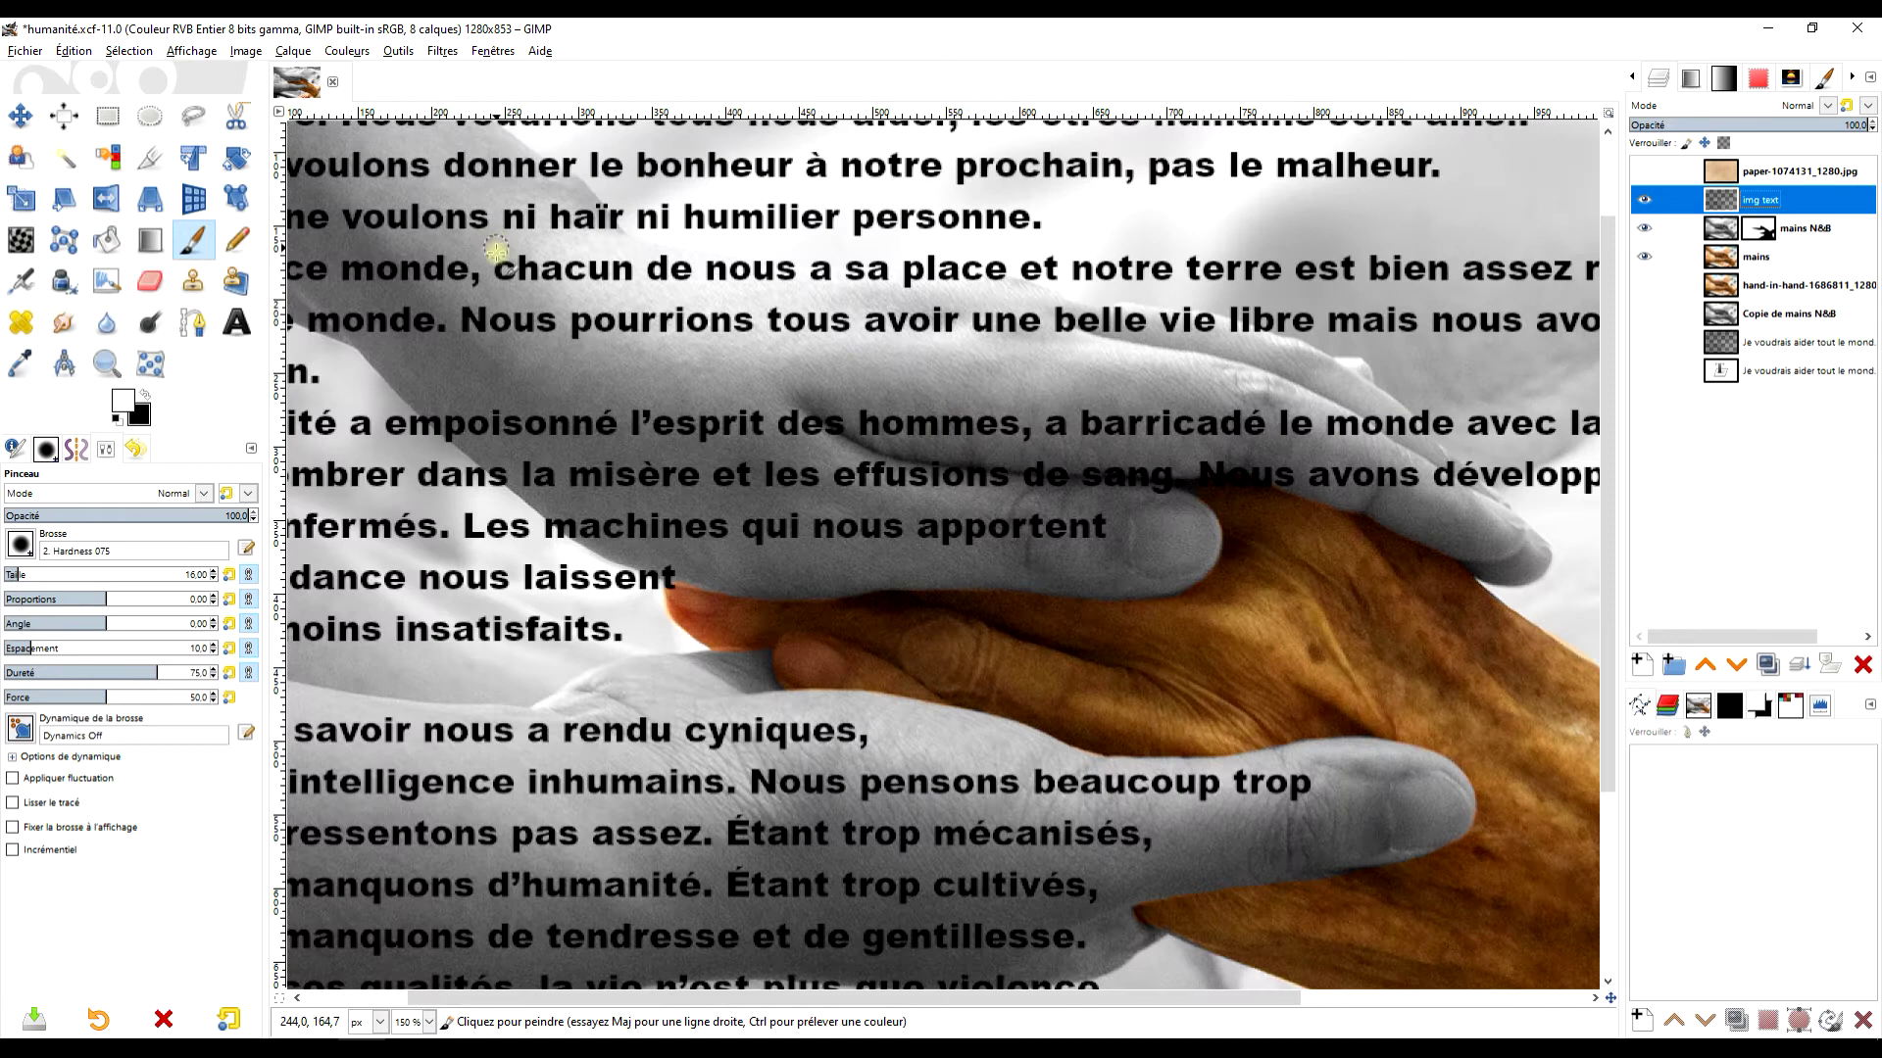
scroll(553, 323, down, 1)
scroll(553, 324, up, 1)
scroll(587, 313, down, 1)
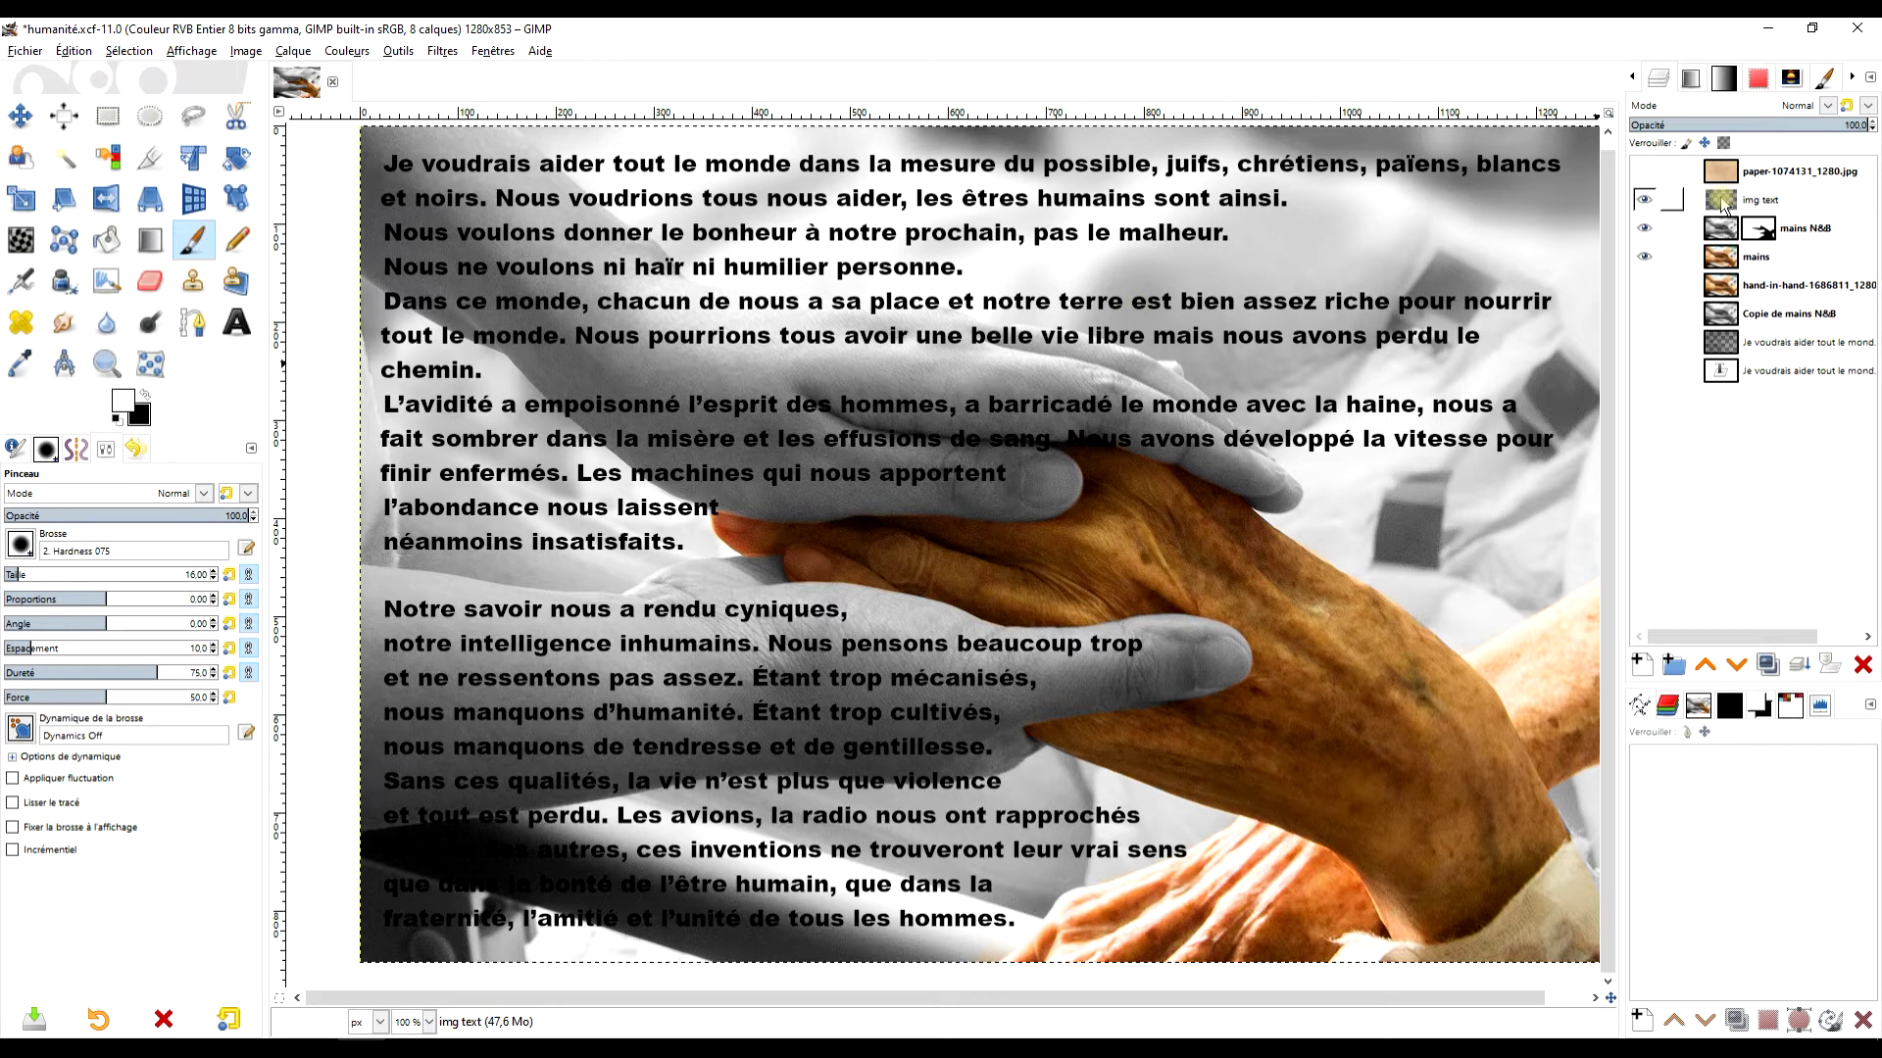
click(1722, 203)
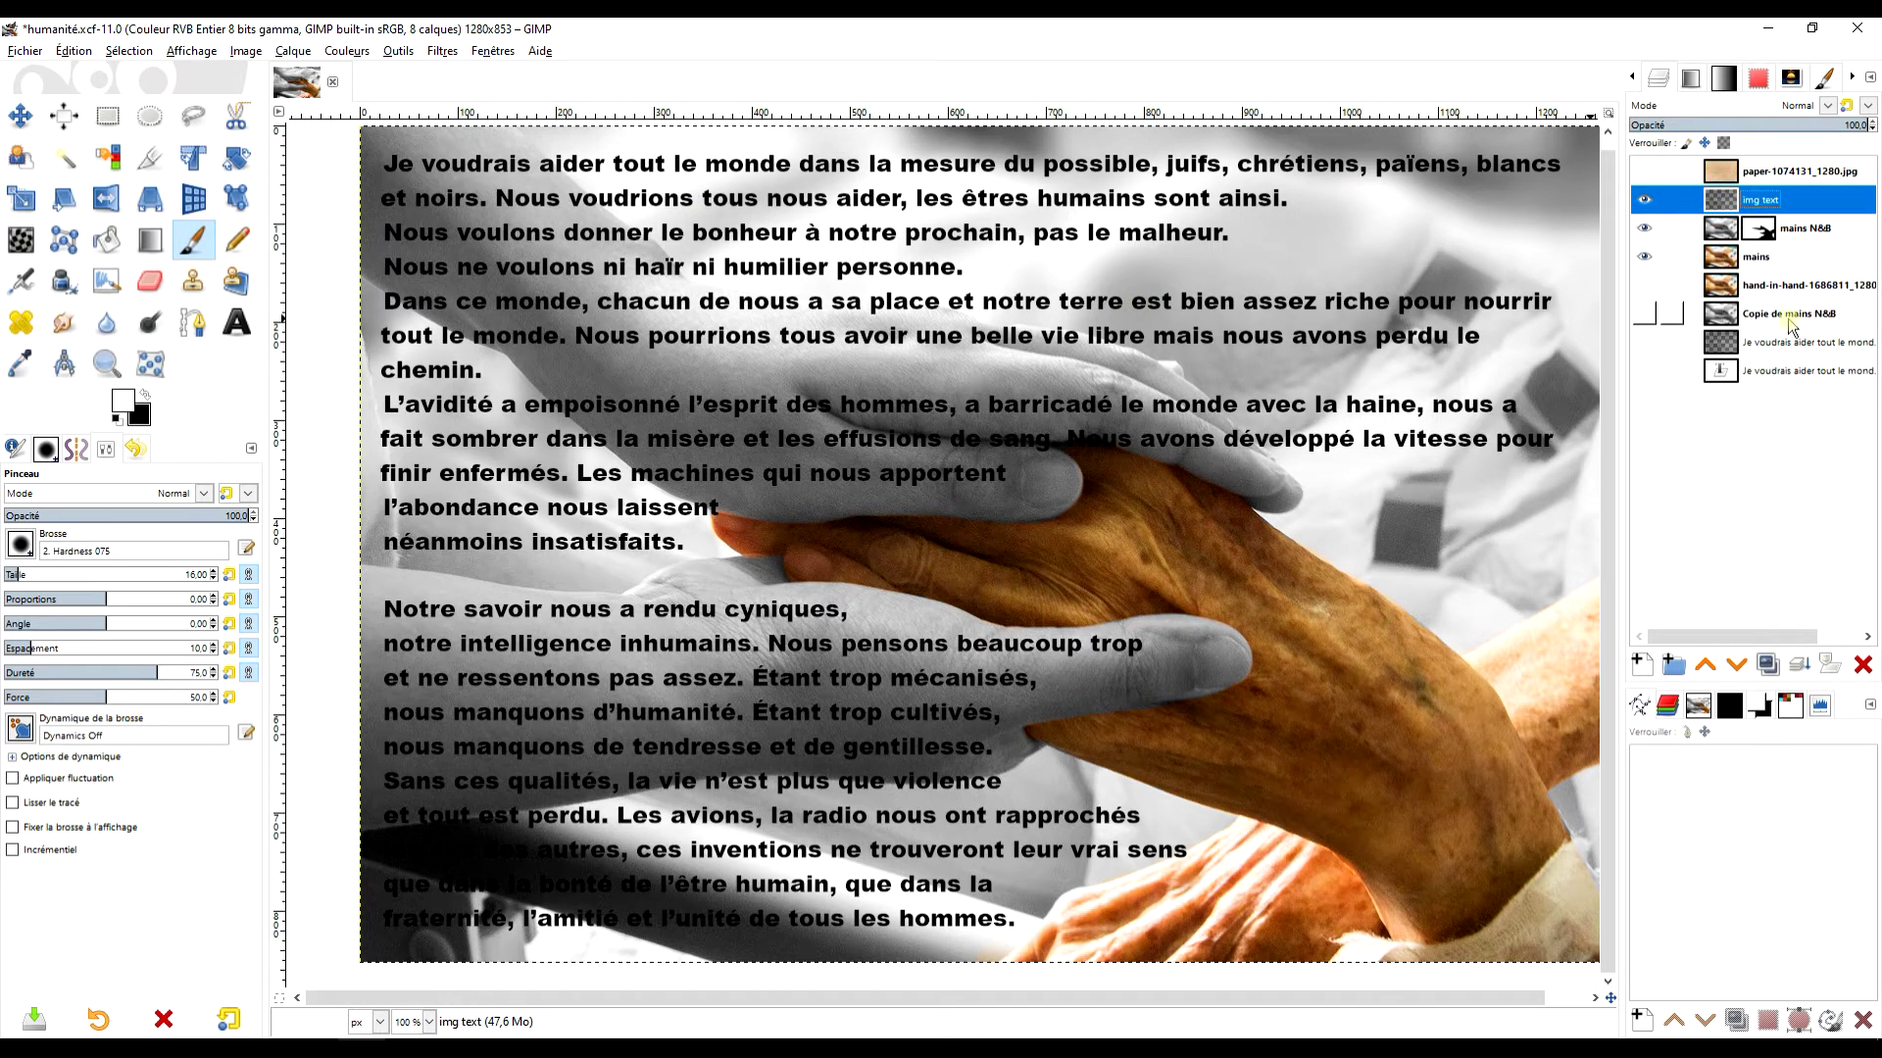
- Duplicate the "Copie de mains N&B" layer and rename the duplicate CARTE NB
click(1719, 320)
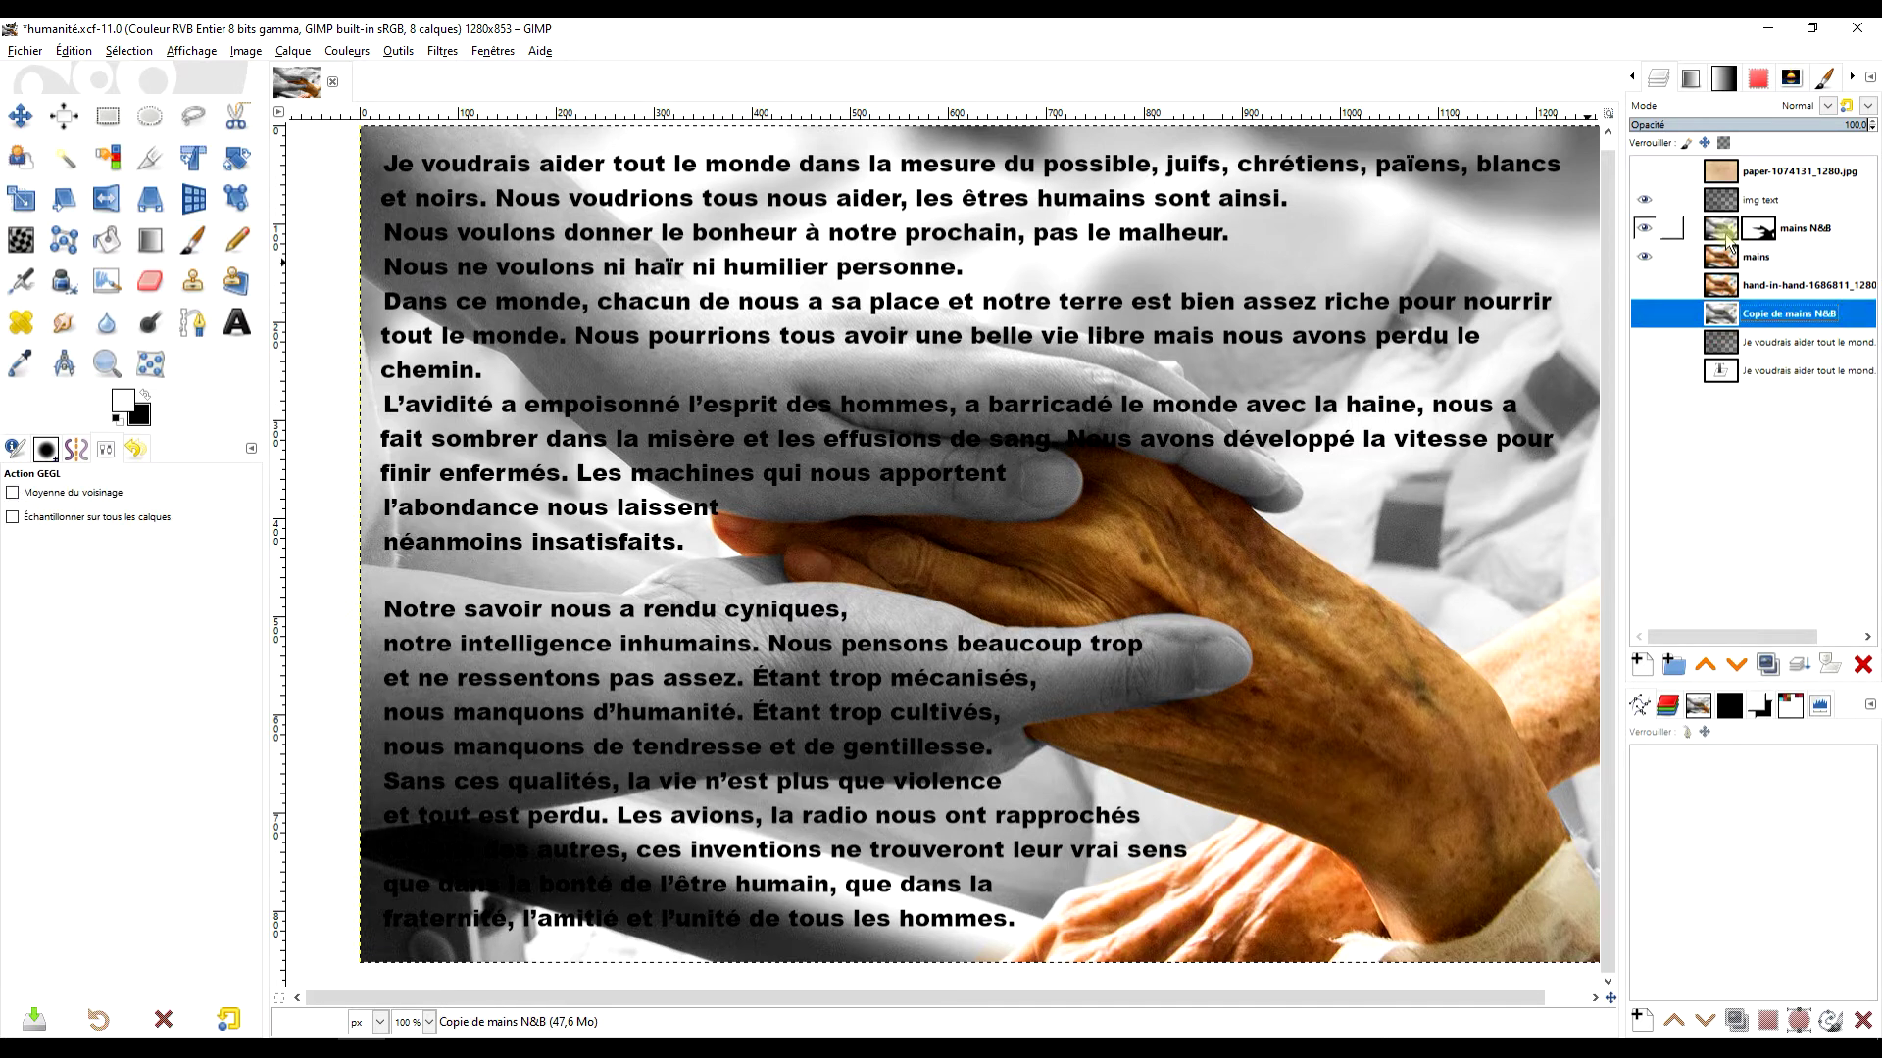
click(1766, 664)
double_click(1791, 316)
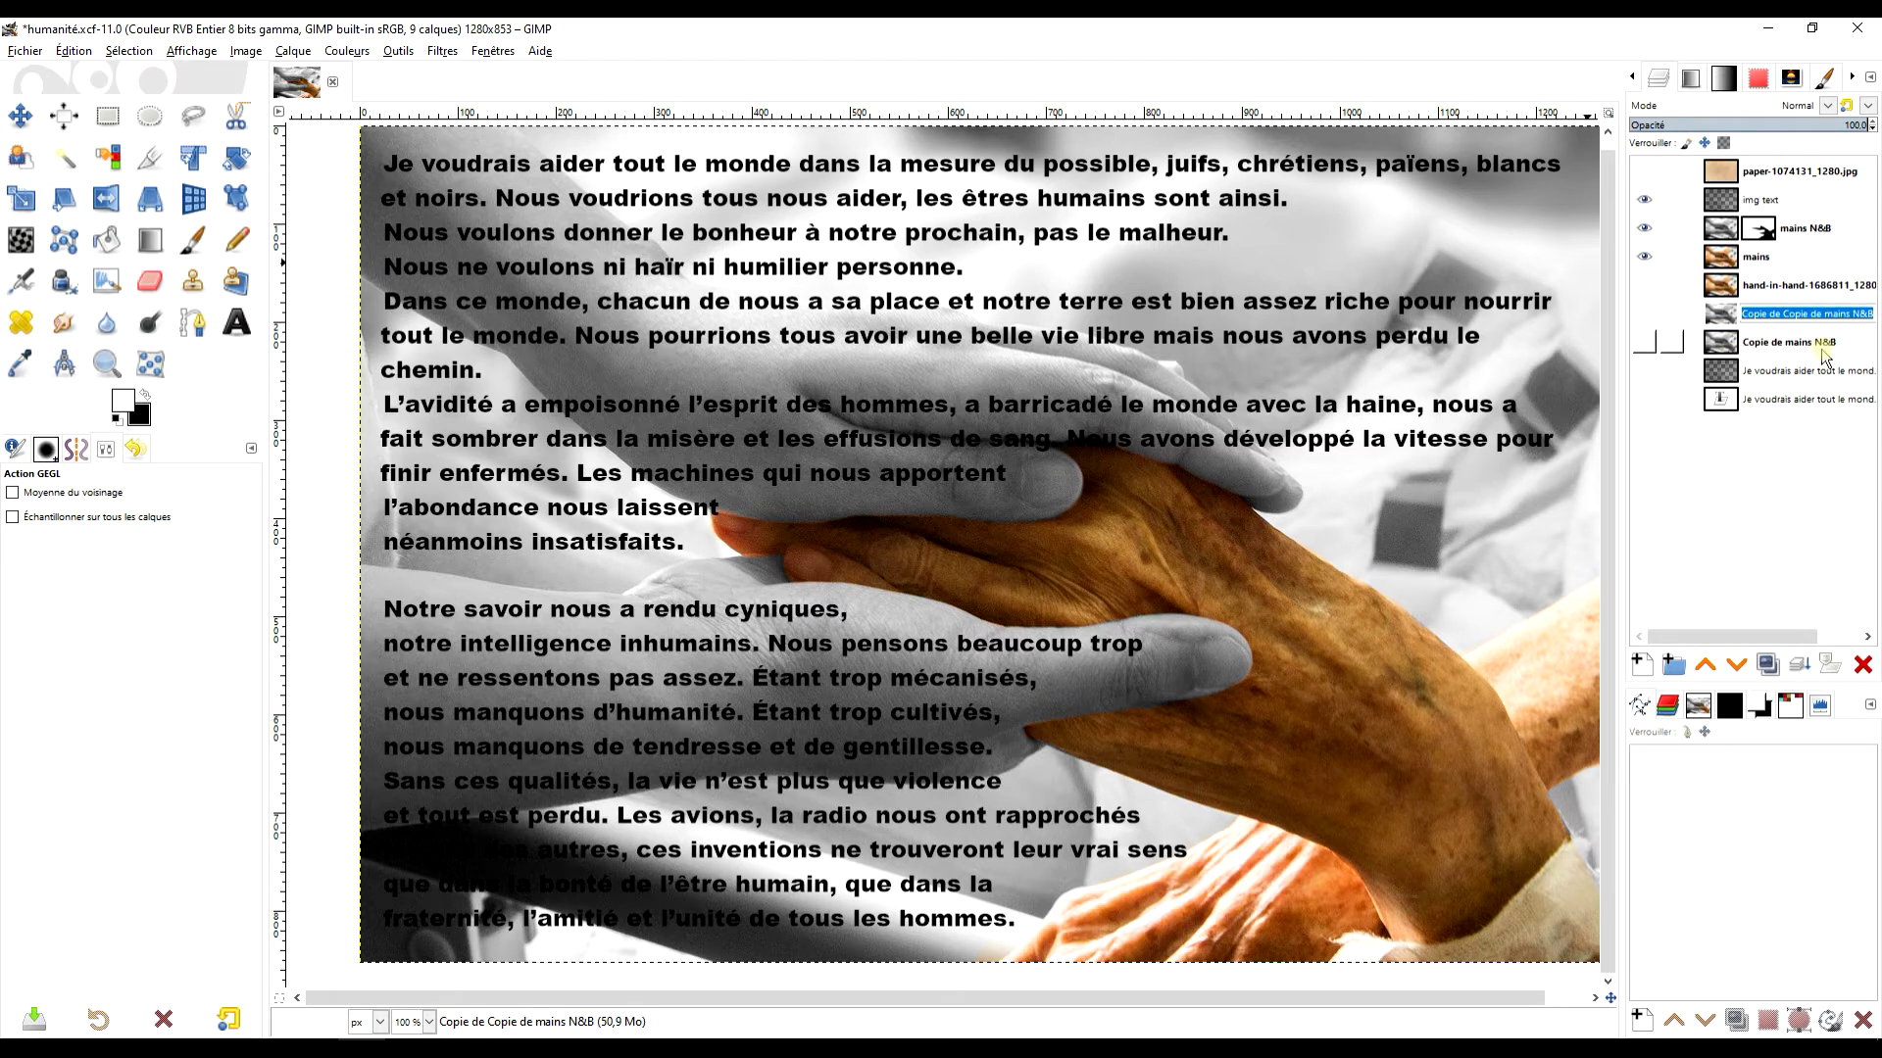
text(c)
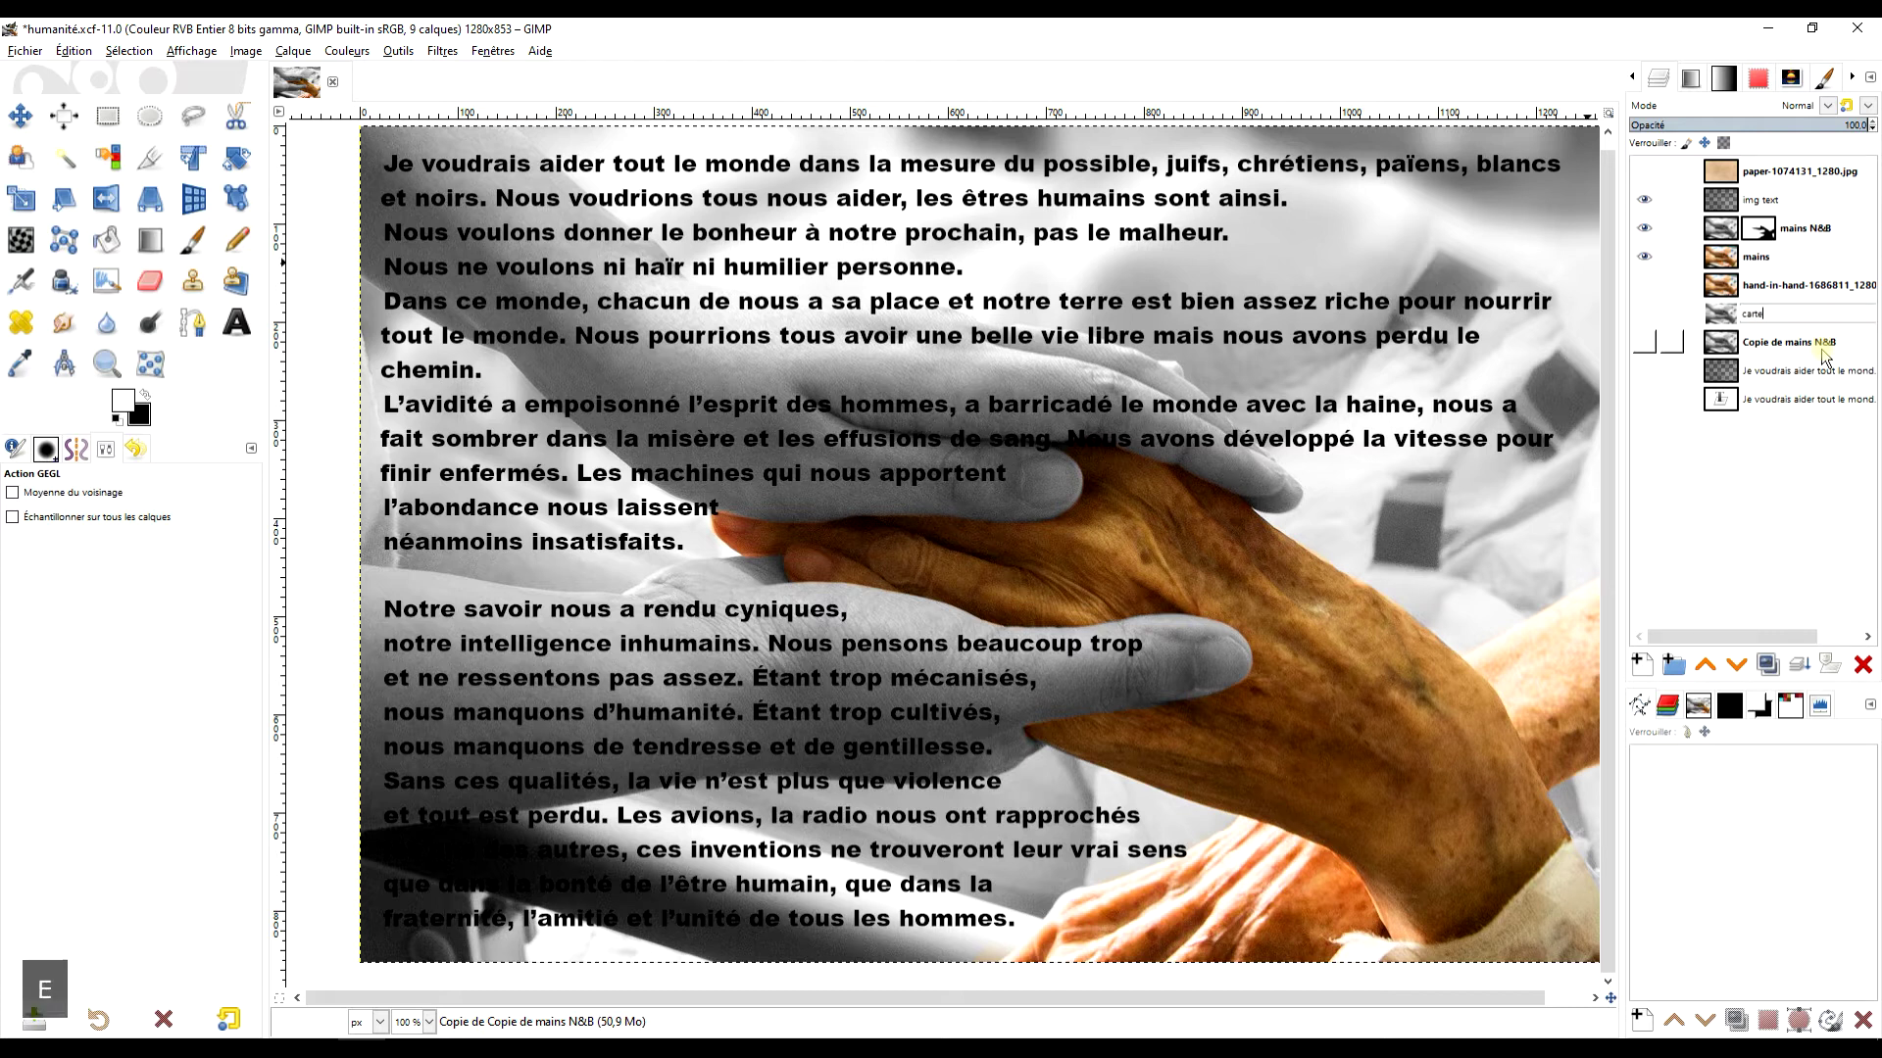
text(arte)
key(Return)
key(BackSpace)
key(BackSpace)
key(BackSpace)
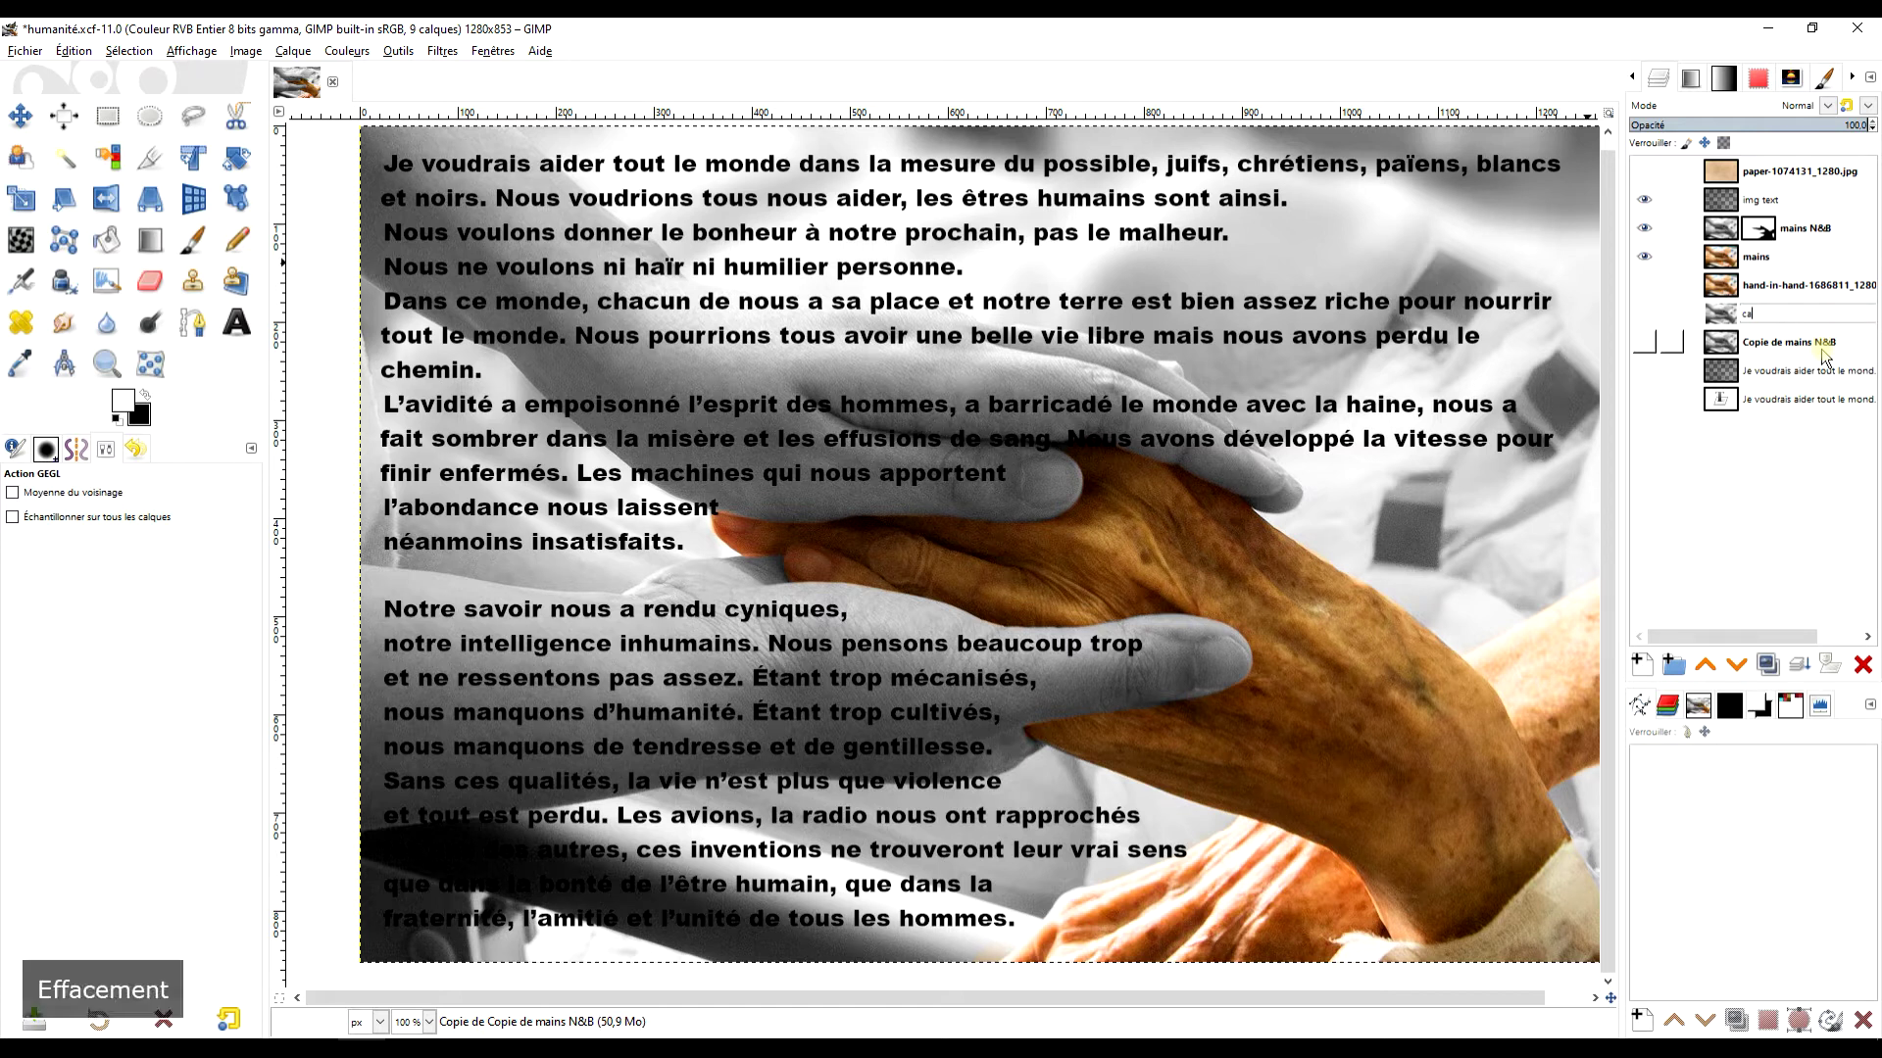
key(Caps_Lock)
text(CARTE NB)
key(Return)
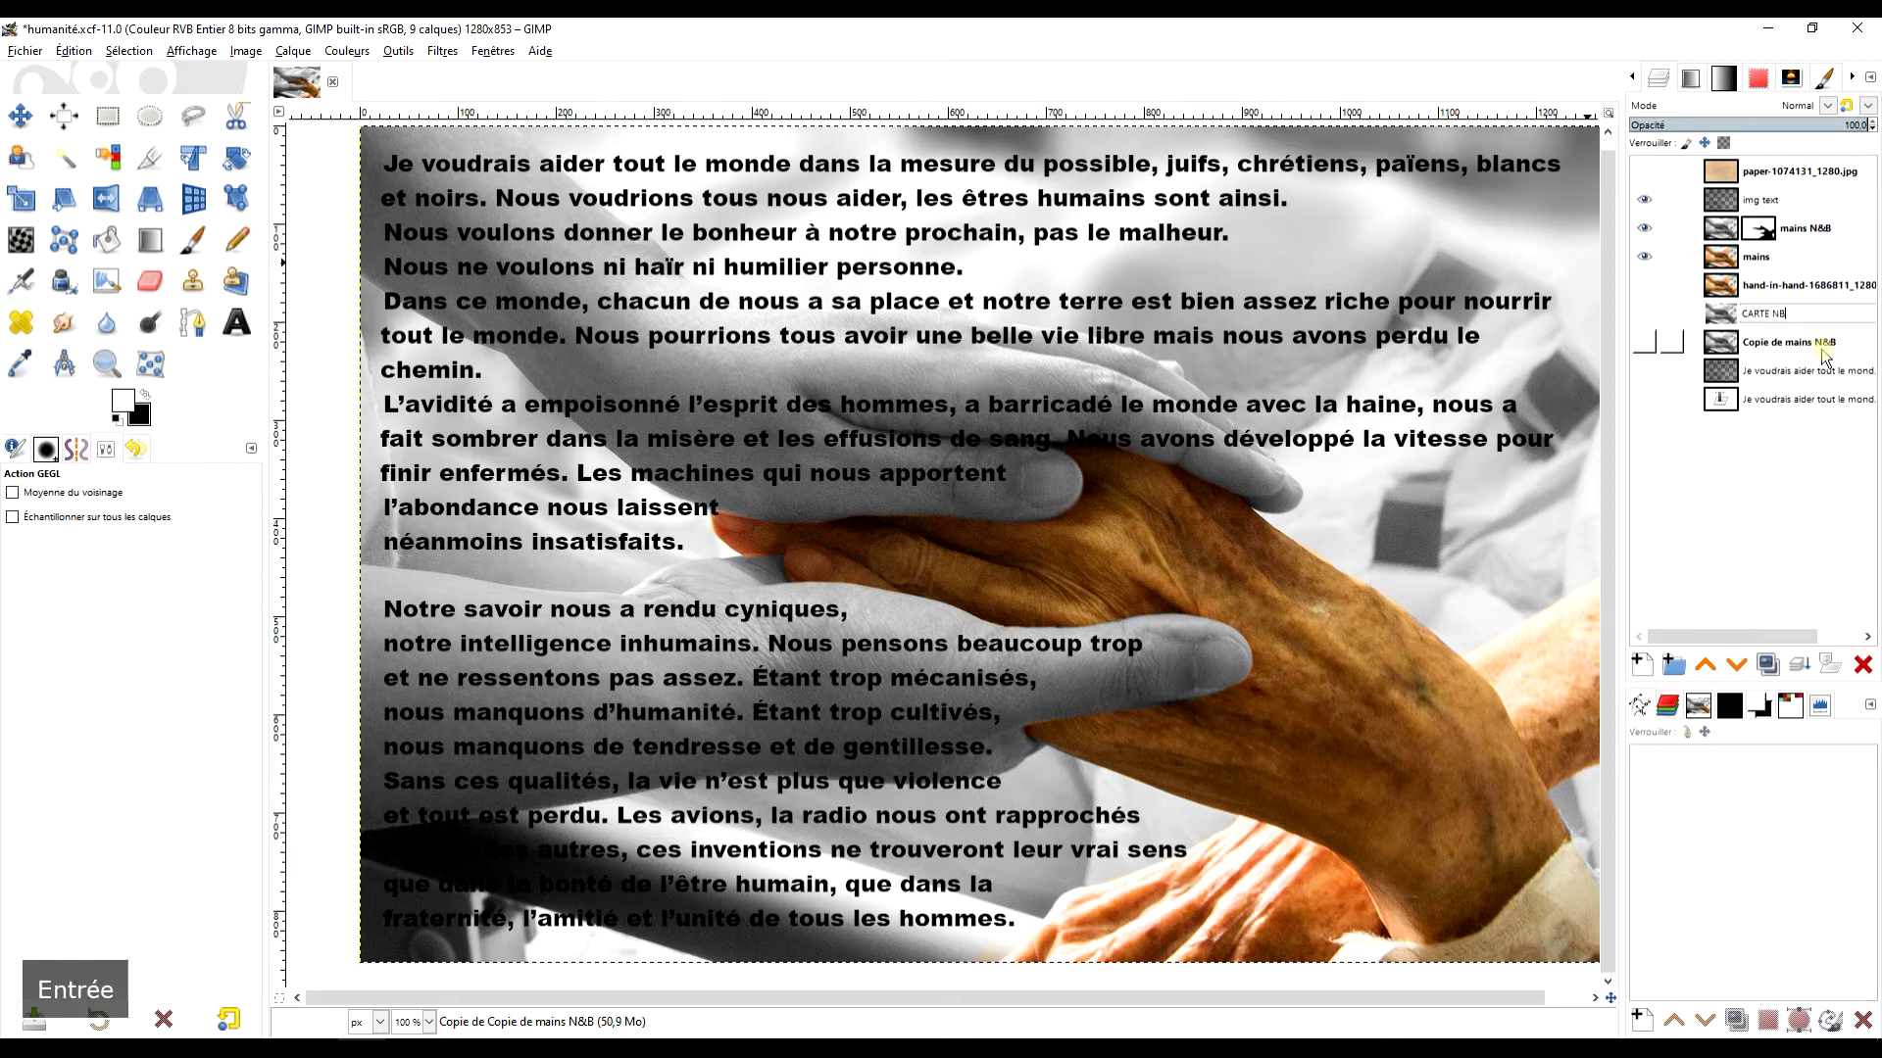
- Make the "CARTE NB" layer visible and place it directly below the "mains" layer
click(1644, 314)
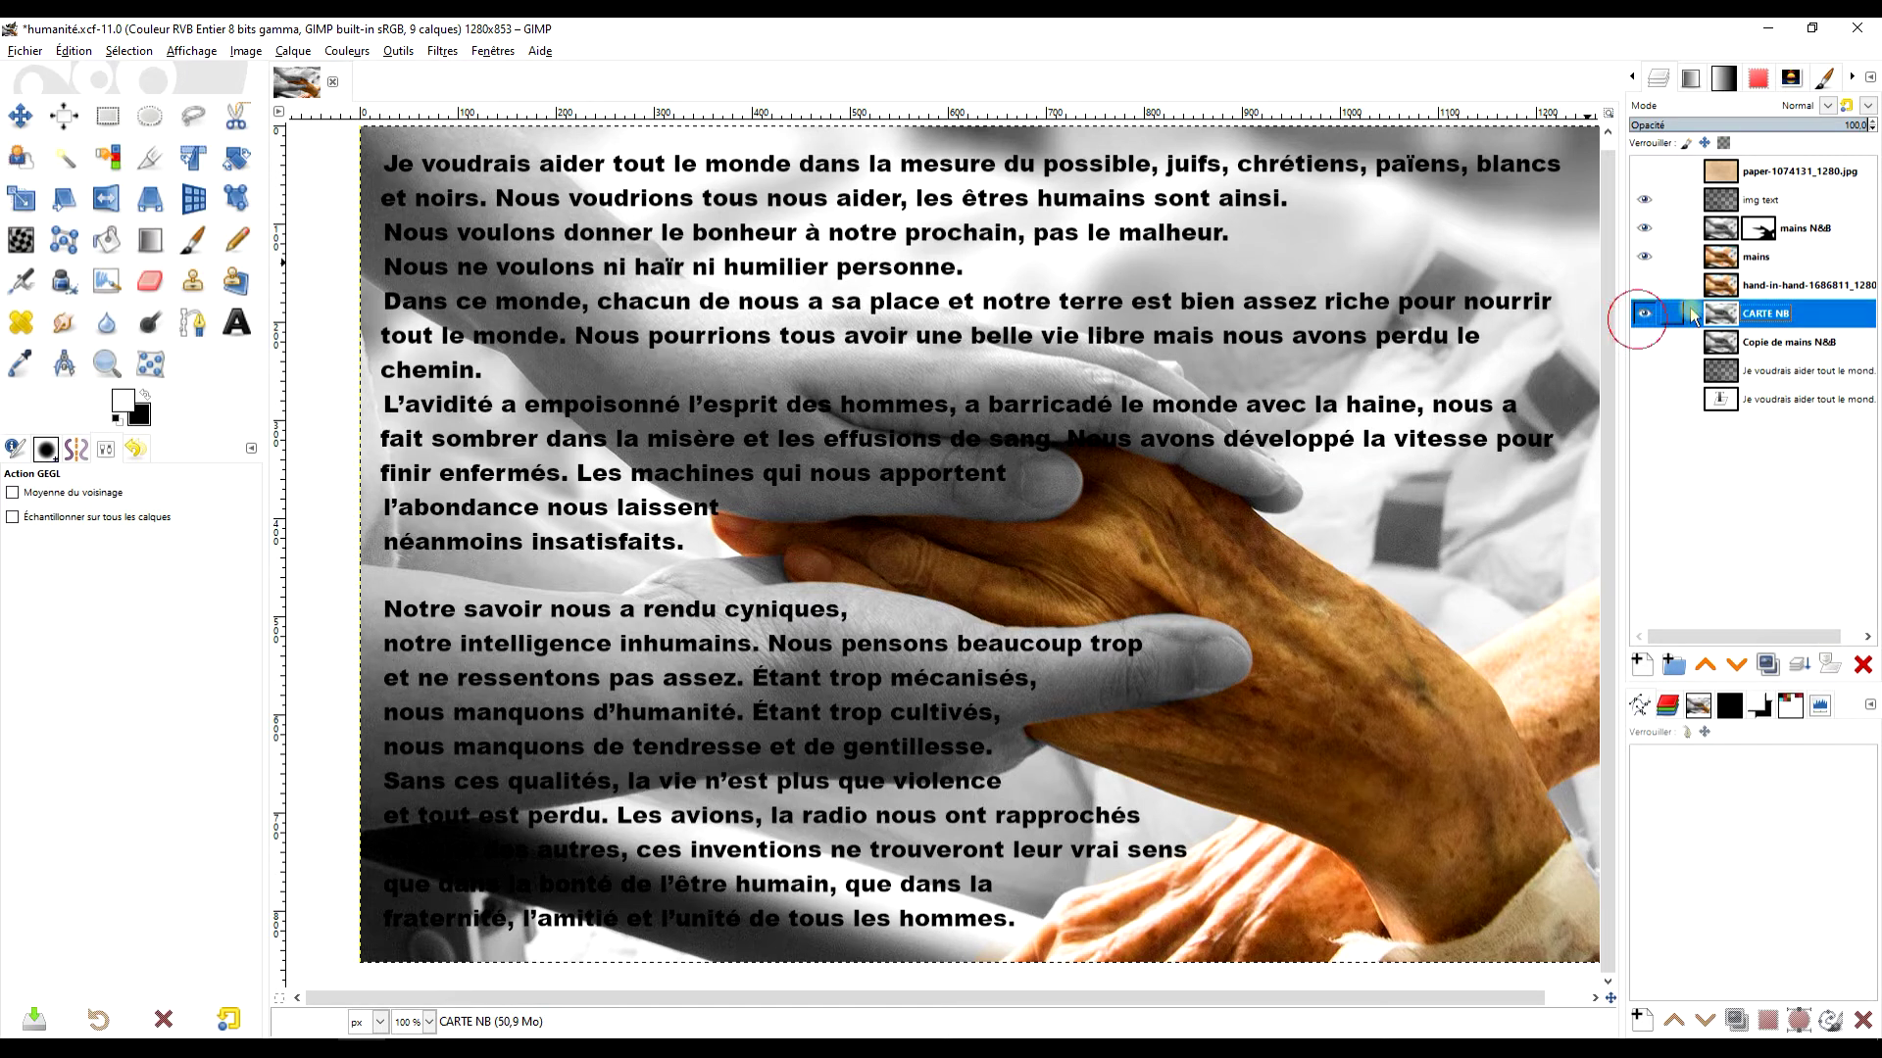
click(1707, 666)
click(1707, 667)
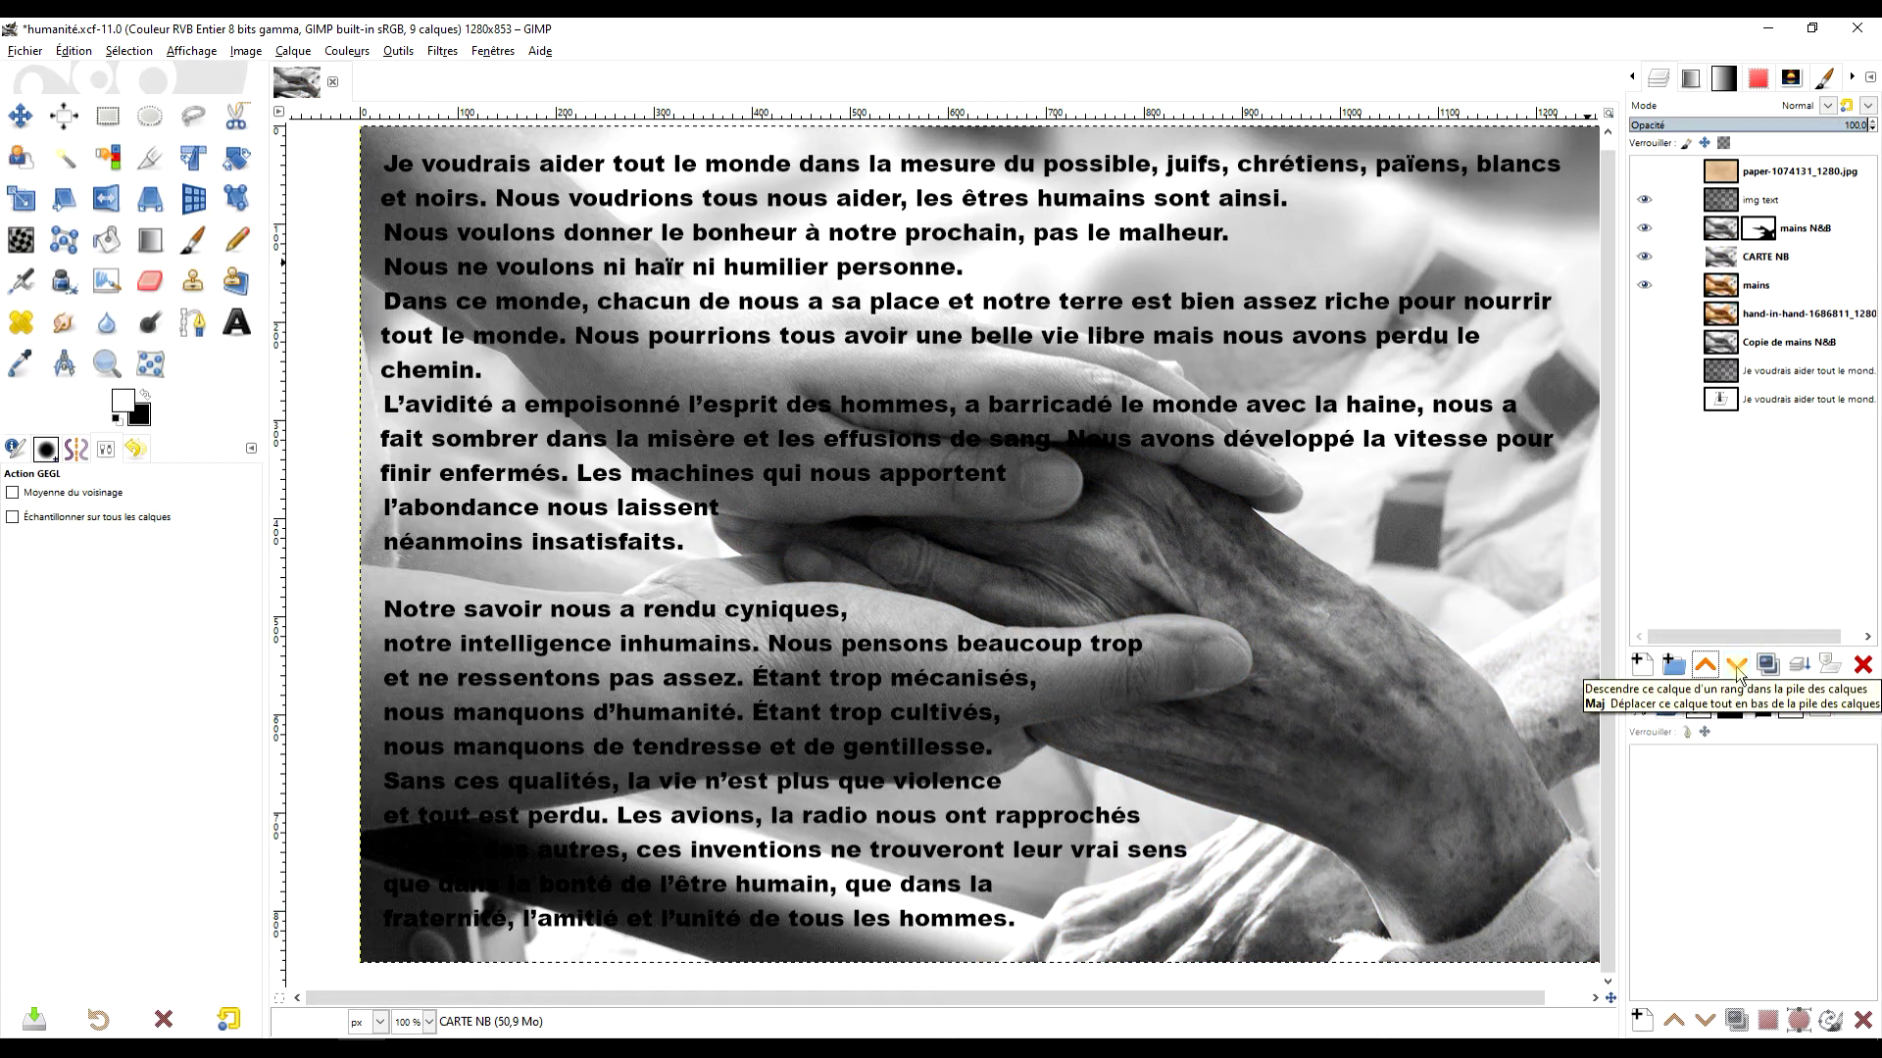
click(1736, 667)
click(1737, 666)
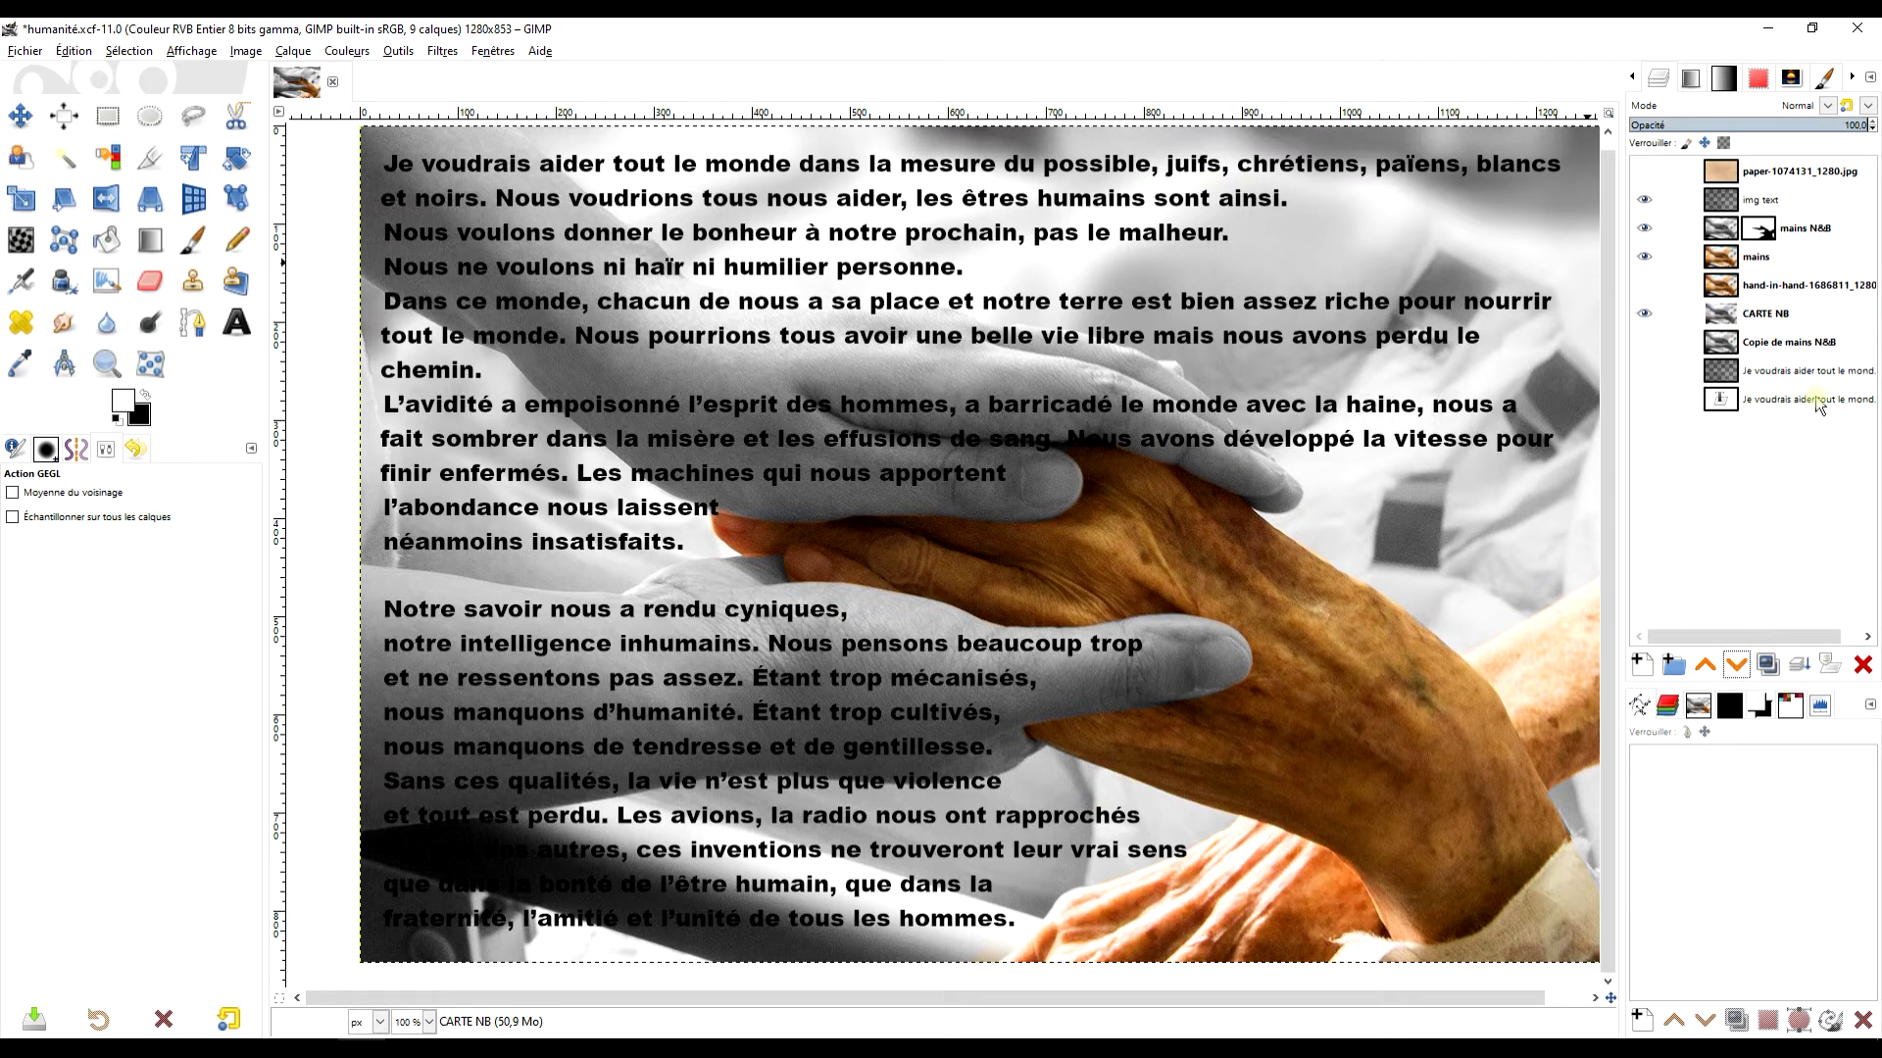
click(1706, 669)
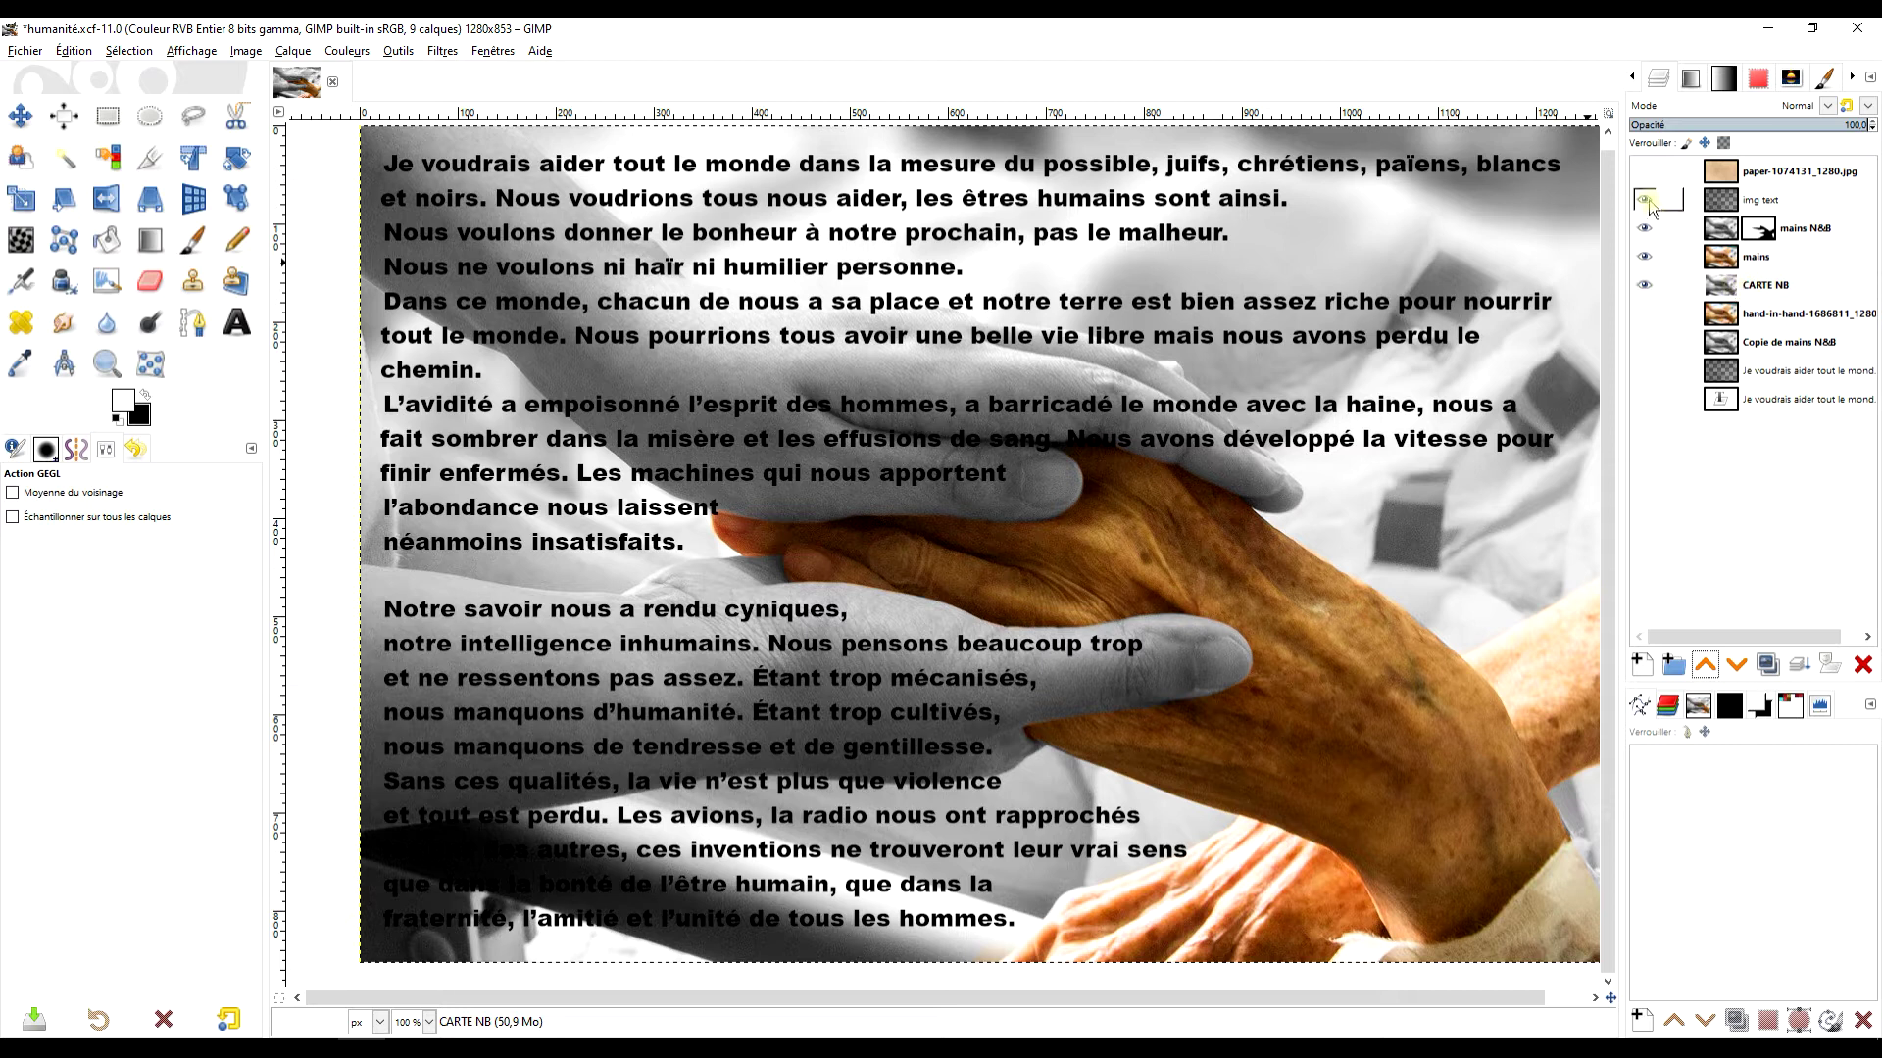
- Show only the "CARTE NB" layer and add a white, full-opacity layer mask to it
shift+click(1644, 284)
right_click(1722, 286)
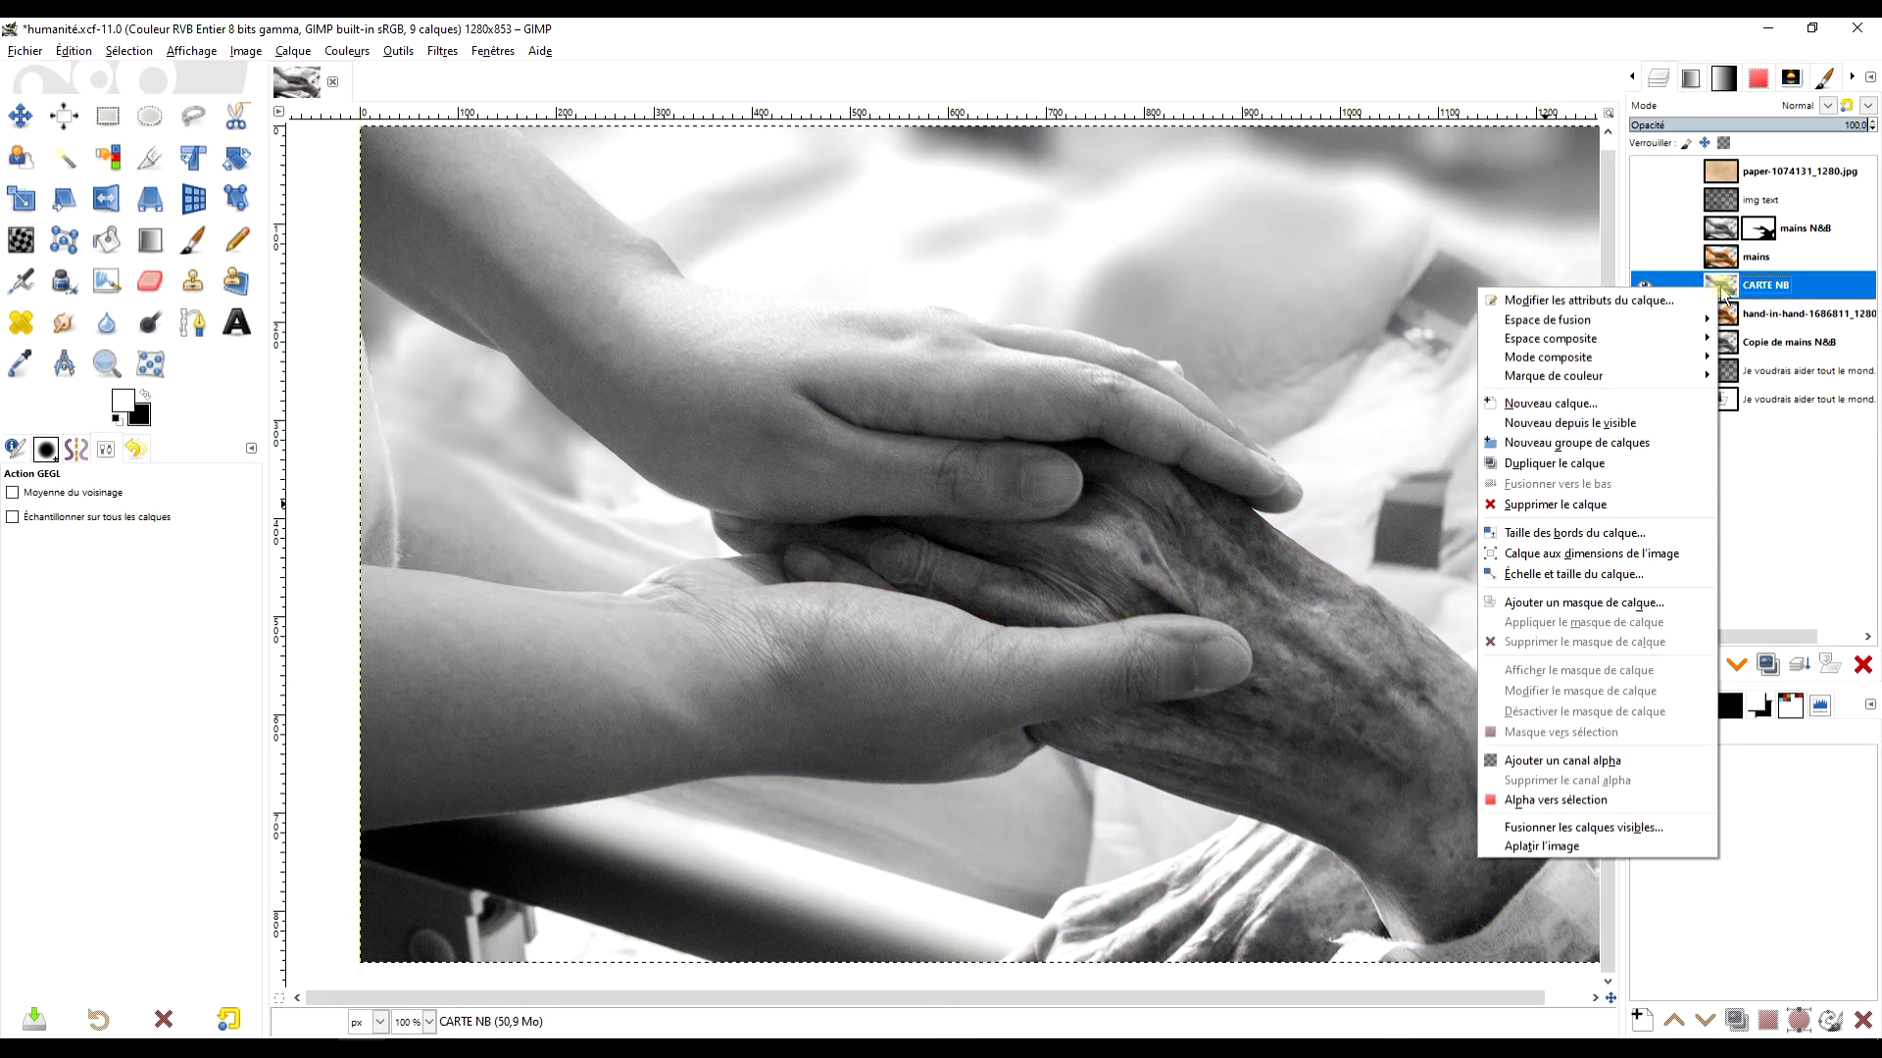
click(1622, 604)
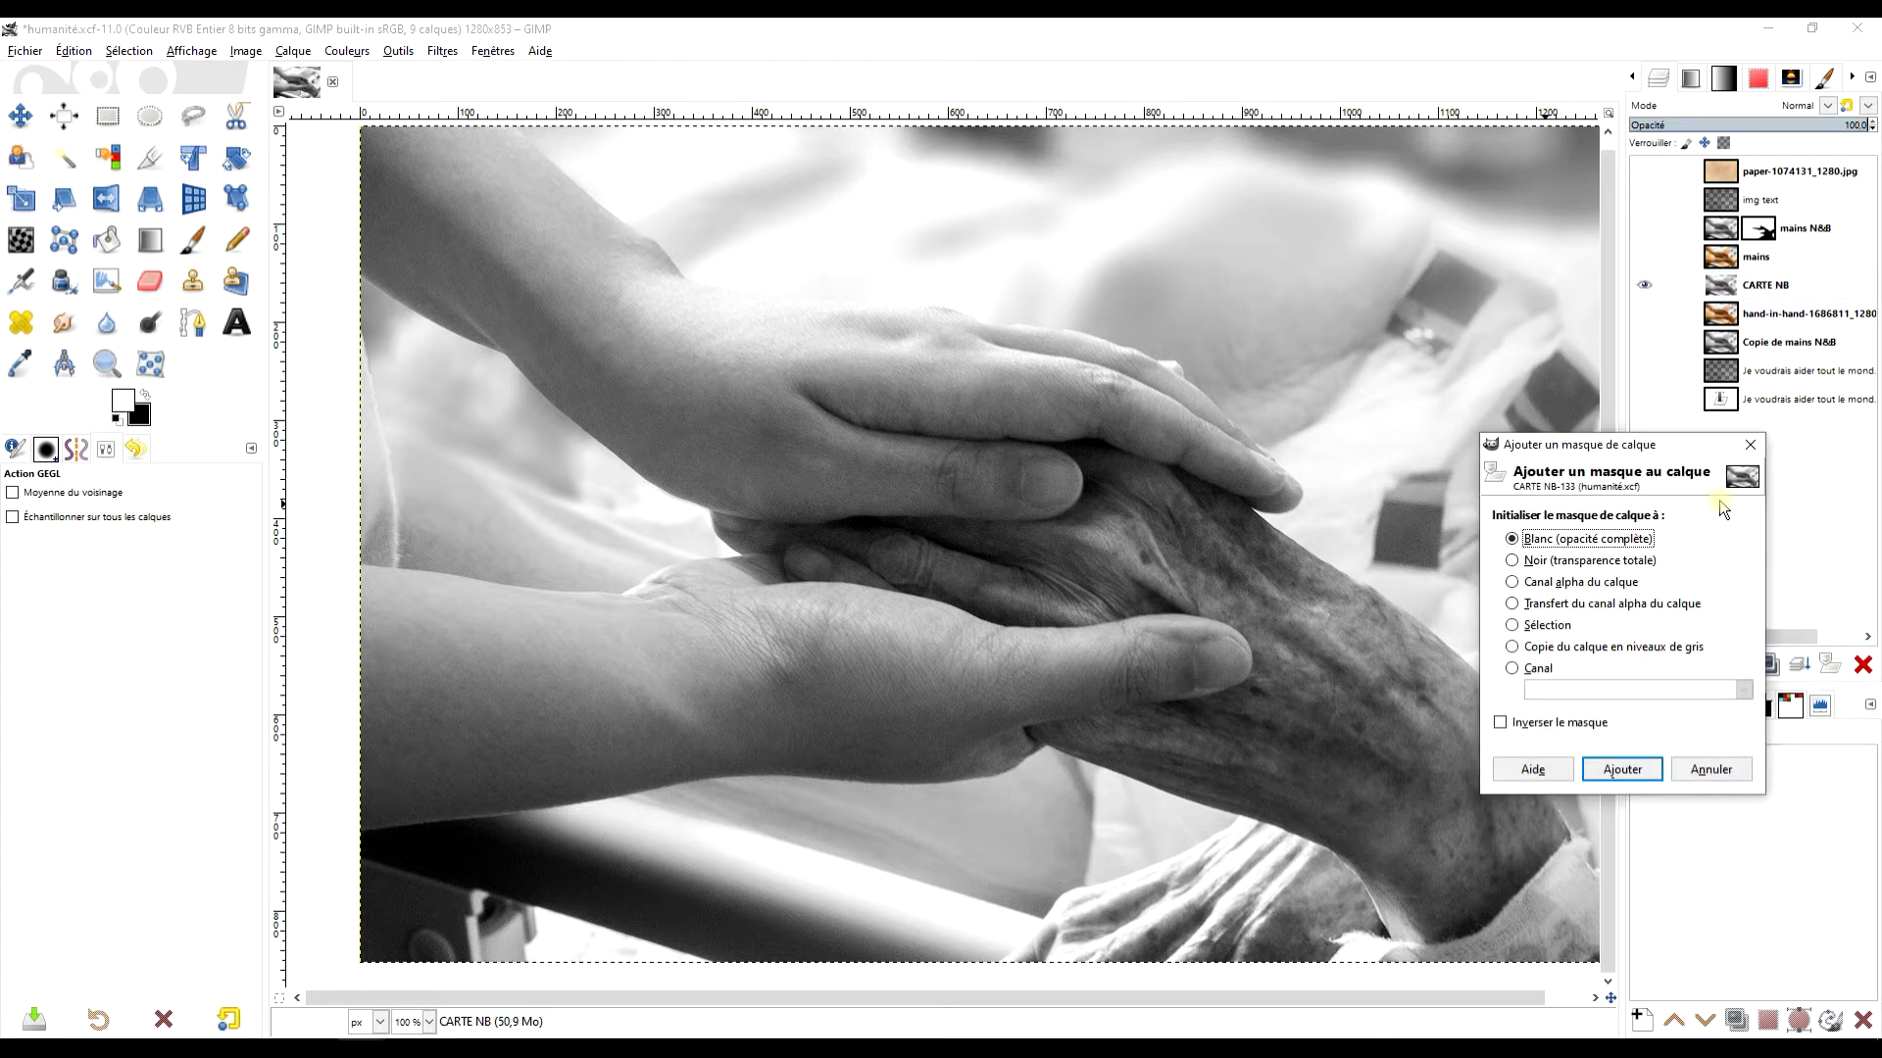
click(1622, 769)
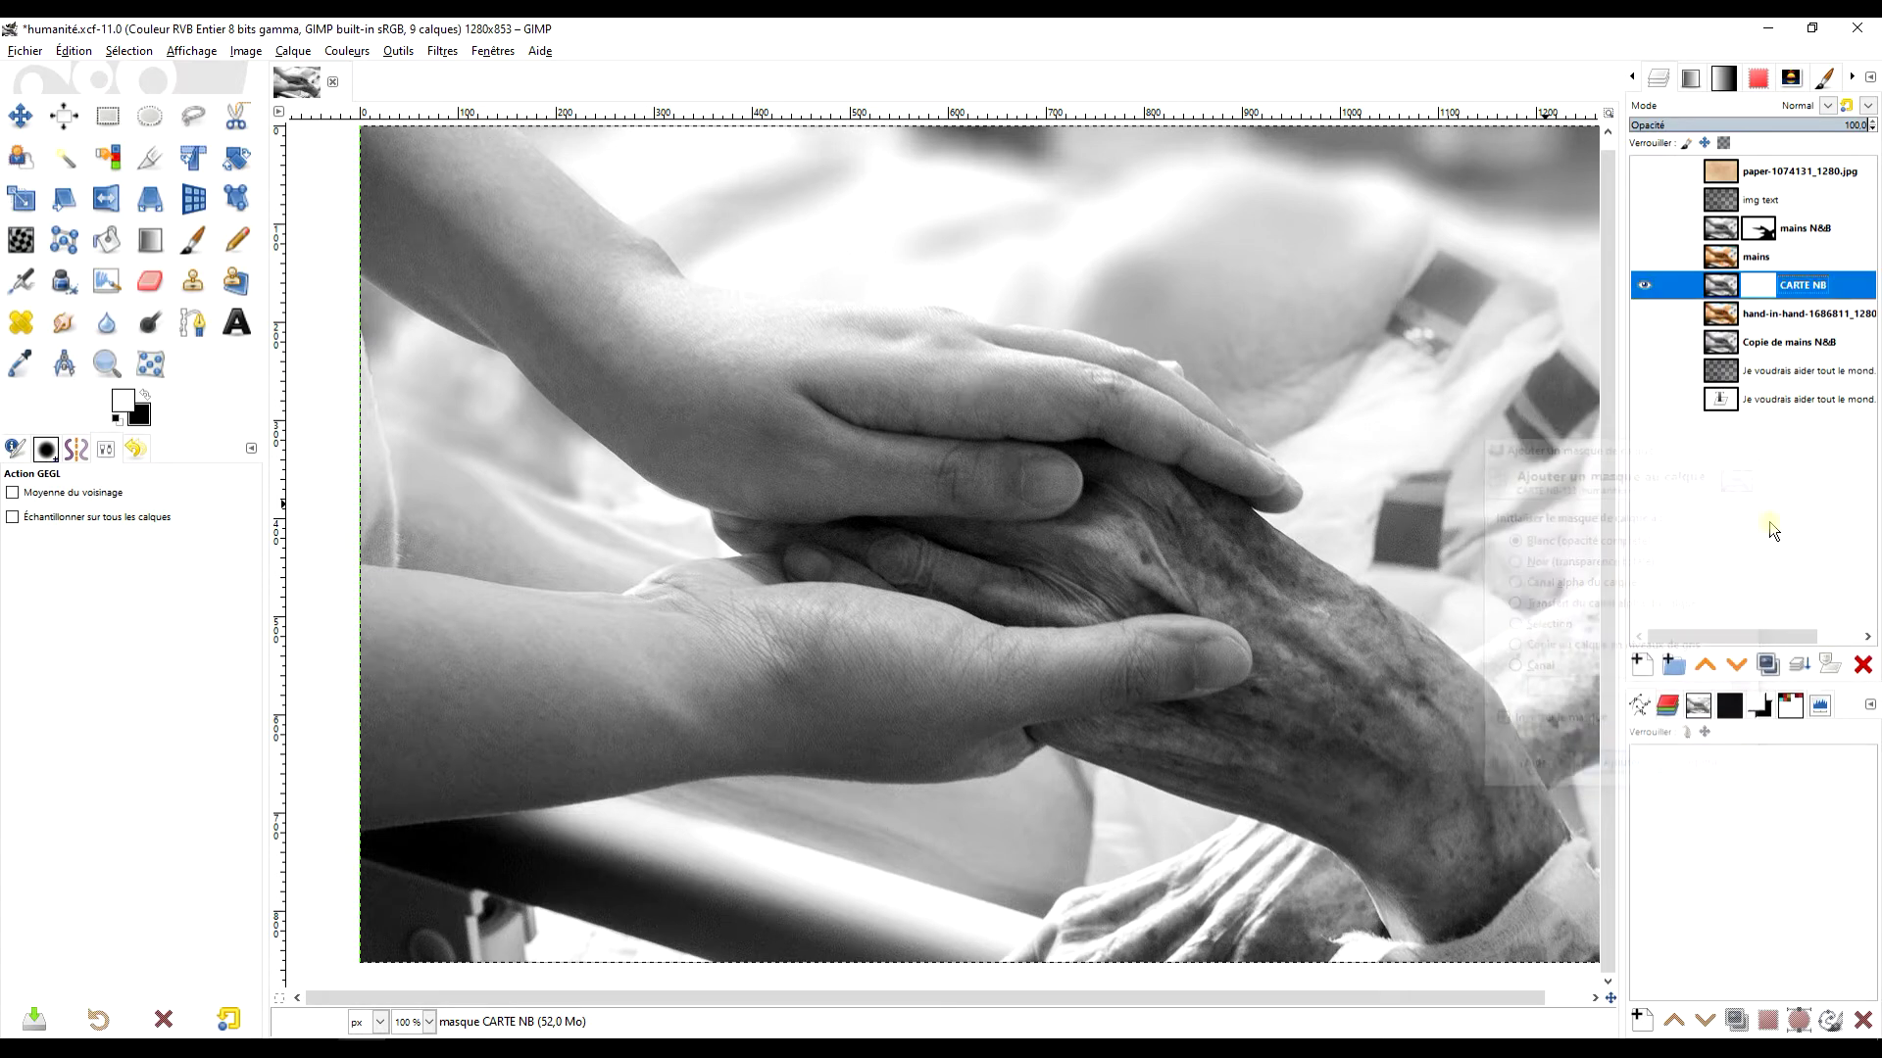
- Copy the "mains N&B" layer mask into the "CARTE NB" mask and anchor the floating selection
click(1767, 232)
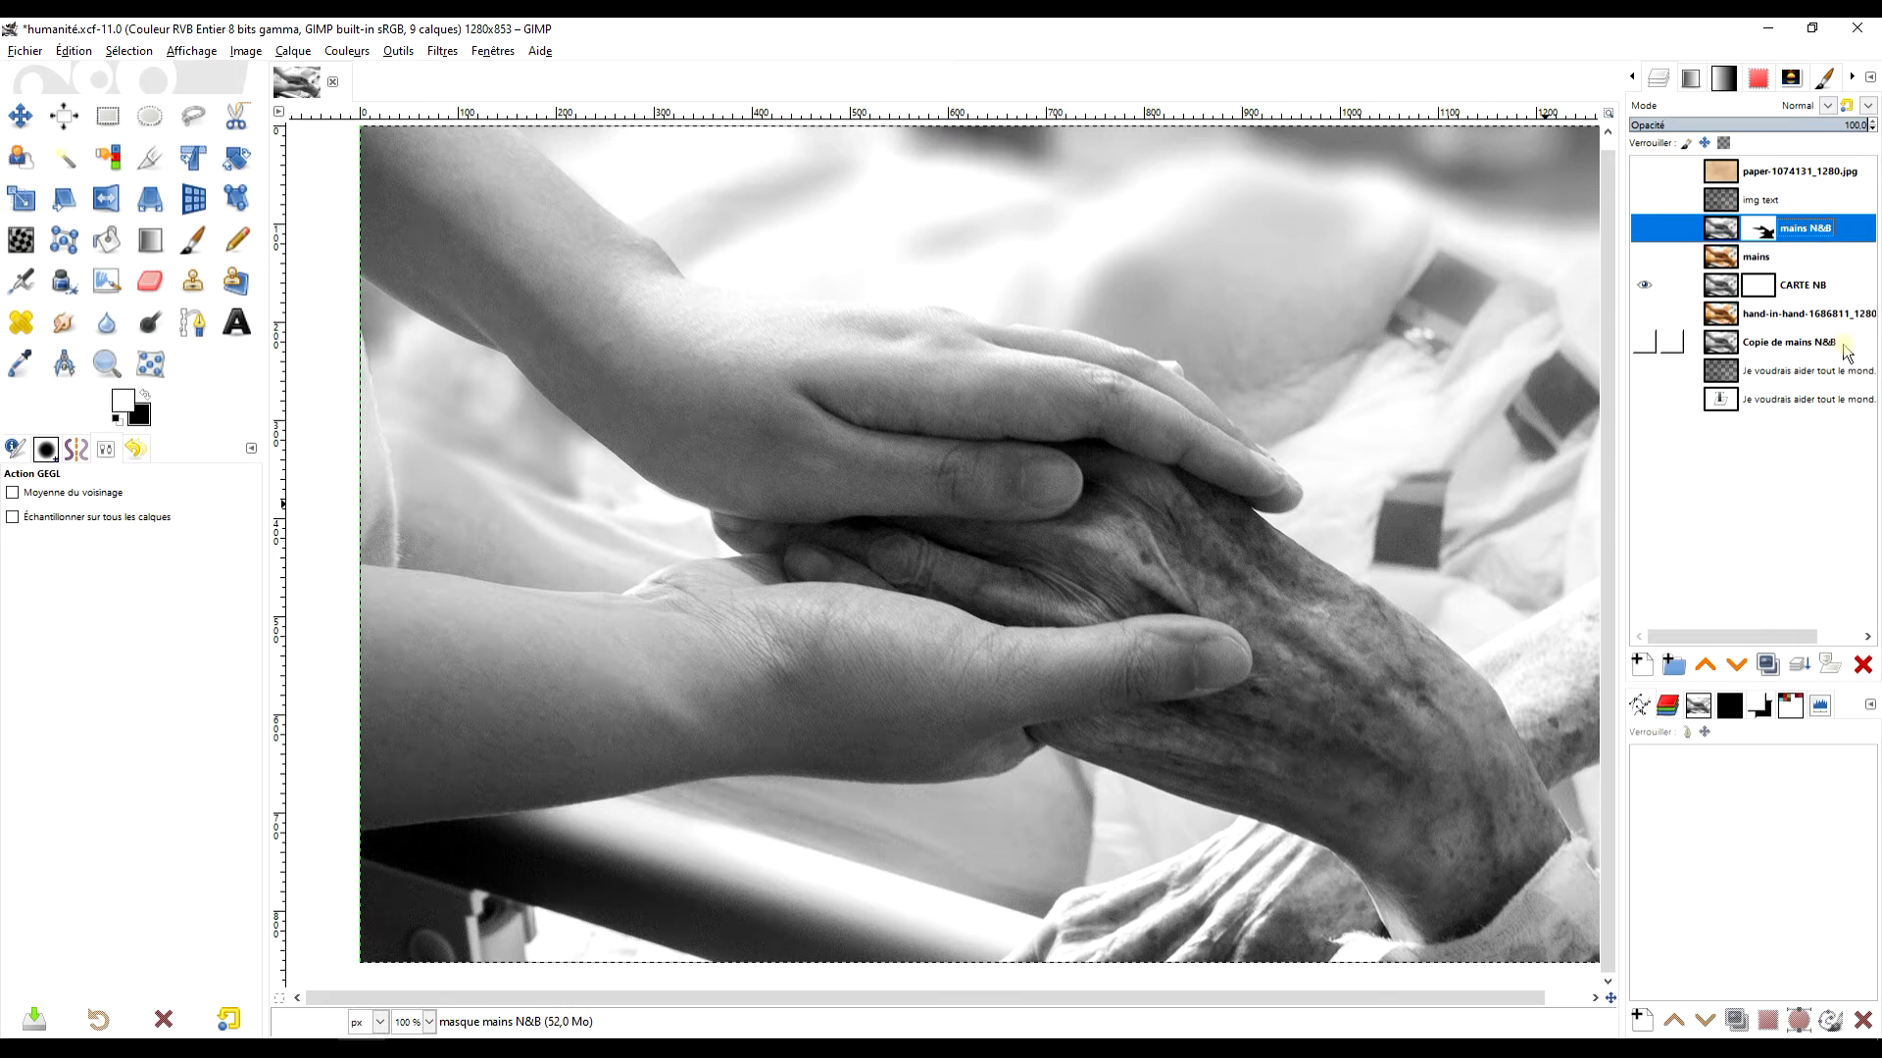
key(ctrl+c)
click(1764, 290)
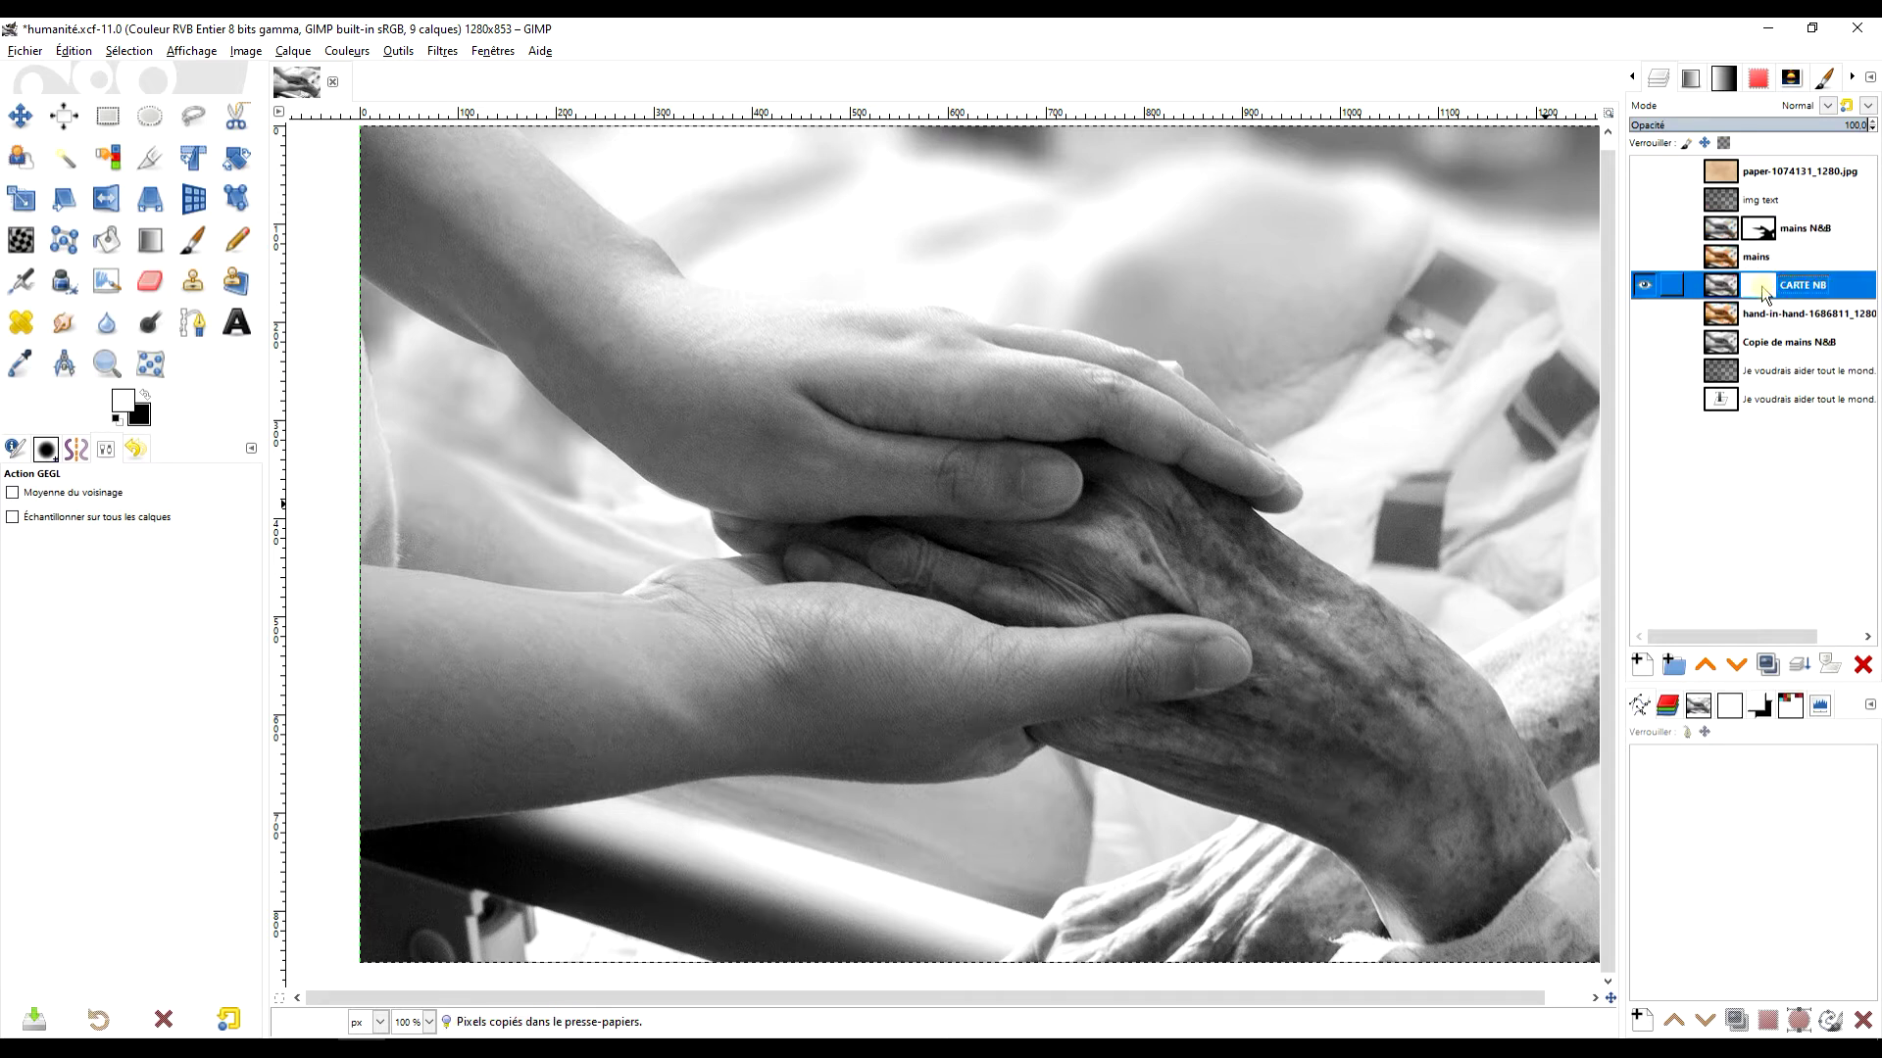
key(ctrl+v)
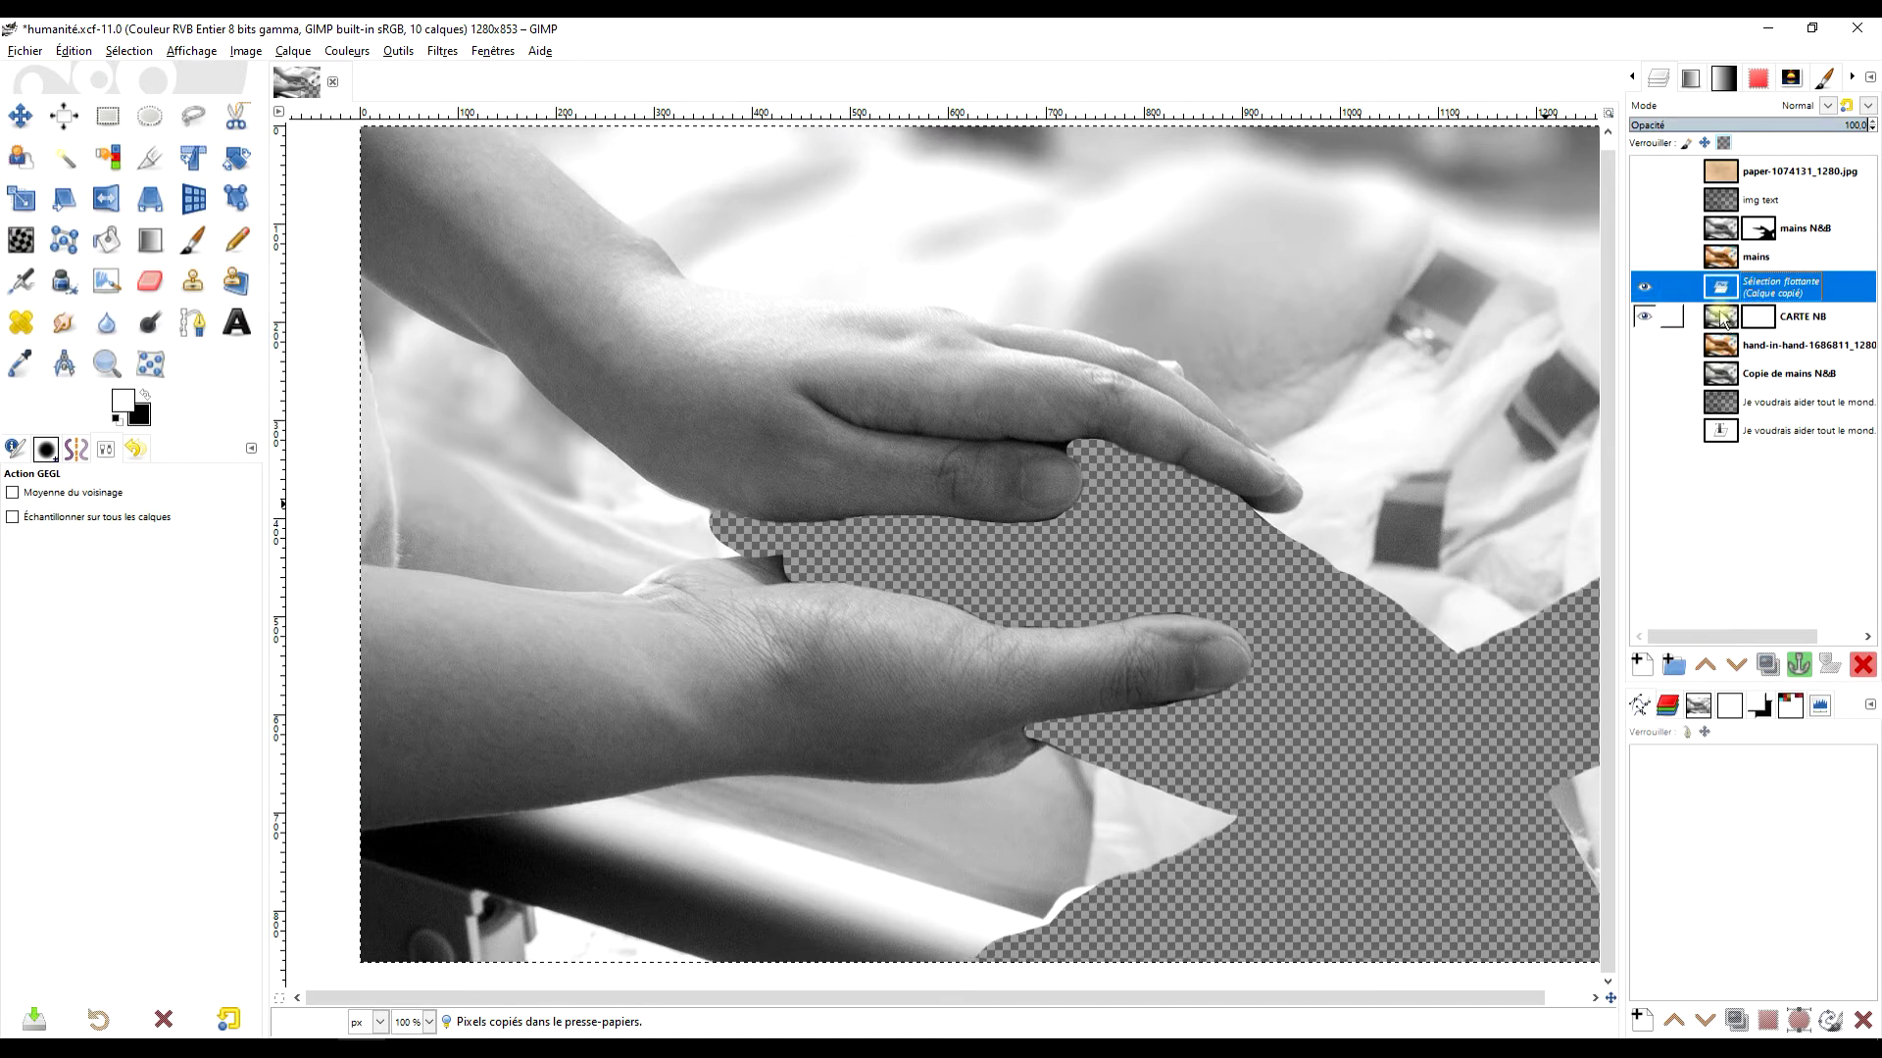
click(1798, 666)
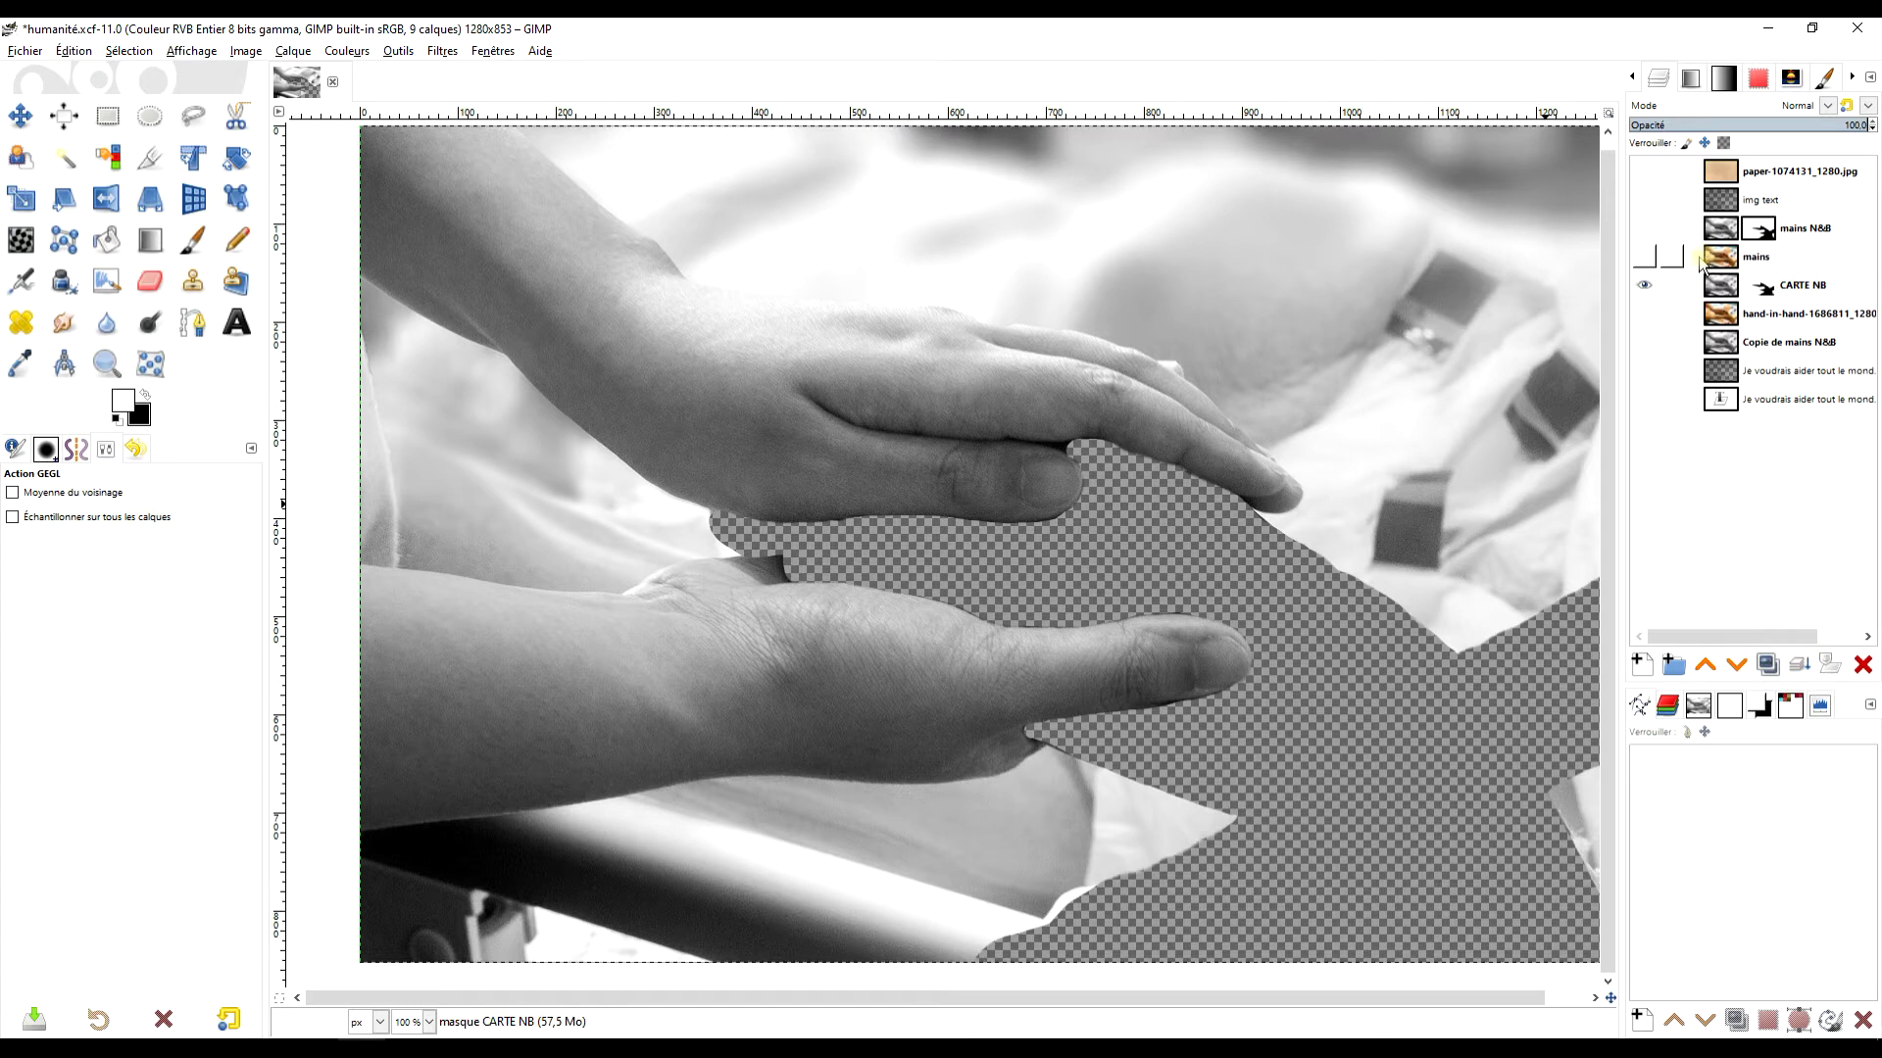
click(1643, 229)
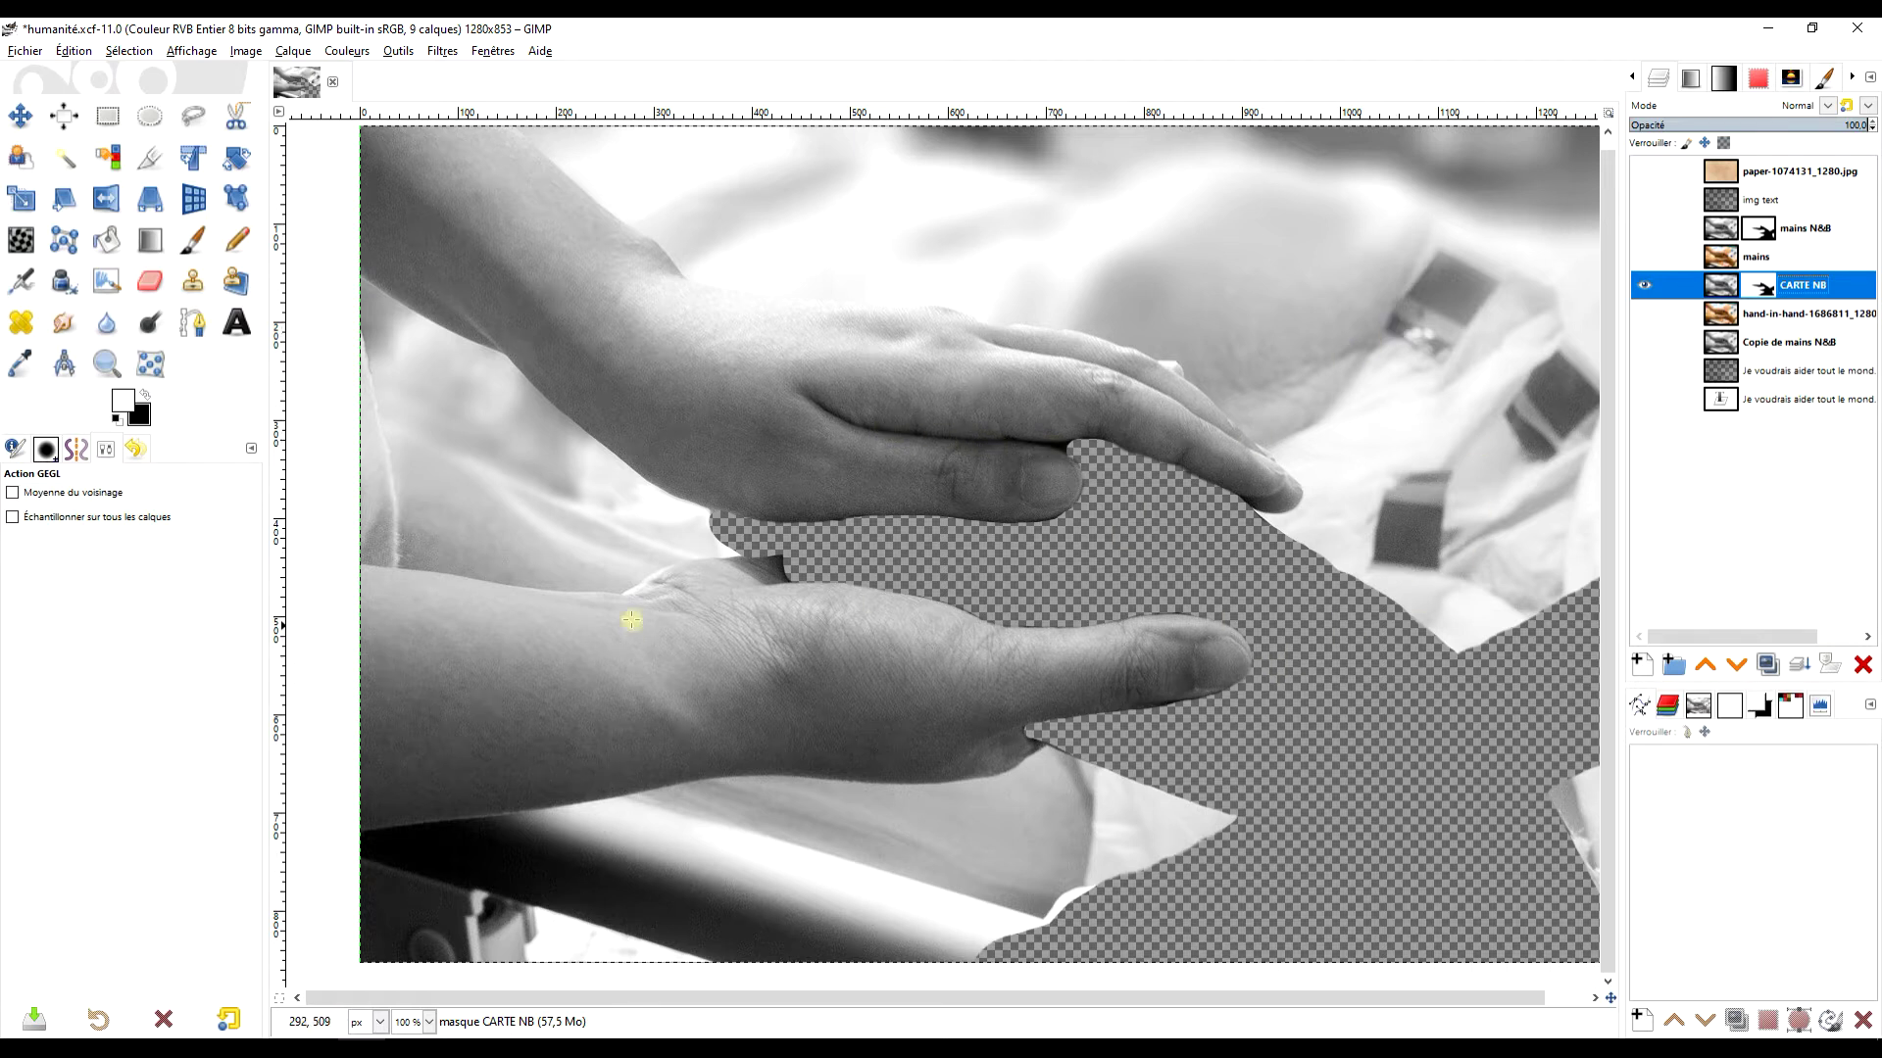
- Start a path at the image's left edge and trace the upper arm's lower contour to the base of the hand
drag(682, 522, 775, 541)
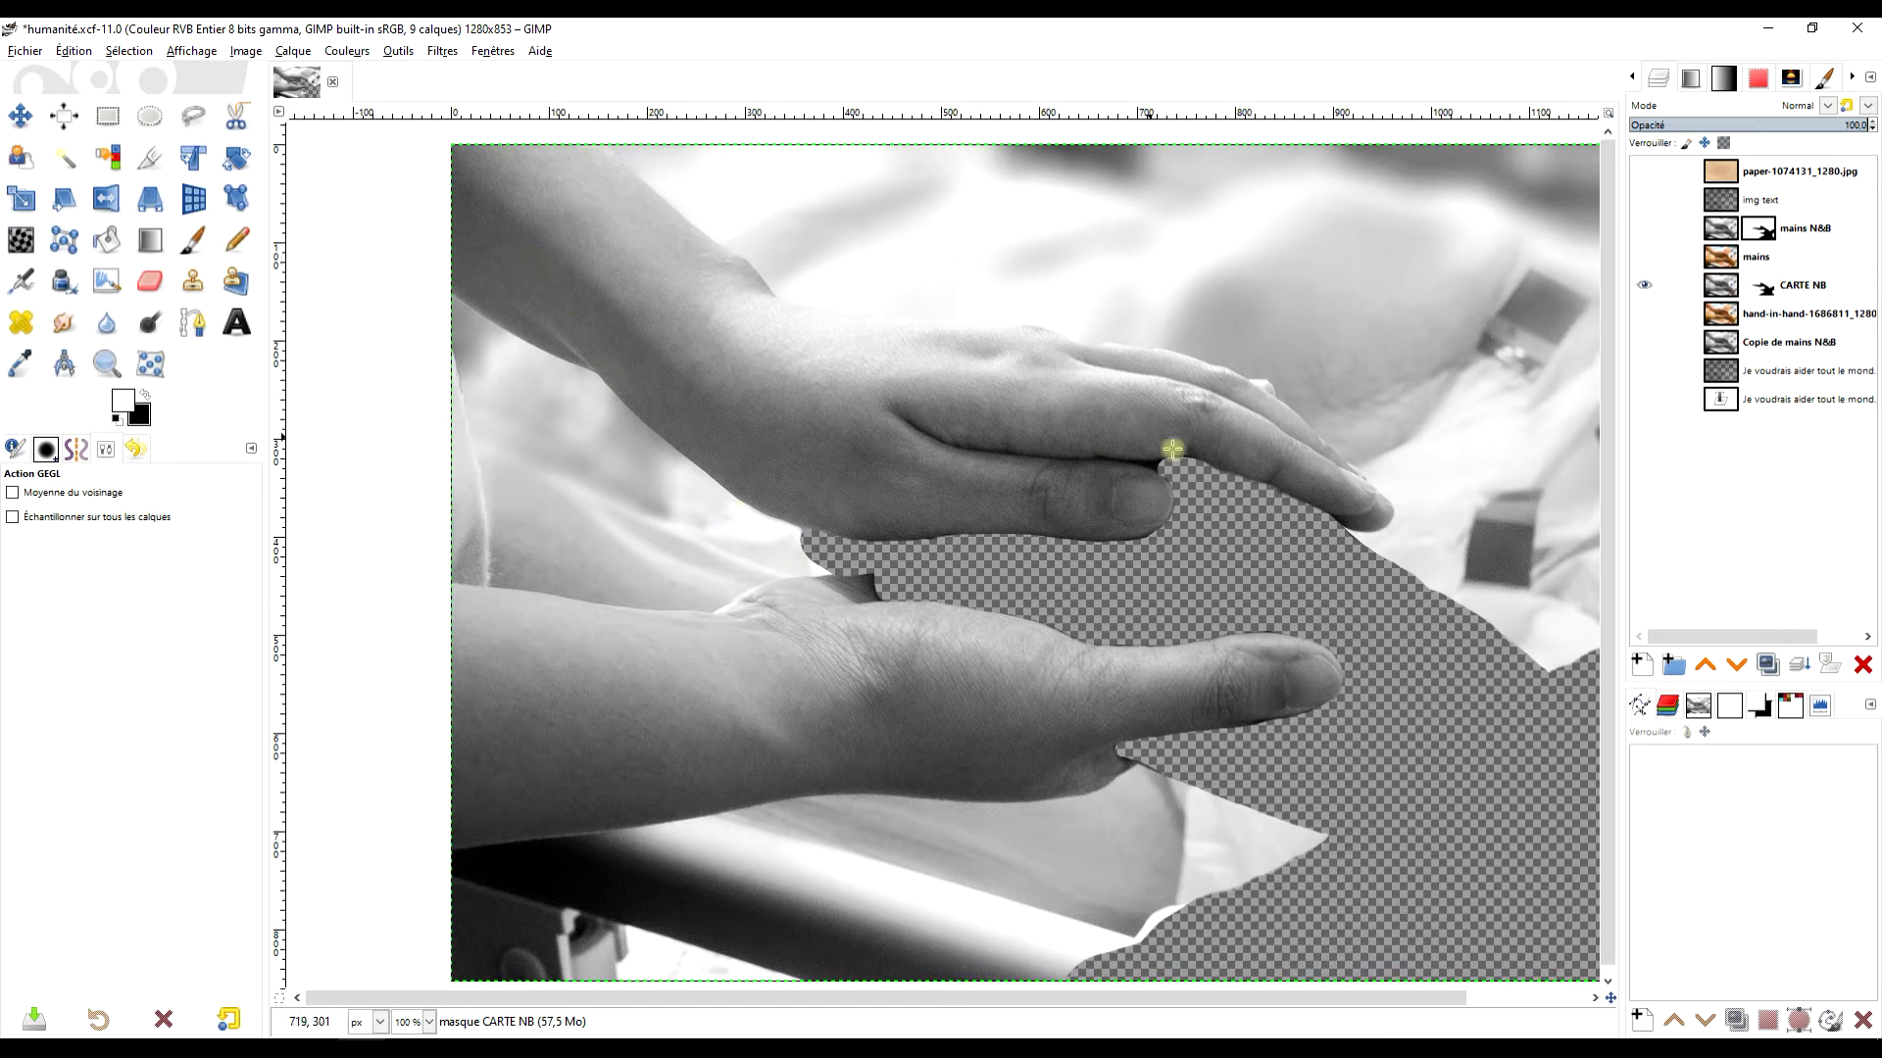
click(201, 325)
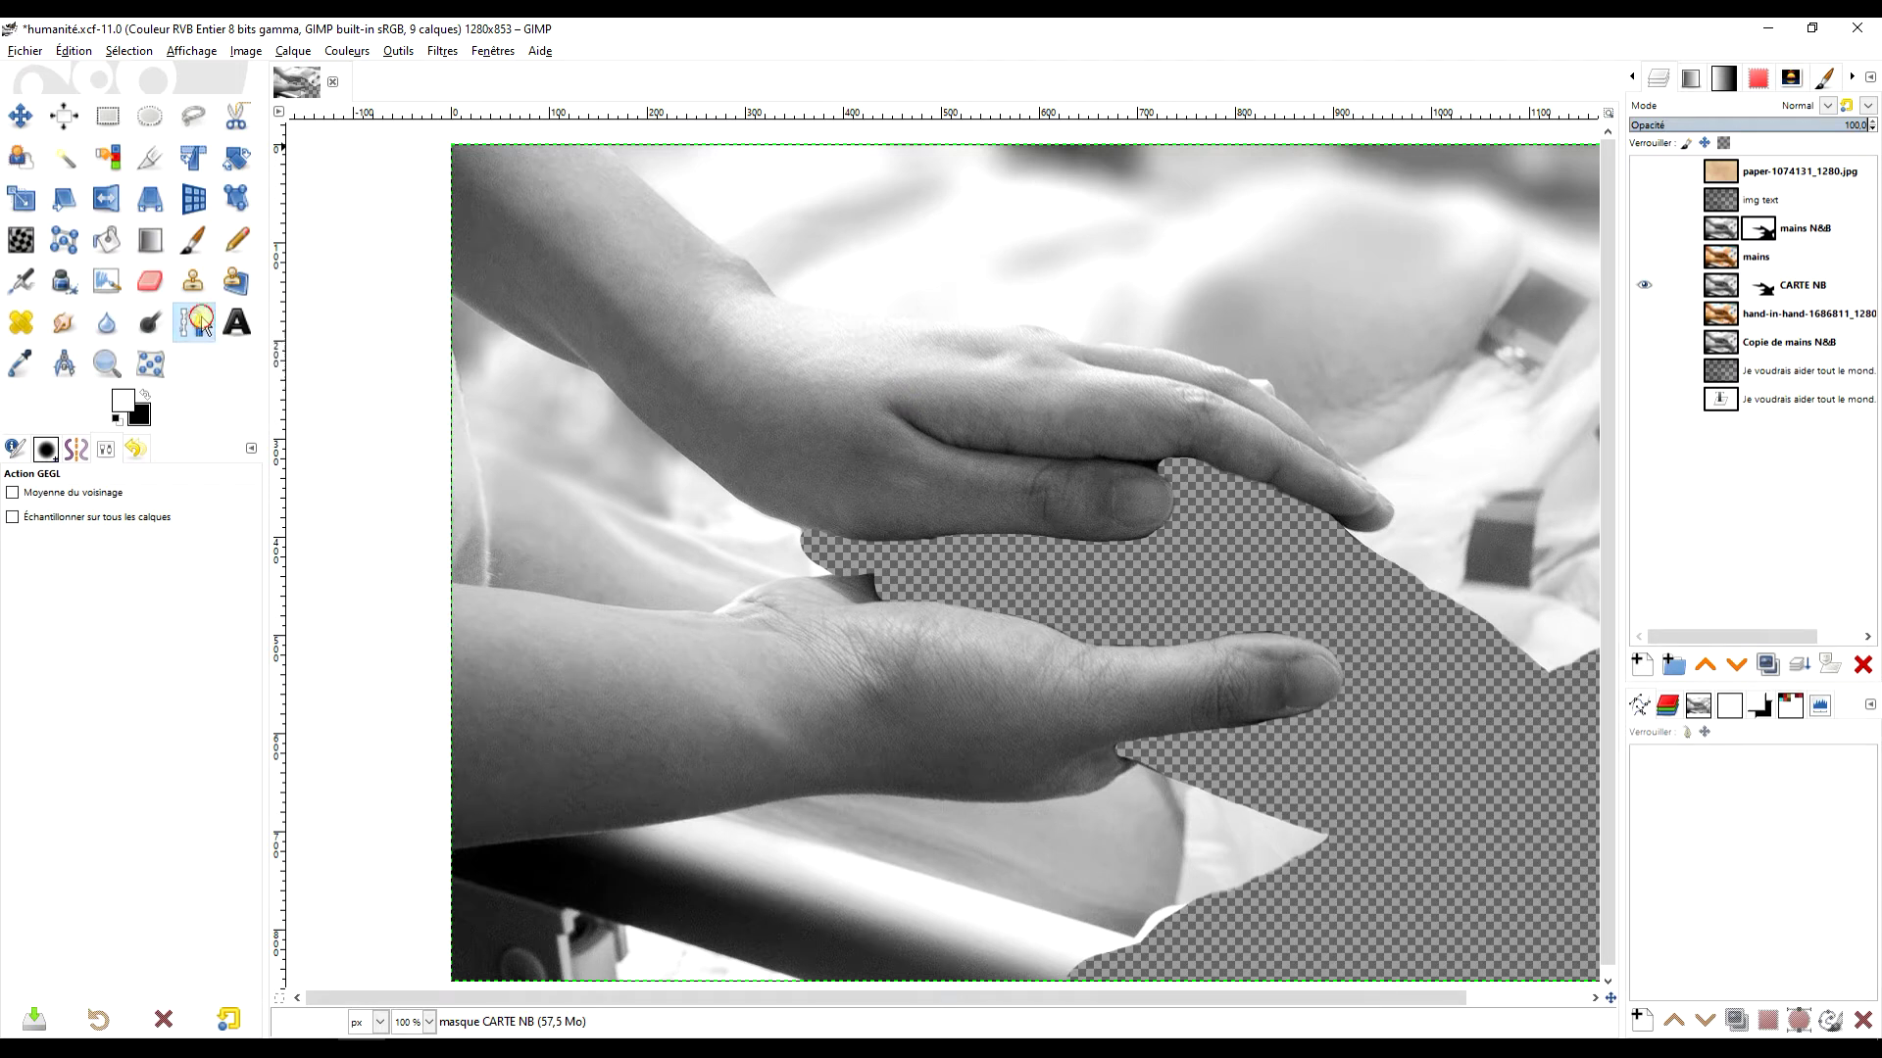
click(451, 296)
drag(555, 356, 576, 367)
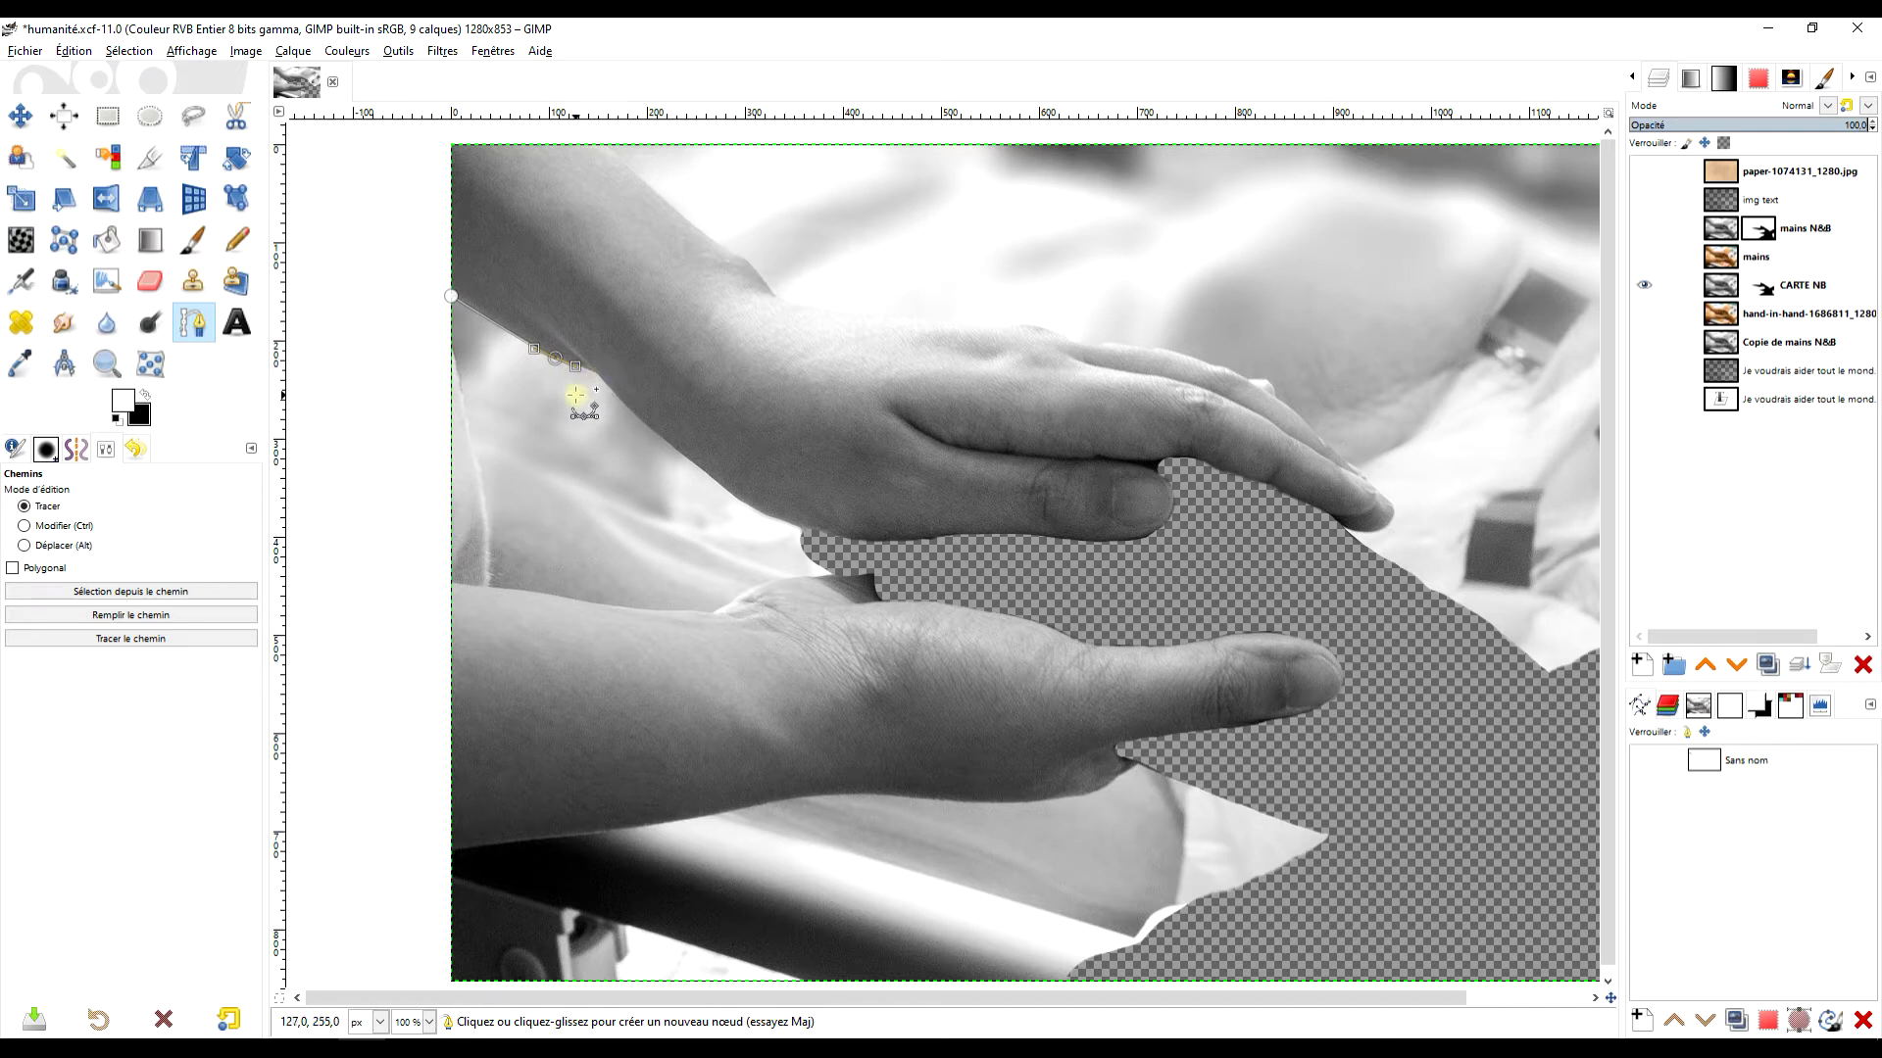
scroll(577, 394, up, 4)
click(678, 345)
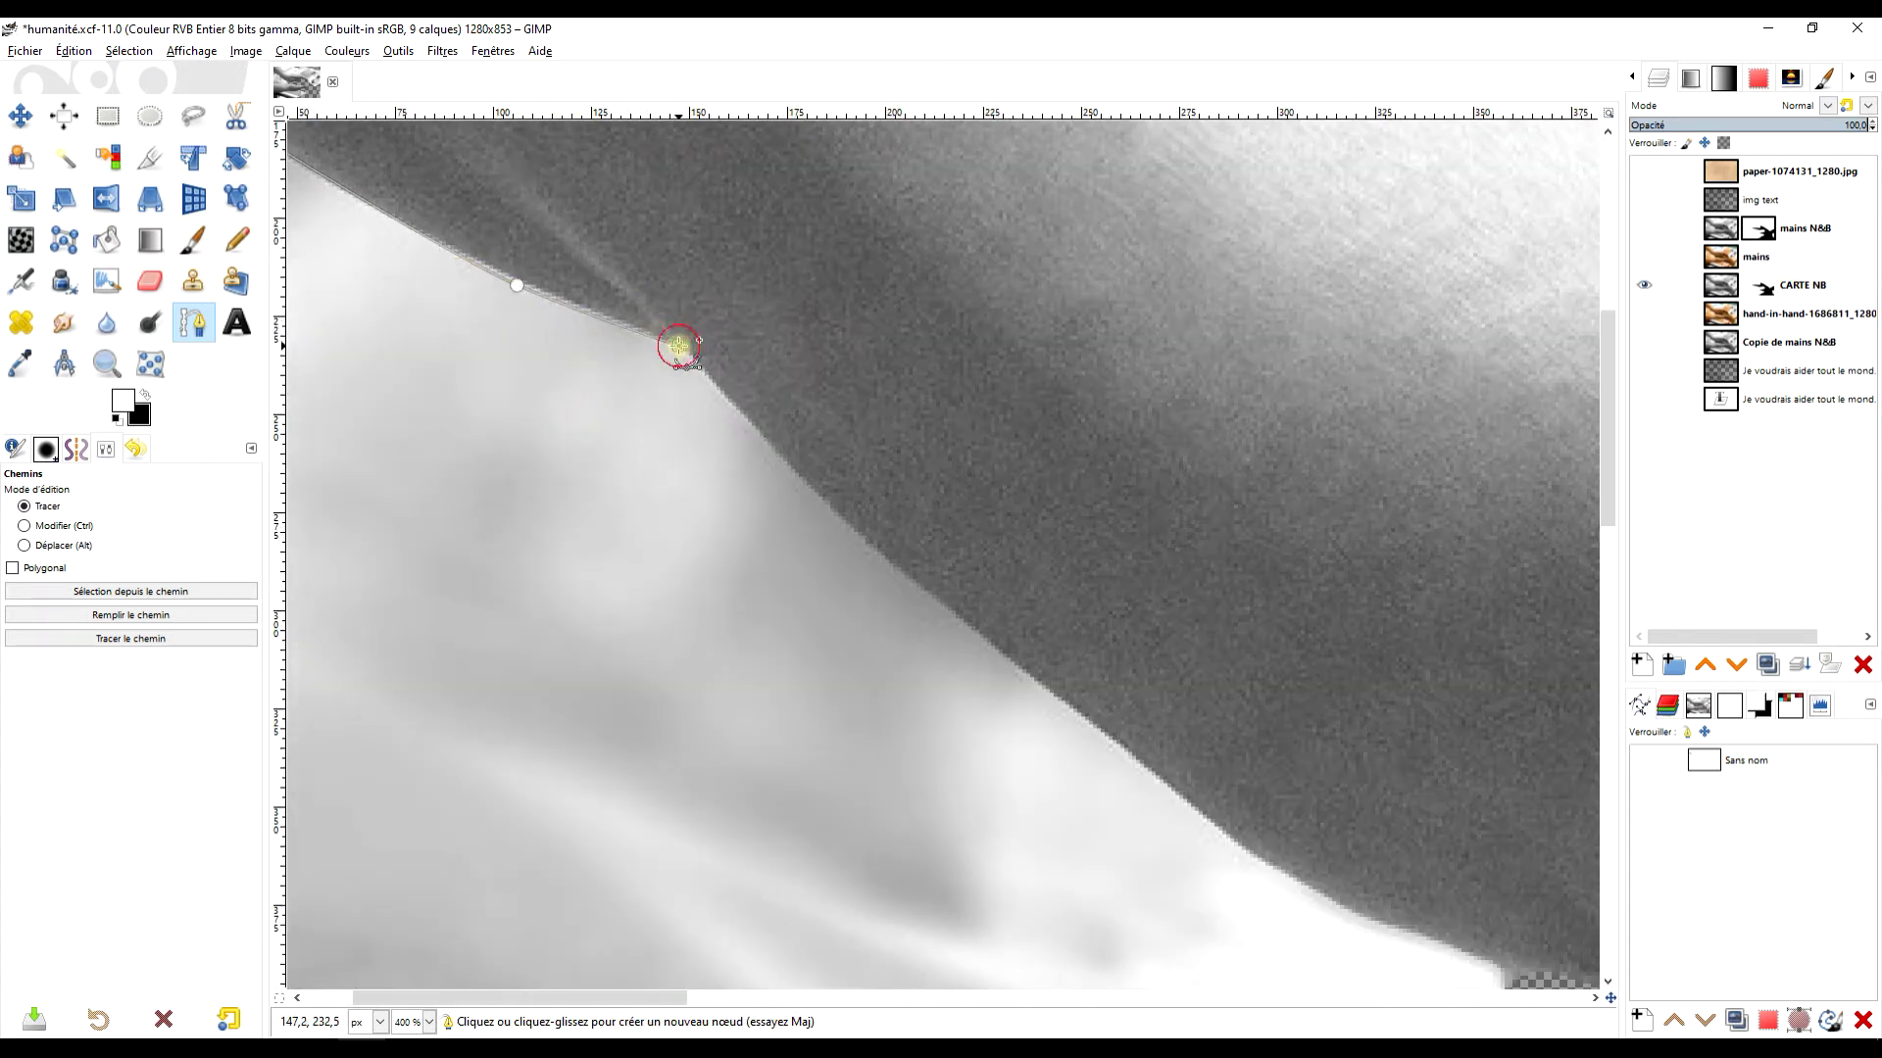
scroll(946, 457, down, 3)
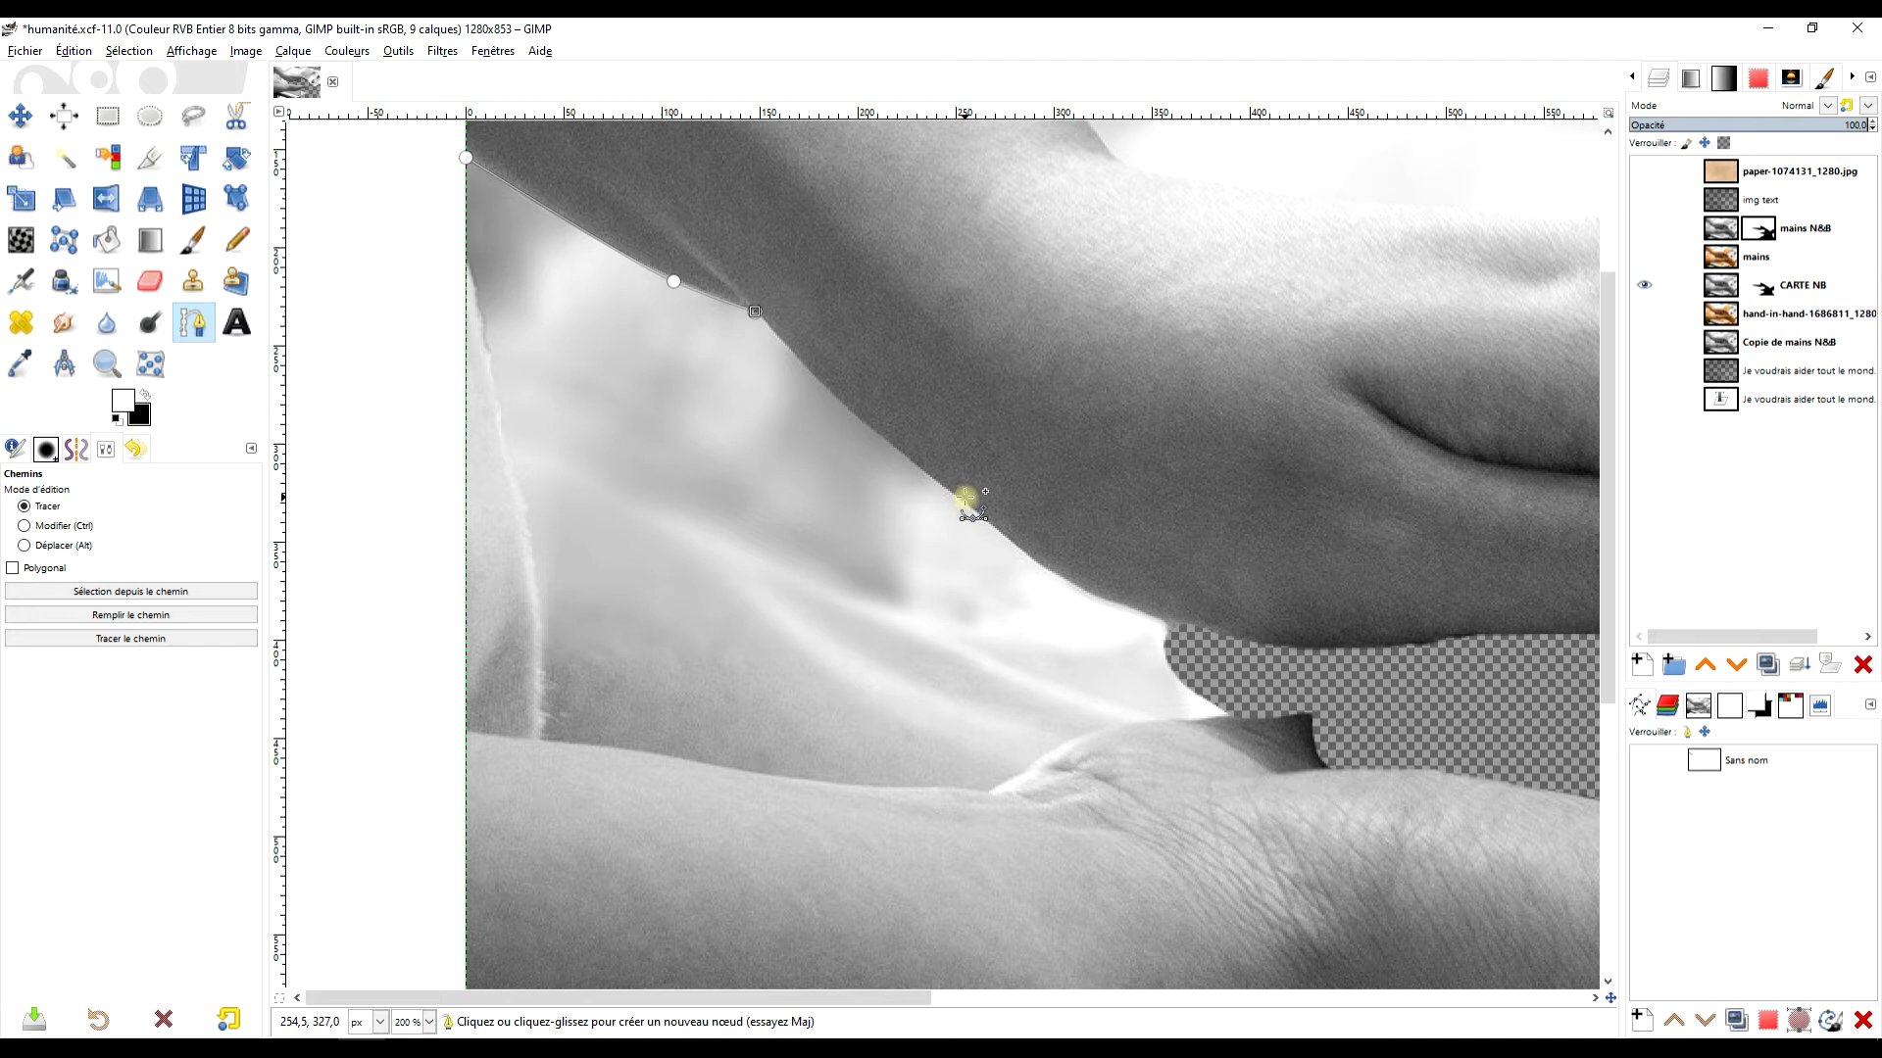
drag(965, 506, 1026, 545)
key(ctrl+z)
click(839, 403)
click(1065, 582)
drag(1294, 645, 1325, 651)
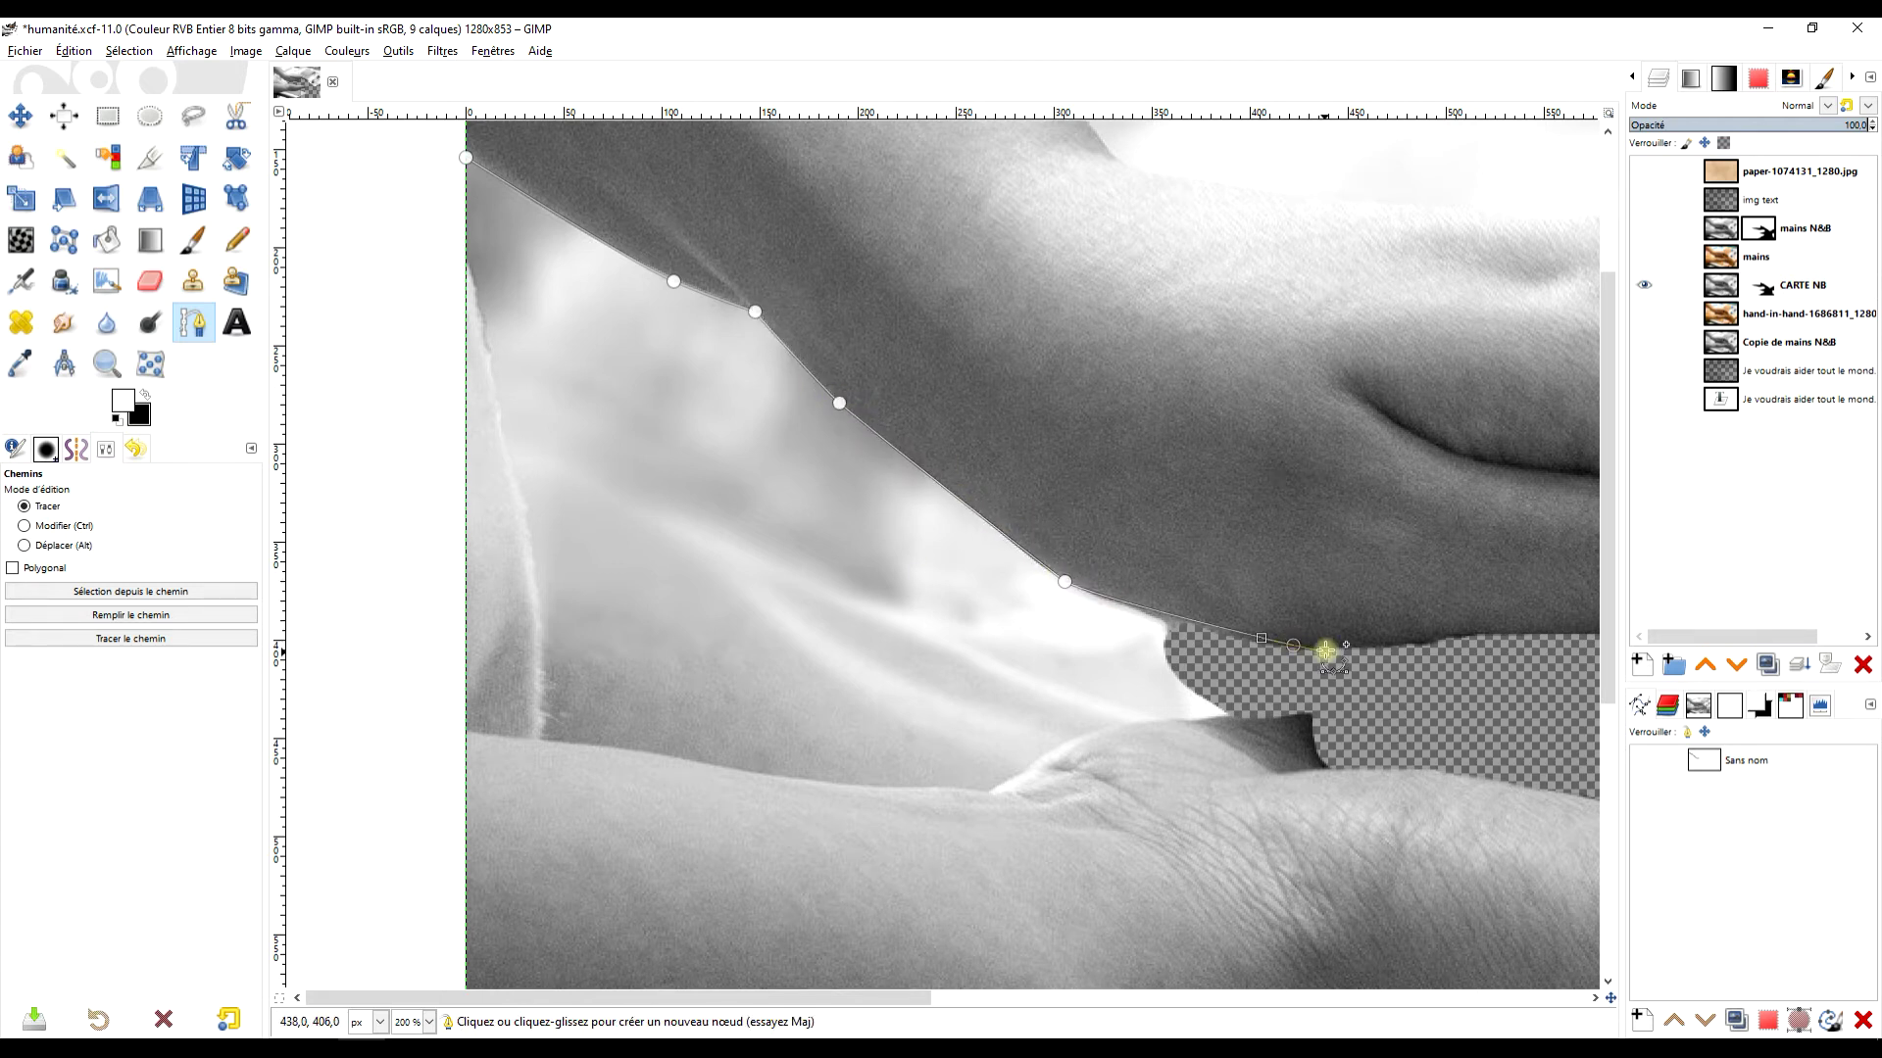
- Continue the path along the underside of the upper hand's palm toward the thumb
drag(1571, 489, 945, 467)
scroll(924, 614, down, 2)
scroll(802, 588, up, 4)
click(1022, 720)
drag(1172, 701, 1234, 696)
drag(1416, 613, 1101, 512)
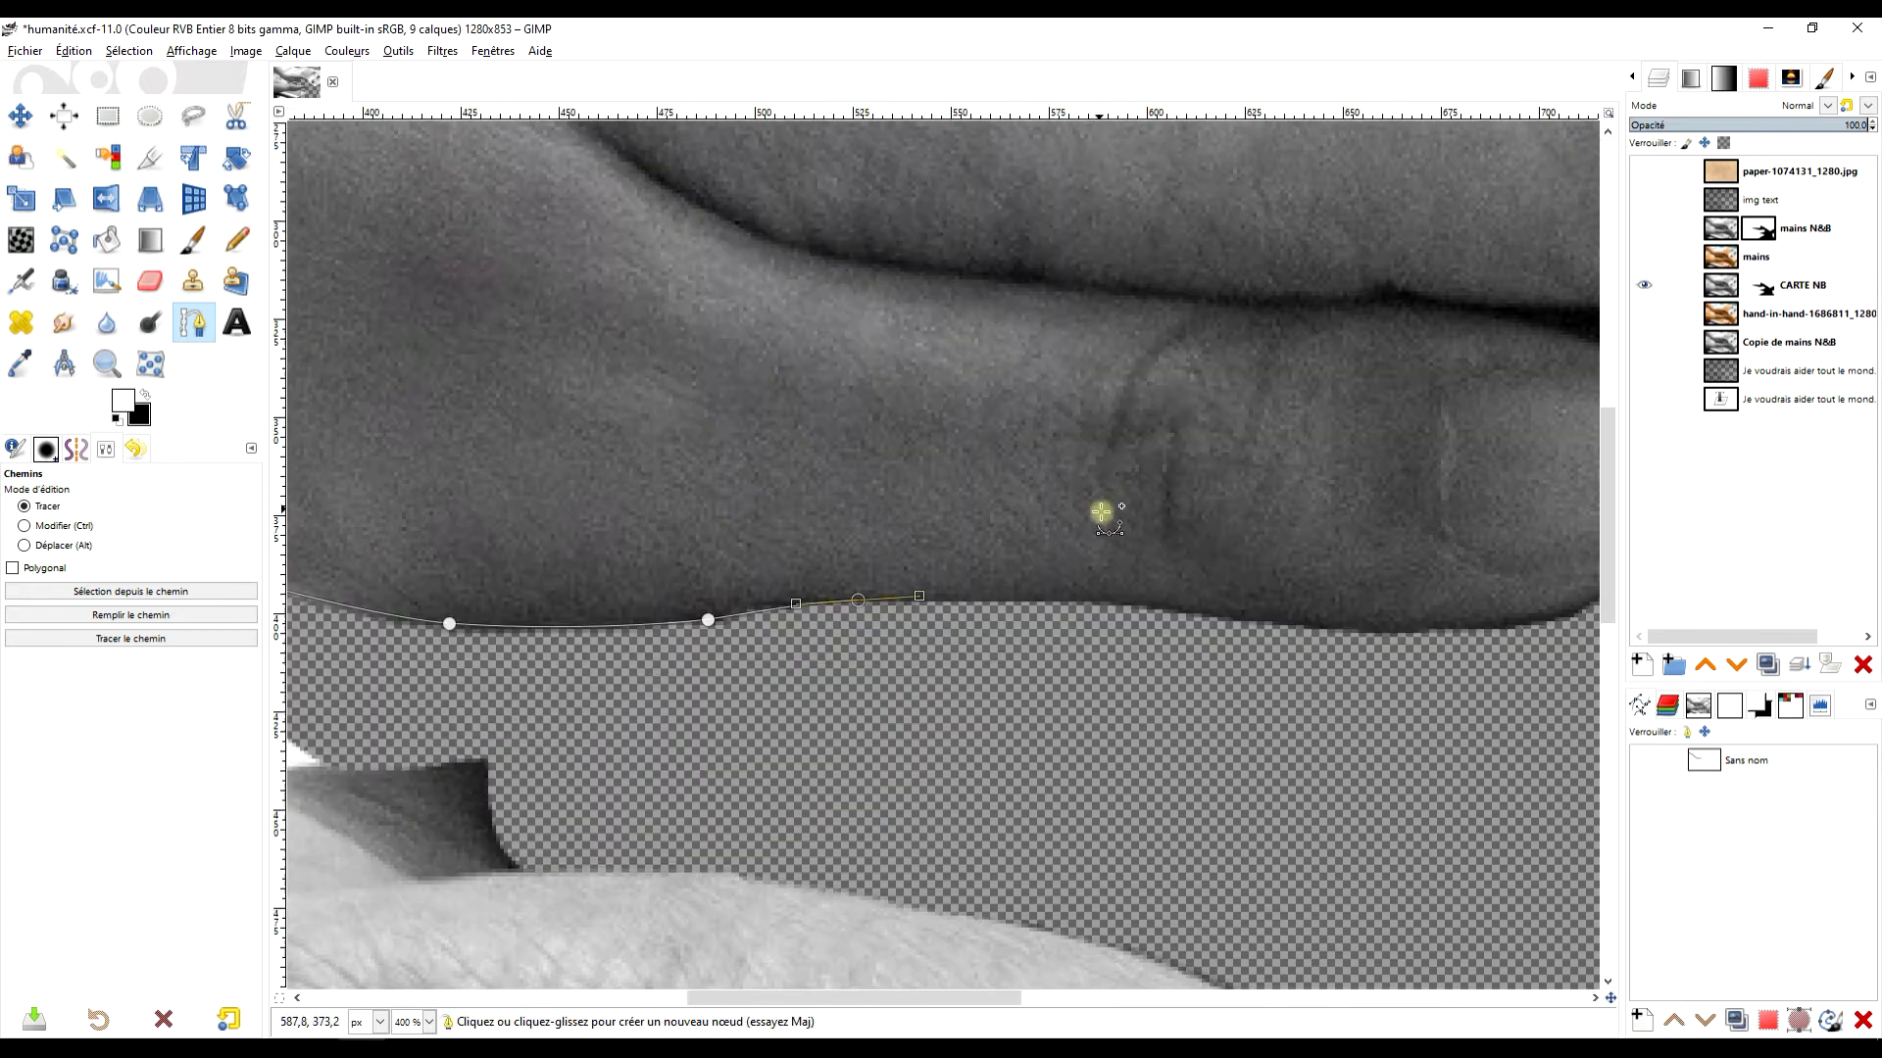
- Extend the path along the upper hand's thumb and around its tip to the gap below the fingers
click(1093, 608)
click(1171, 583)
click(1105, 602)
click(1205, 569)
click(892, 620)
click(903, 539)
click(964, 551)
drag(892, 506, 864, 498)
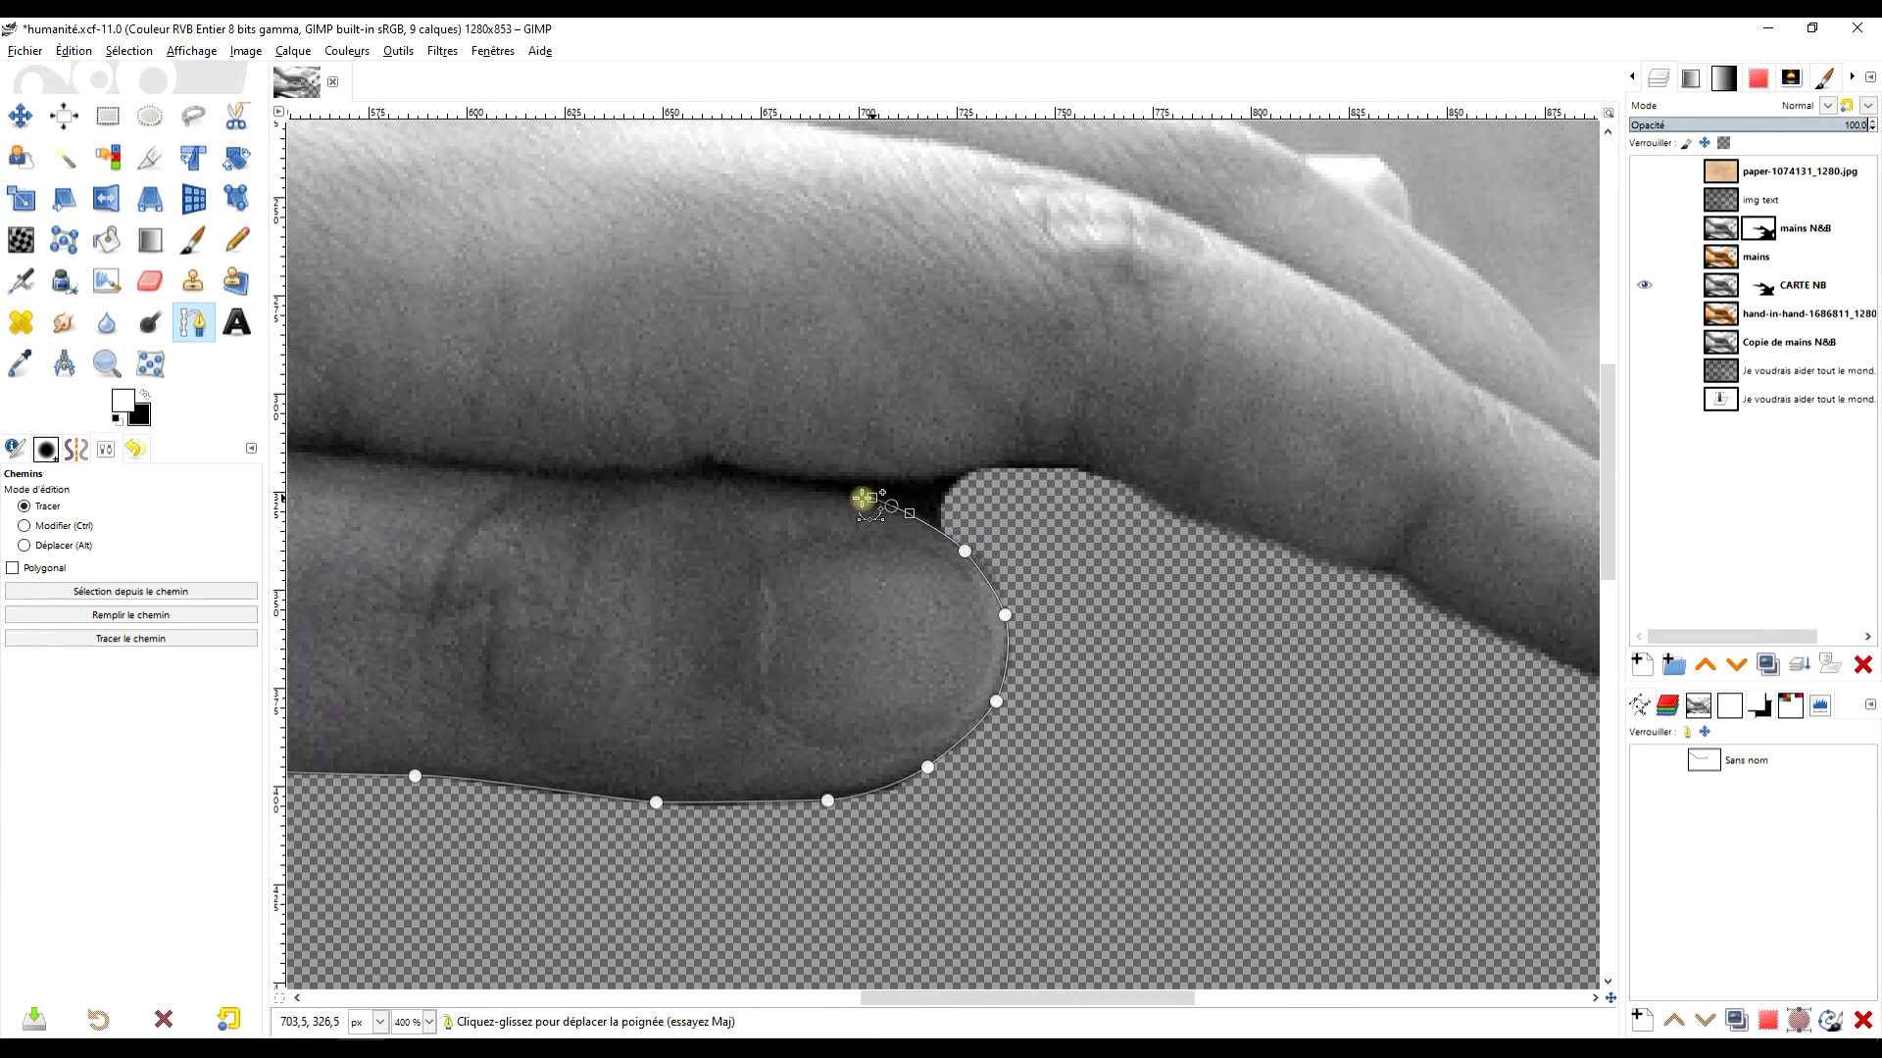
- Trace the path from the thumb gap along the underside of the upper hand's finger and around its fingertip
drag(1333, 596, 941, 454)
click(798, 392)
click(978, 438)
click(1062, 491)
drag(1225, 559, 1078, 490)
click(1171, 552)
click(1249, 550)
drag(1313, 499, 1320, 483)
- Continue the path from the upper hand's fingertip back along the fingers' upper edge and around the second fingernail
click(1212, 358)
click(1168, 298)
click(1063, 197)
mouse_move(1063, 197)
mouse_down()
mouse_move(1058, 336)
mouse_move(1201, 508)
mouse_up()
click(1020, 294)
click(936, 470)
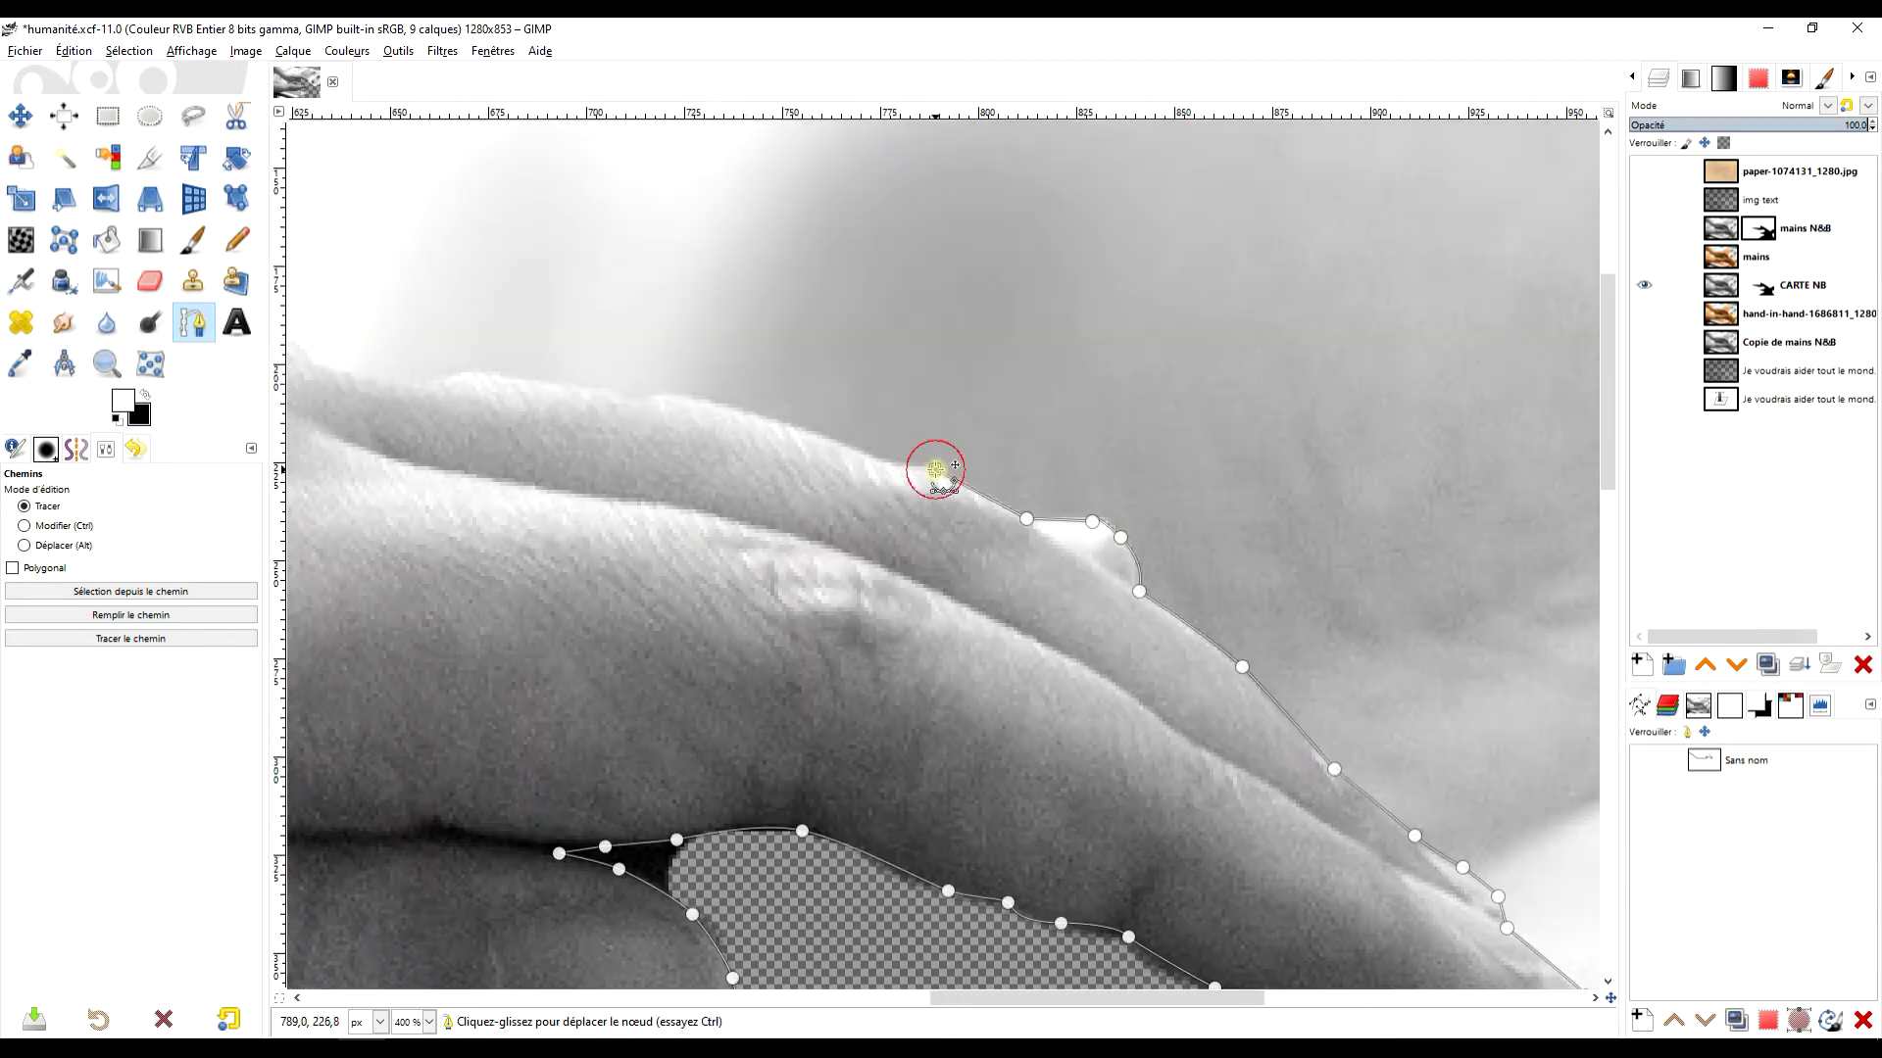
- Extend the path along the back of the upper hand to the wrist
click(703, 397)
click(806, 424)
click(739, 437)
click(628, 401)
drag(525, 329, 1197, 447)
click(978, 474)
click(659, 447)
click(769, 405)
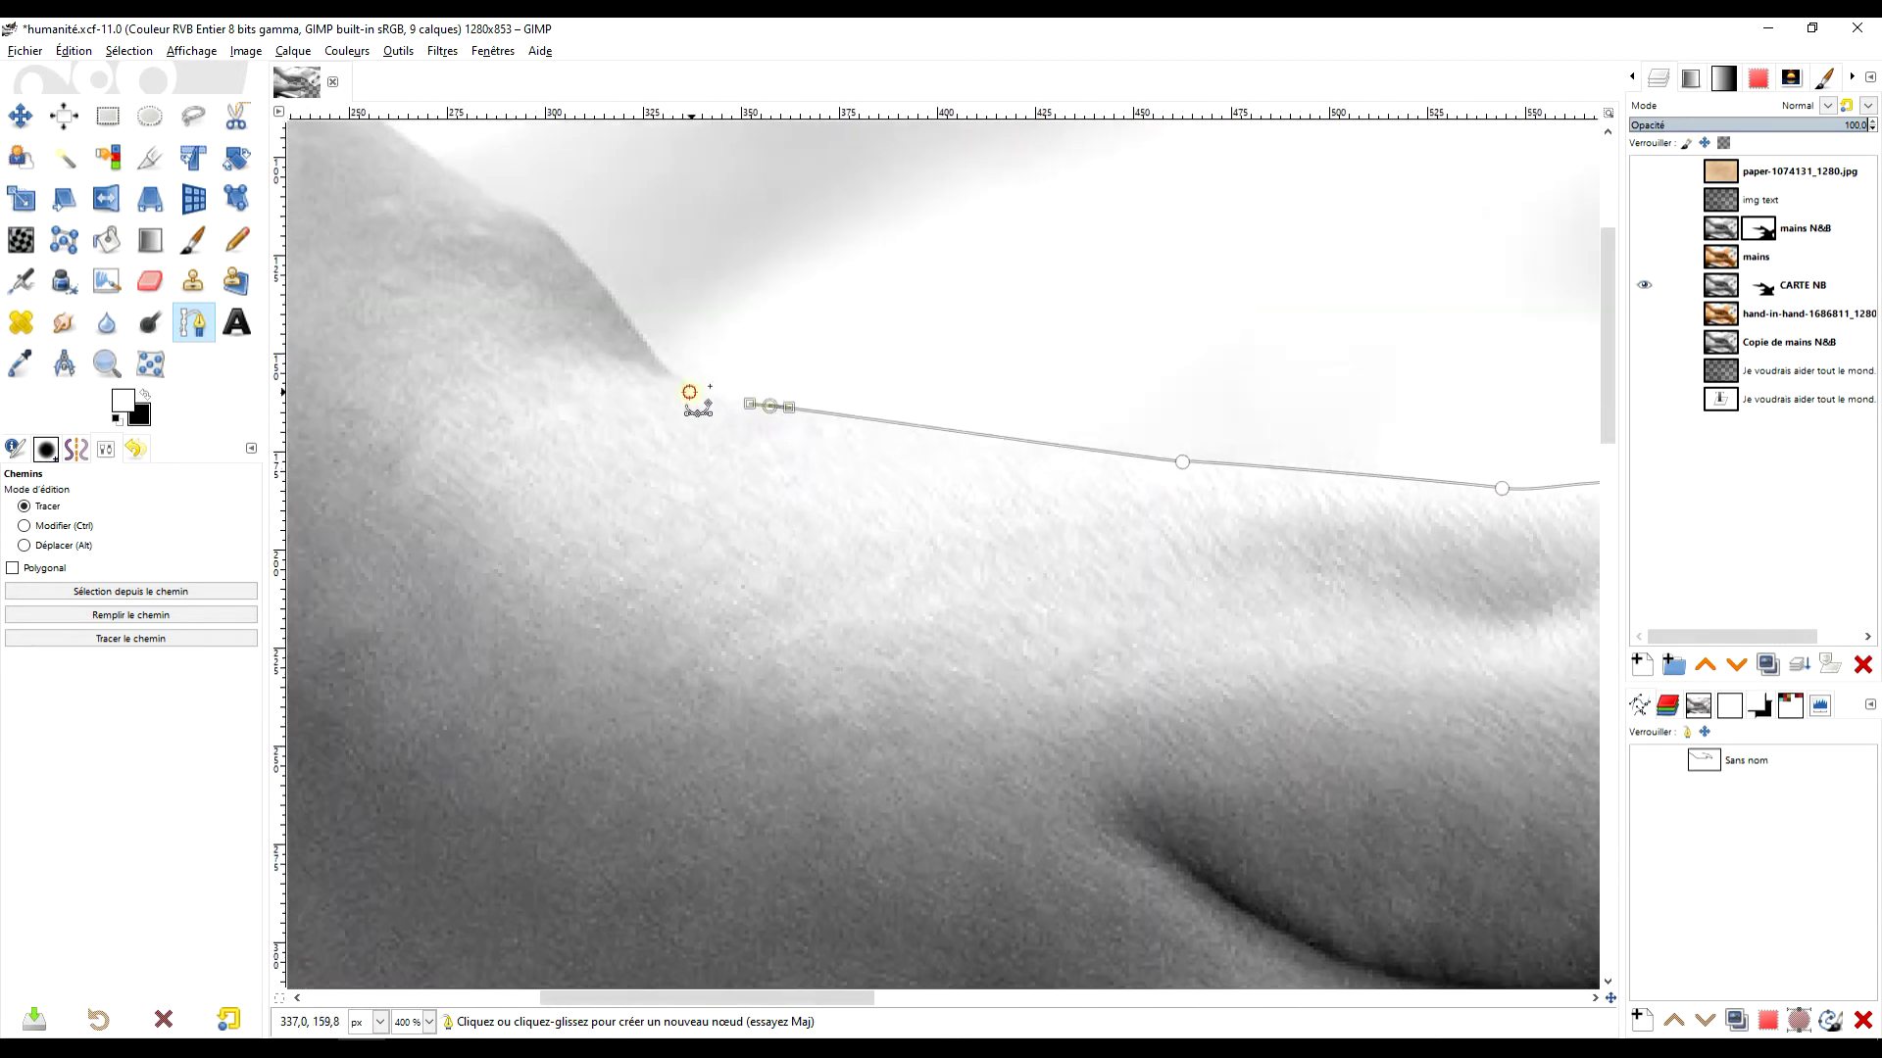
- Trace the path from the wrist along the upper arm's upper contour to the image's top edge
scroll(1017, 538, down, 2)
scroll(1084, 454, down, 1)
key(ctrl+z)
click(917, 320)
scroll(834, 397, down, 1)
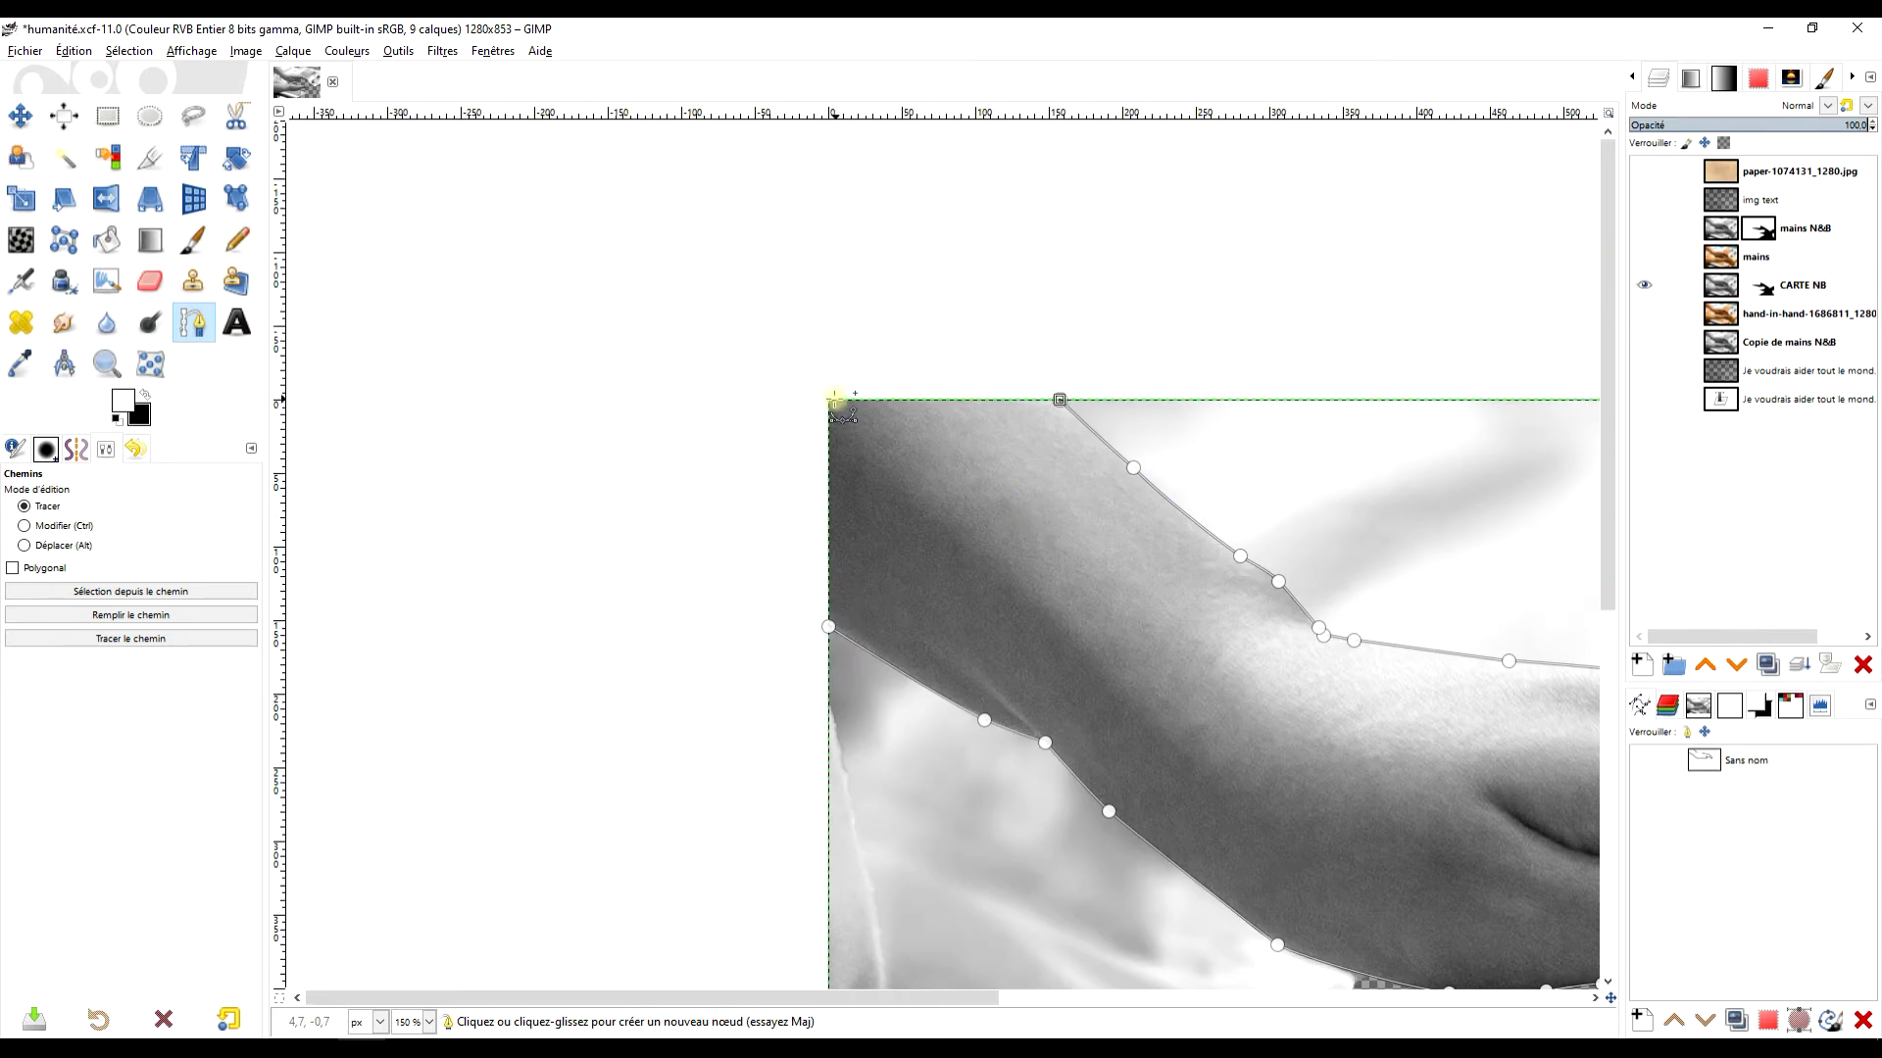
- Close the upper arm's outline at the image corner and trace the lower arm's underside to the base of the hand
scroll(834, 397, down, 3)
scroll(869, 715, up, 2)
scroll(921, 685, up, 2)
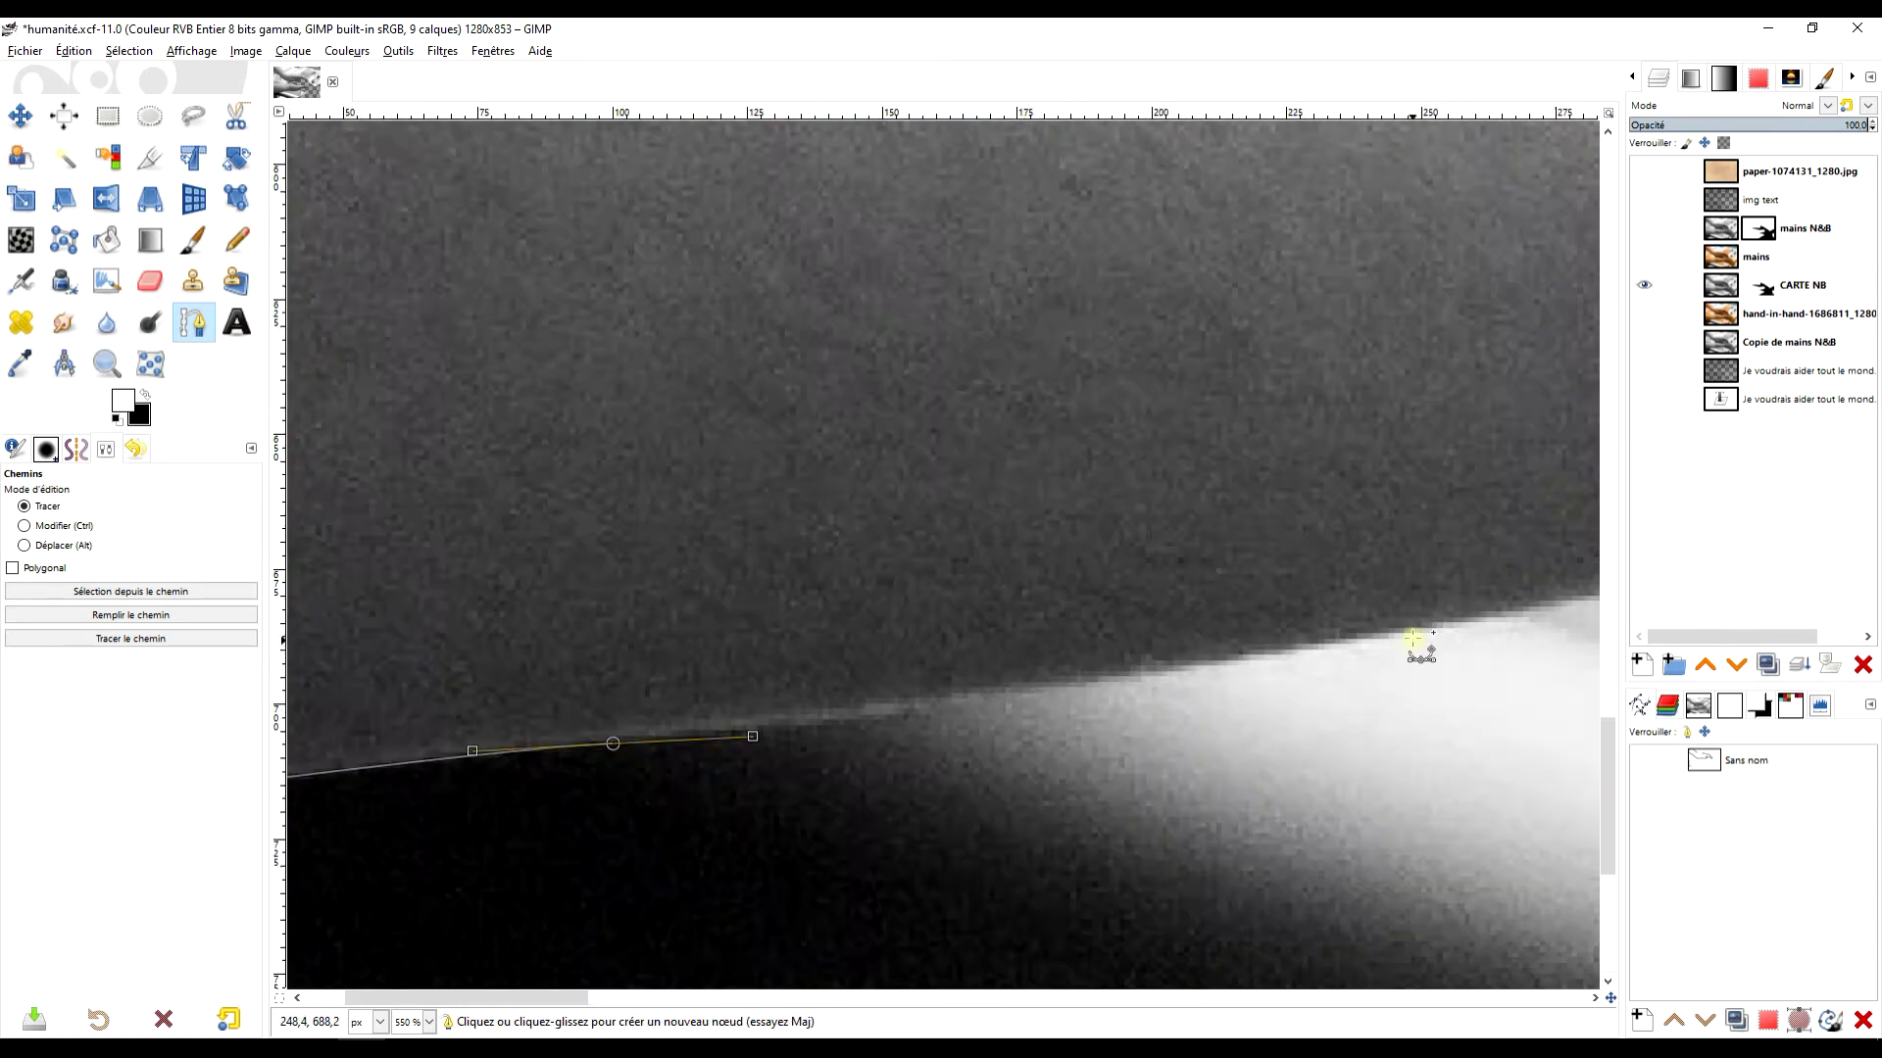
scroll(1413, 639, down, 2)
scroll(1021, 512, down, 1)
scroll(1344, 403, down, 1)
click(968, 513)
click(1018, 475)
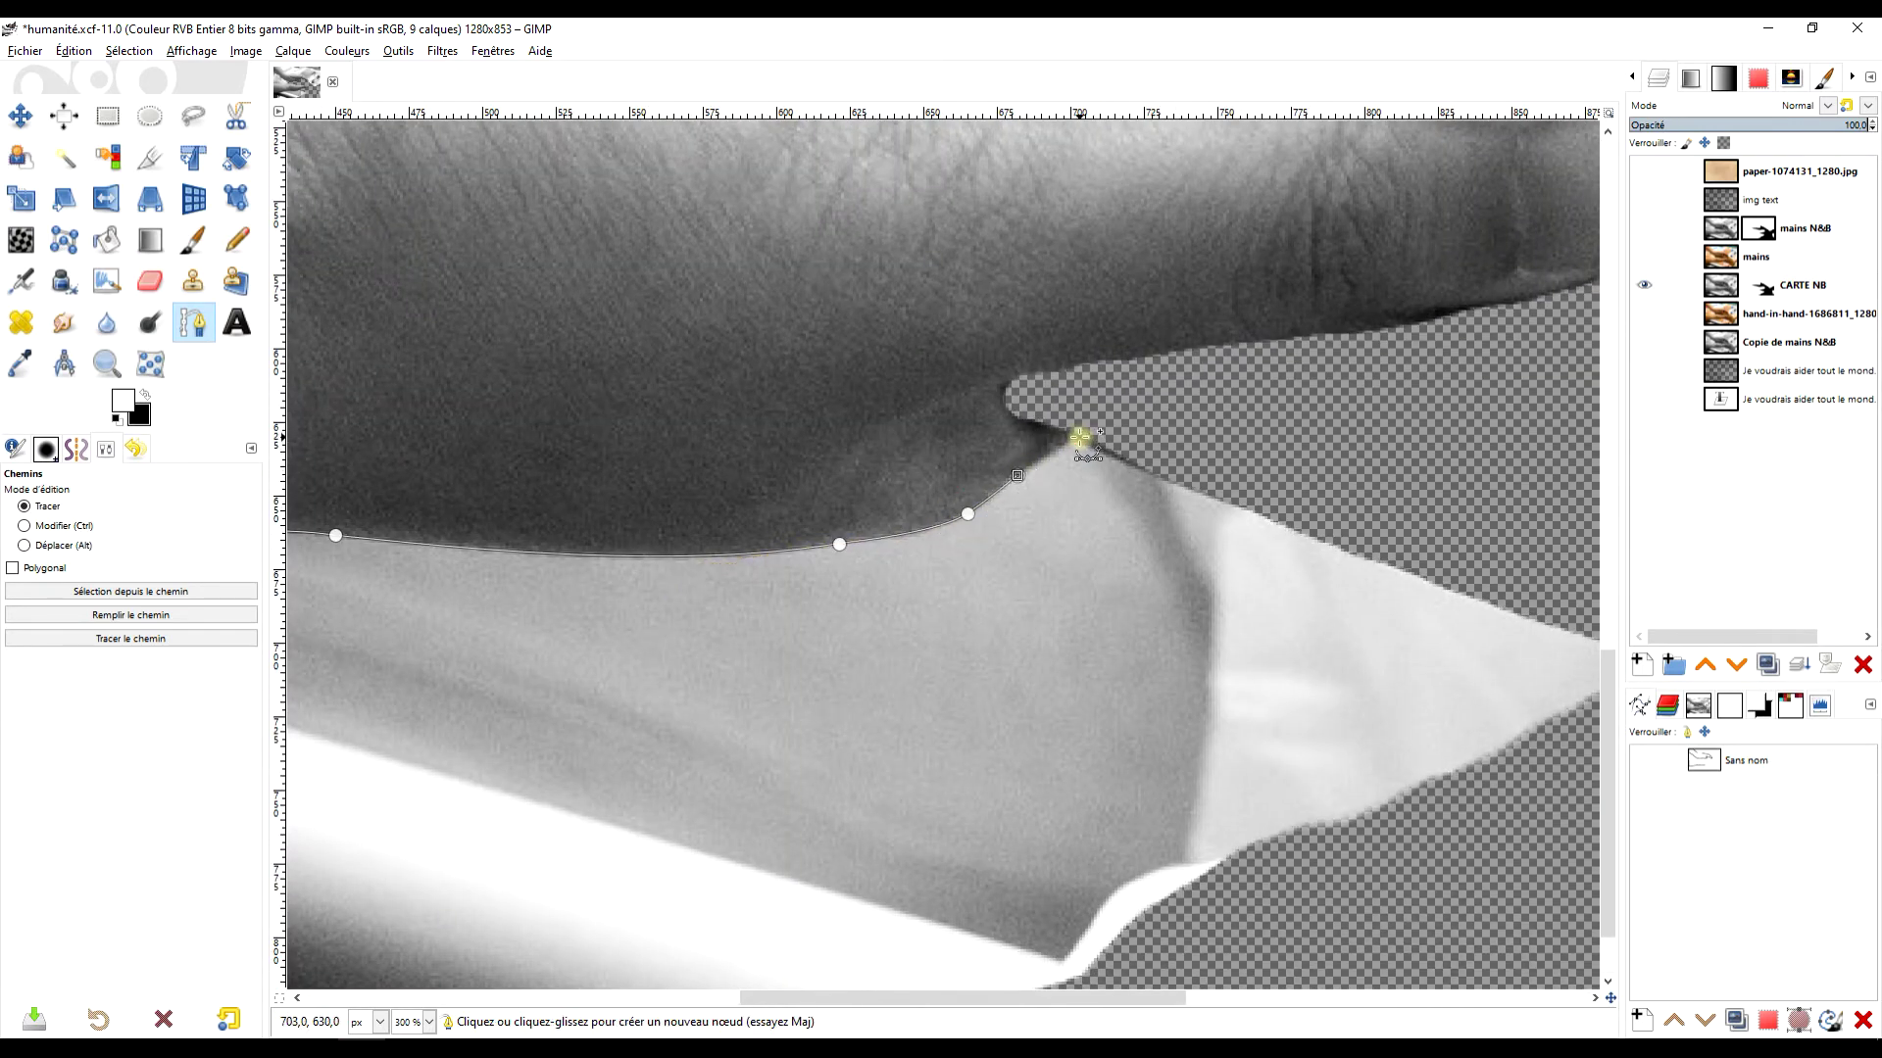
- Continue the path around the gap below the lower hand's extended finger, along its underside and around its tip
click(1079, 438)
scroll(1079, 438, up, 1)
scroll(1151, 399, right, 4)
click(1037, 437)
scroll(1038, 437, right, 2)
click(1038, 424)
scroll(1038, 424, up, 1)
click(943, 446)
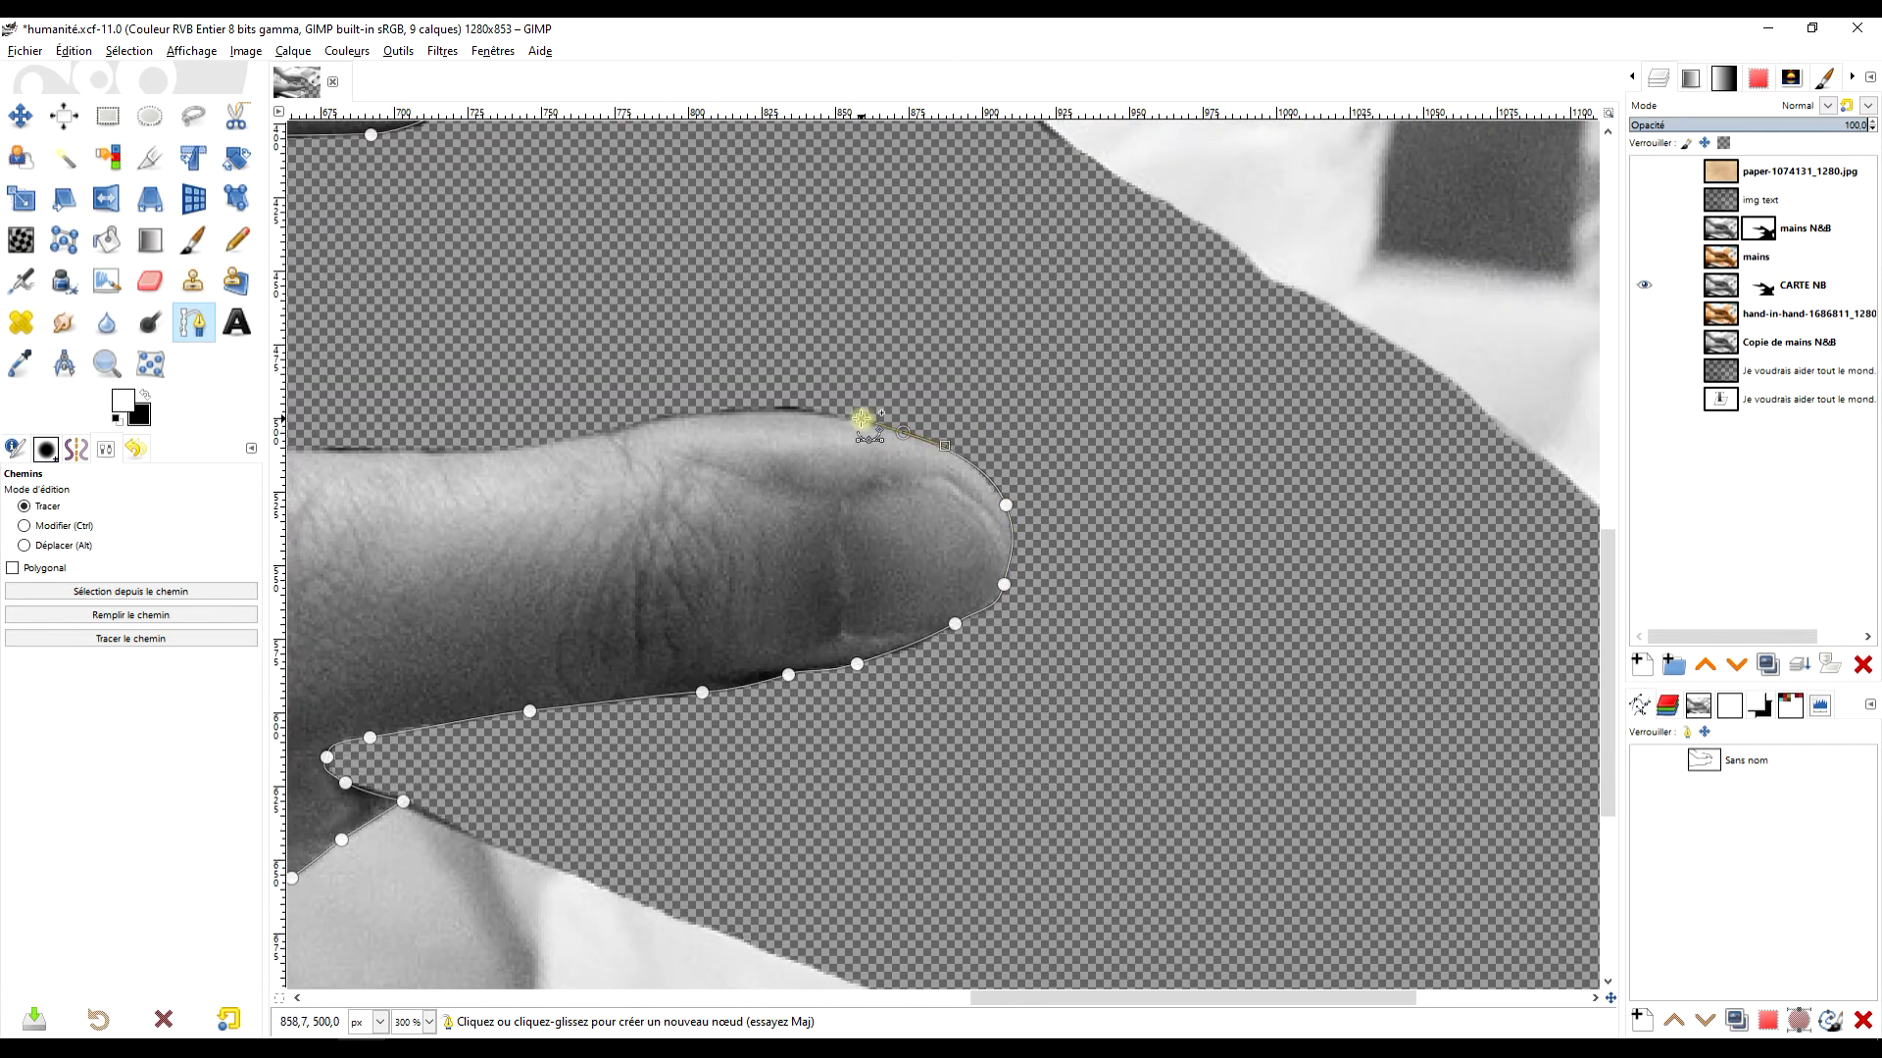
- Trace the path along the upper edge of the lower hand's extended finger toward the palm
drag(757, 410, 708, 412)
scroll(710, 413, left, 3)
drag(923, 436, 753, 454)
scroll(657, 447, left, 4)
mouse_move(1076, 576)
mouse_down()
mouse_move(1032, 566)
mouse_move(1001, 517)
mouse_up()
scroll(700, 464, left, 3)
- Extend the path over the lower hand's upper edge and wrist to the image's left edge and close the outline
click(860, 512)
scroll(768, 432, left, 4)
click(941, 491)
scroll(940, 491, left, 4)
click(983, 621)
scroll(983, 622, left, 4)
drag(1024, 613, 970, 608)
ctrl+click(799, 594)
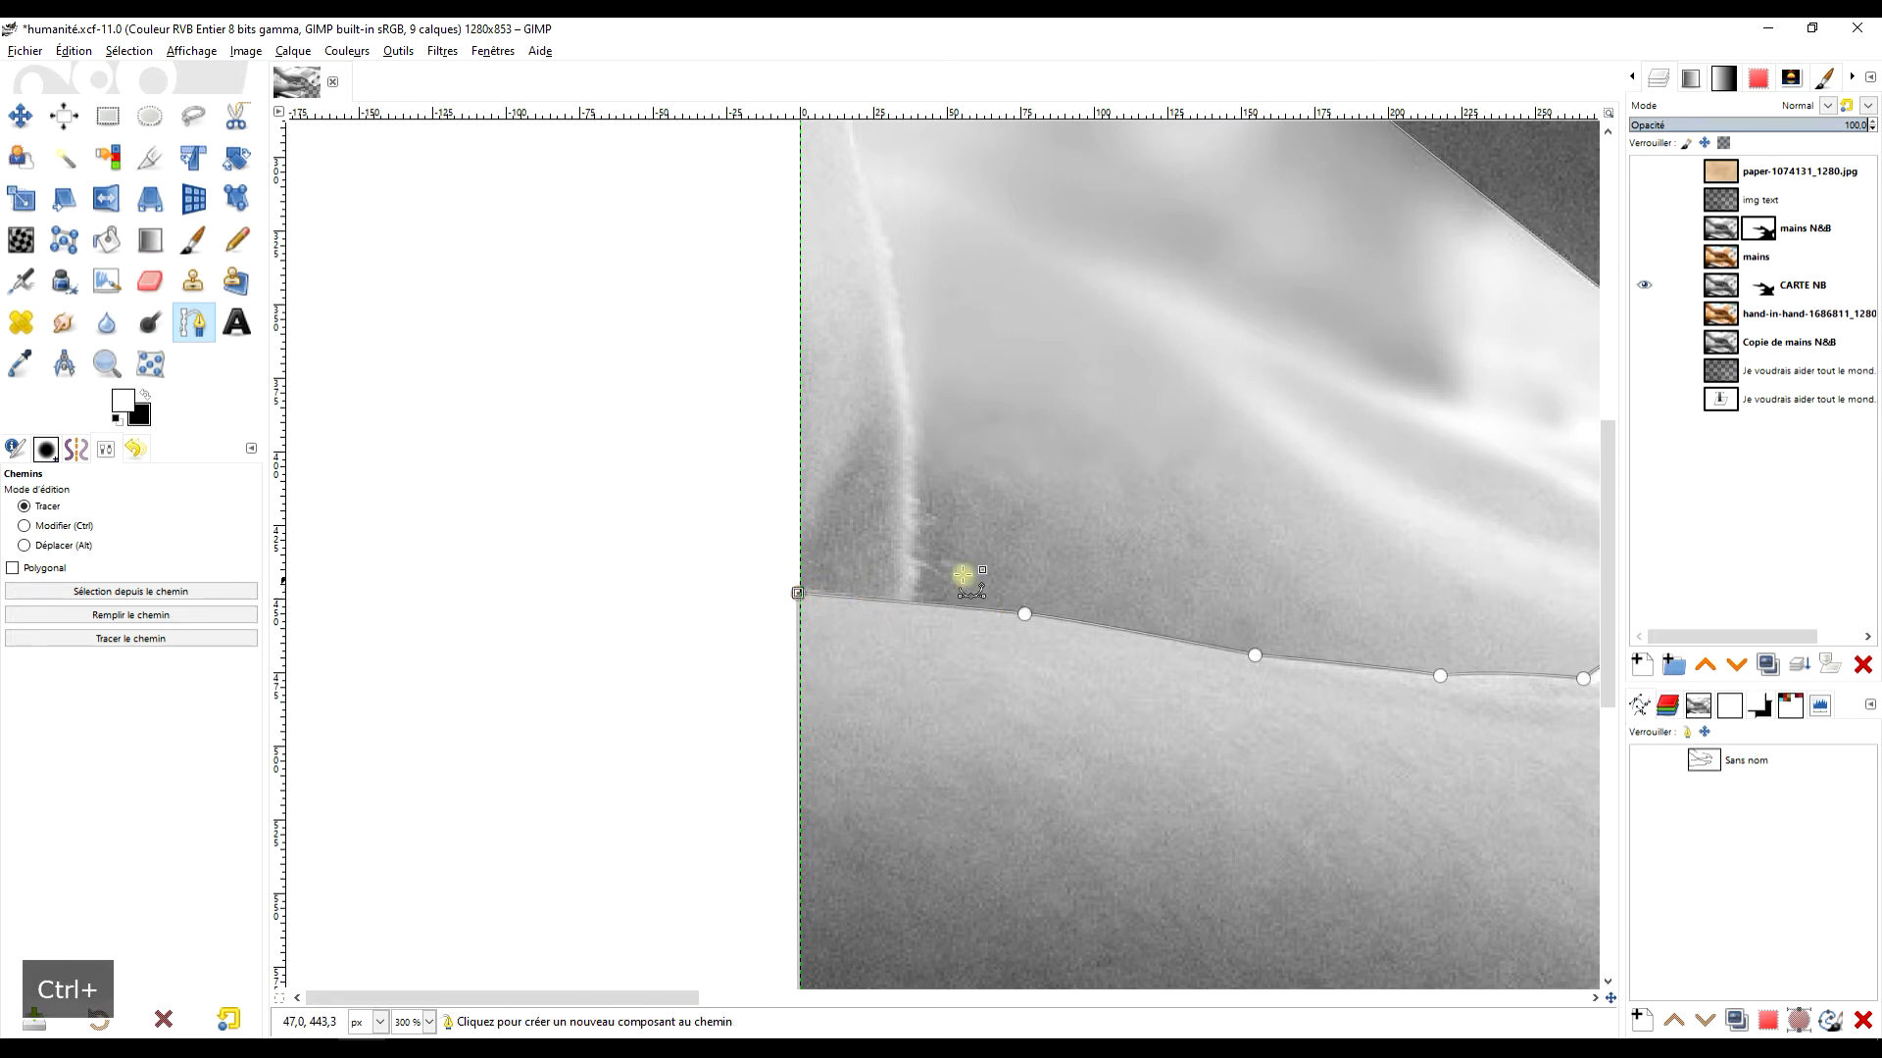
- Convert the path outlining both hands to a selection and invert the selection
ctrl+scroll(1029, 561, down, 4)
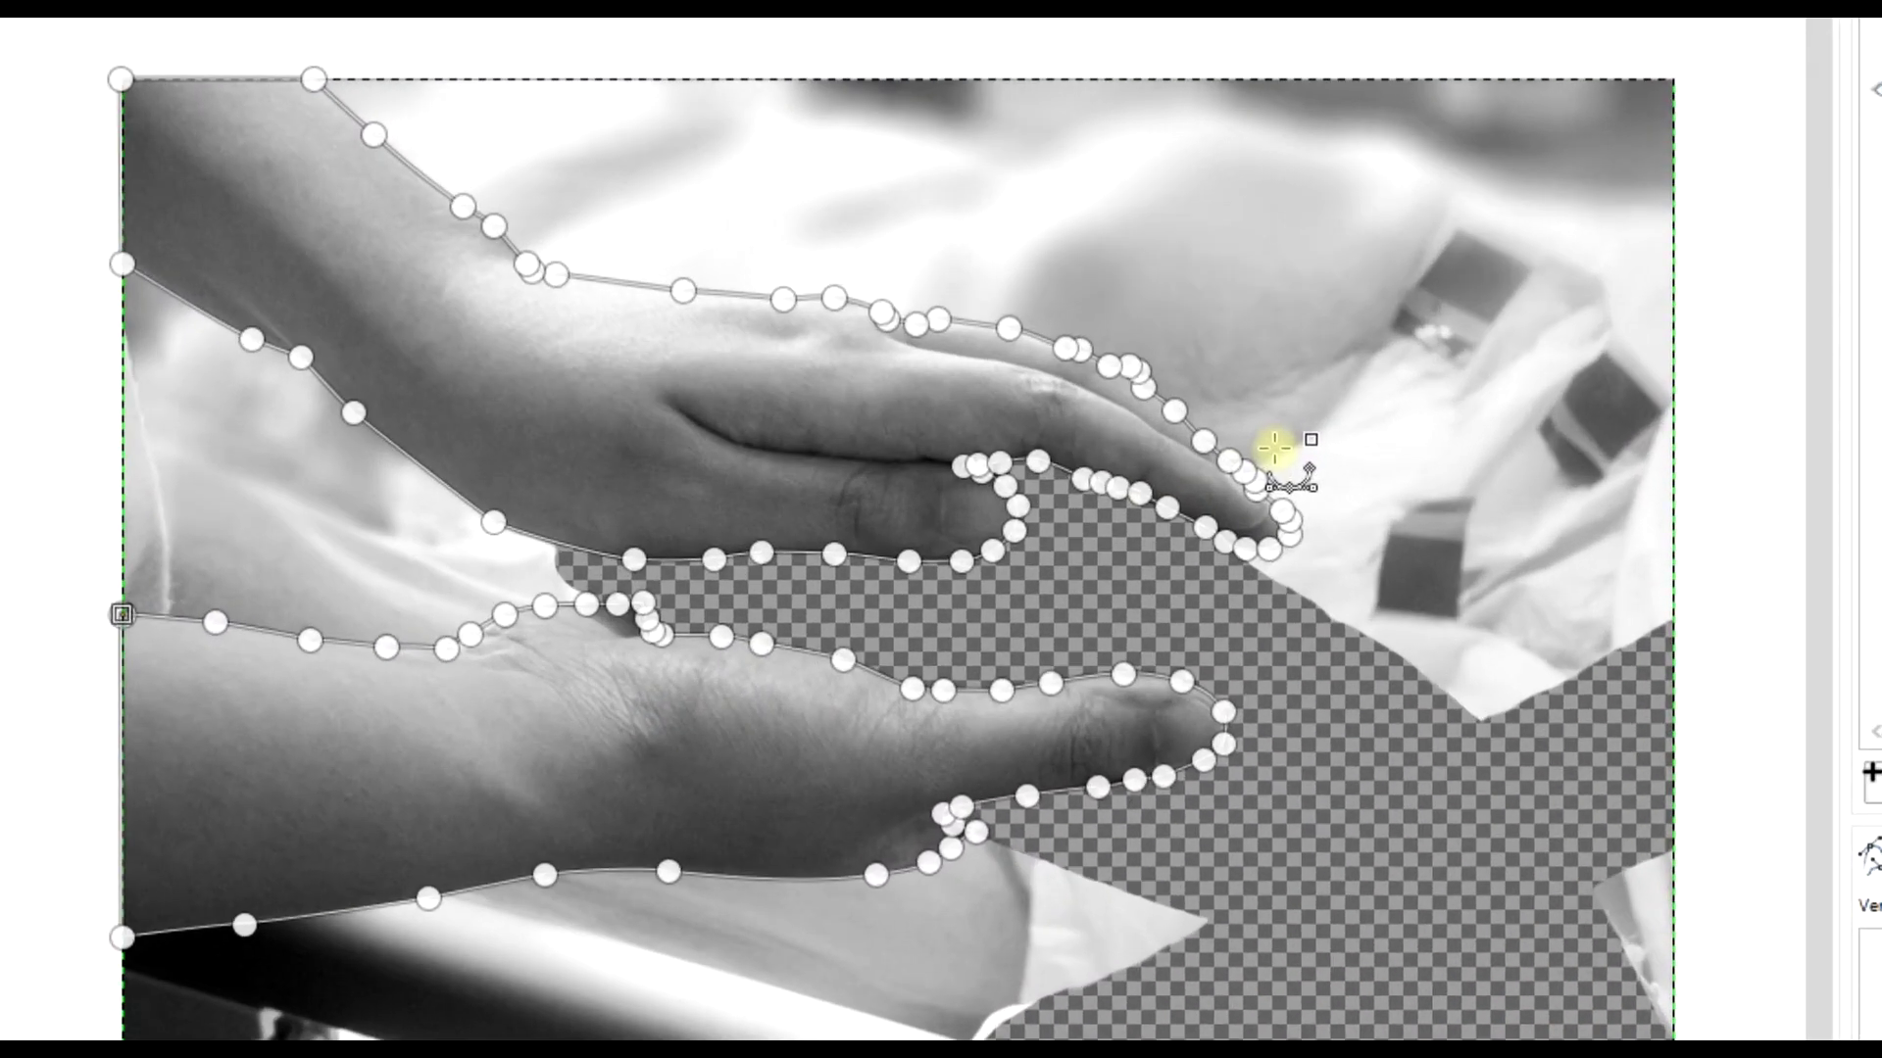
key(shift+v)
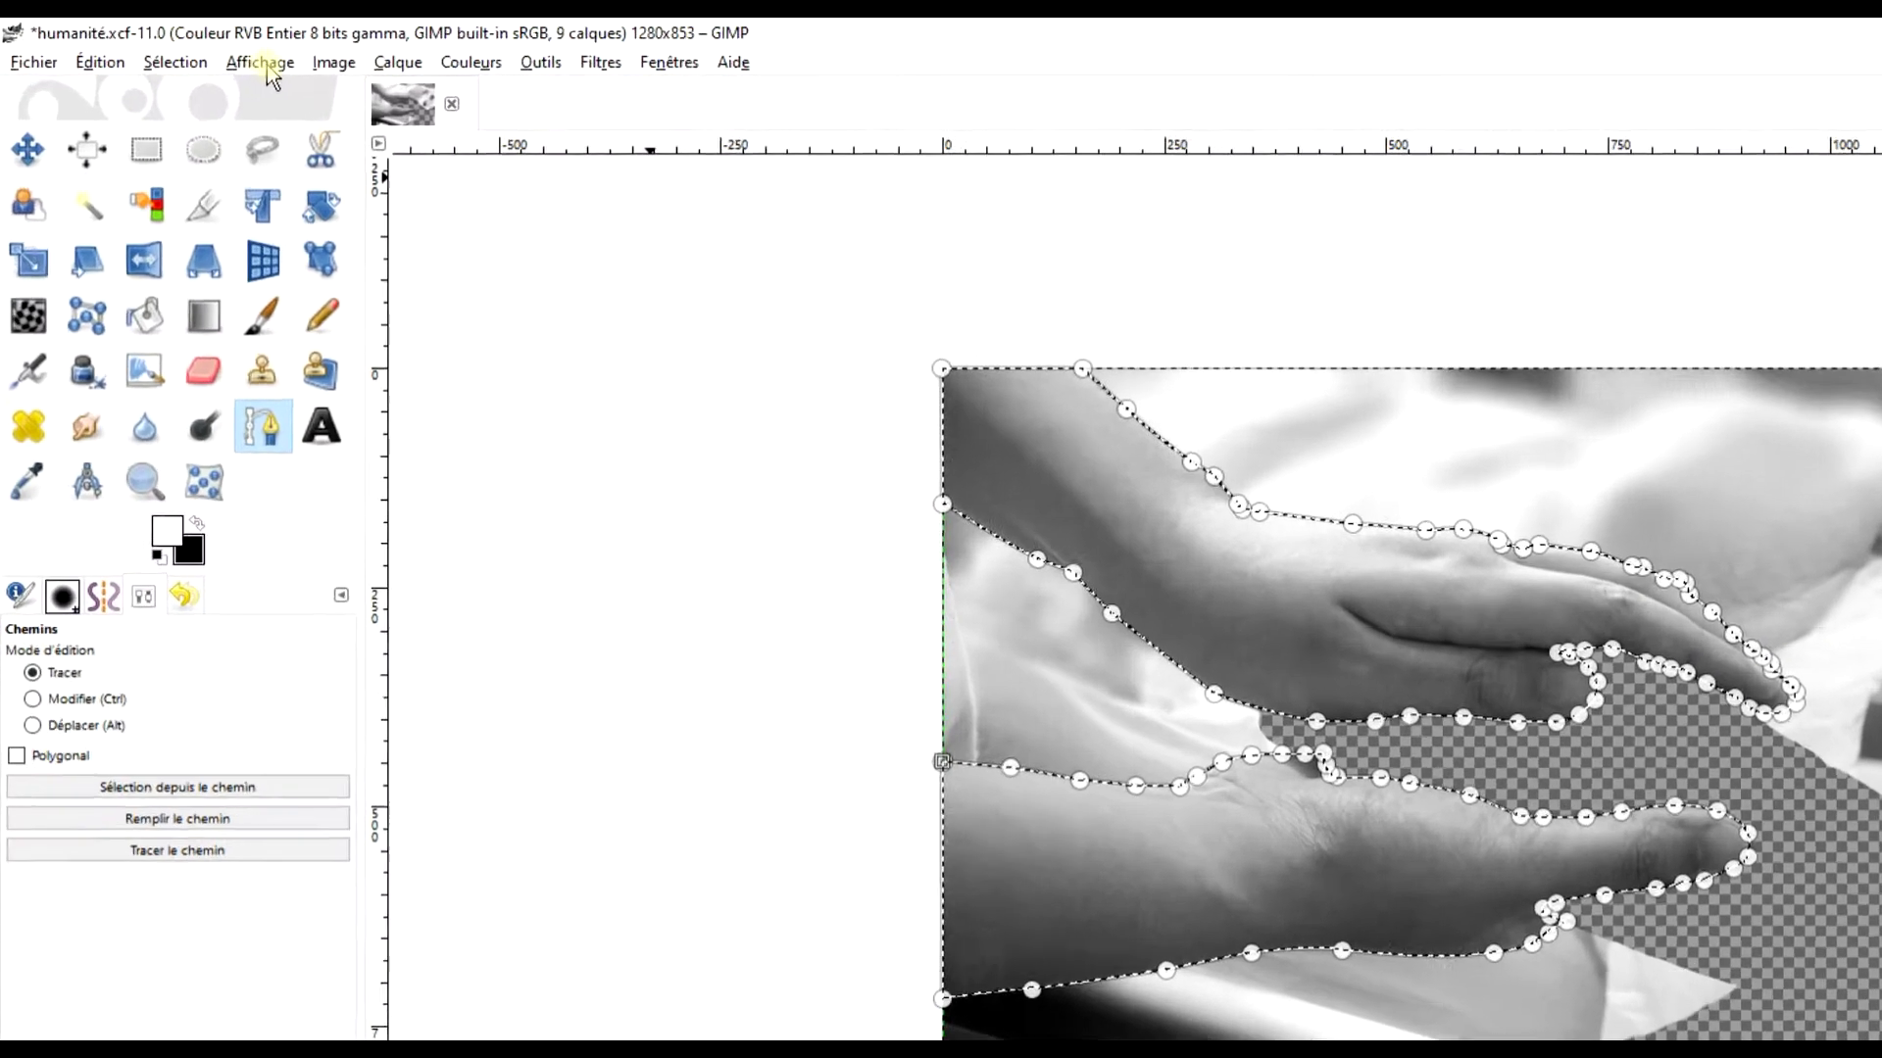
click(210, 71)
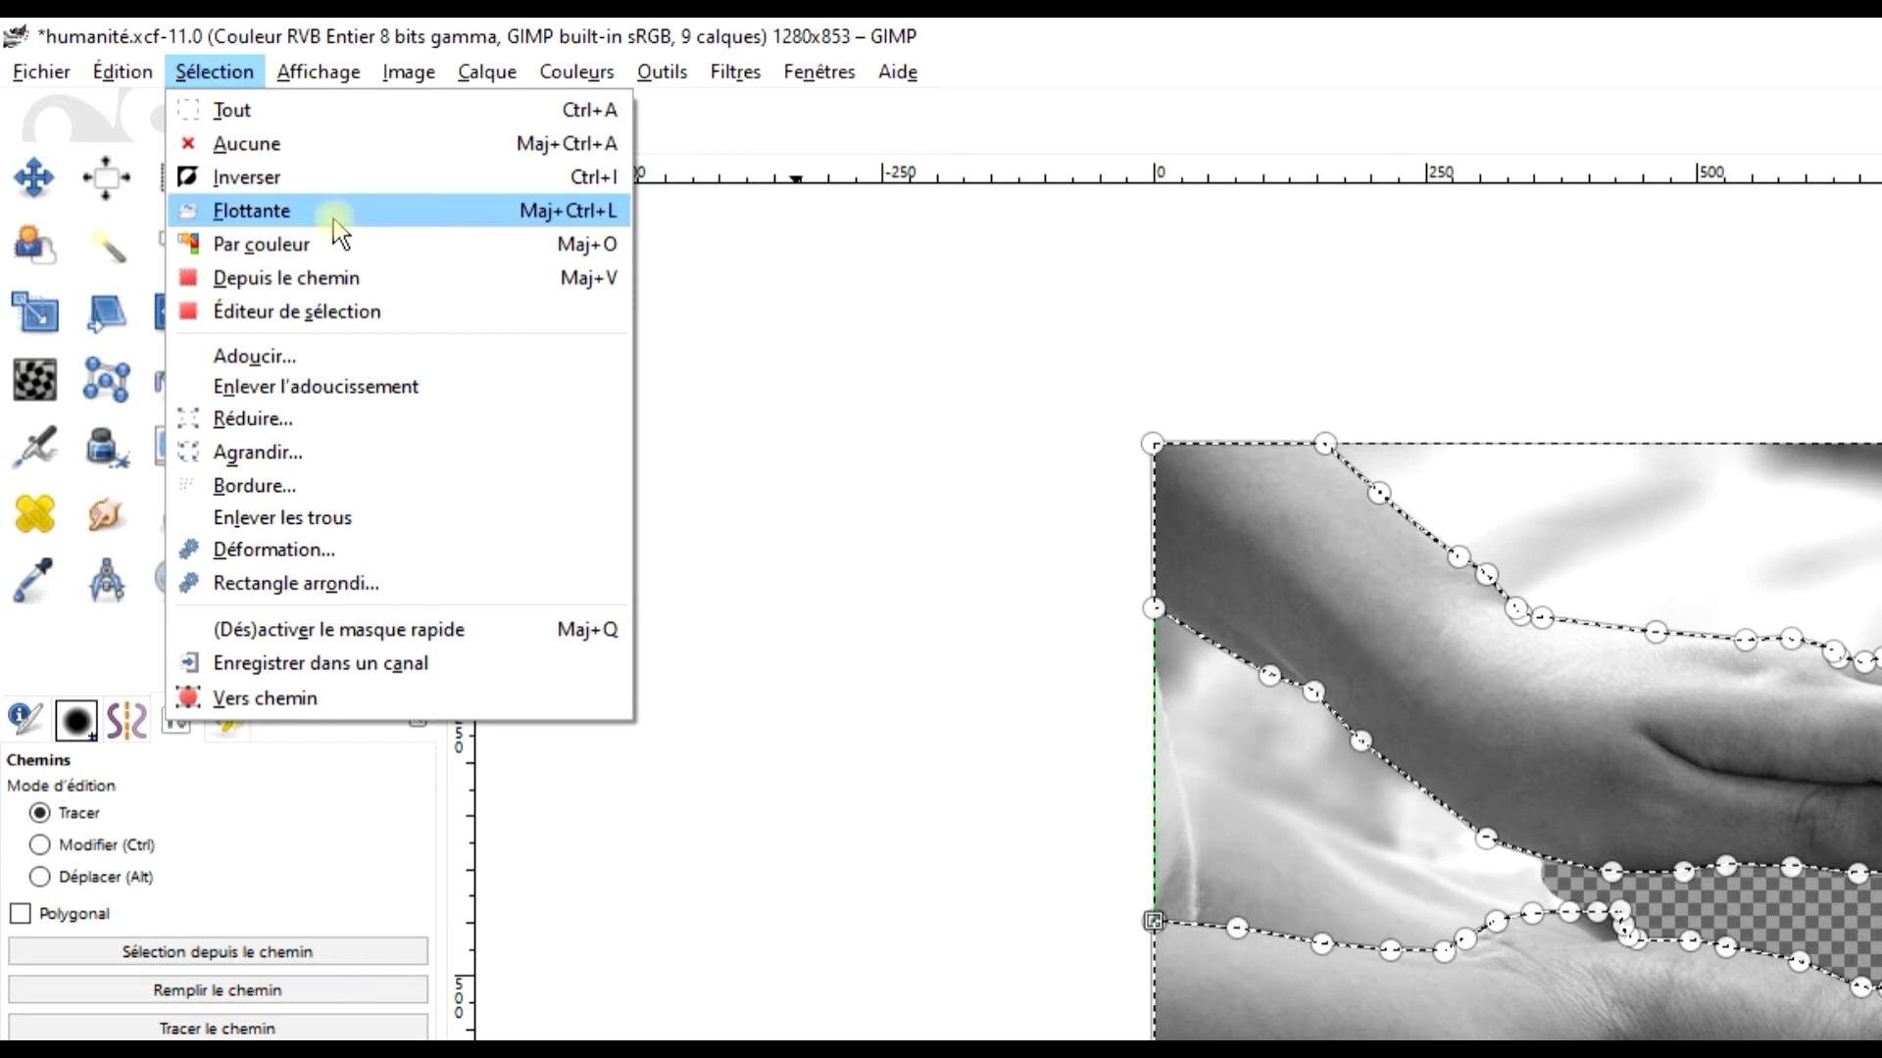
click(341, 178)
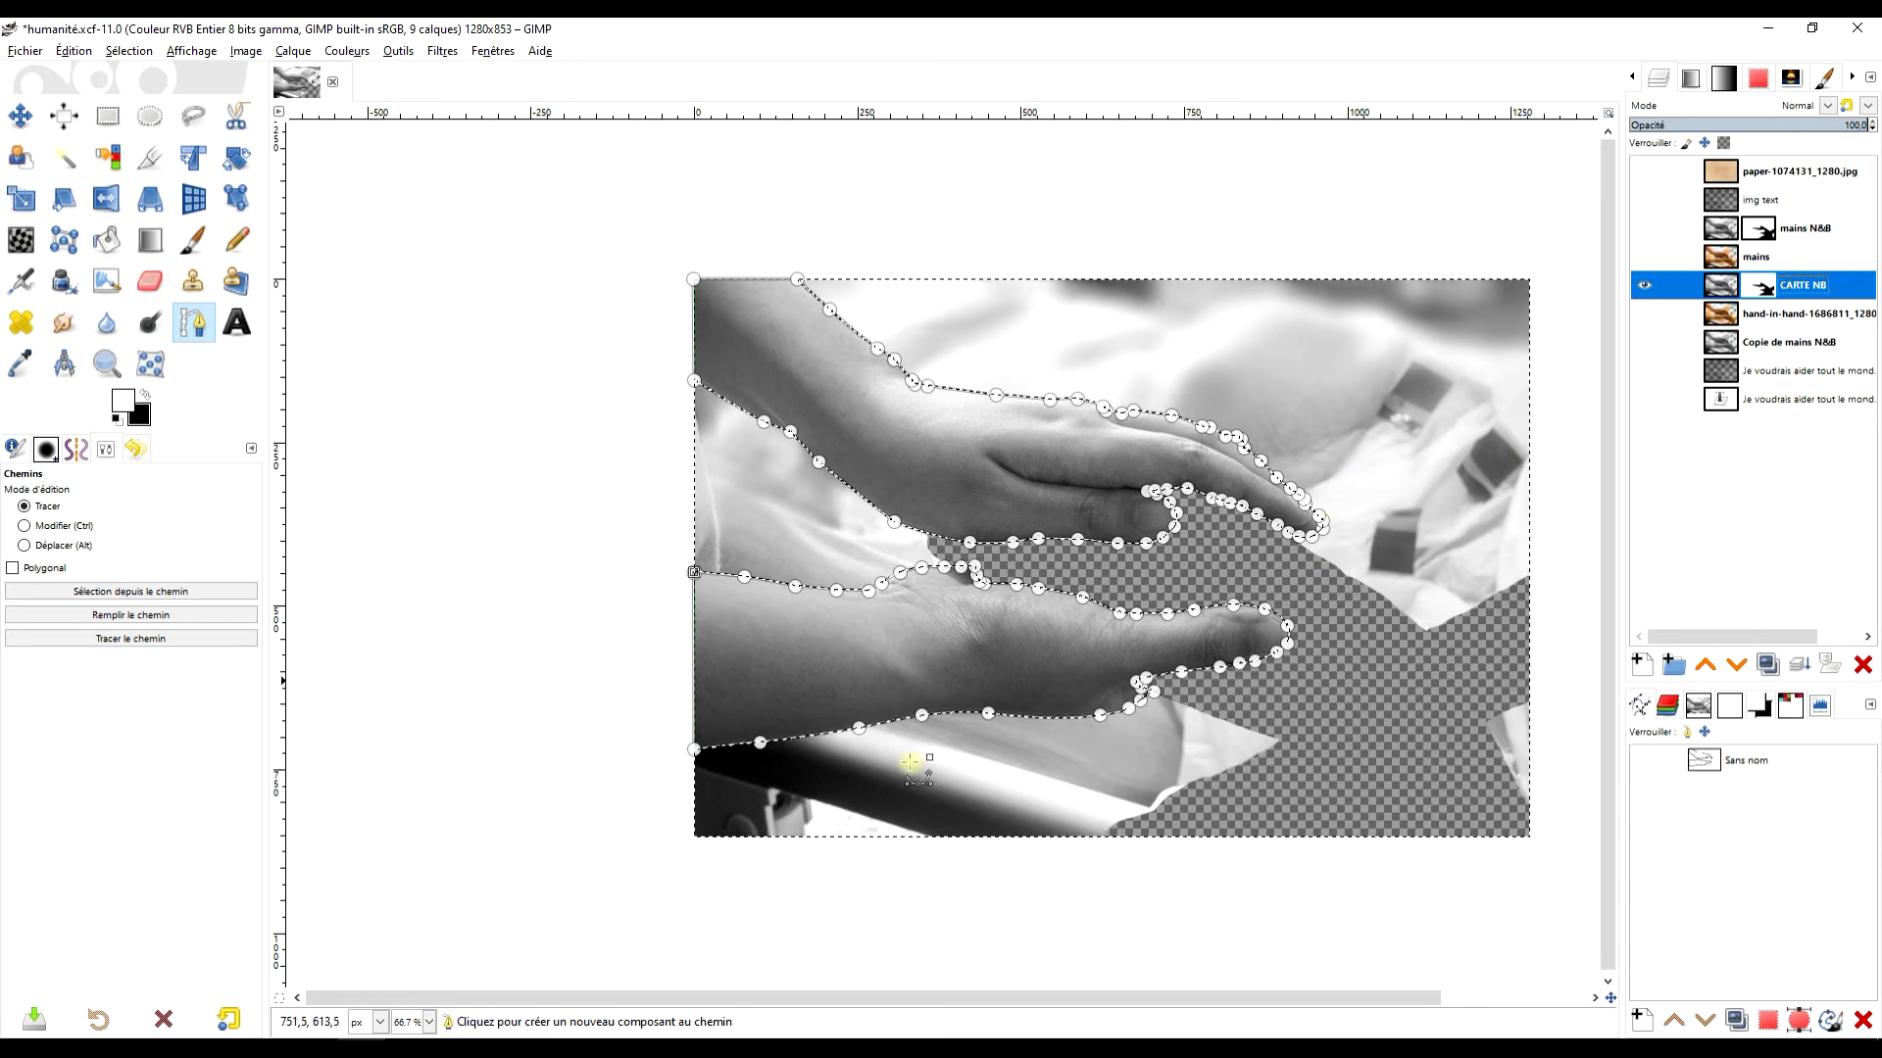
- Fill the selected area around the hands with black on the CARTE NB layer's mask and remove the selection
drag(138, 414, 1298, 340)
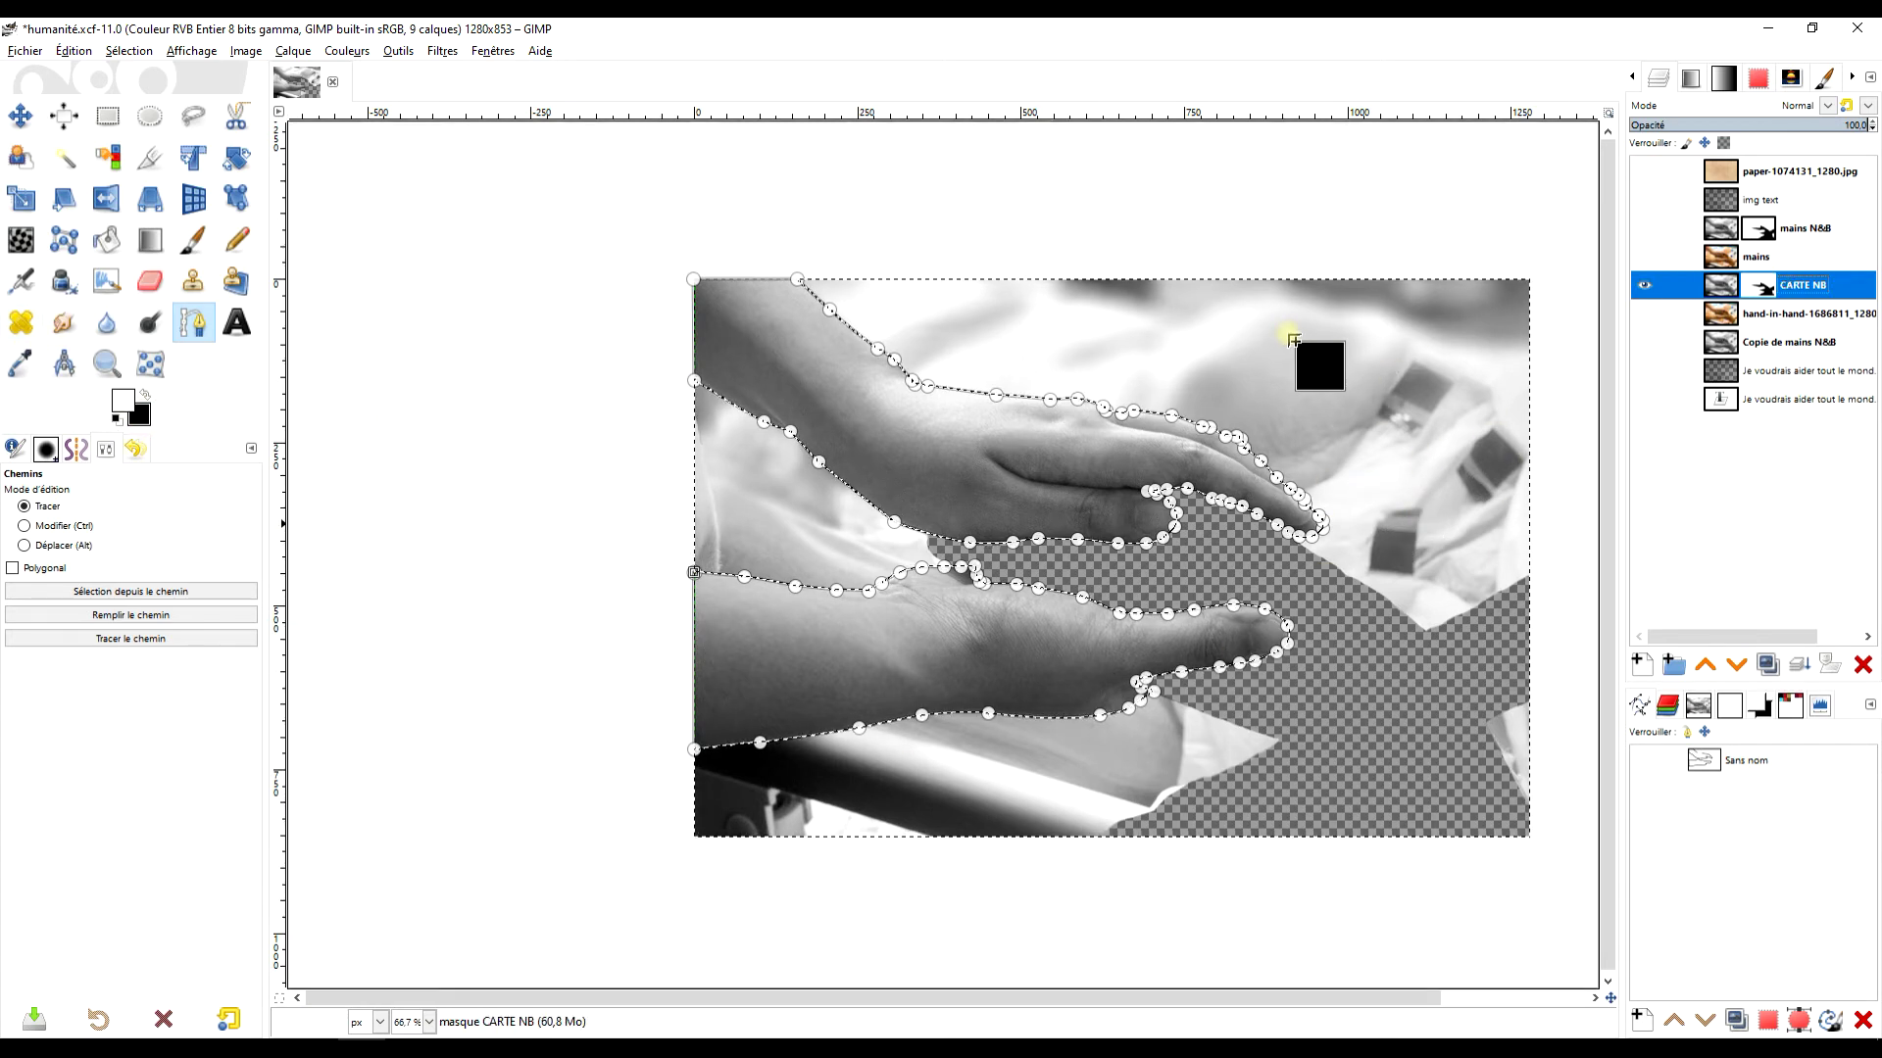
drag(1061, 242, 1017, 227)
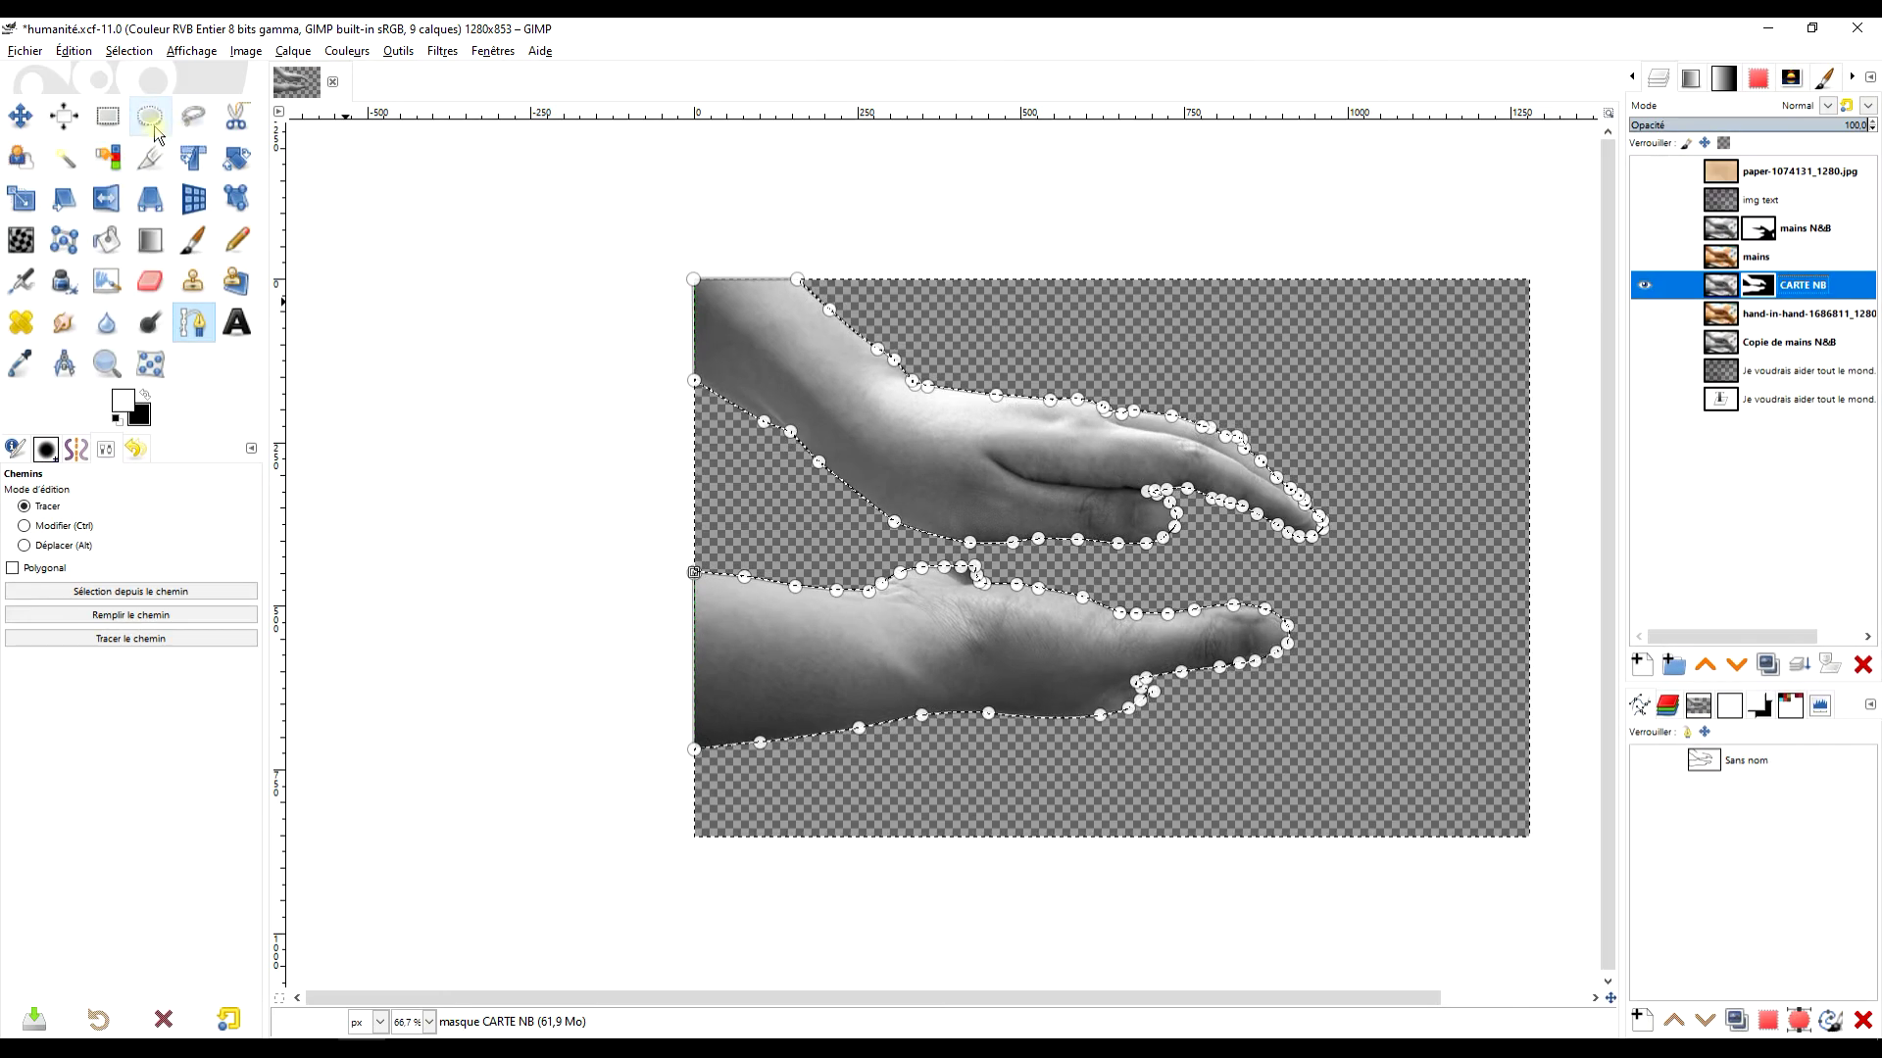
key(e)
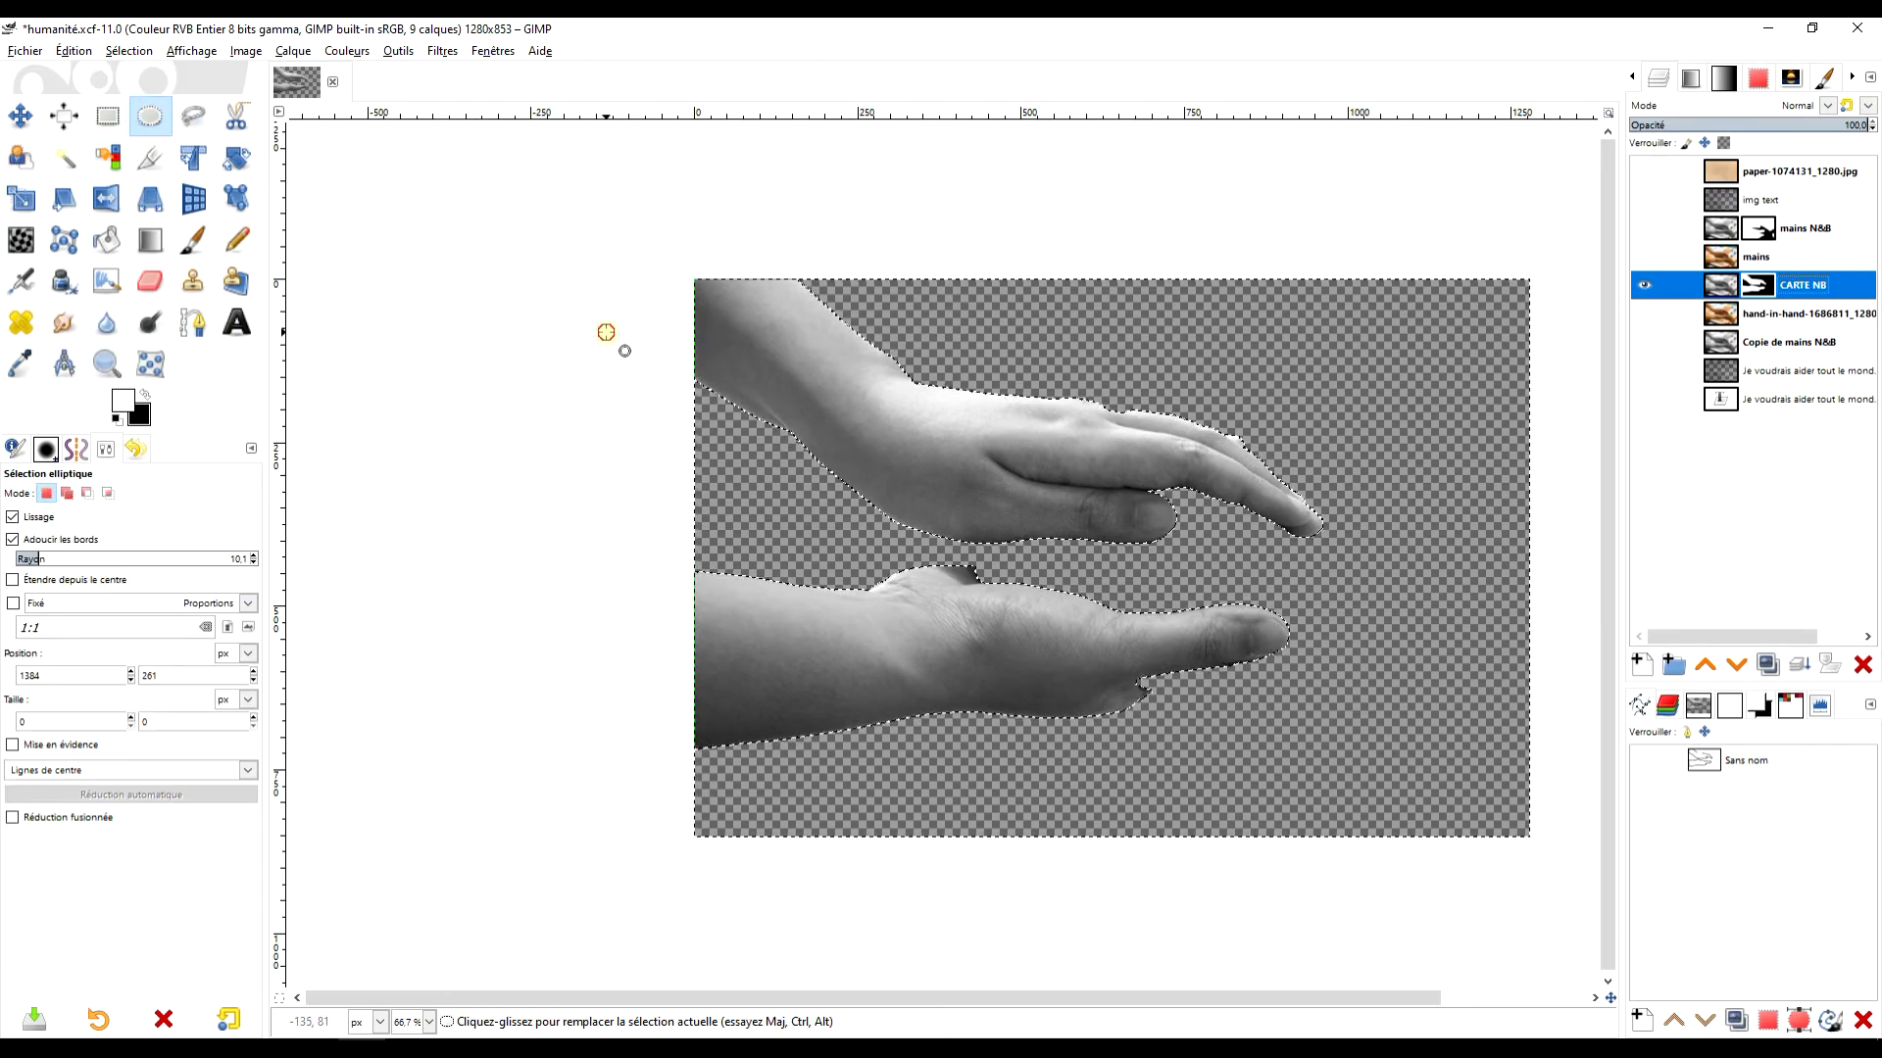
drag(1264, 401, 1140, 416)
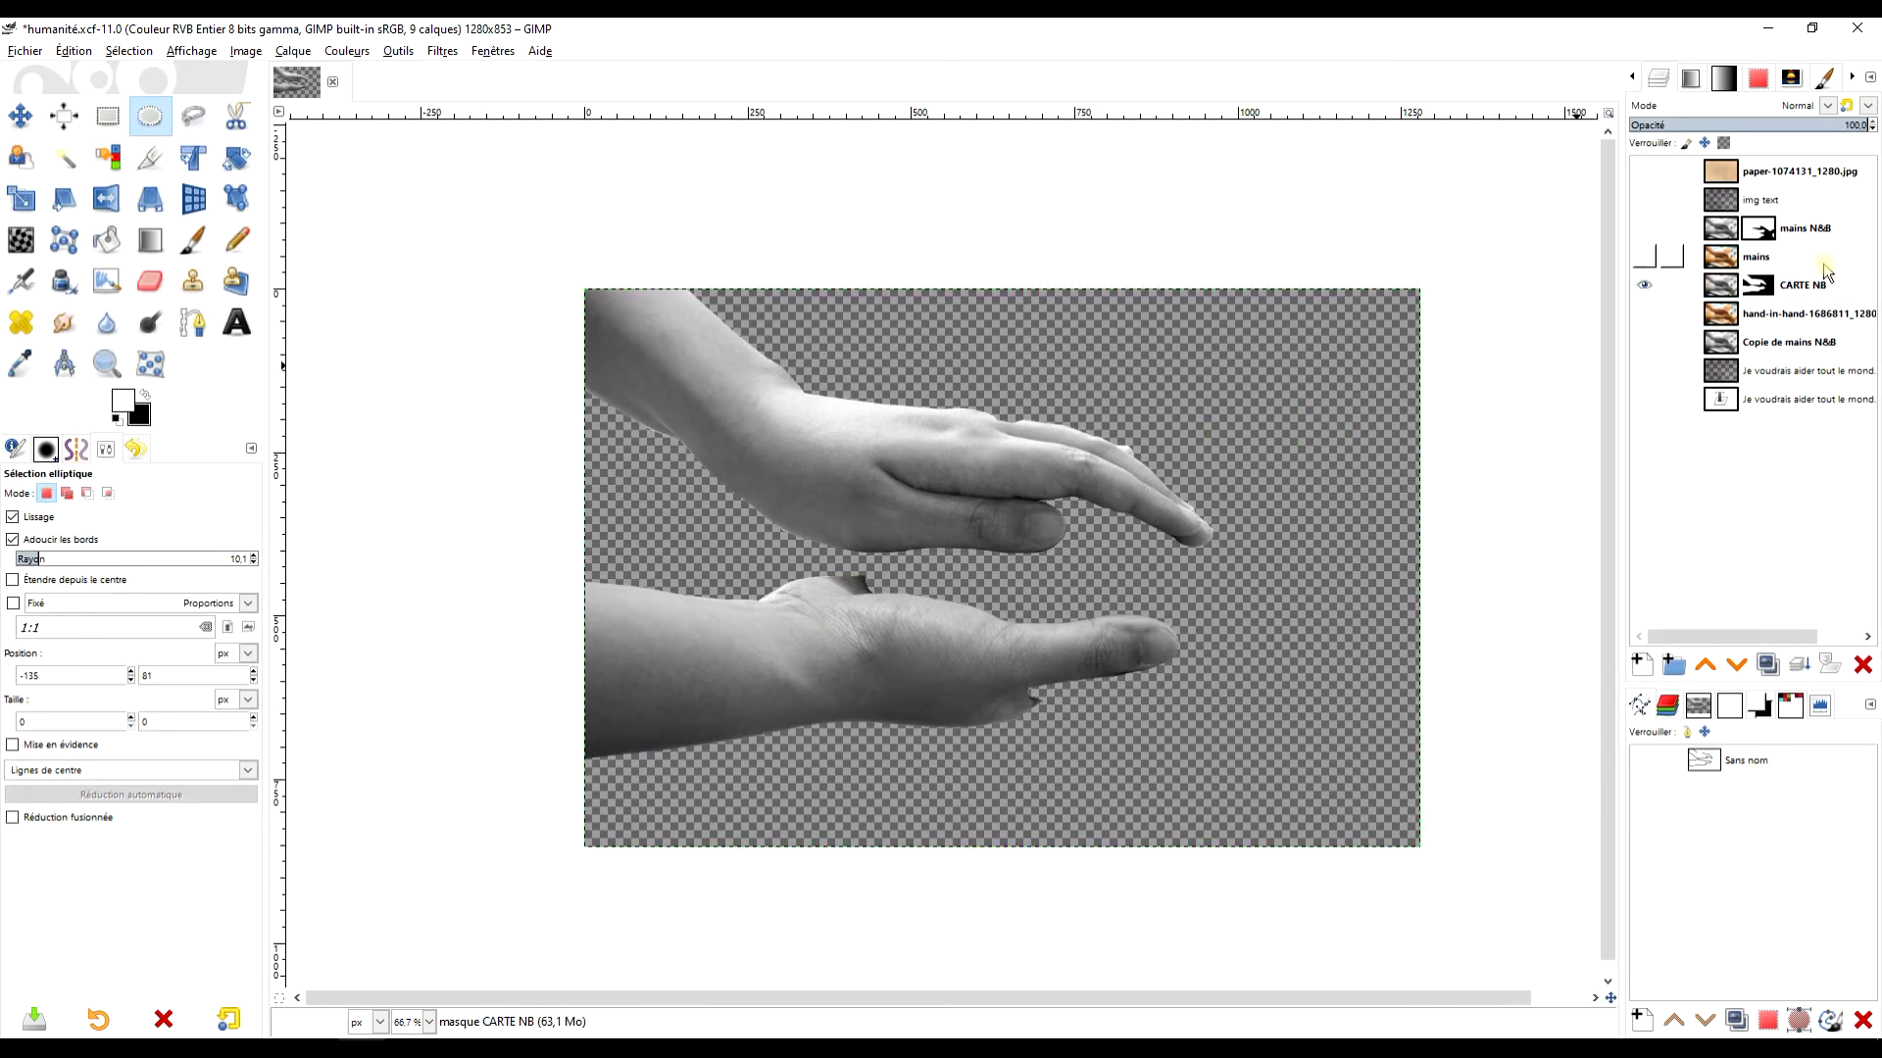
- Add MAIN to the beginning of the CARTE NB layer's name
click(1787, 287)
double_click(1788, 286)
key(Left)
text(MAIN)
key(Return)
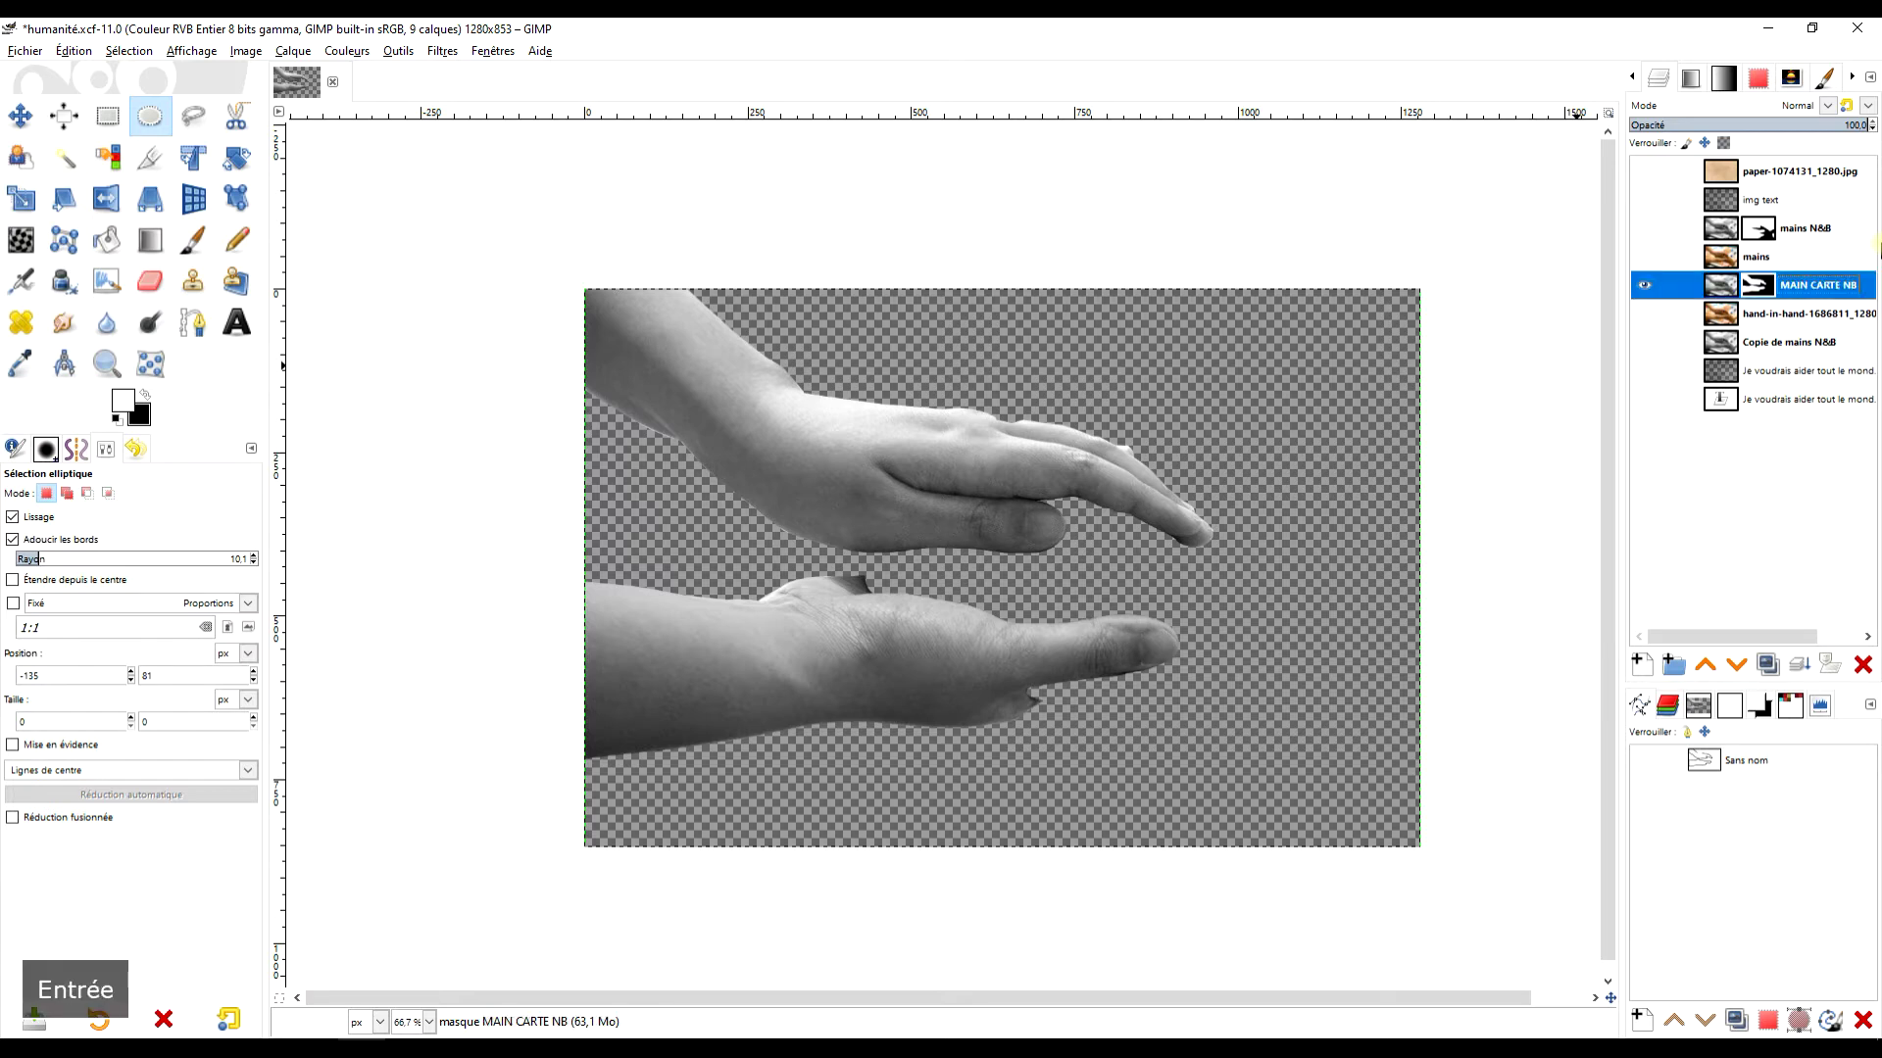
- Correct the layer's name to MAINS CARTE NB
double_click(1808, 287)
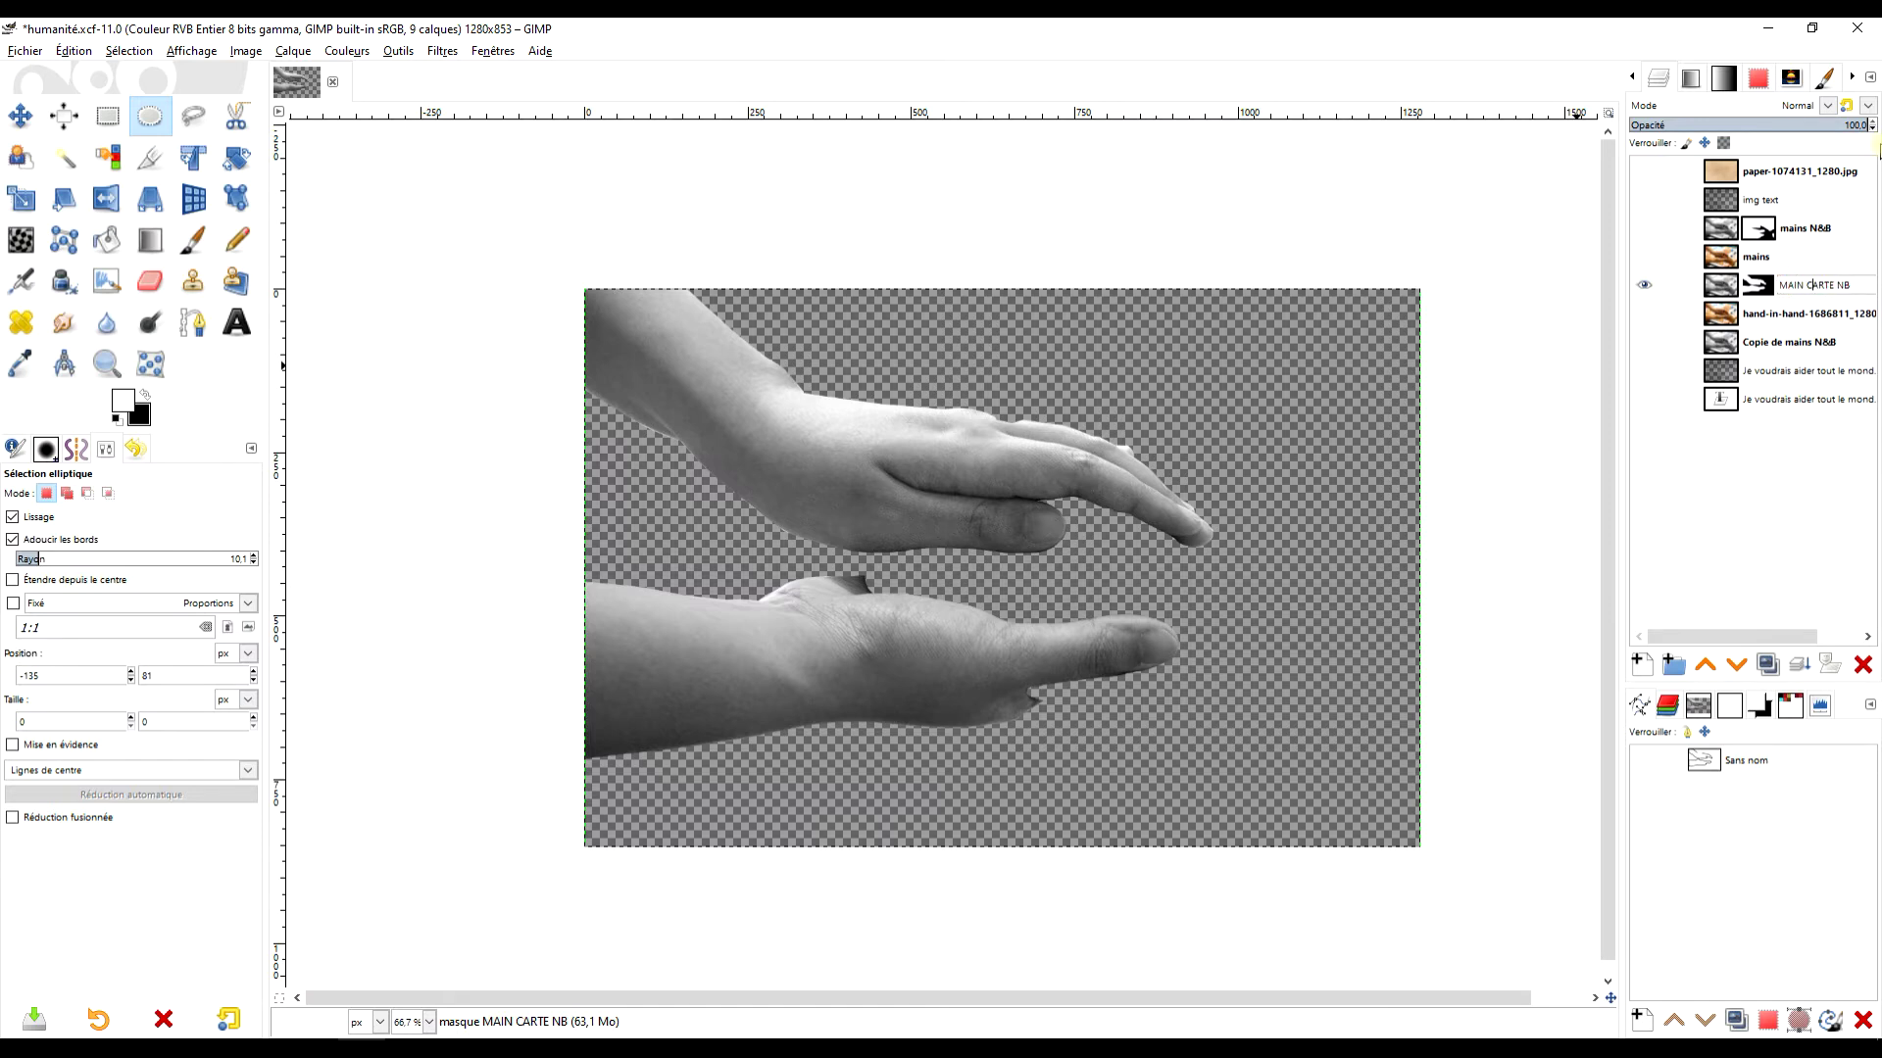
key(Left)
text(S)
key(Return)
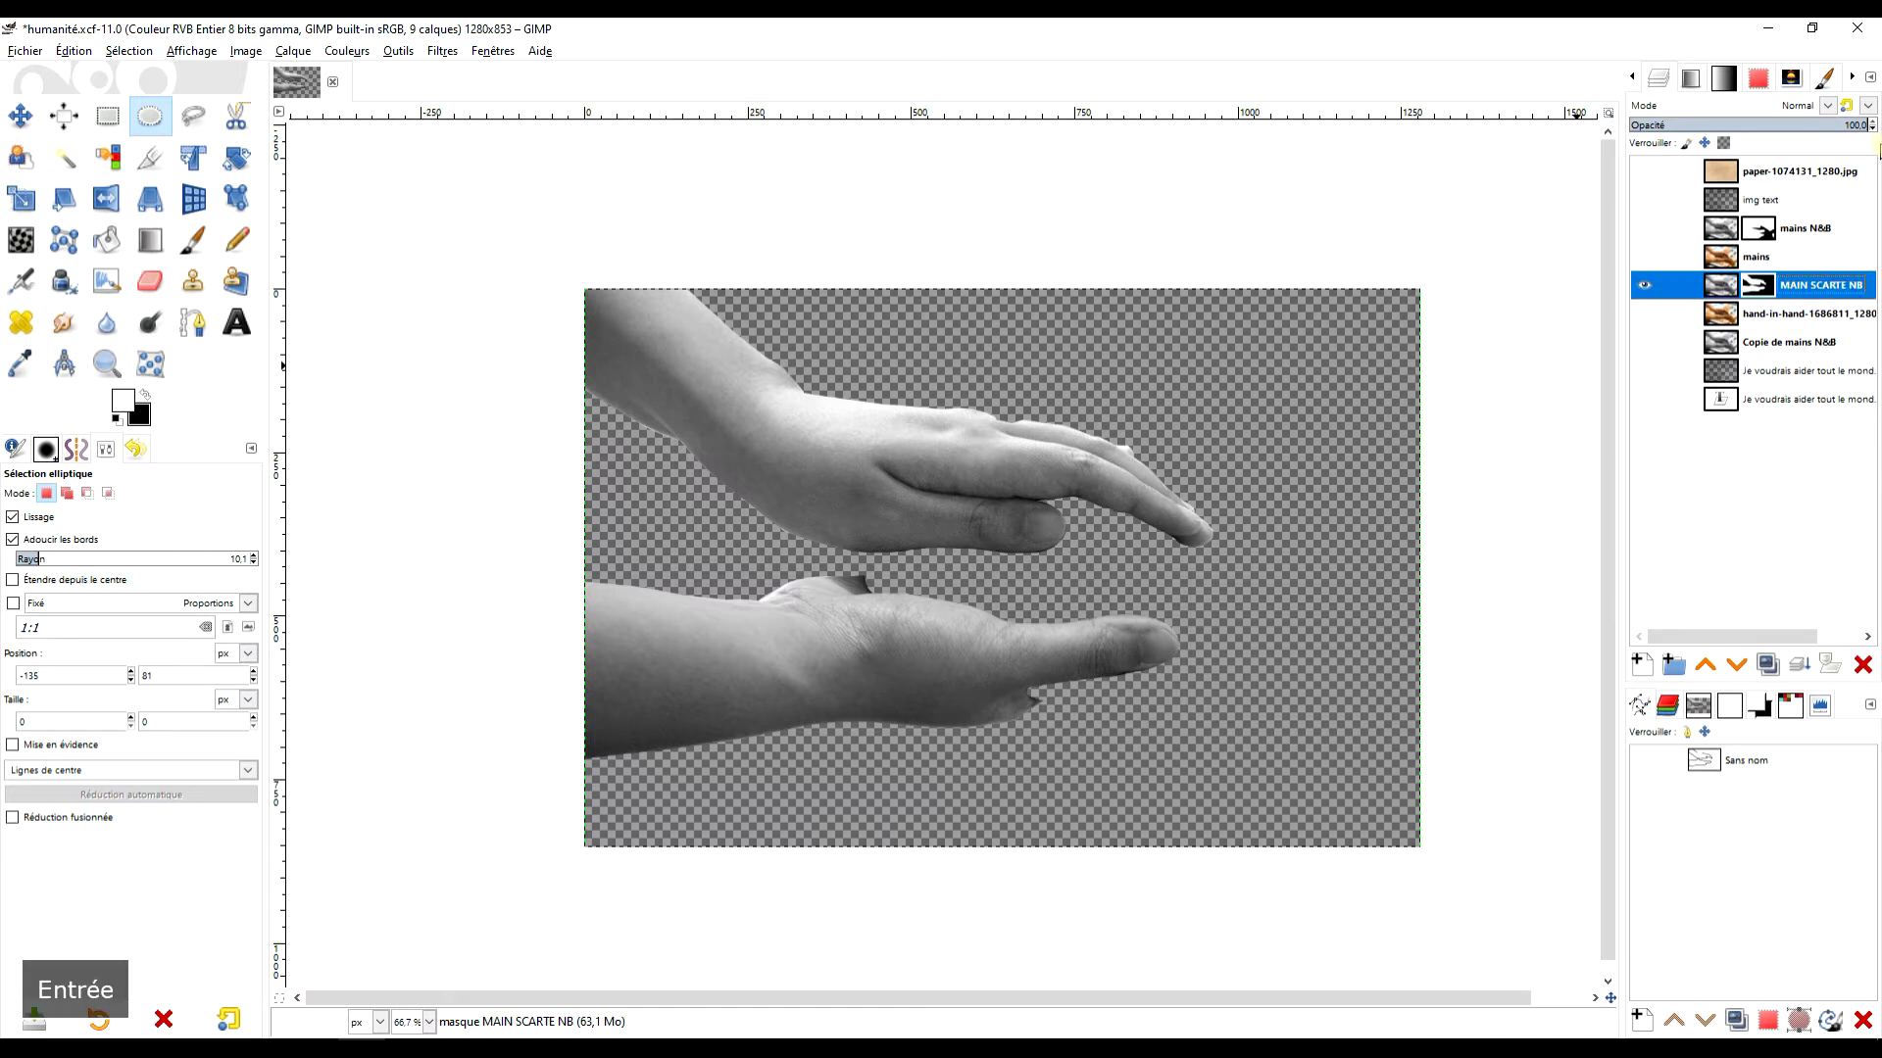
double_click(1803, 284)
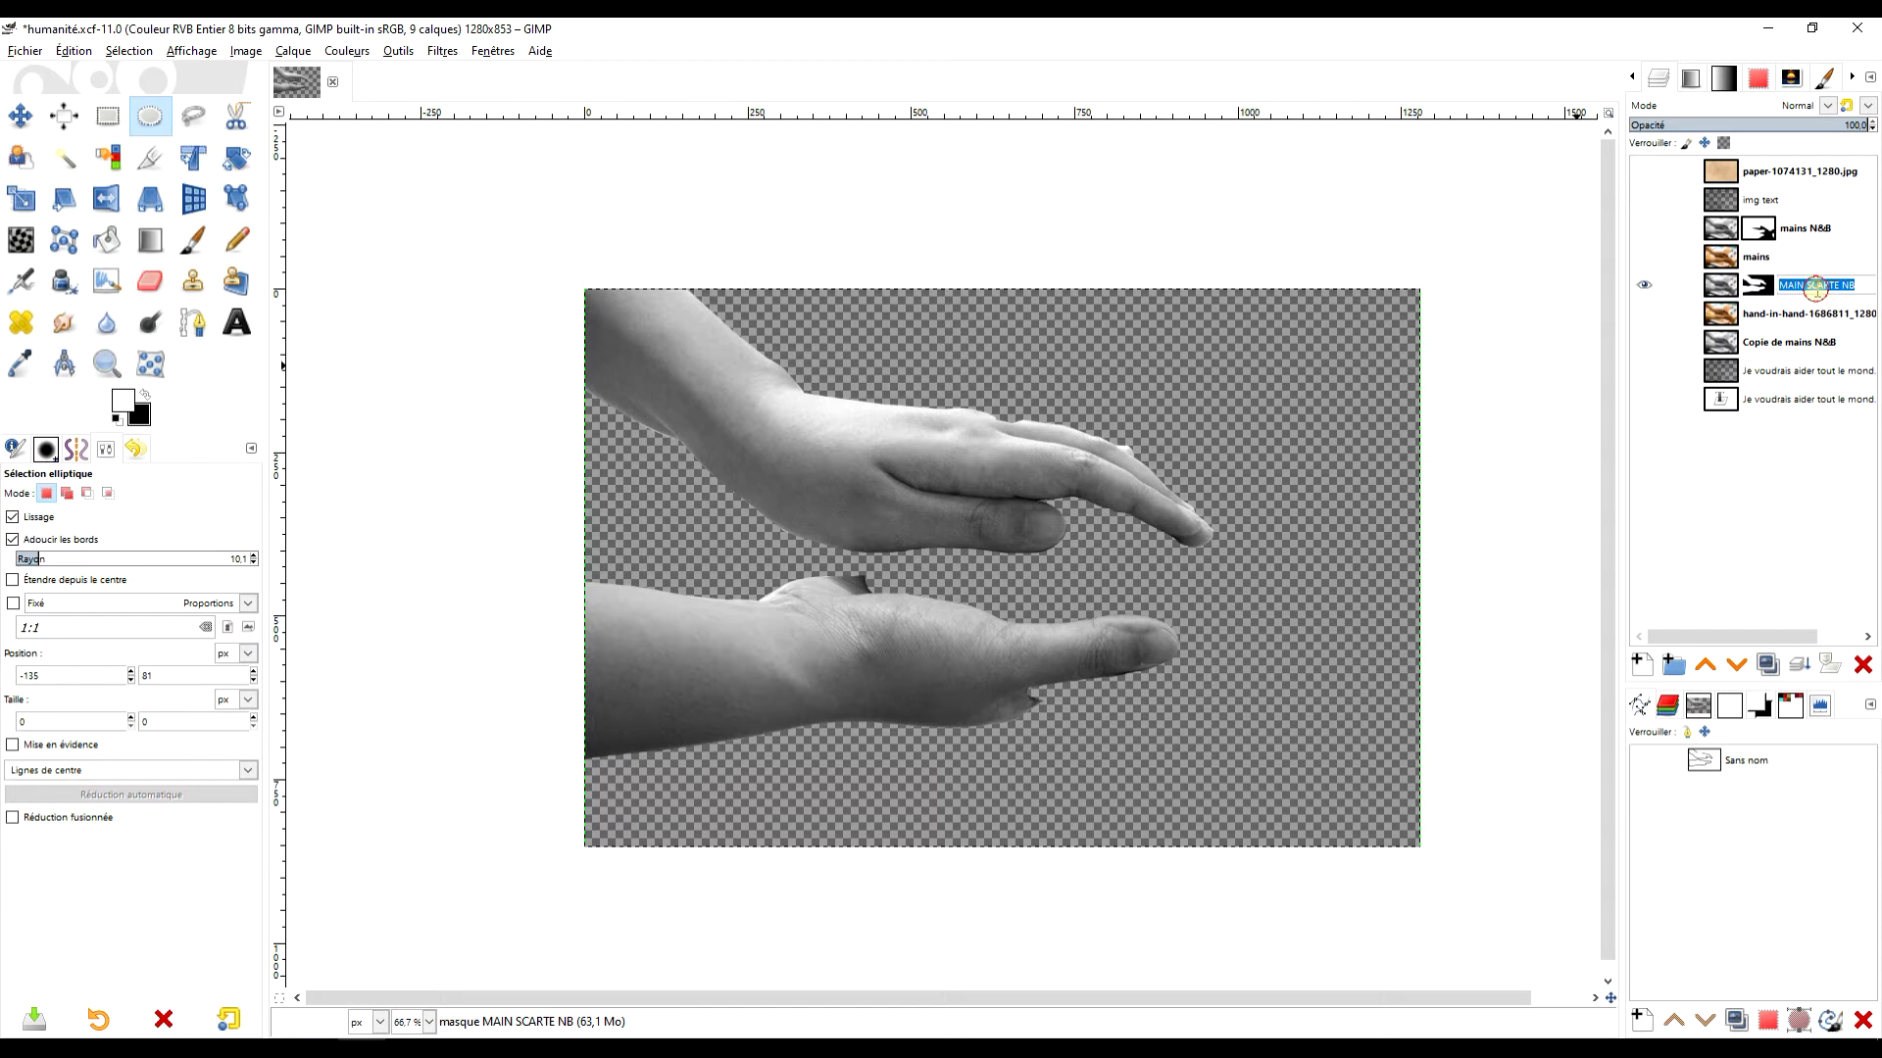
key(Left)
key(BackSpace)
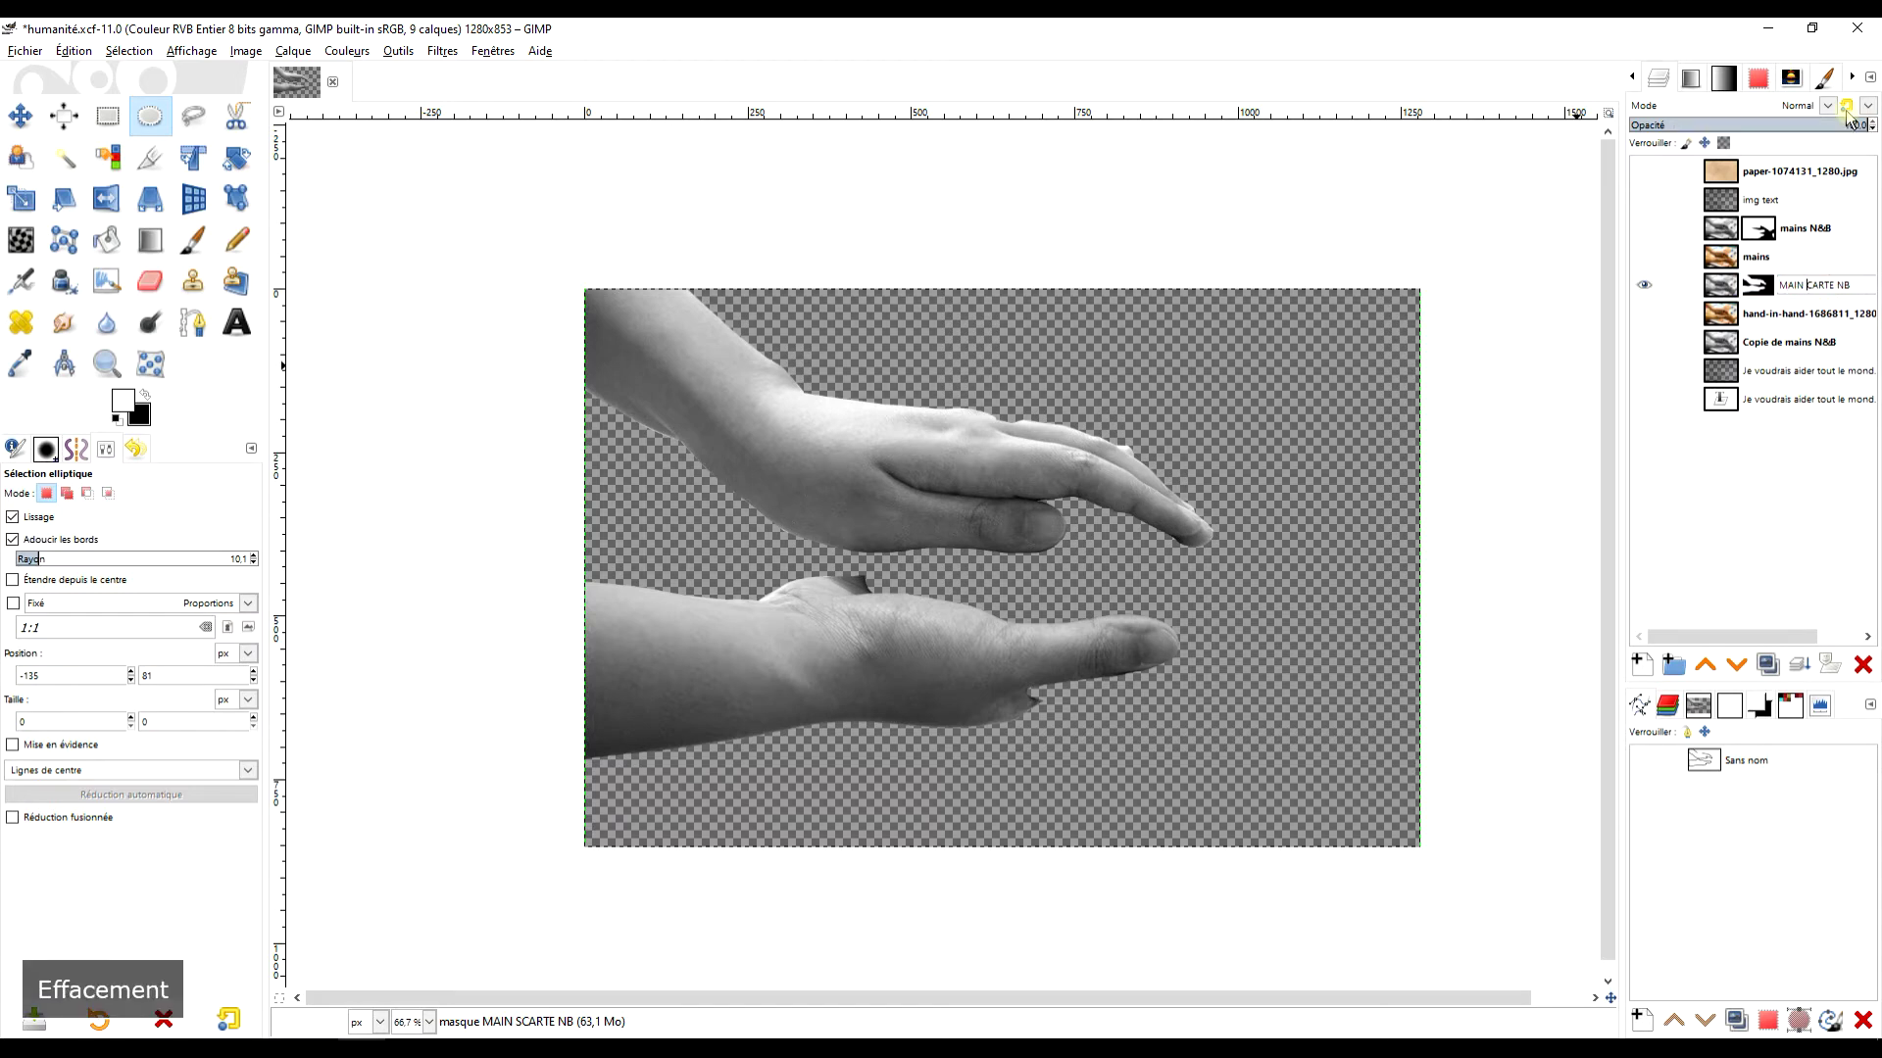
key(Return)
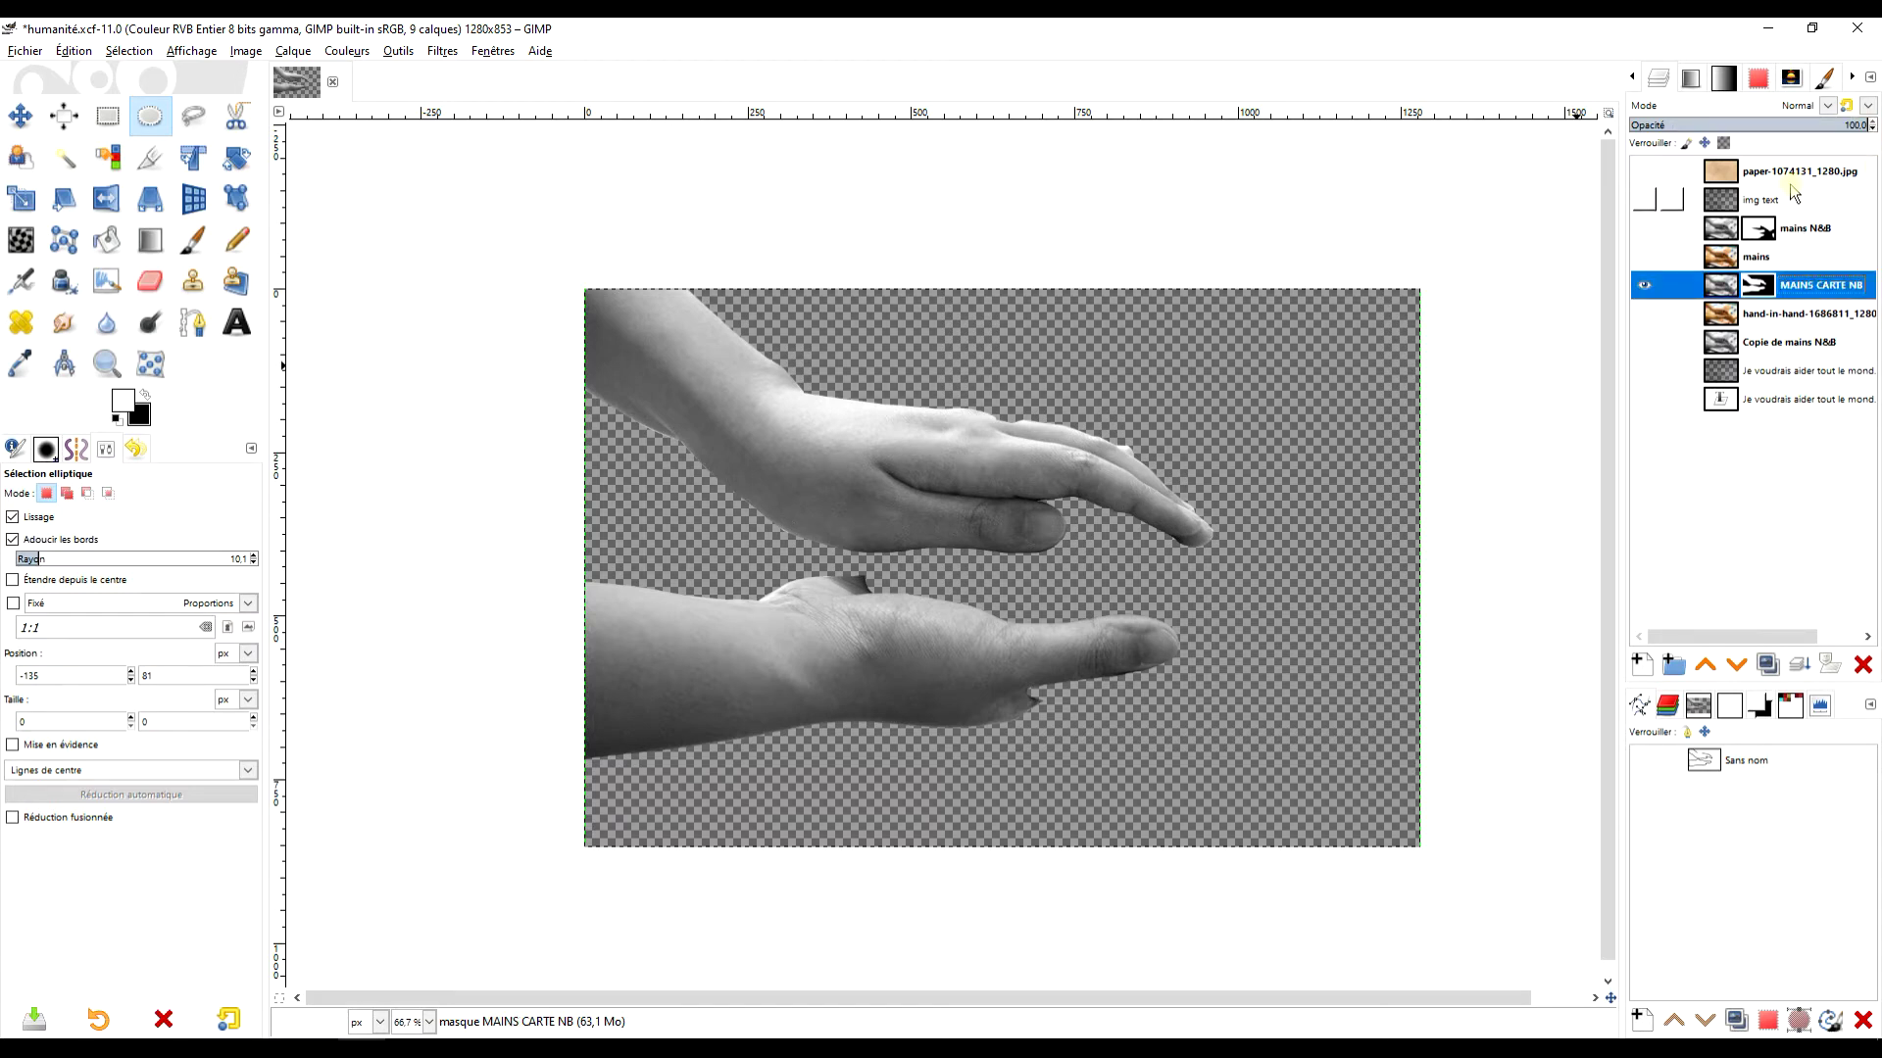
- Show the original colour hand-in-hand layer and switch the mains N&B layer on and off to compare the result
click(1644, 316)
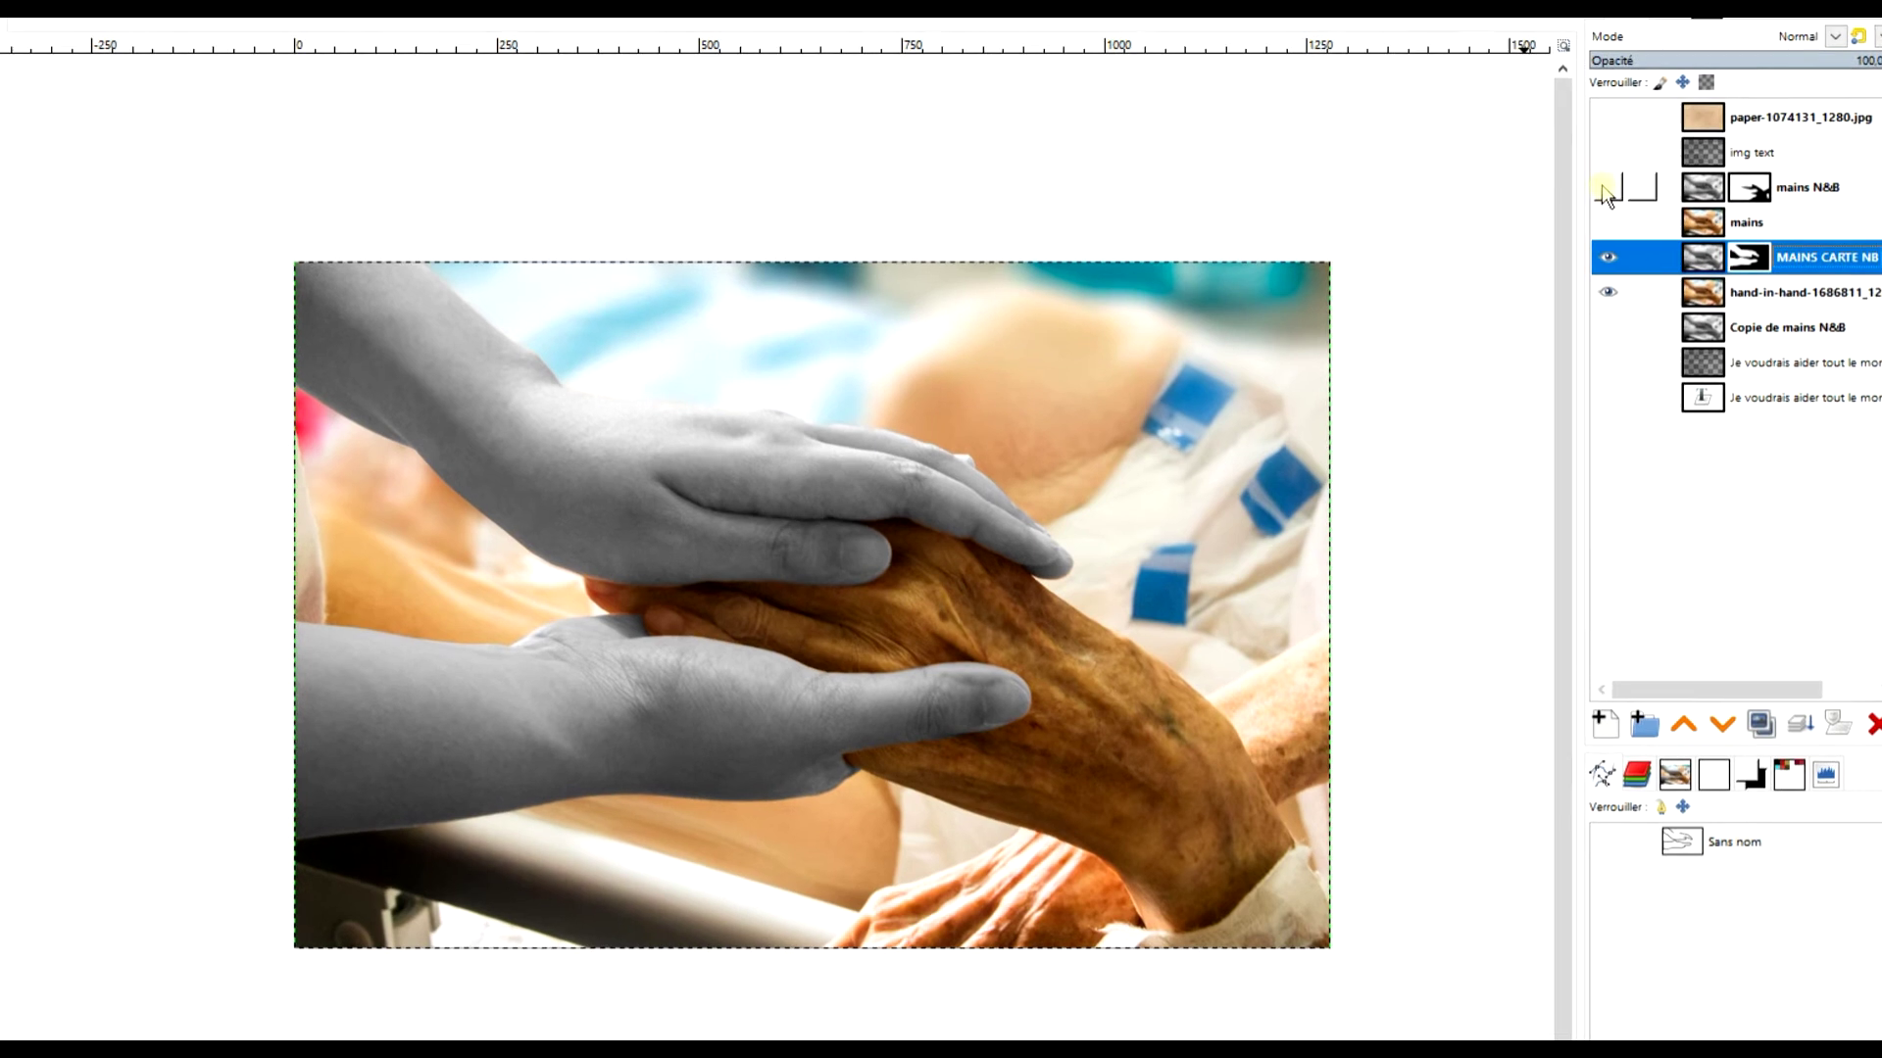
click(1617, 201)
click(1617, 201)
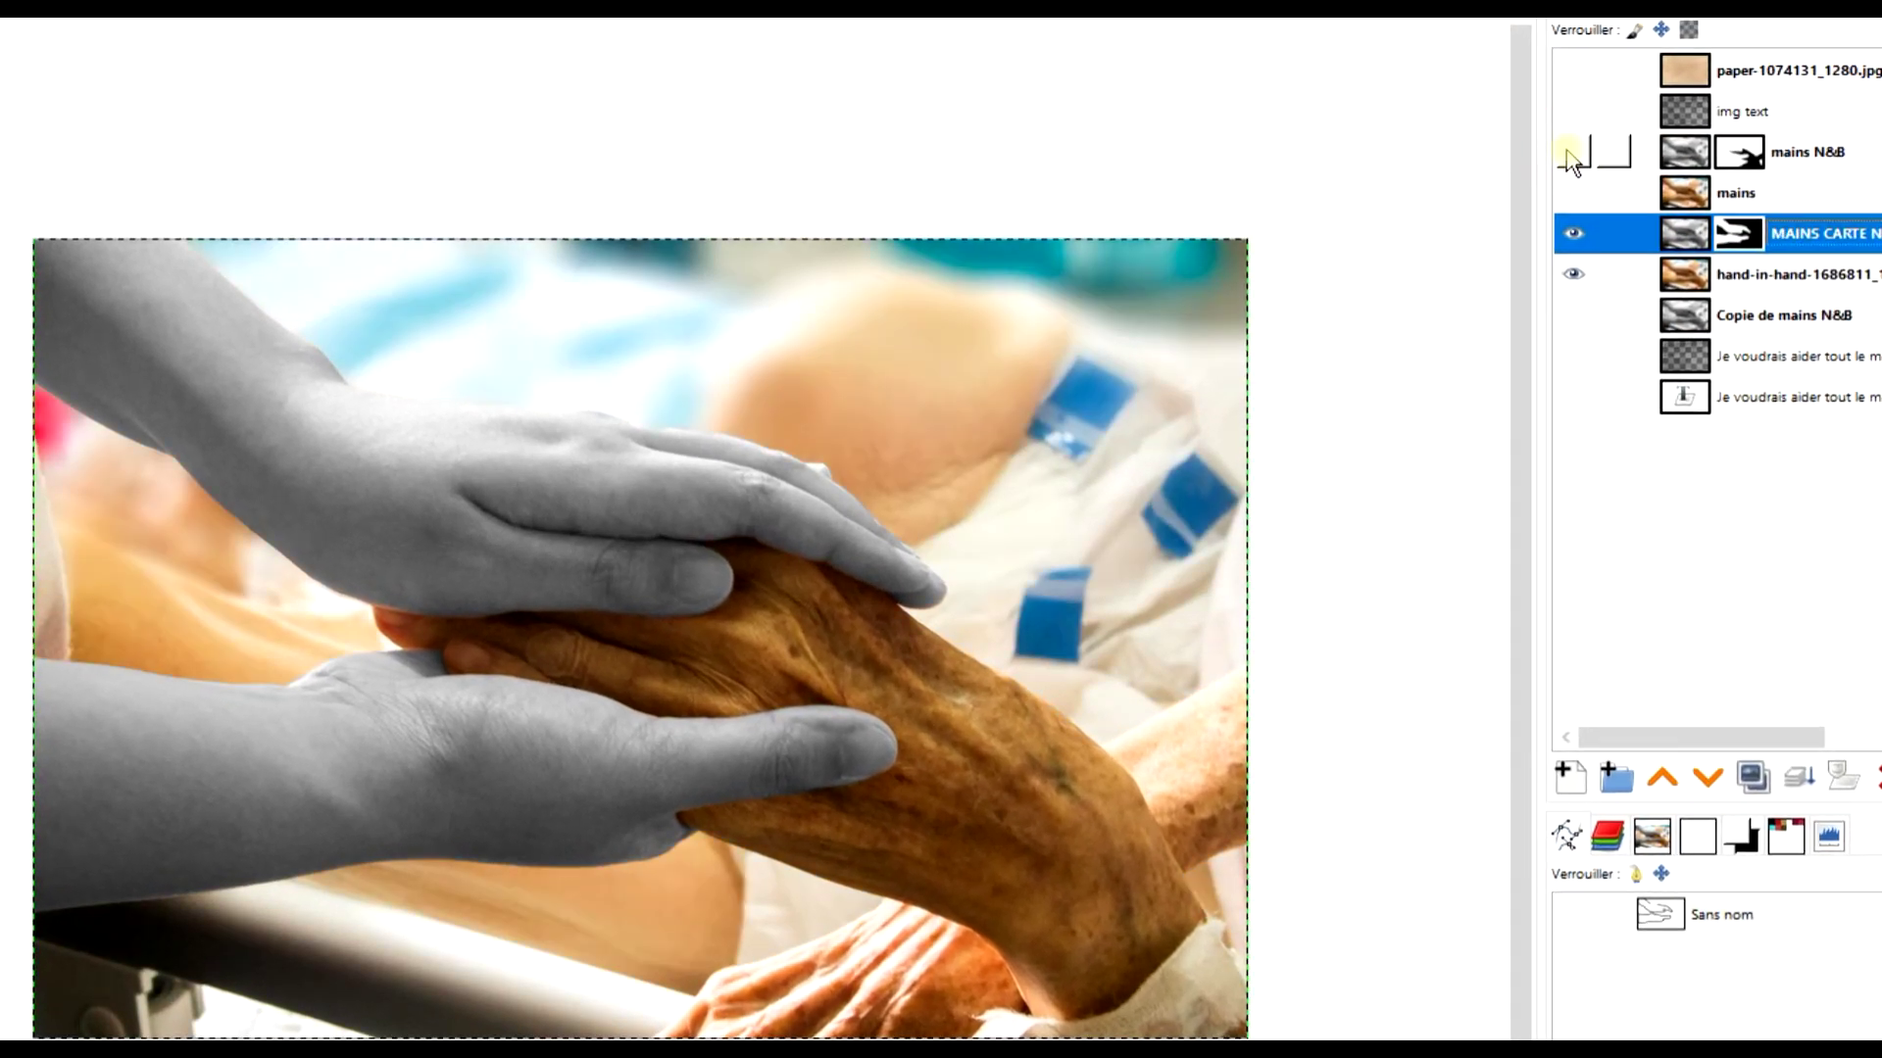
click(1570, 154)
click(1570, 154)
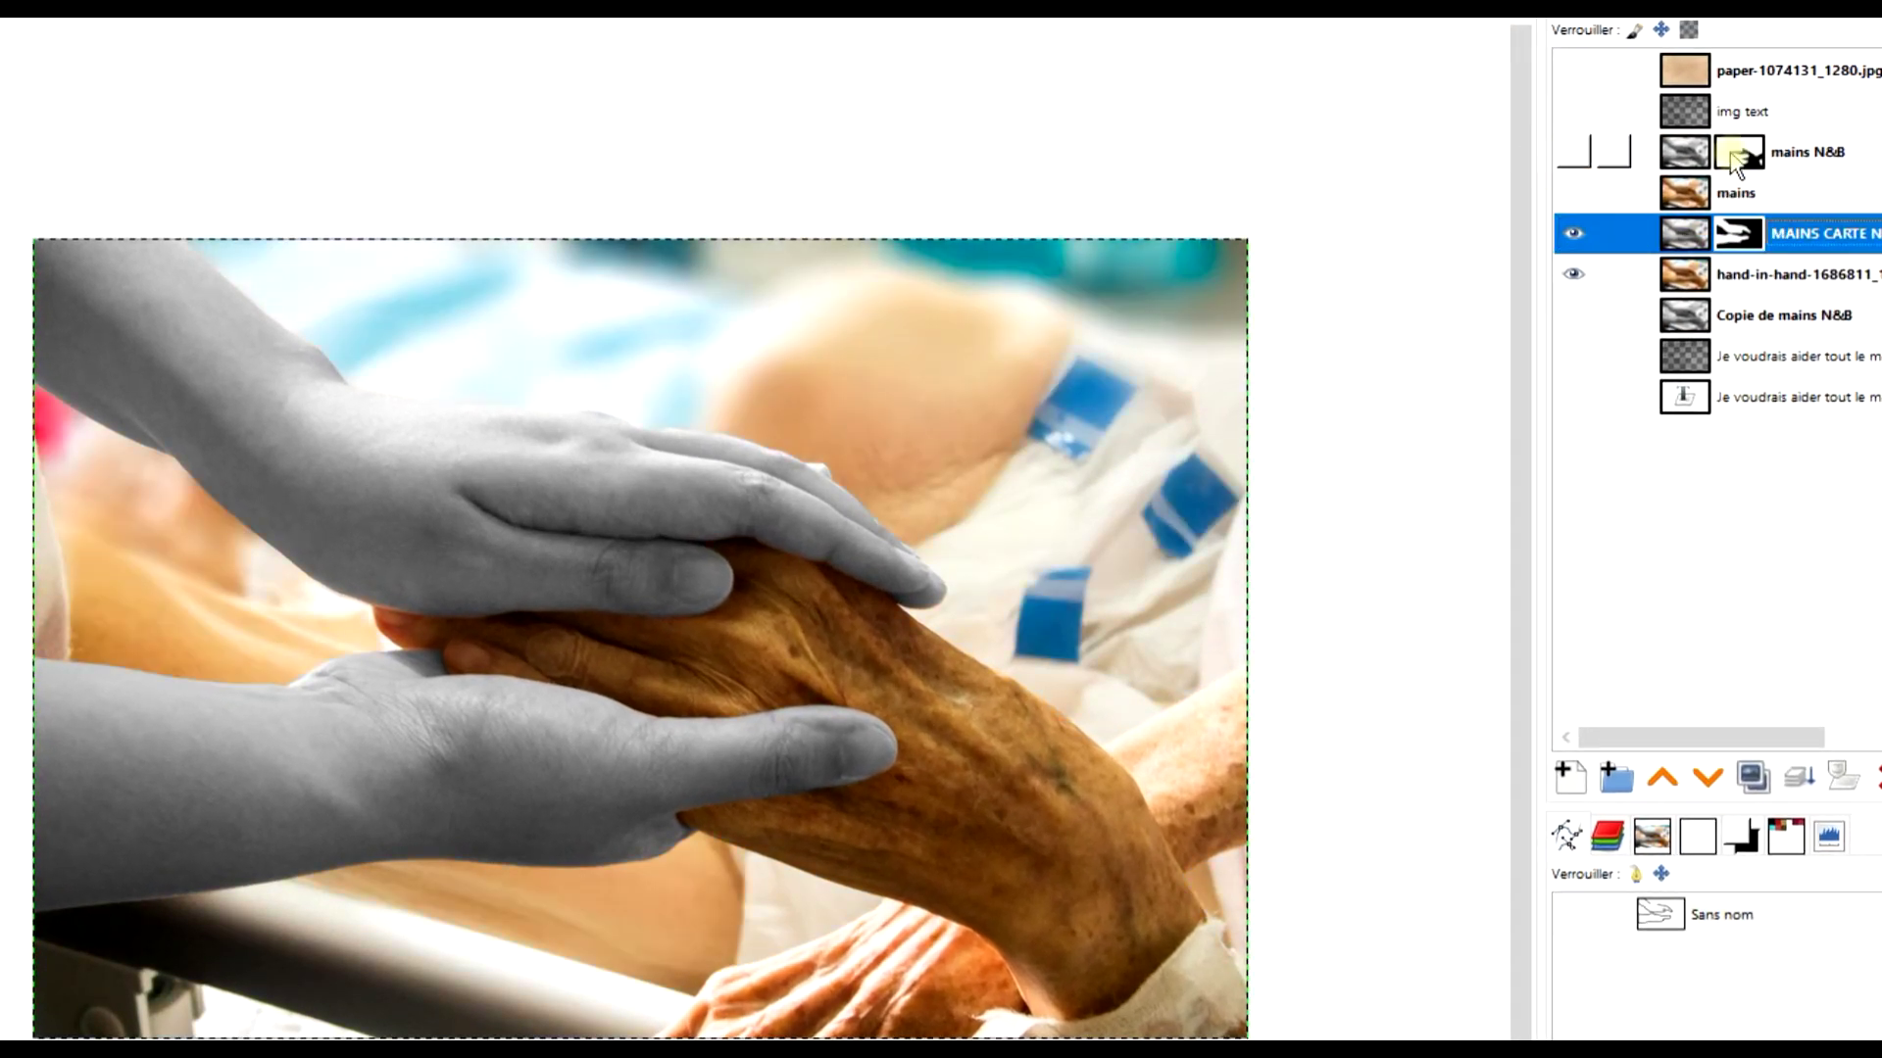
click(1693, 157)
click(1574, 153)
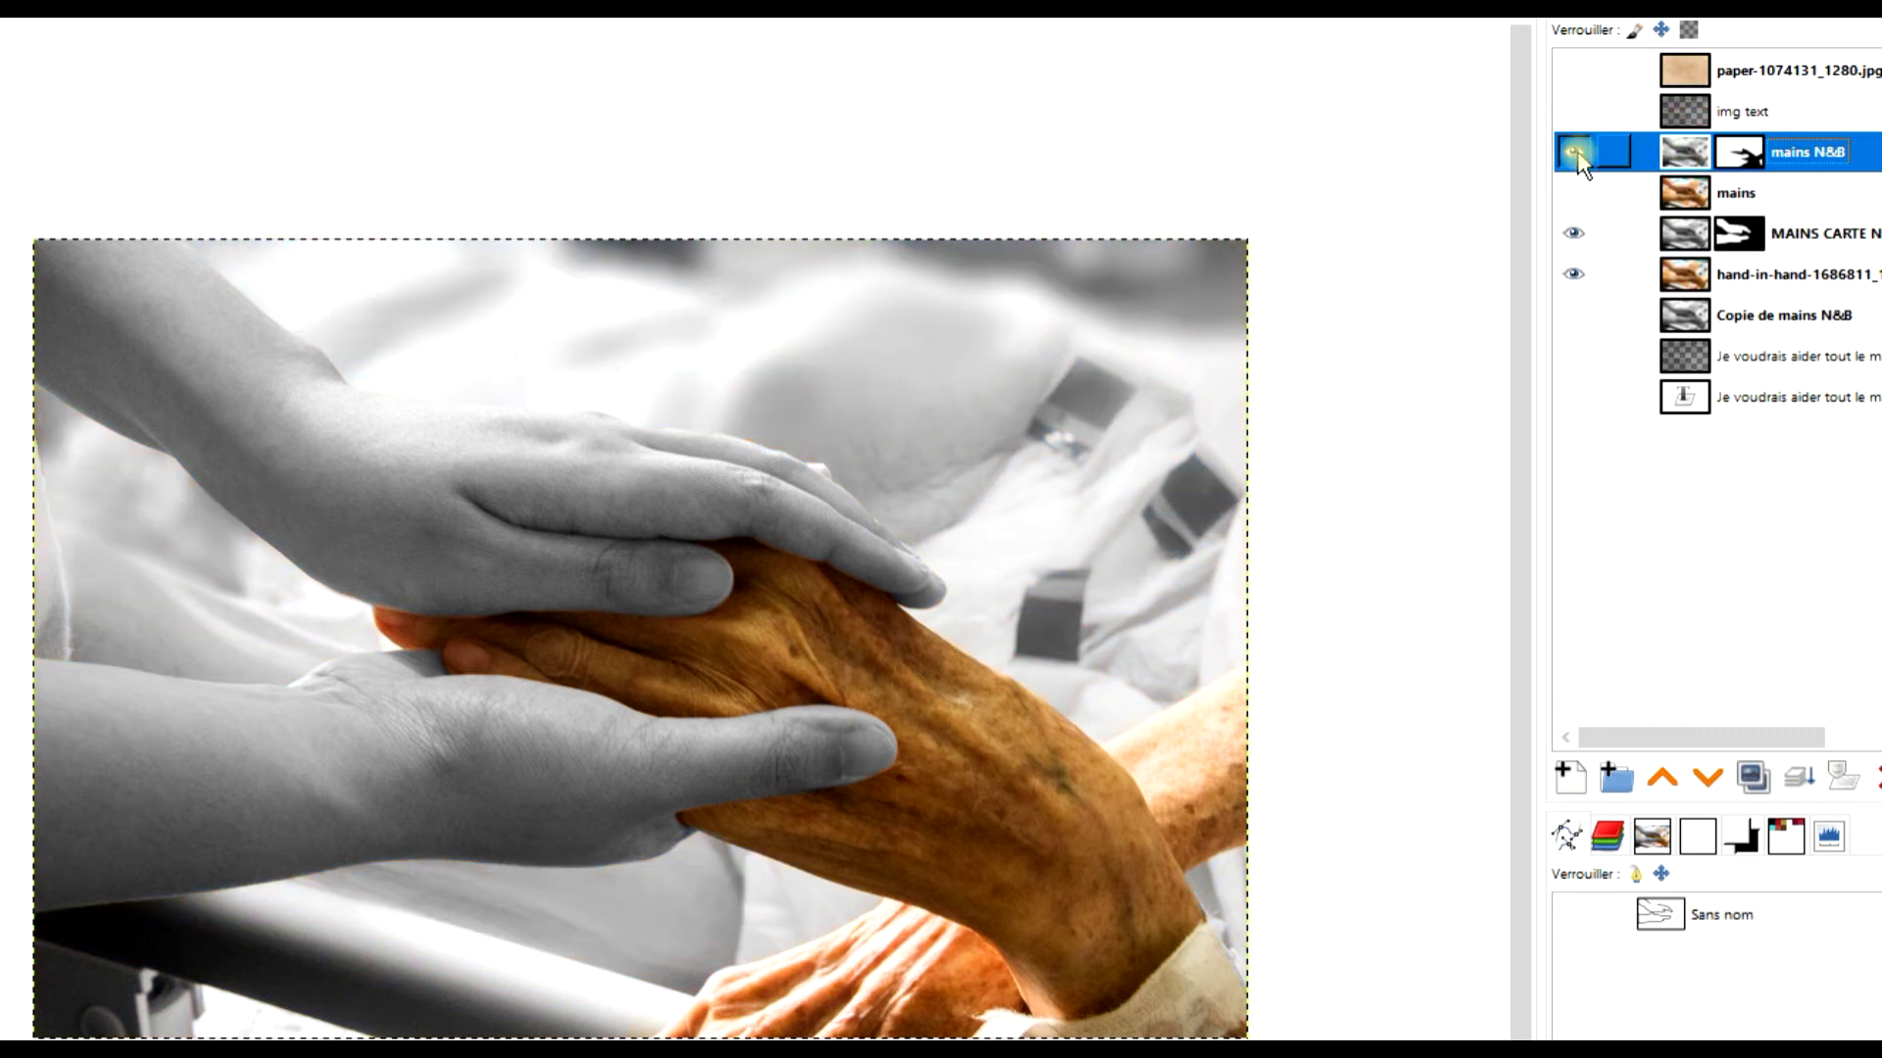
click(1574, 154)
- Move the mains N&B layer directly below MAINS CARTE NB and make it visible
drag(1677, 161, 1761, 233)
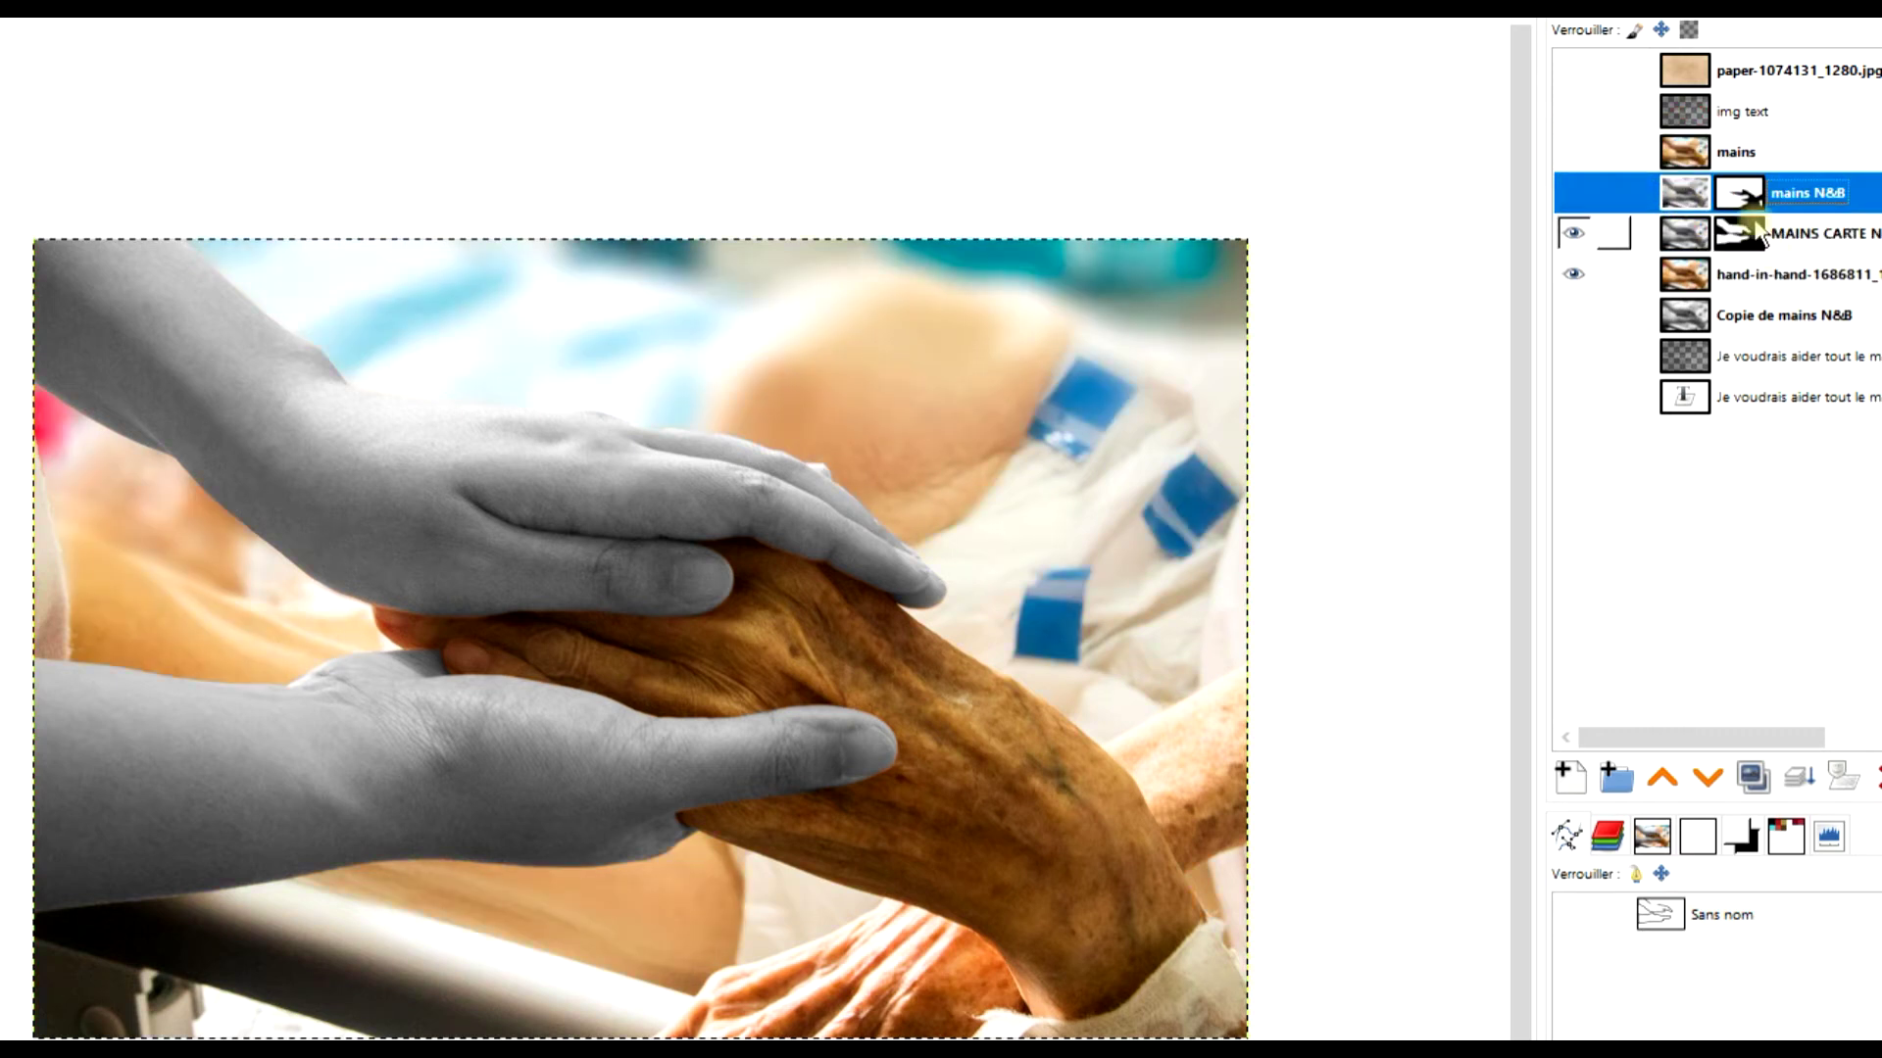
click(1573, 194)
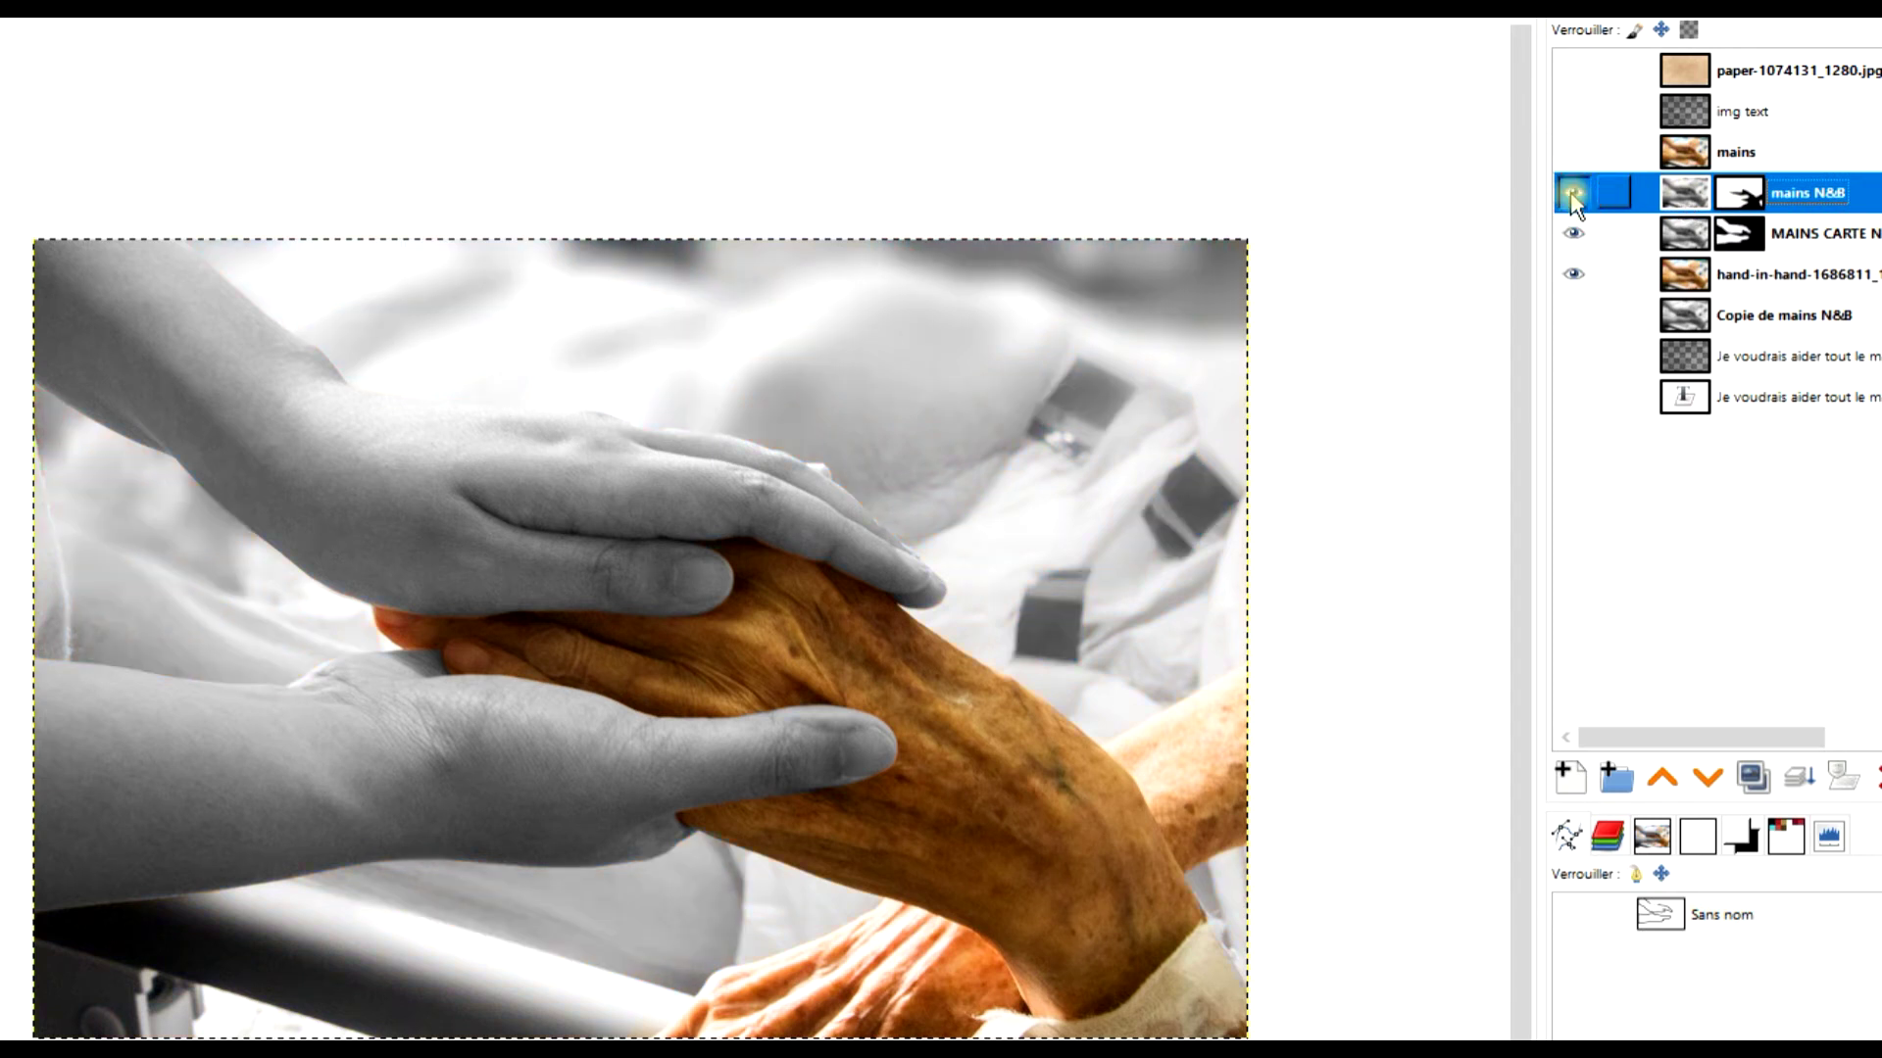
drag(1573, 200, 1607, 247)
click(1574, 196)
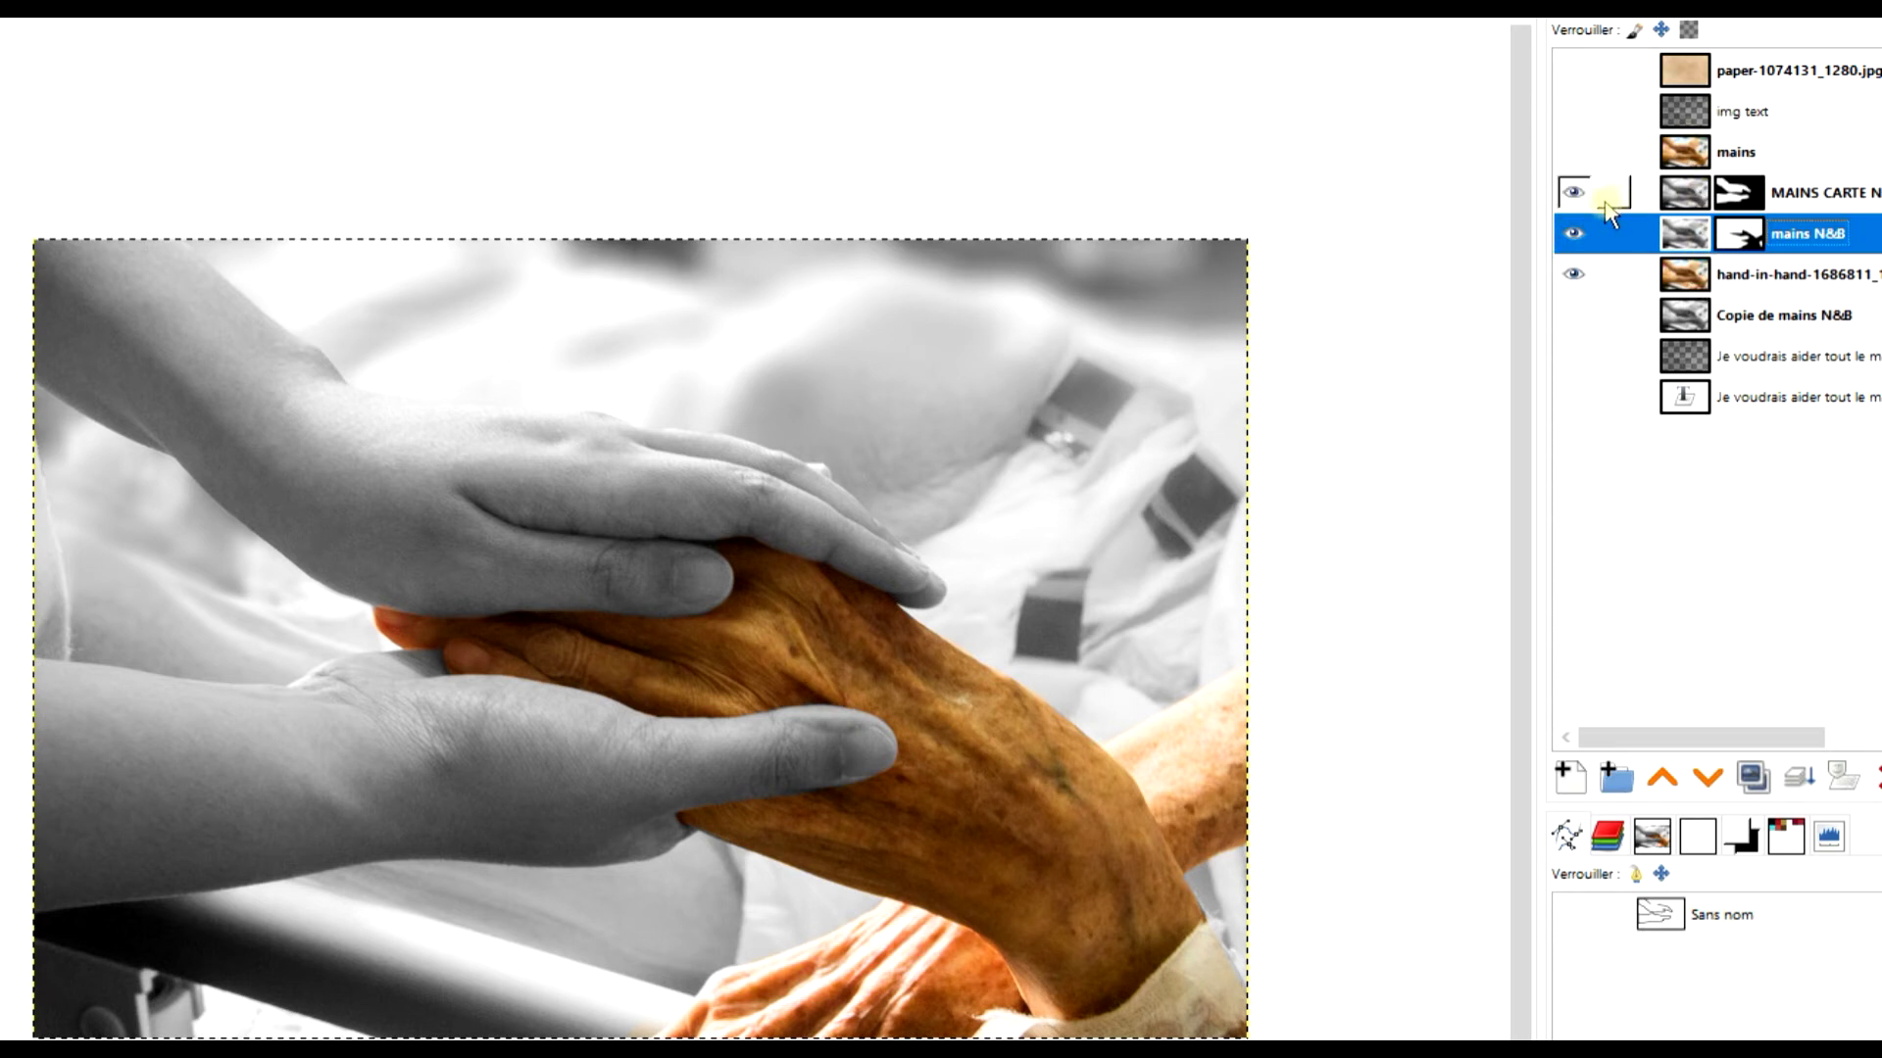
- Move the mains layer directly below mains N&B and make the img text layer visible
click(1810, 194)
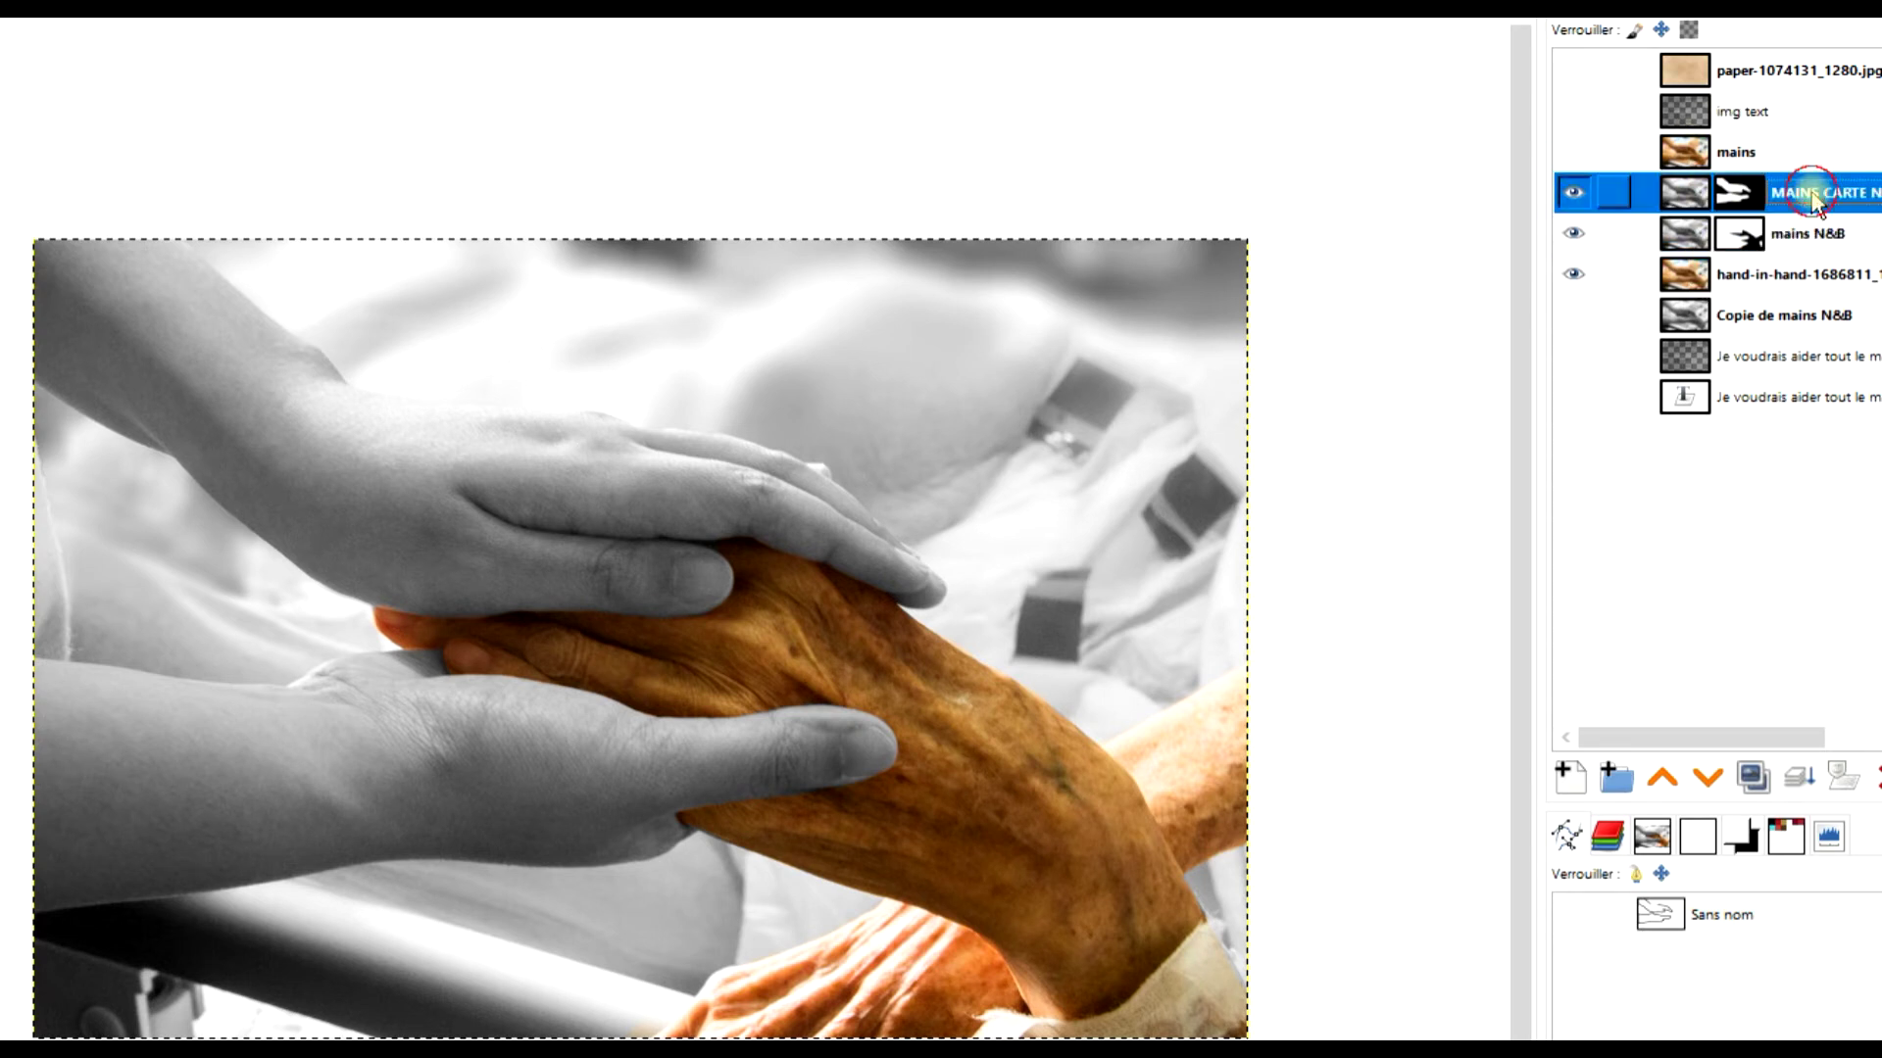
click(1752, 155)
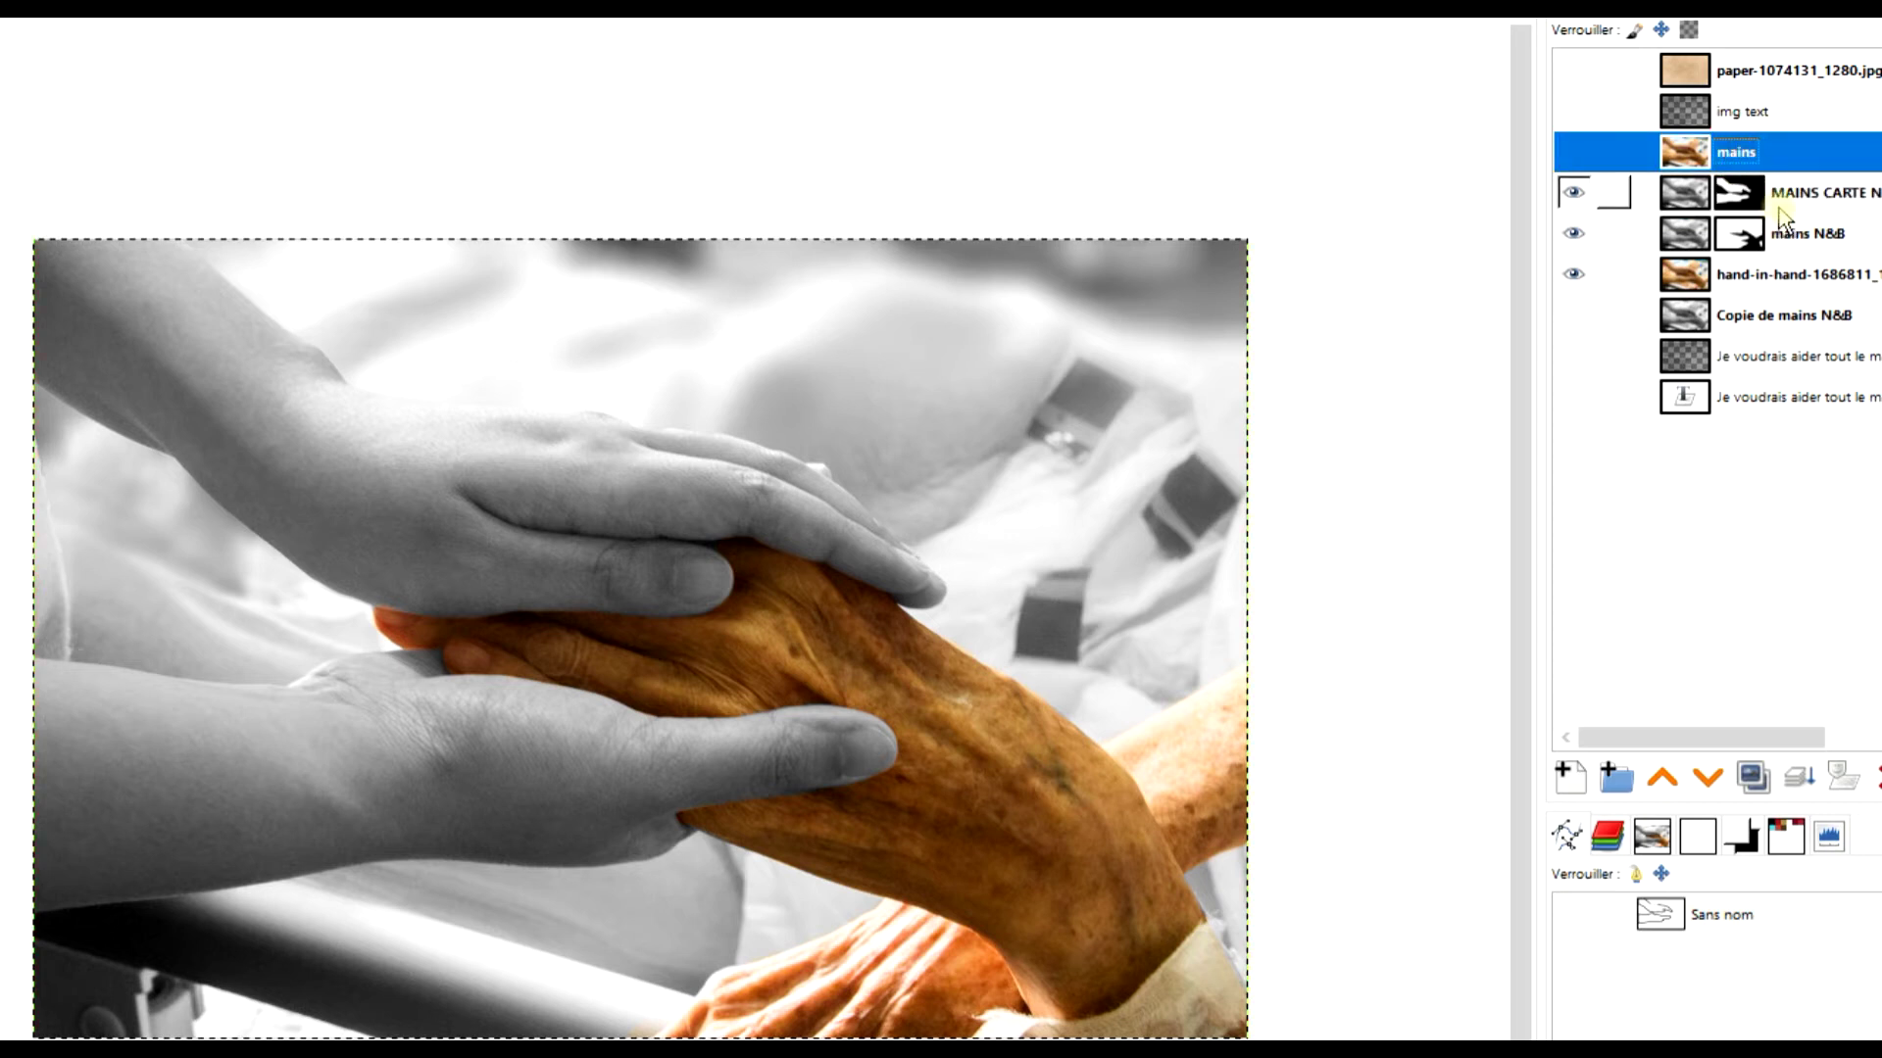
drag(1689, 149, 1701, 267)
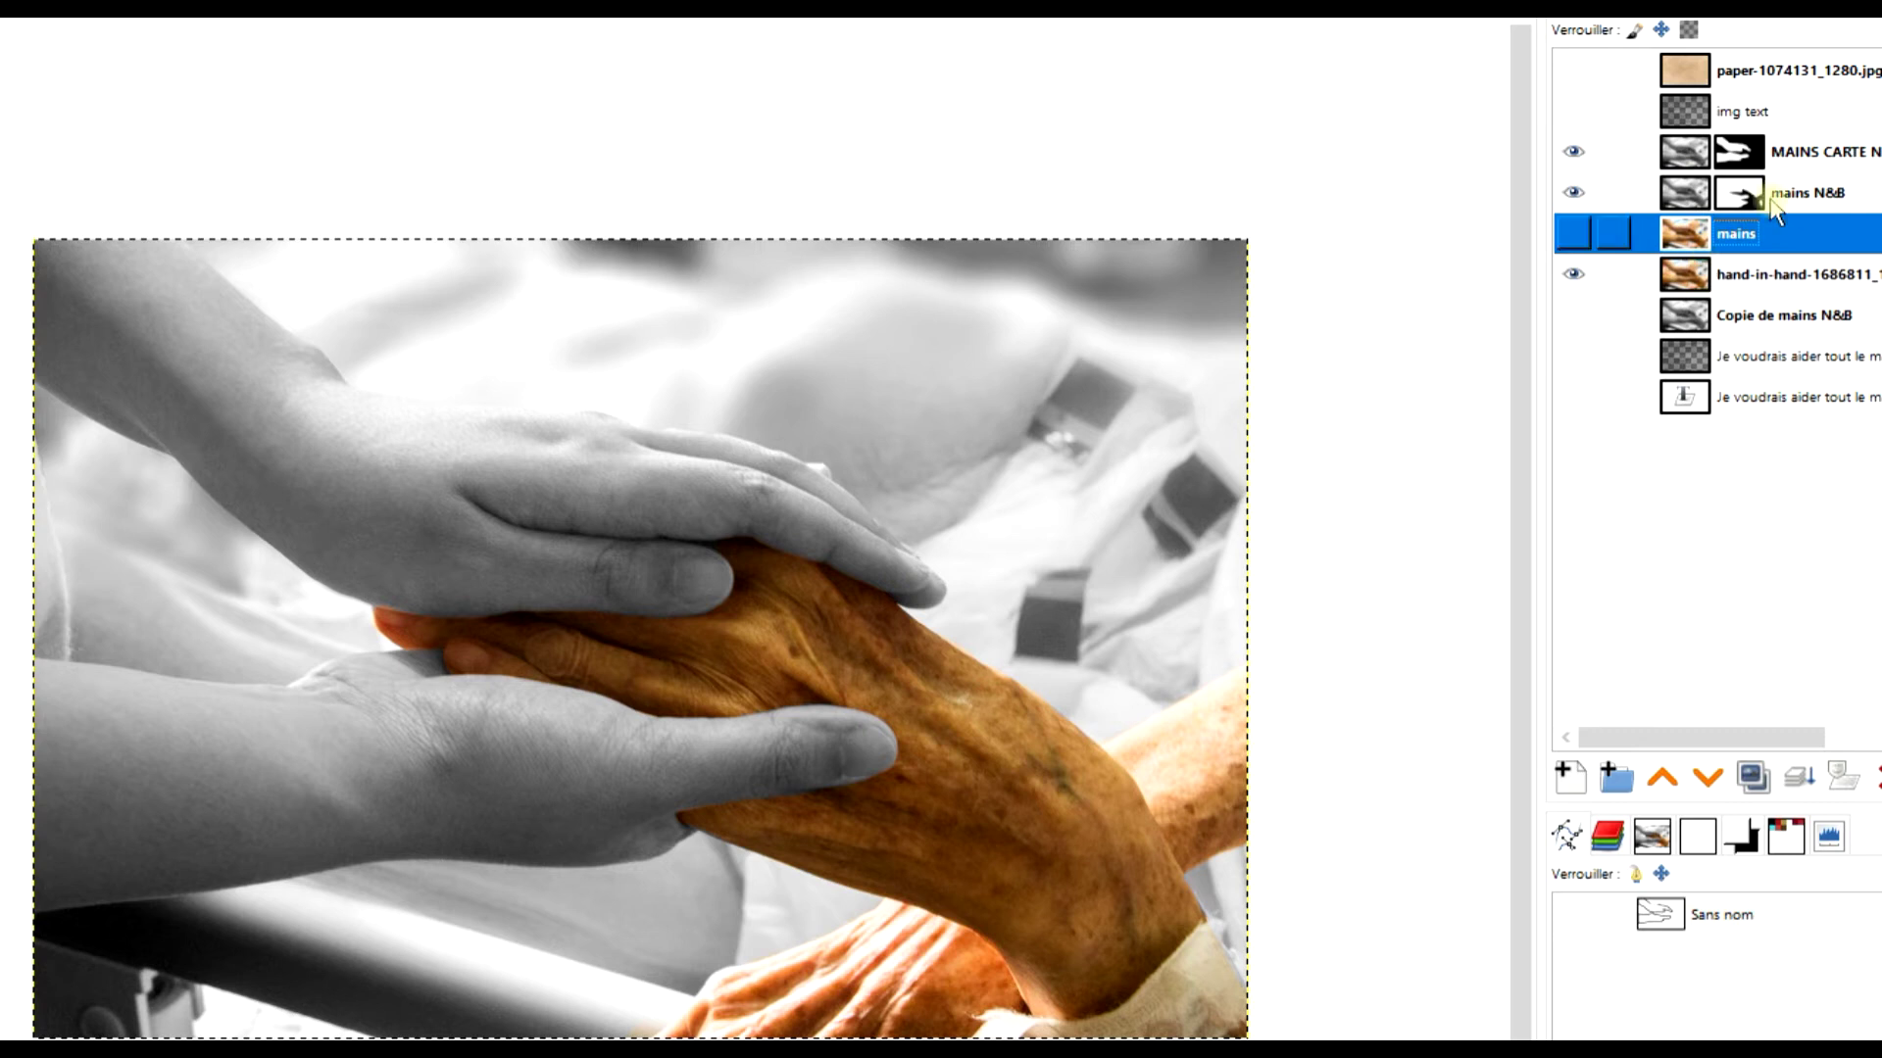
click(1701, 116)
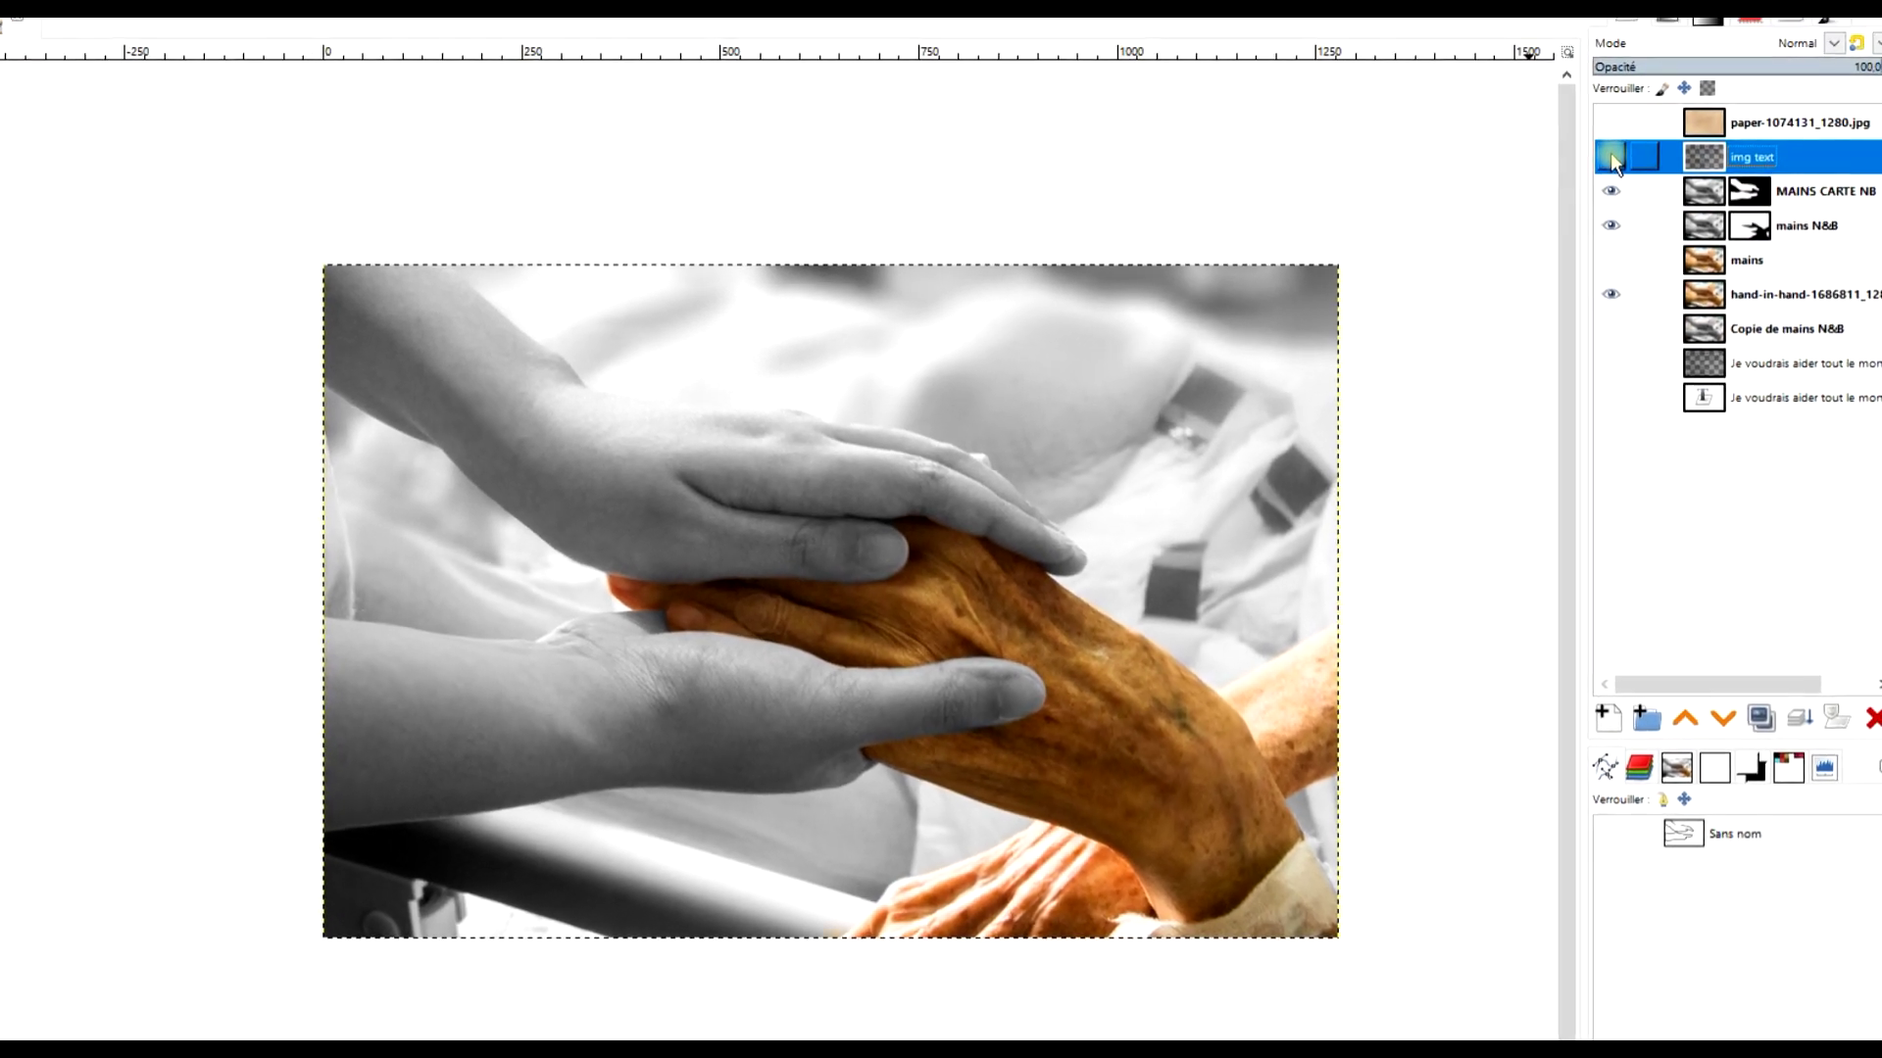
click(1610, 155)
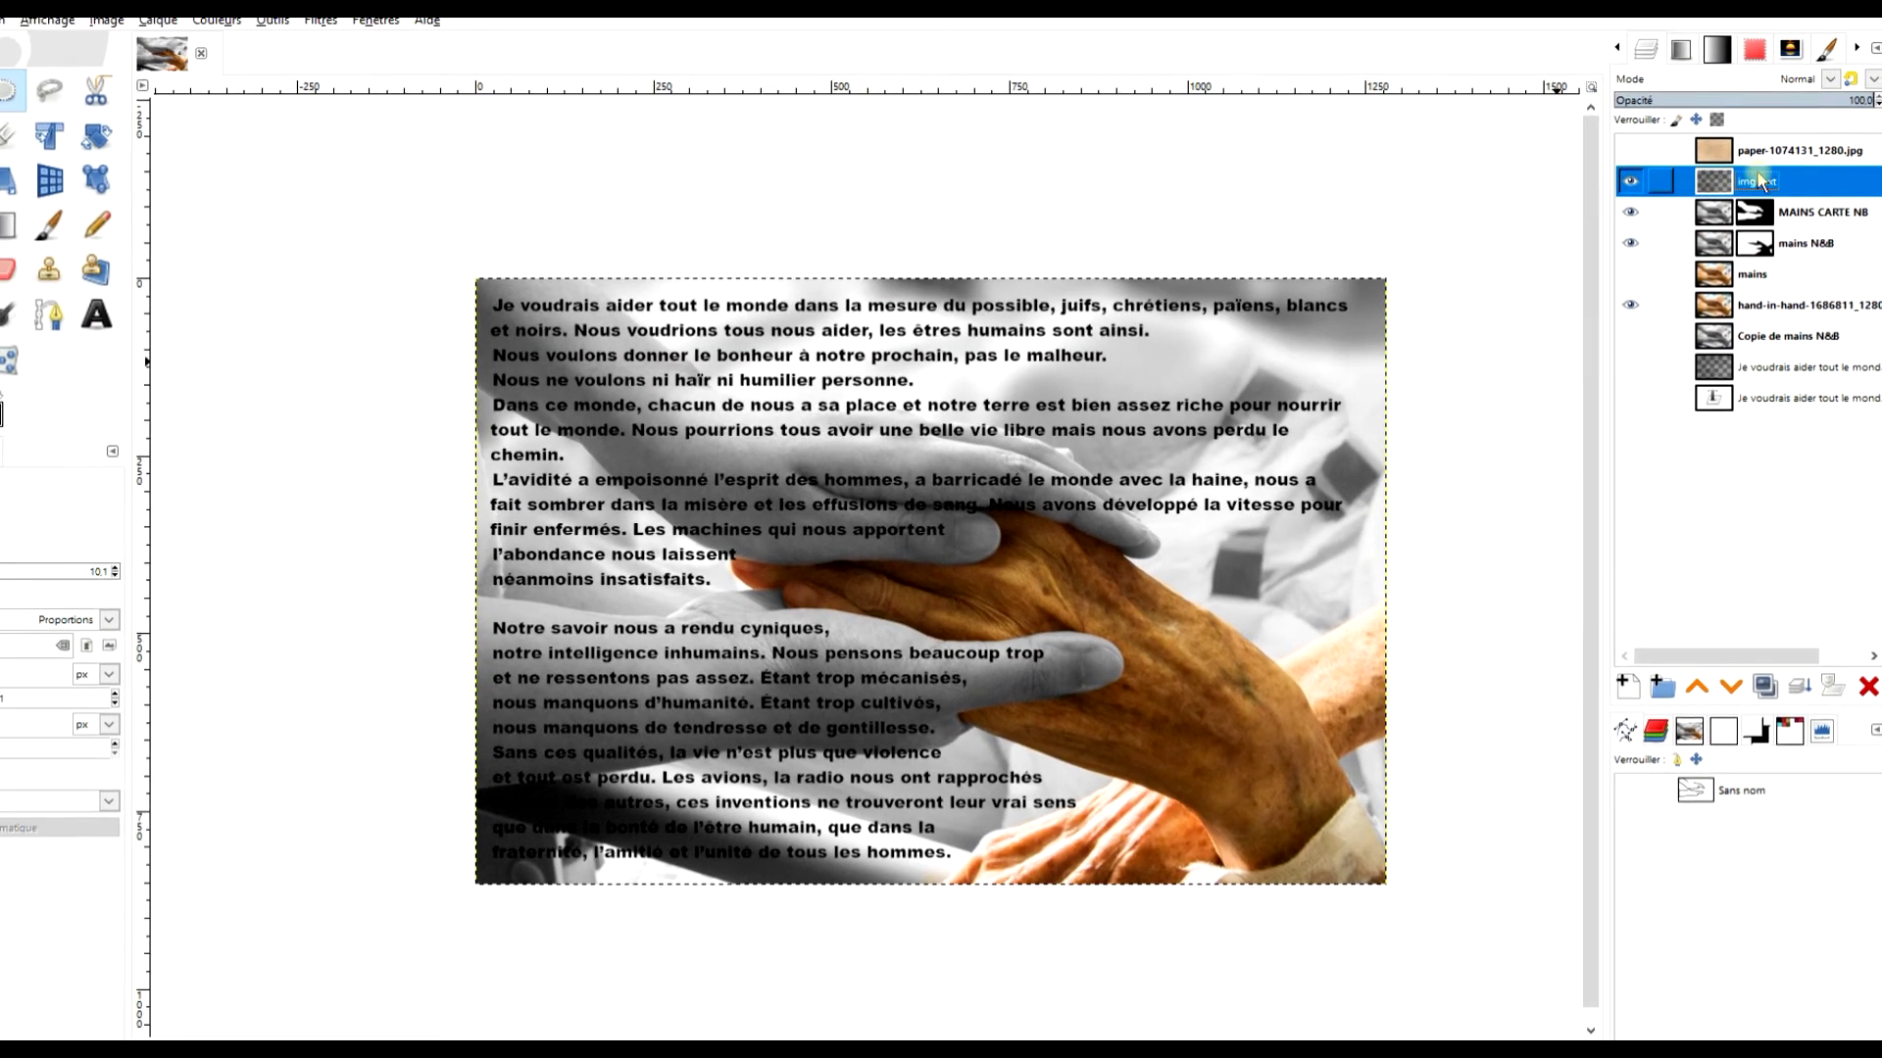
- Apply the layer mask of the MAINS CARTE NB layer
click(1750, 225)
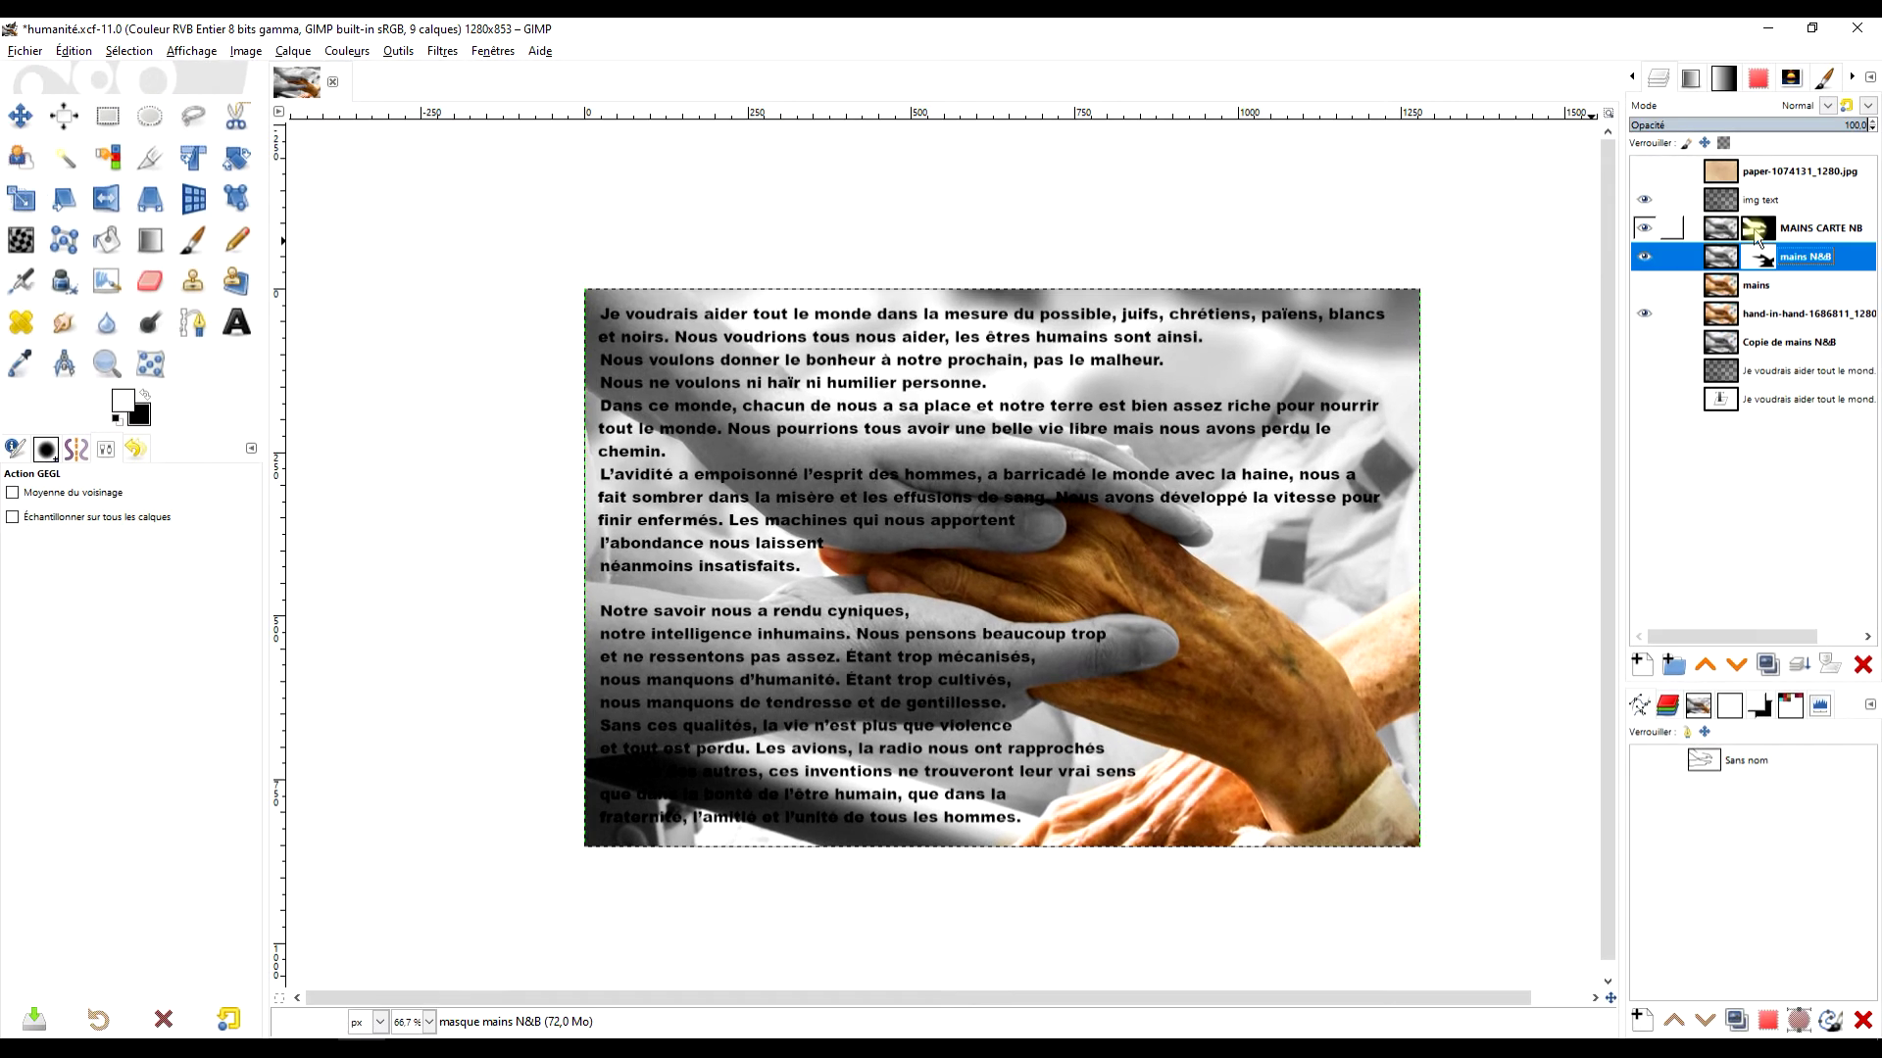
right_click(1754, 227)
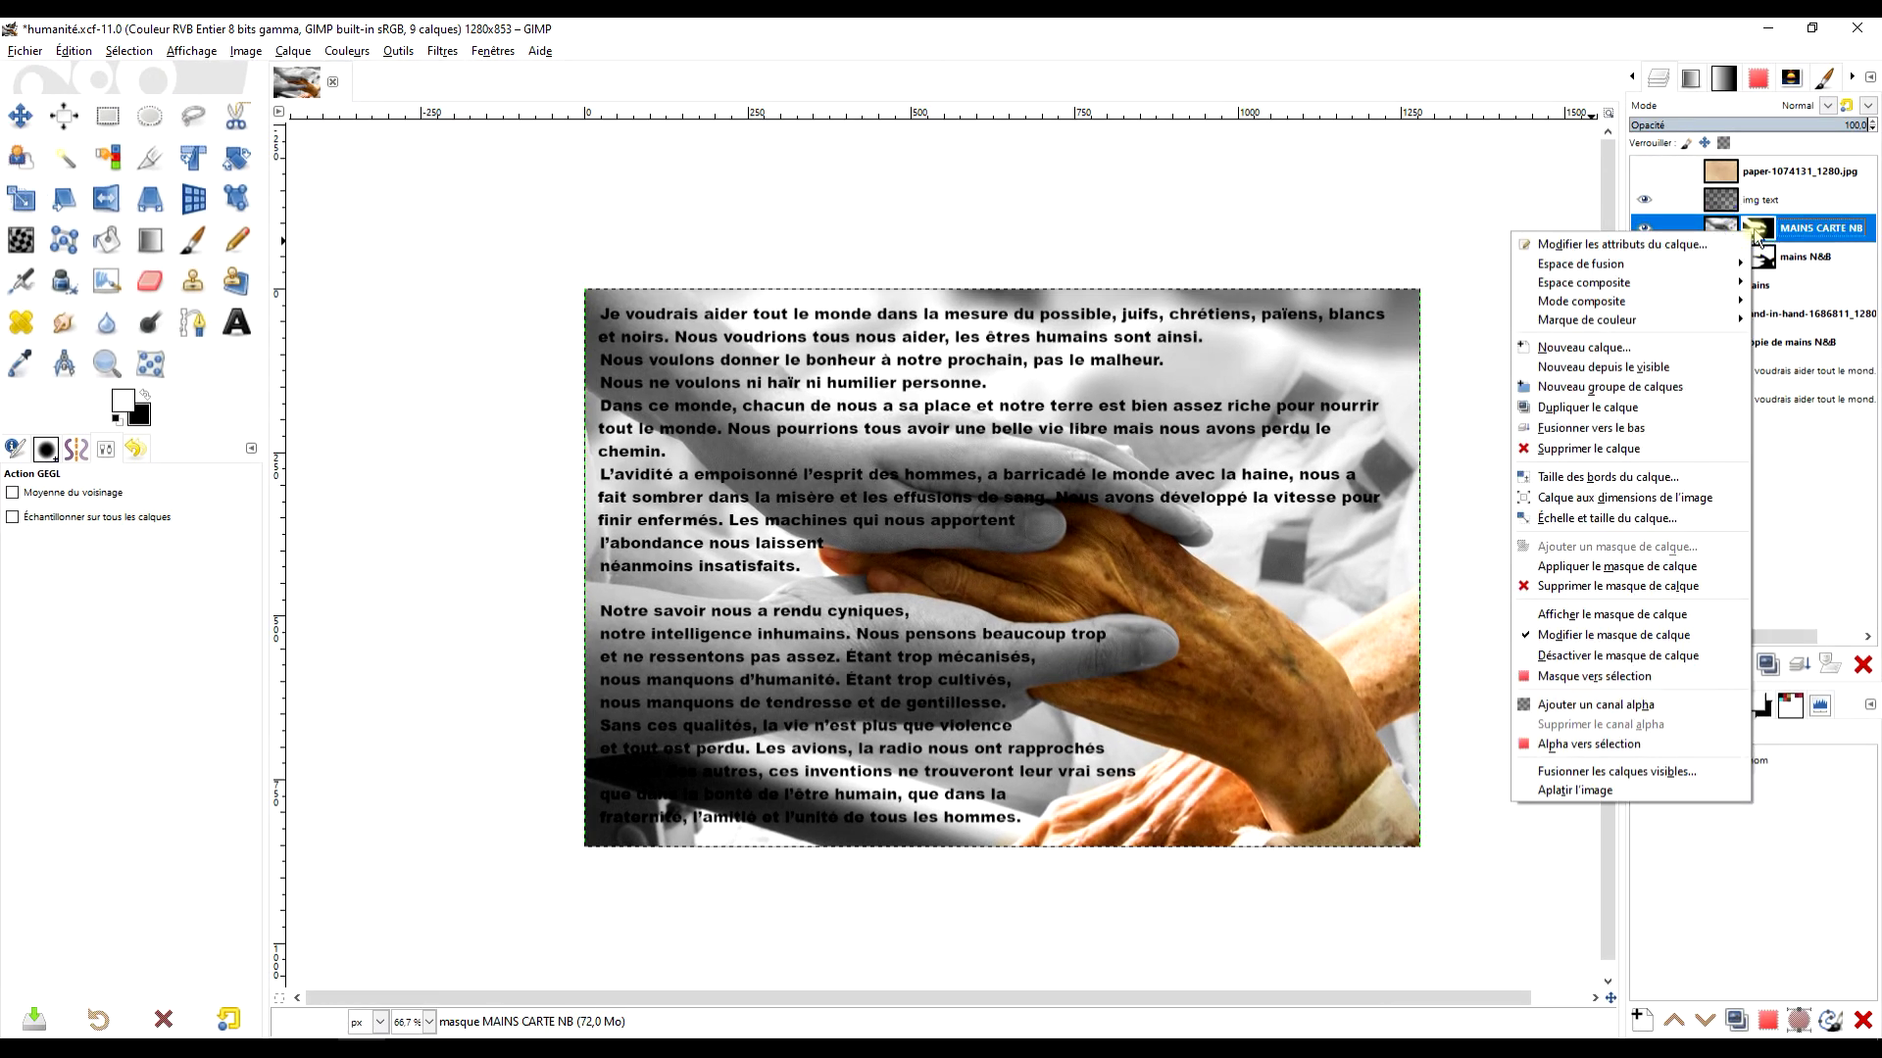
click(1663, 567)
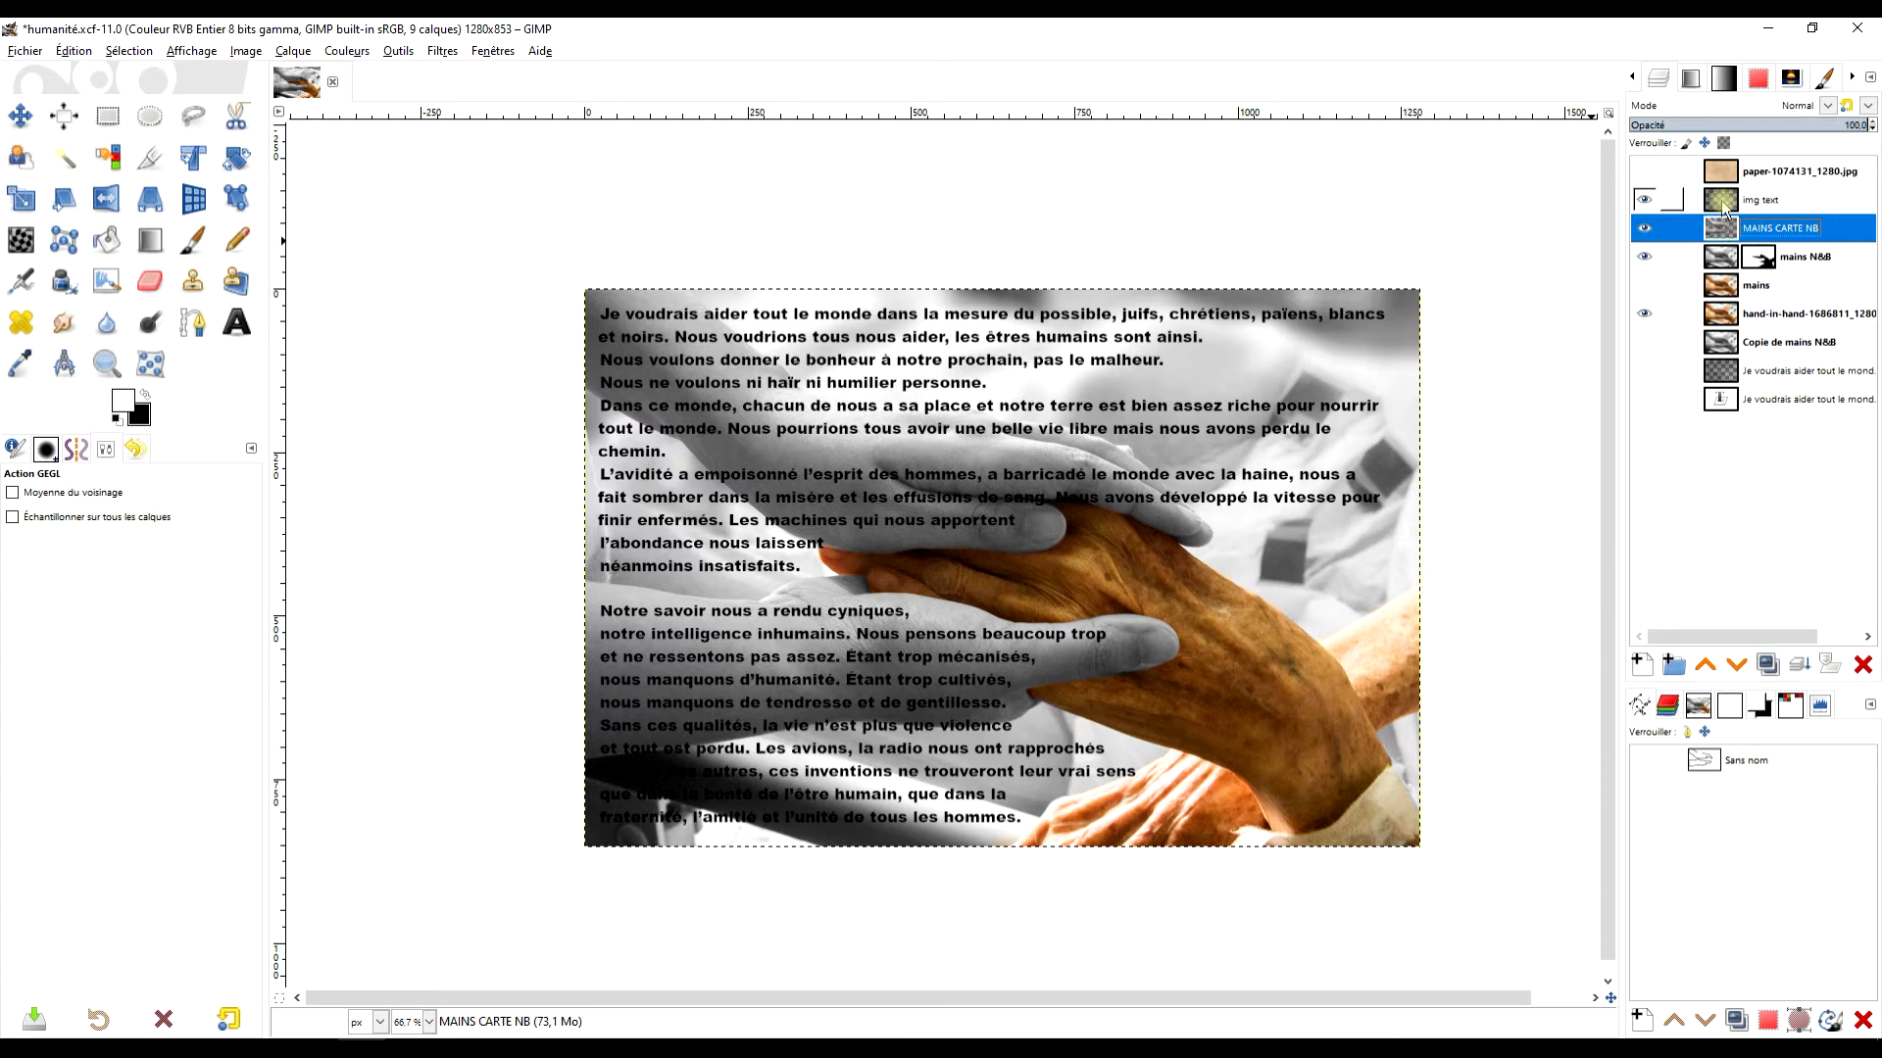
- Start the Déplacer filter on the img text layer with MAINS CARTE NB as its Entrée Aux map
click(1723, 202)
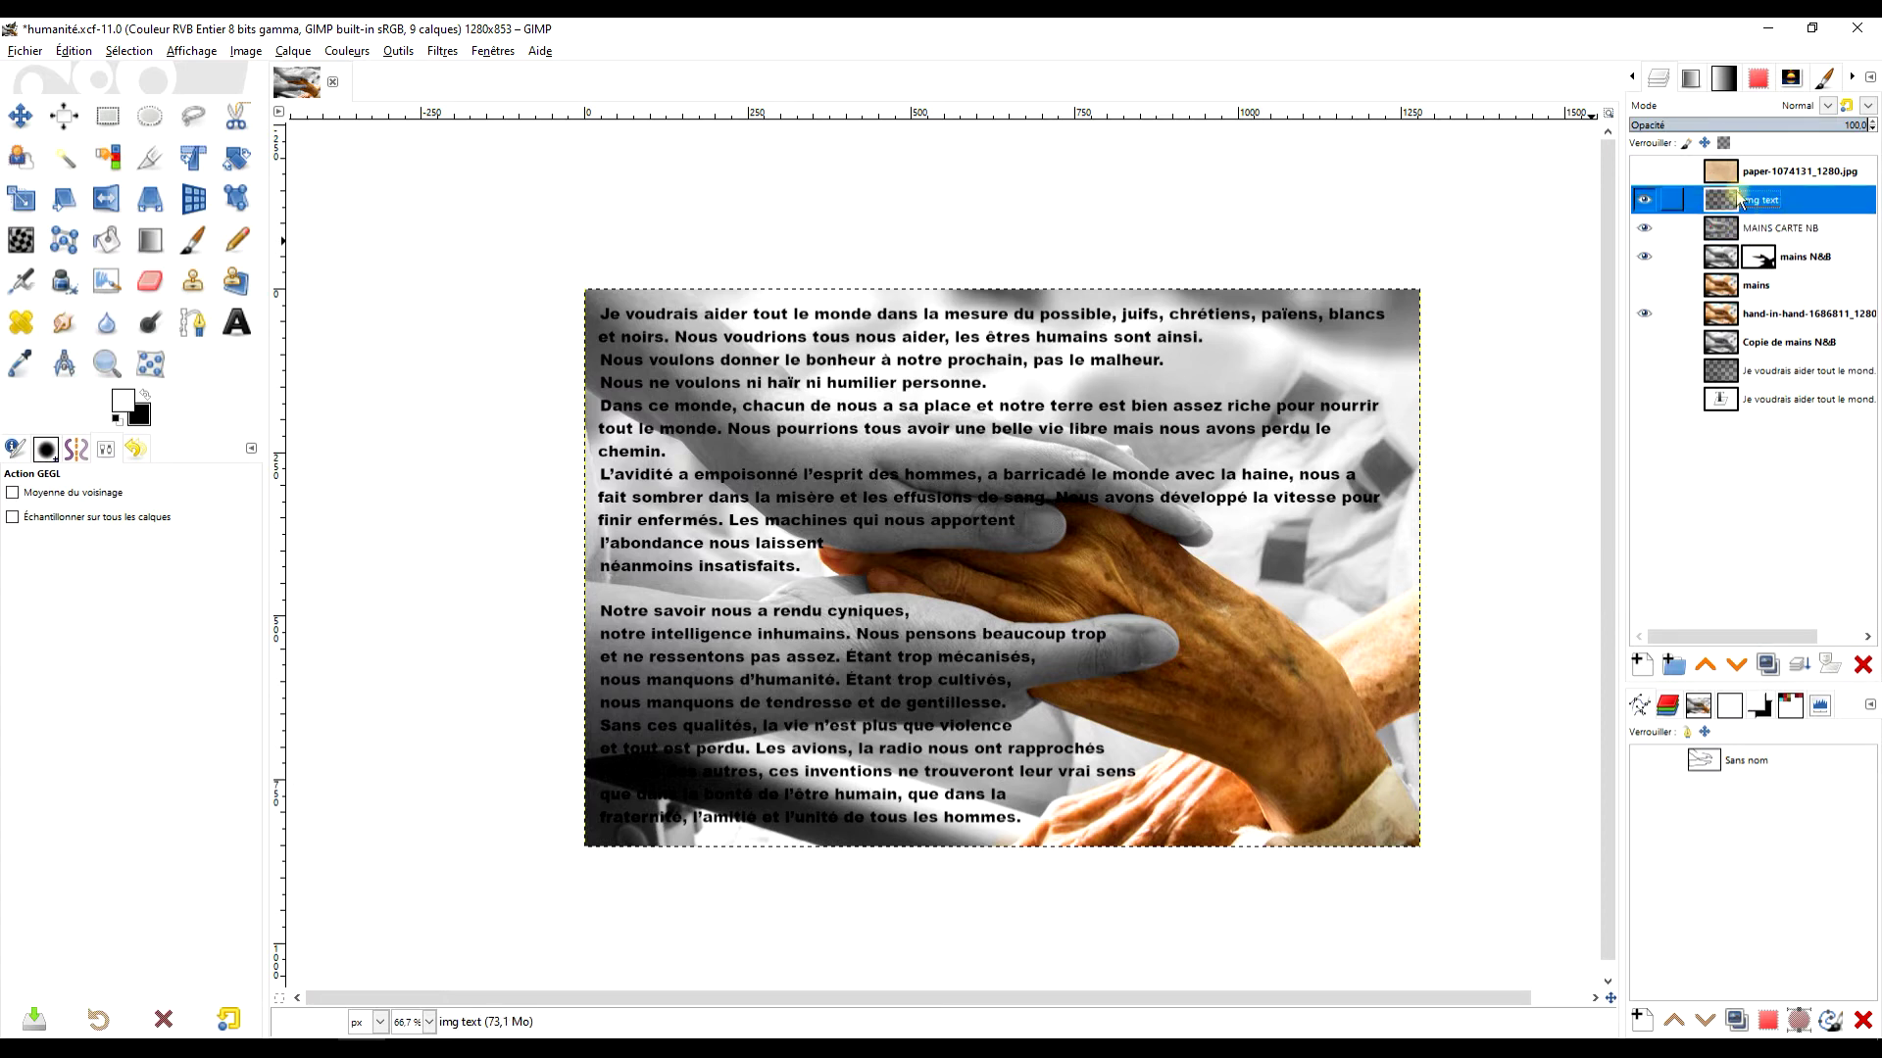
click(442, 51)
mouse_move(537, 362)
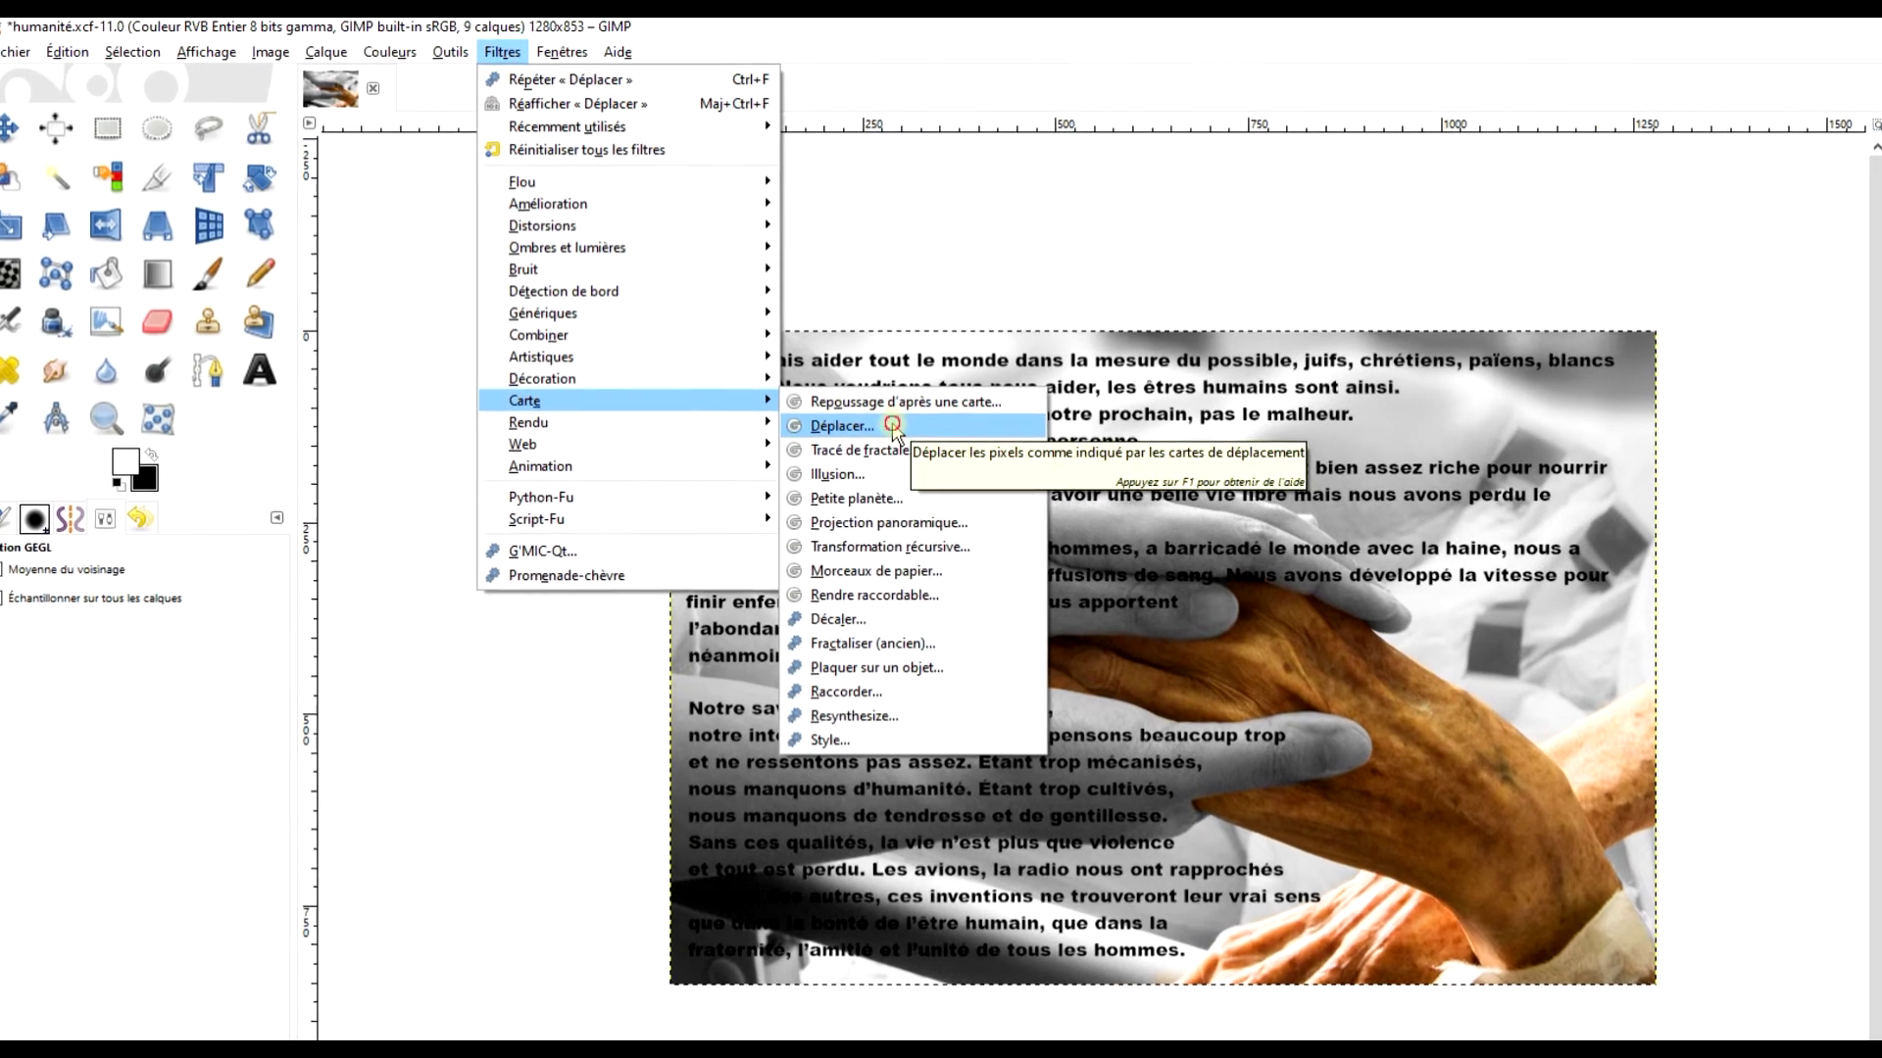
click(892, 427)
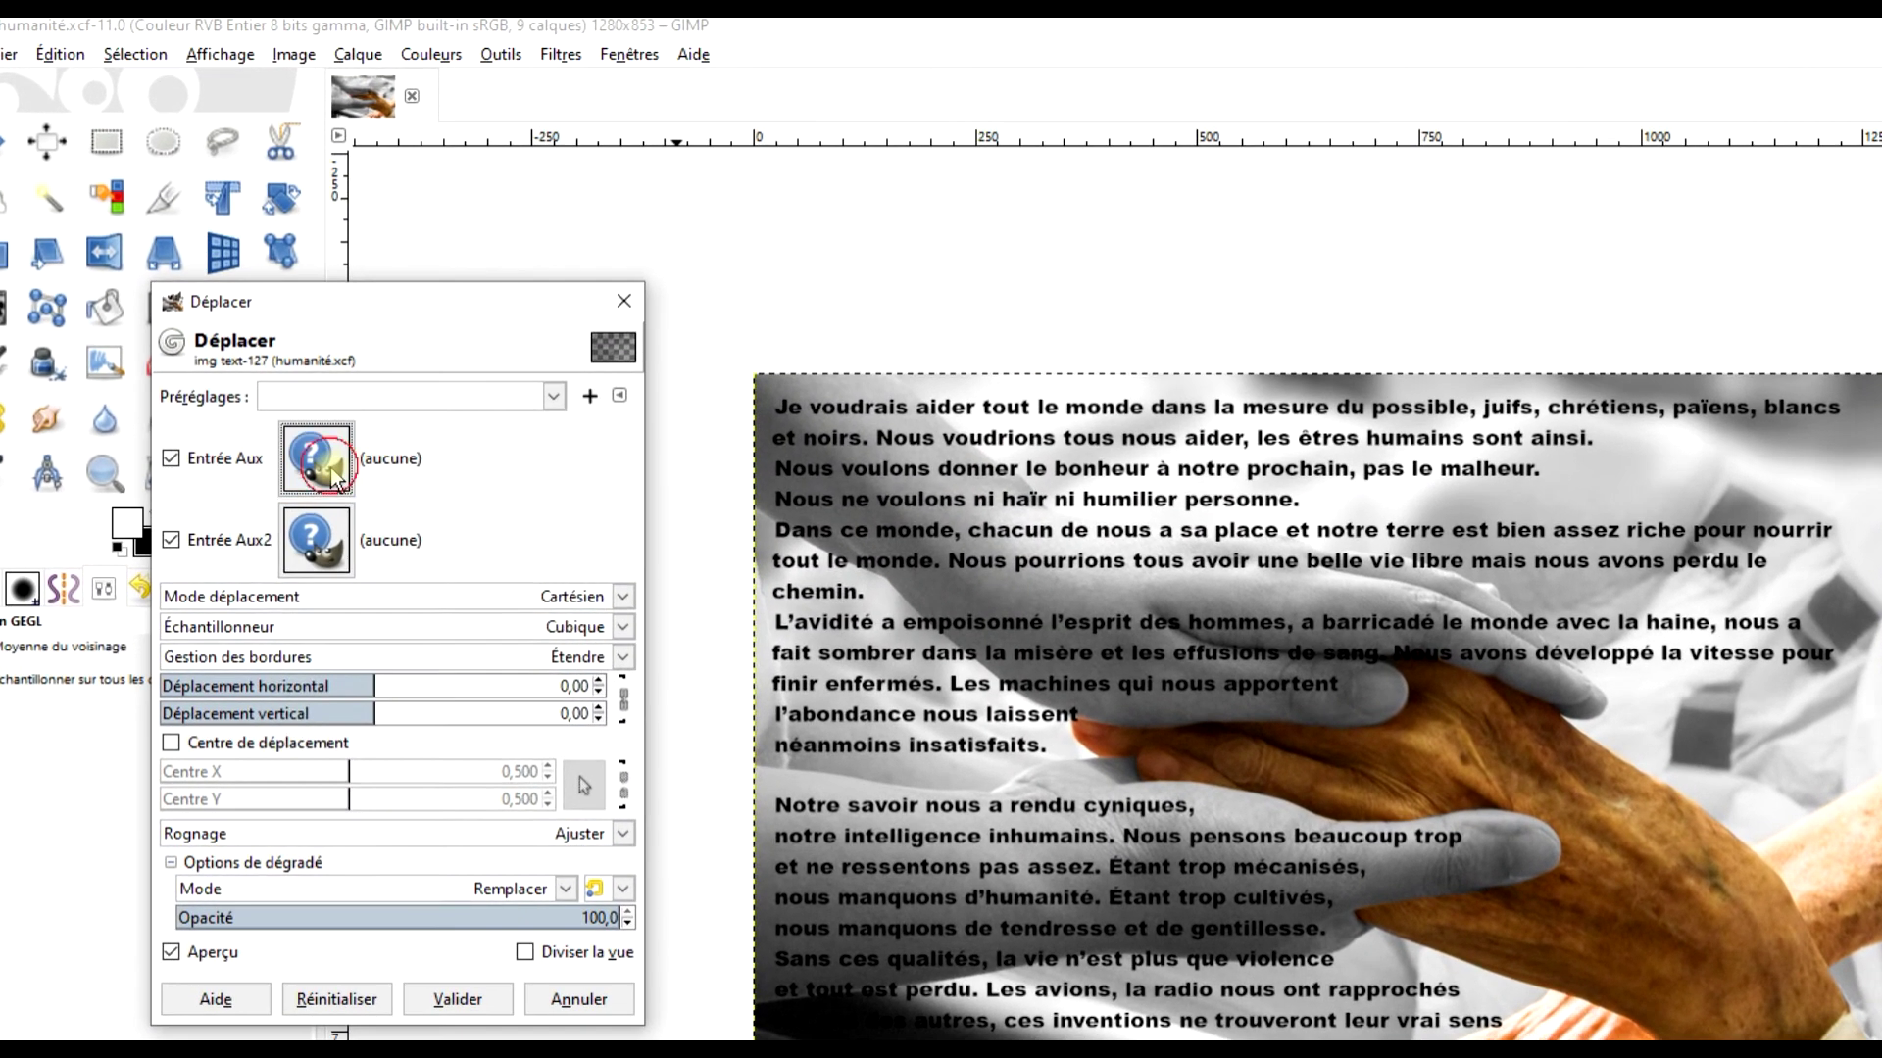
click(333, 477)
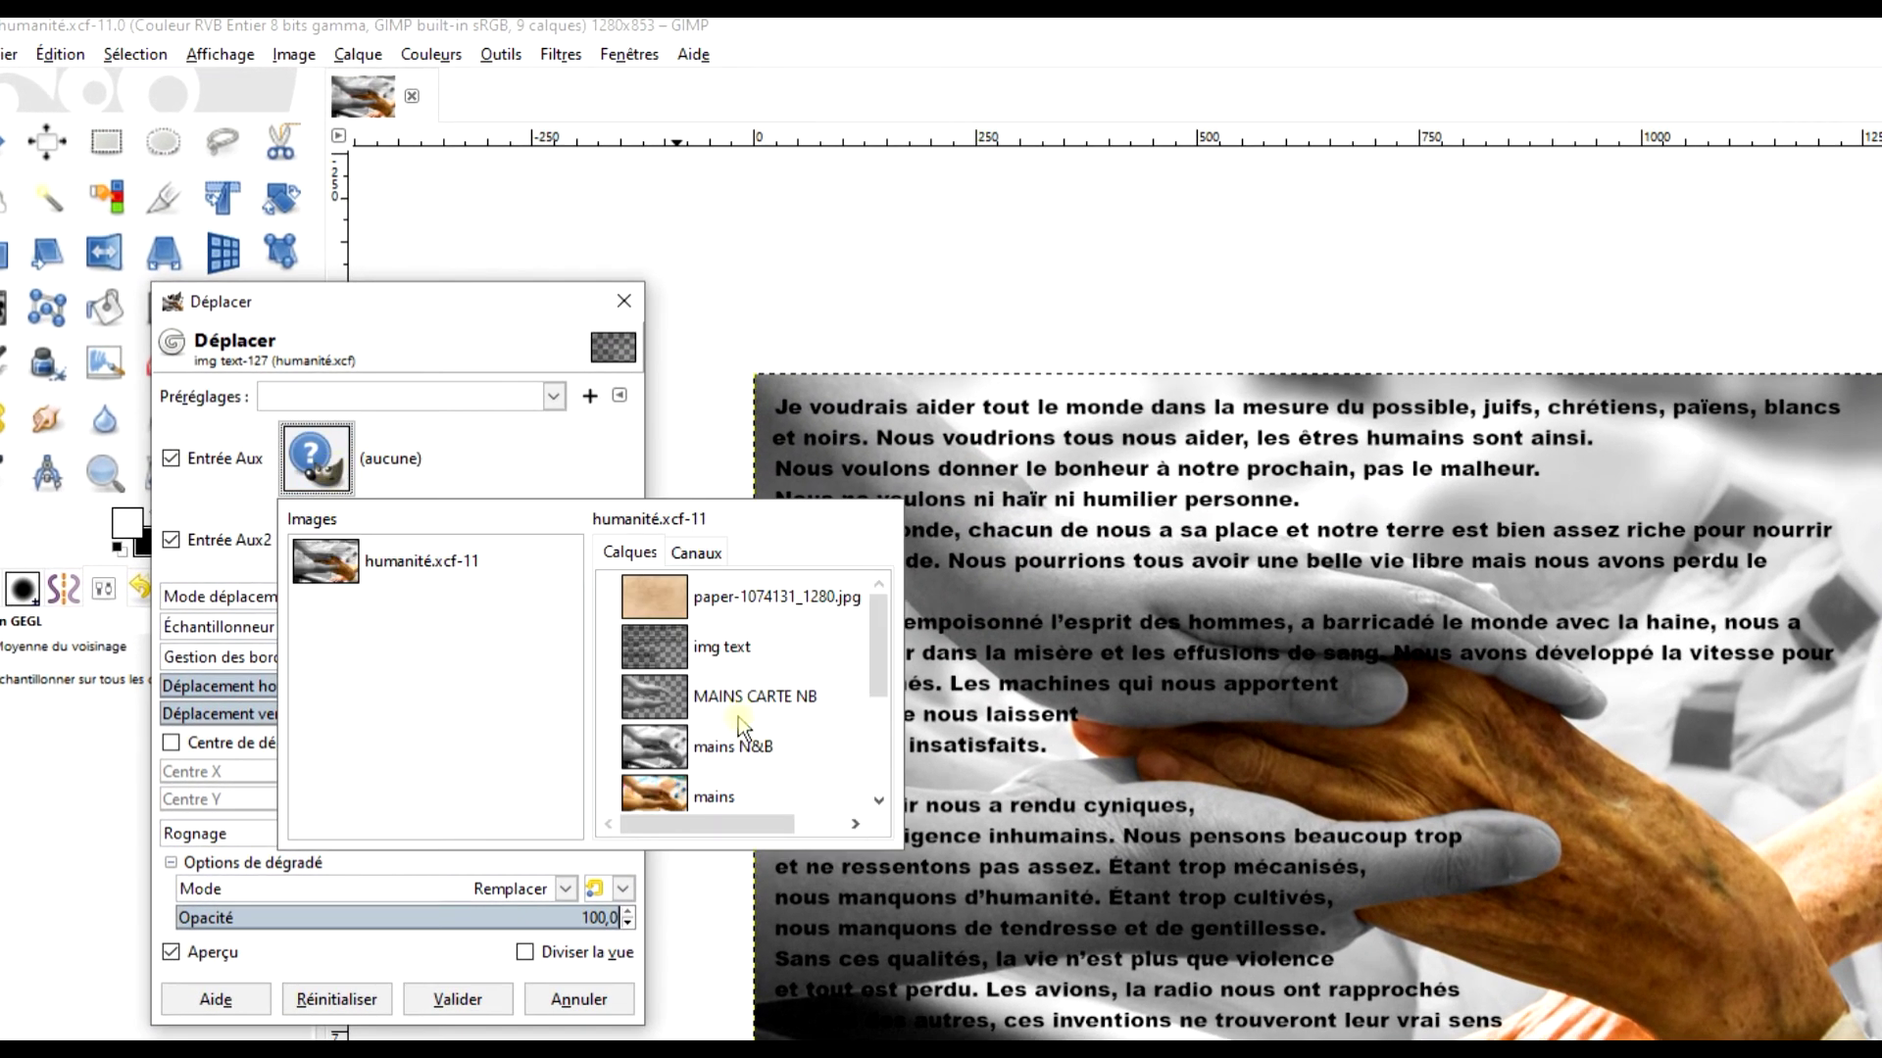
click(671, 700)
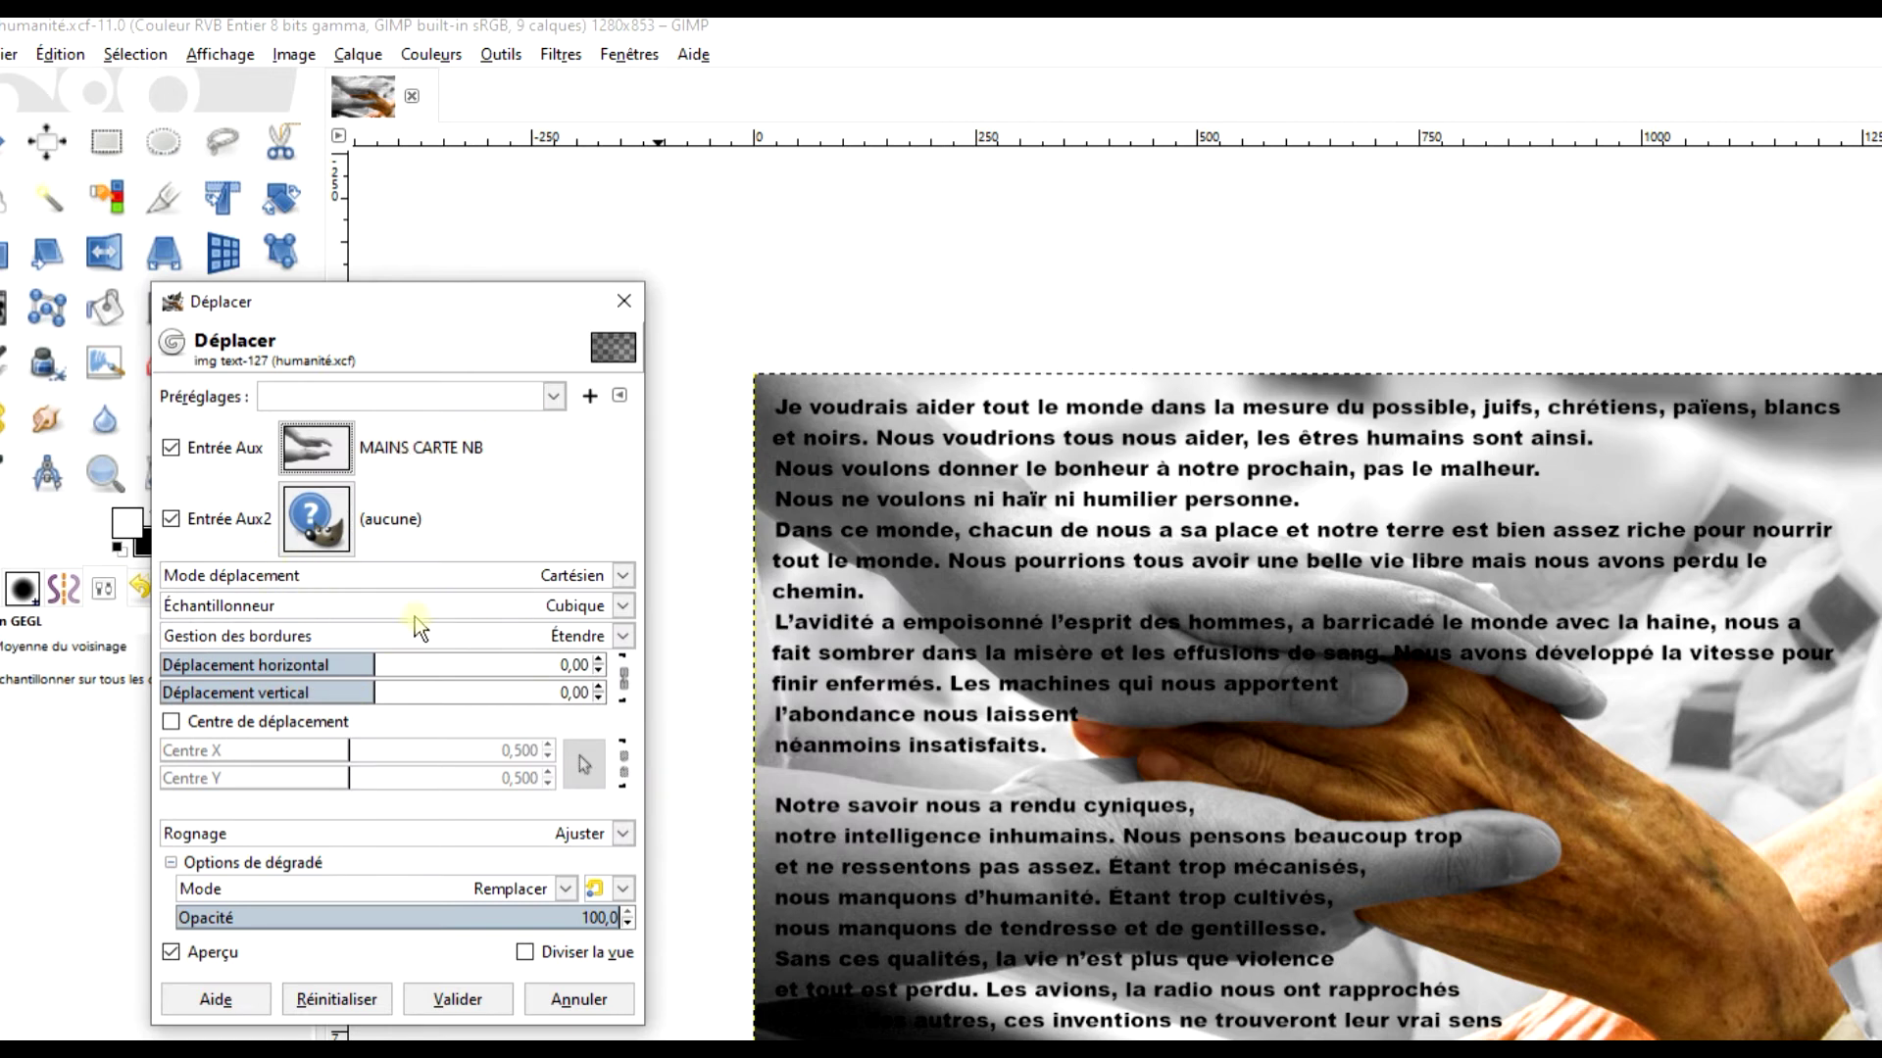
- Set the displacement mode to Polaire and the sampler to SansHalo, with Pincement and Tourbillon unlinked
click(586, 575)
click(522, 630)
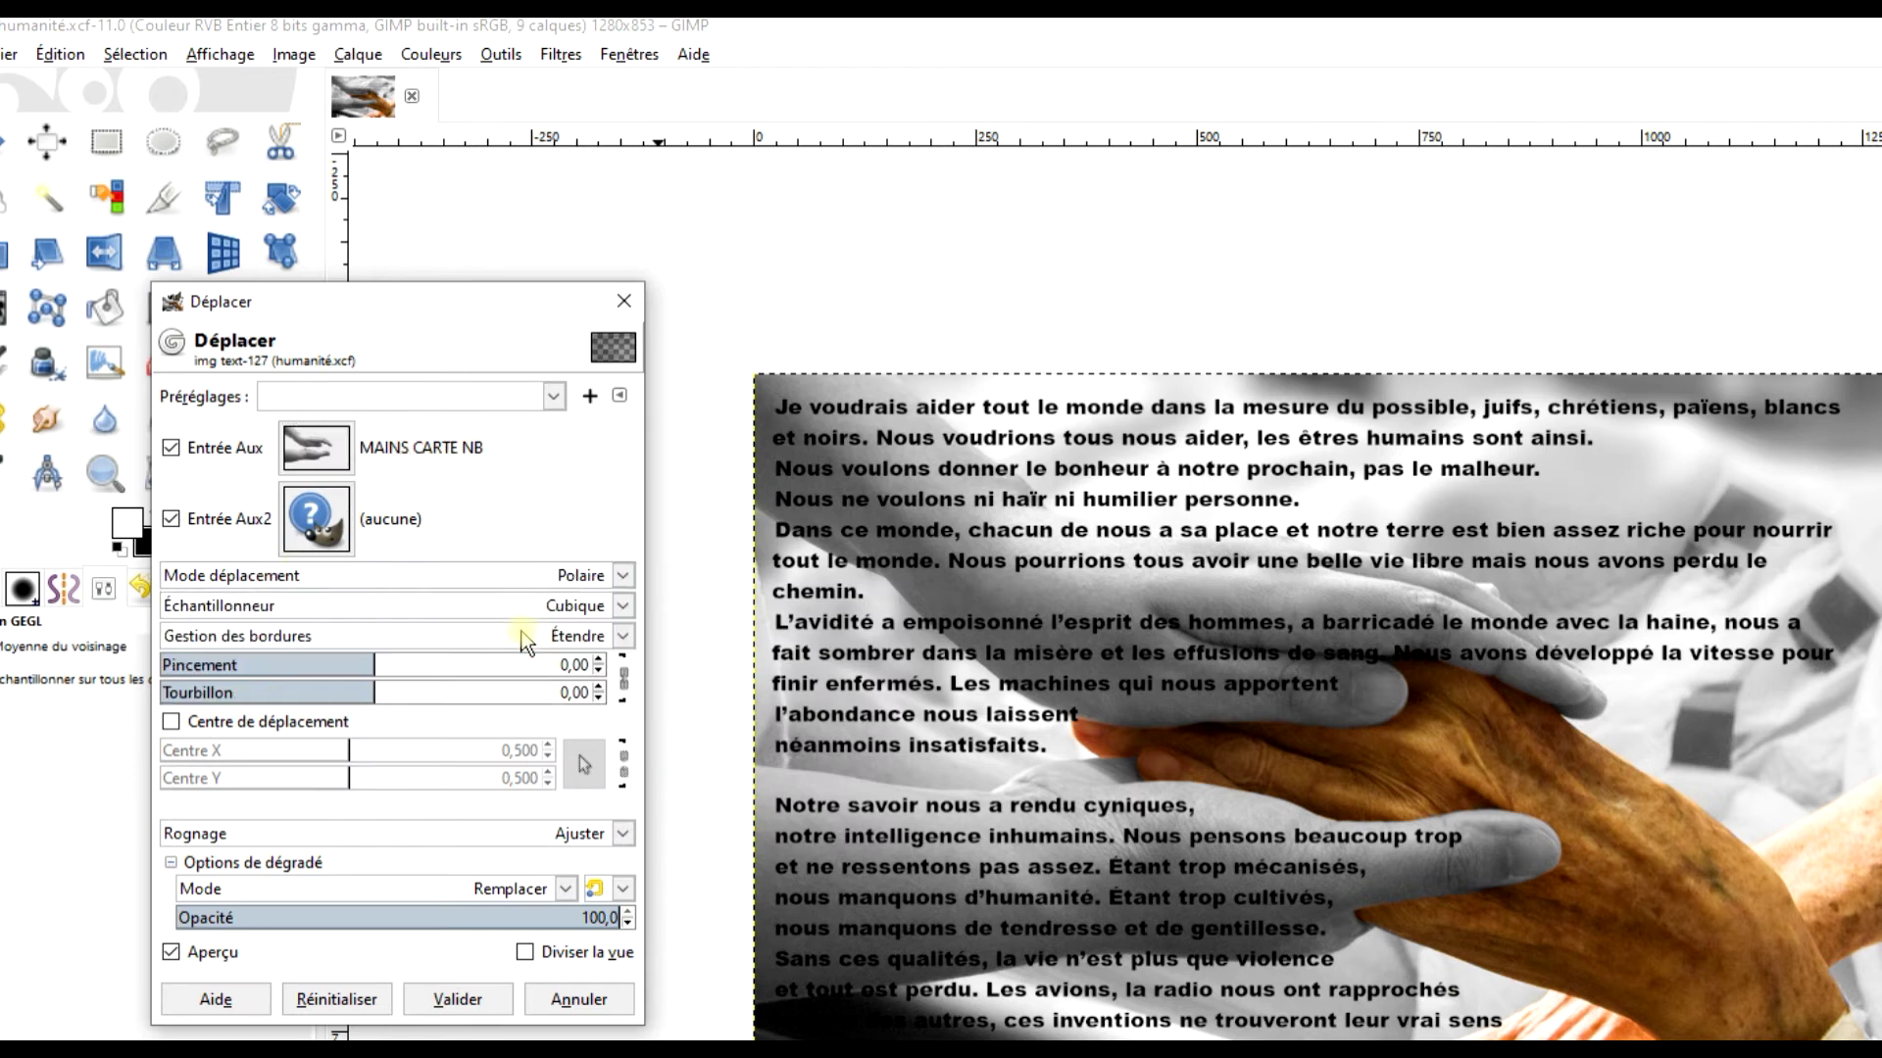
click(570, 608)
click(466, 733)
click(623, 676)
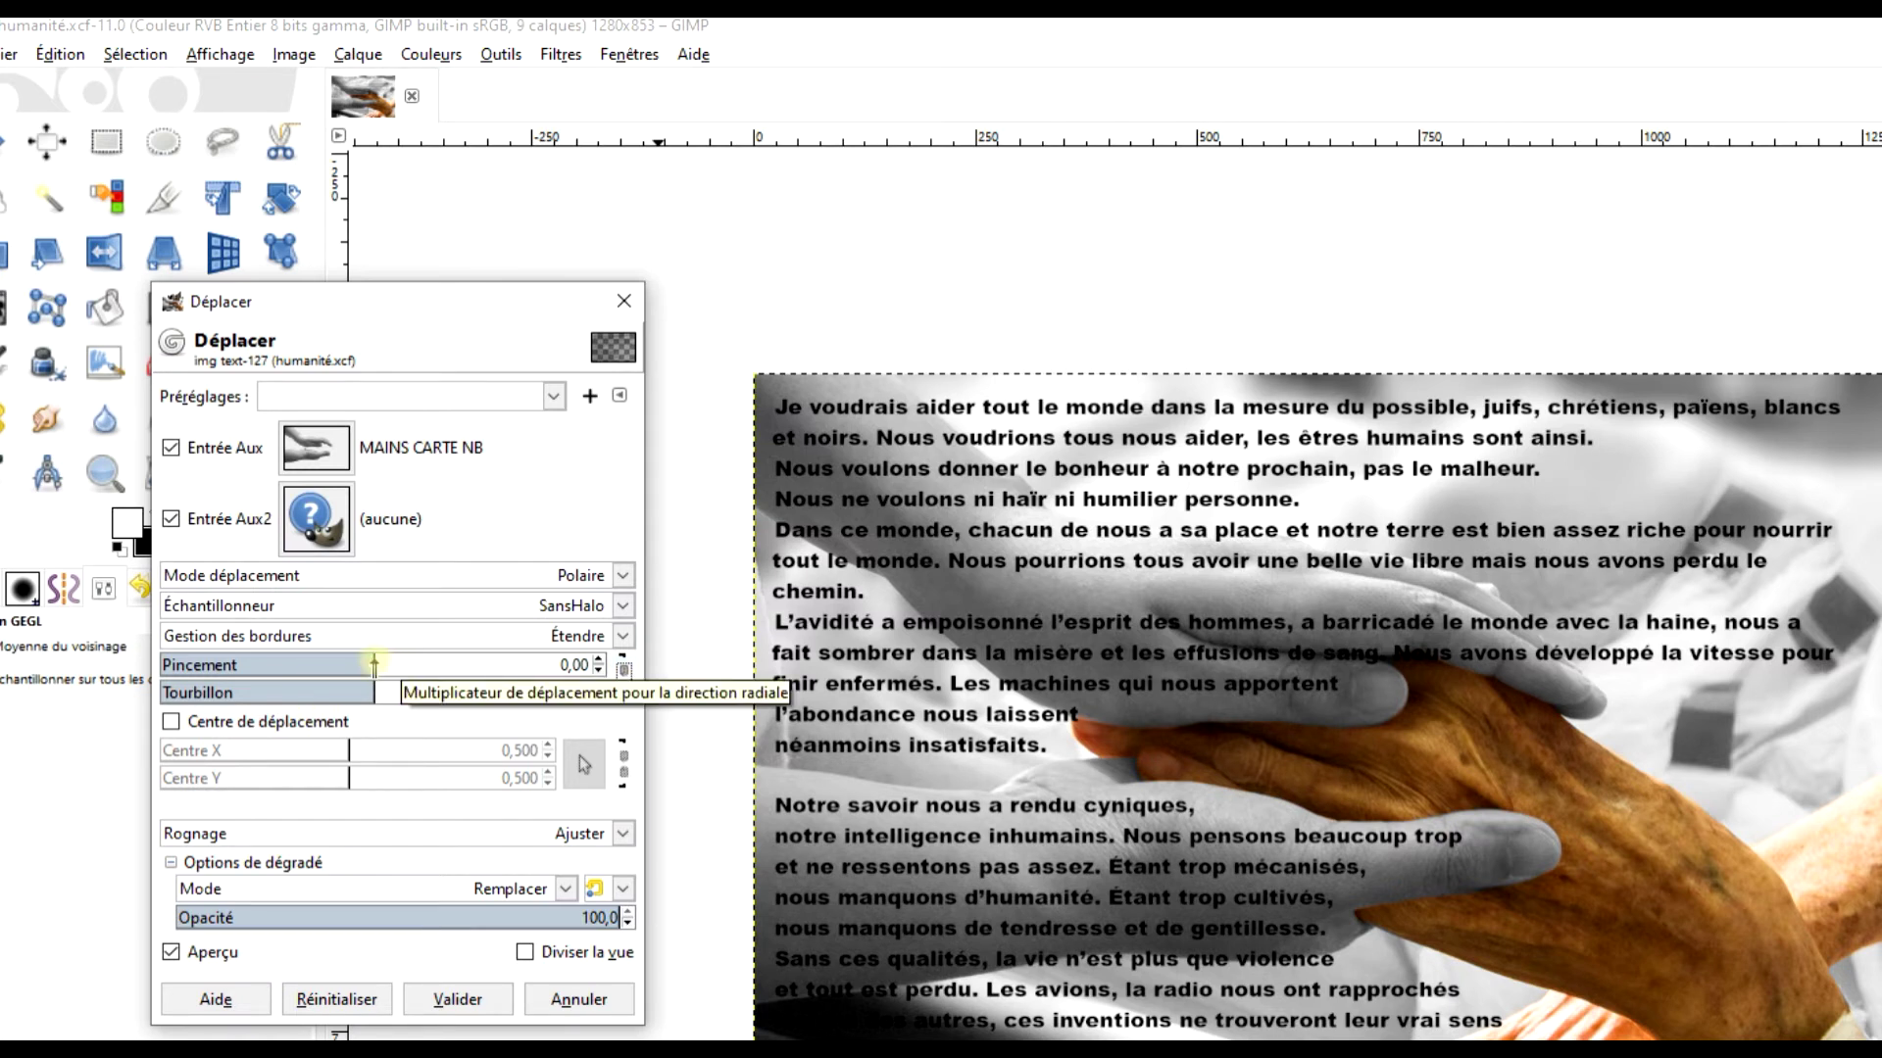
- Try Pincement values between 0 and about 37 to compare how strongly the text bends over the hands
drag(373, 665, 383, 666)
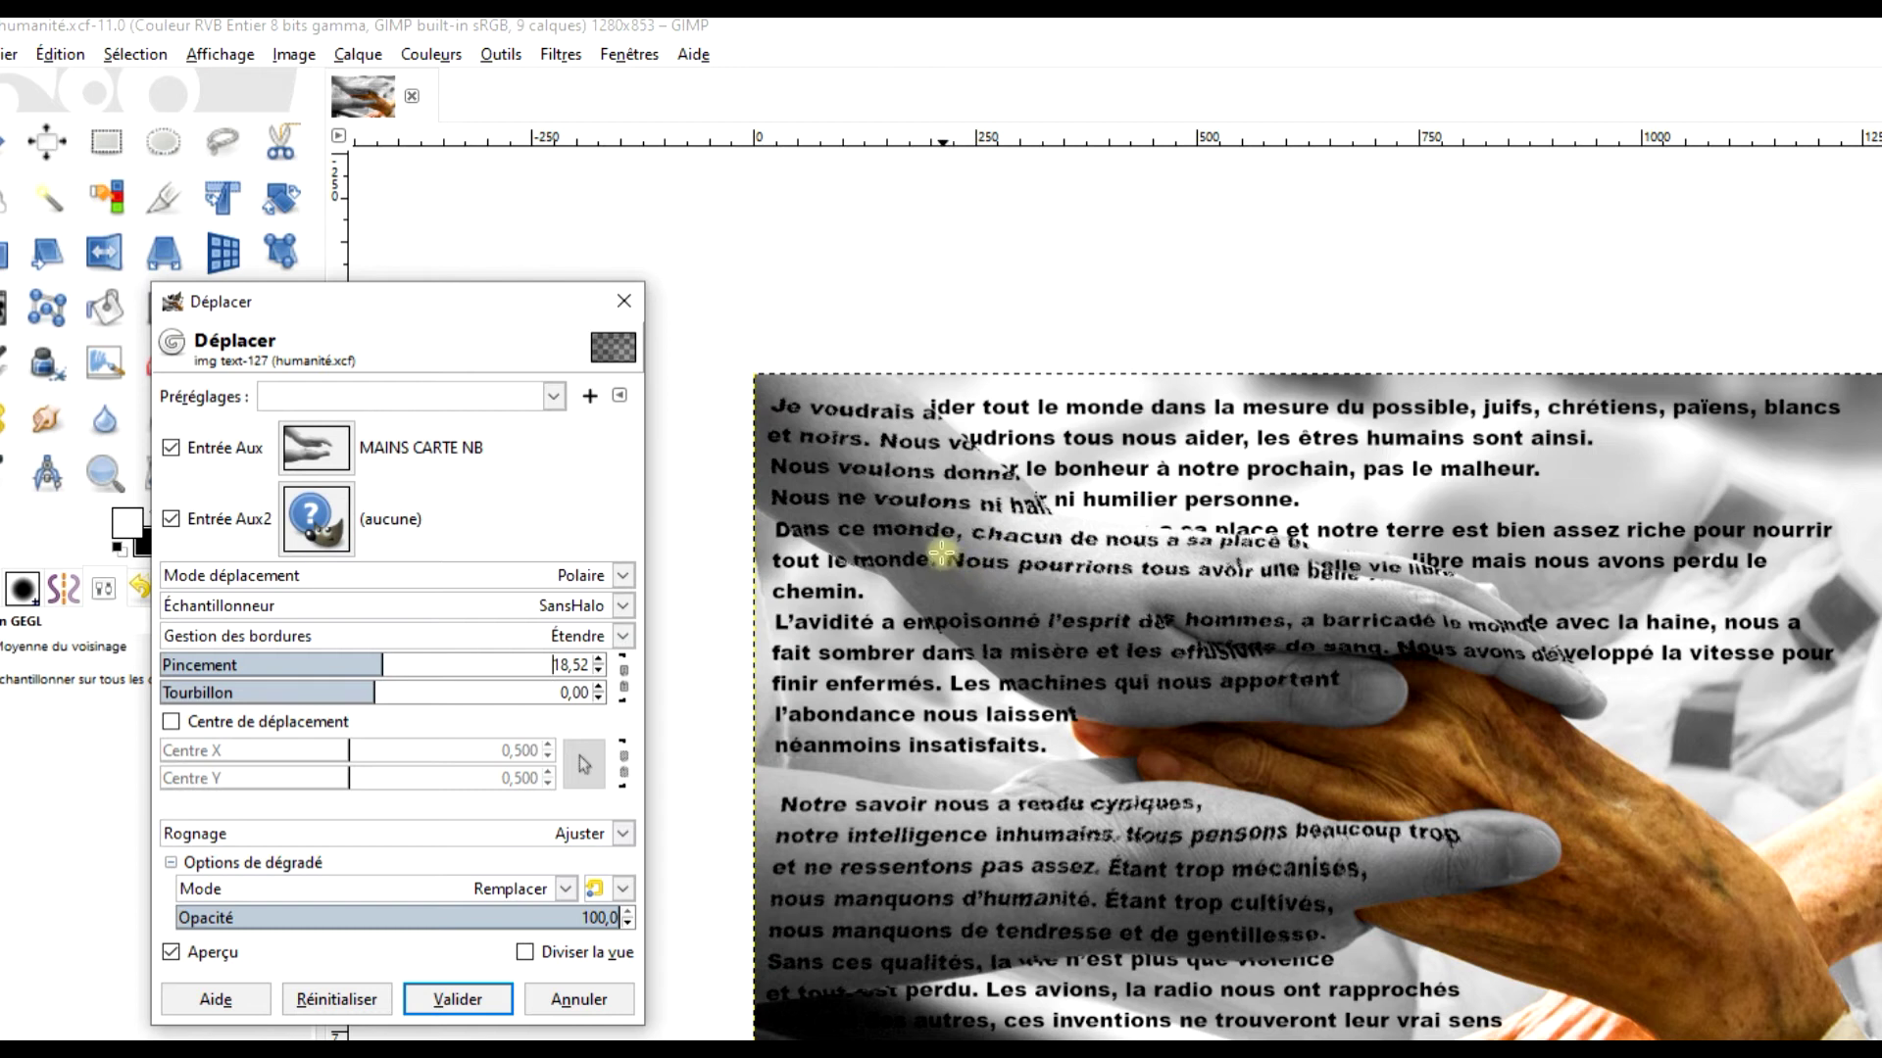
ctrl+scroll(941, 549, up, 3)
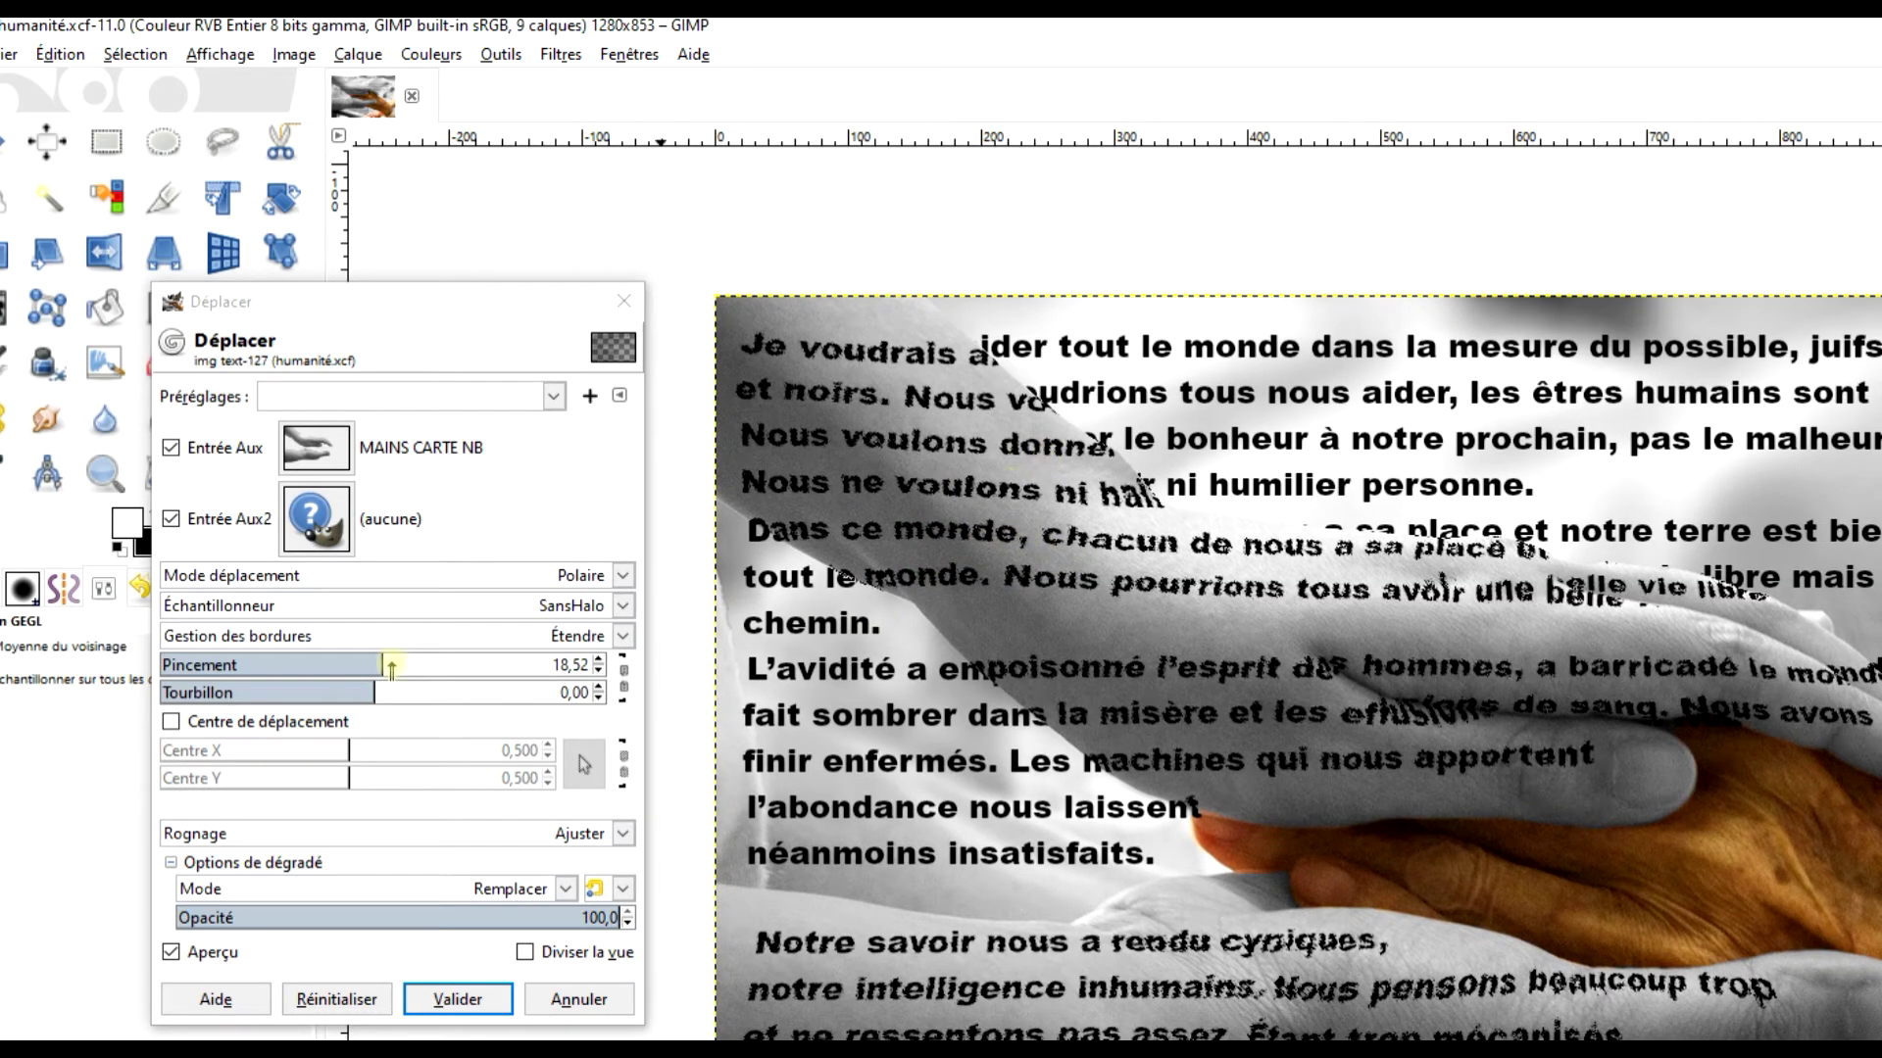
click(379, 664)
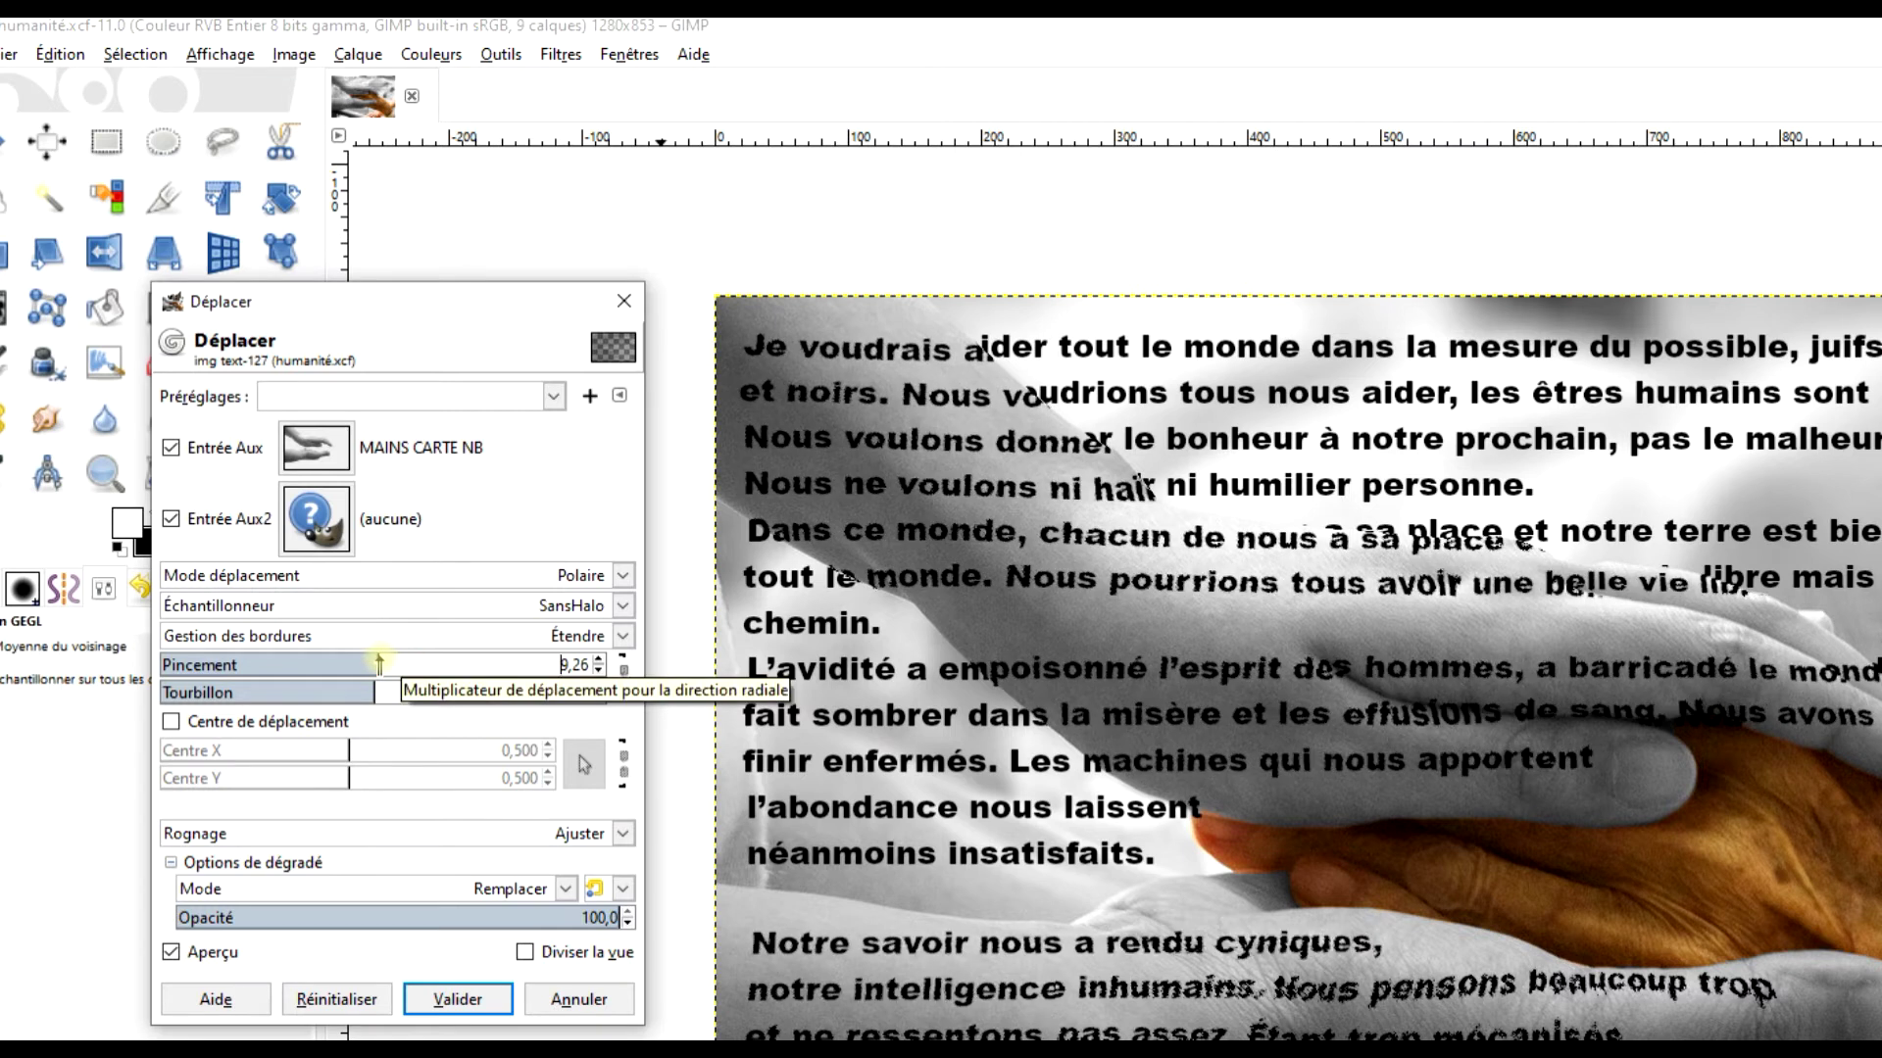
click(379, 664)
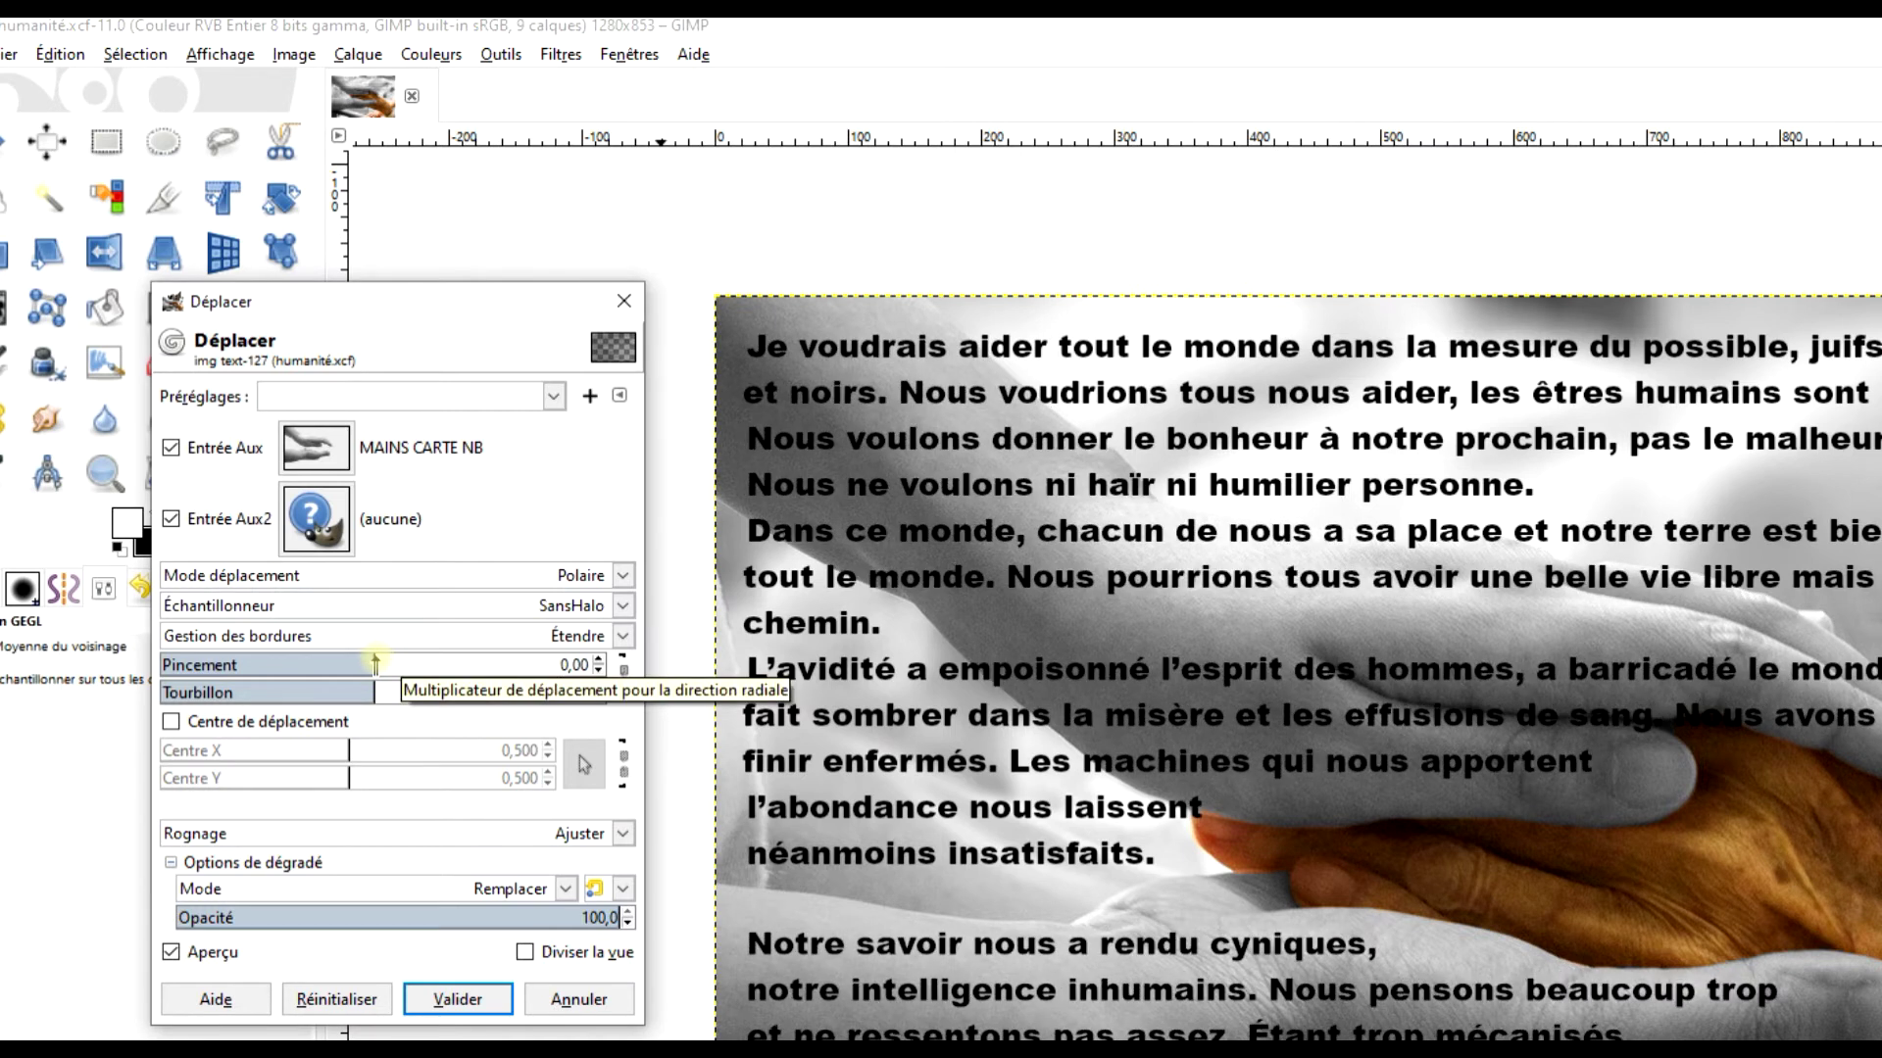
click(392, 665)
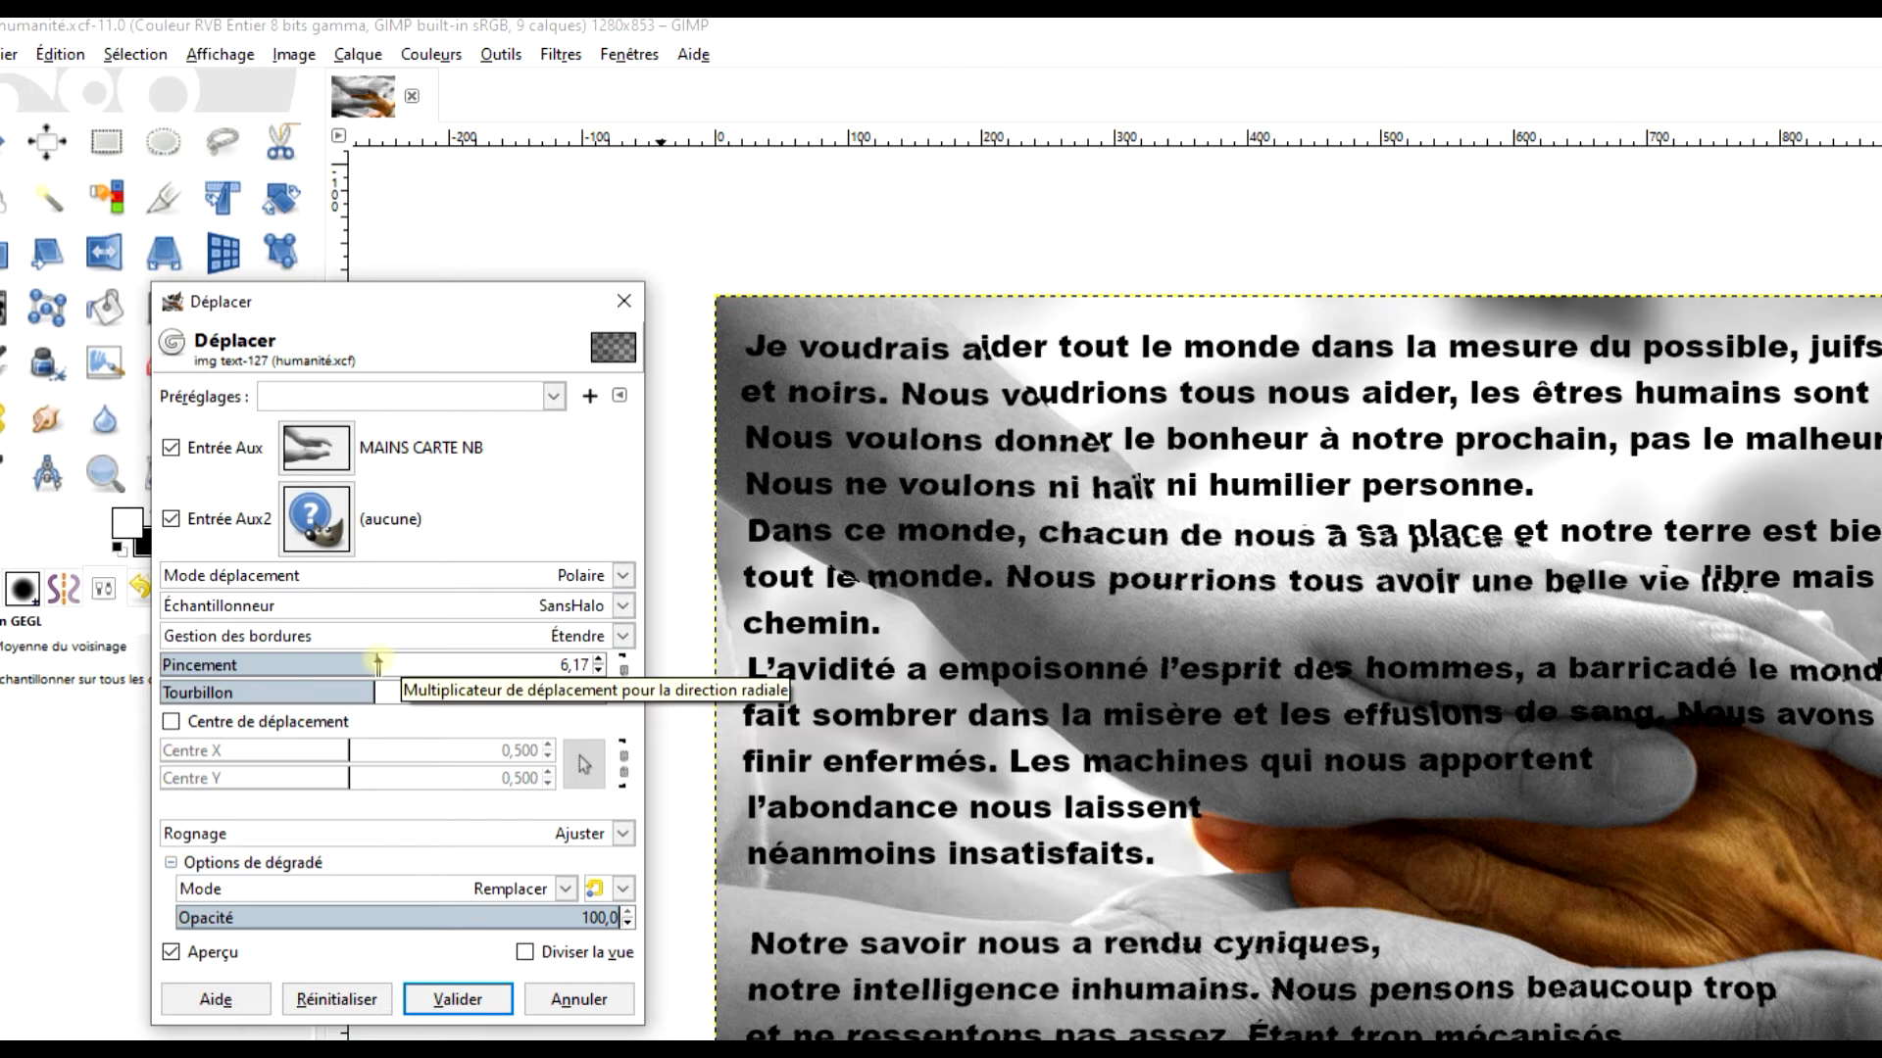
click(392, 665)
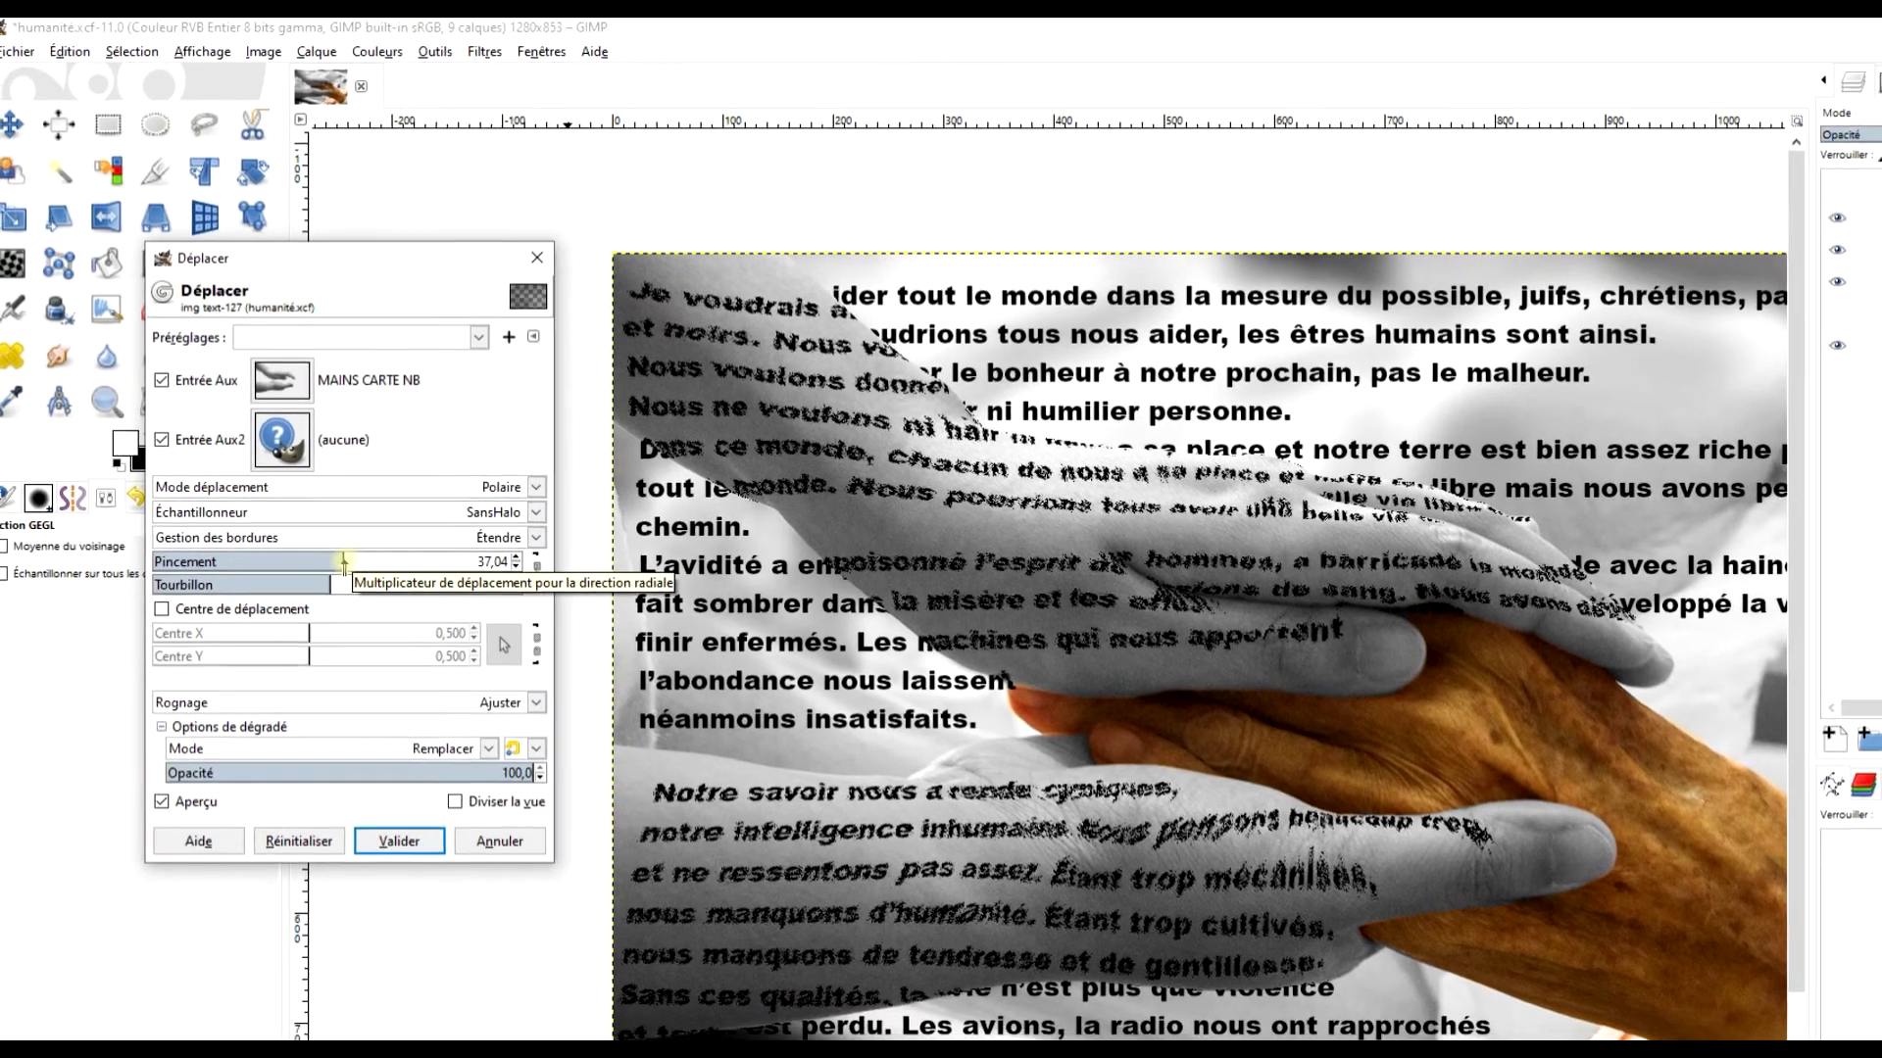
click(343, 562)
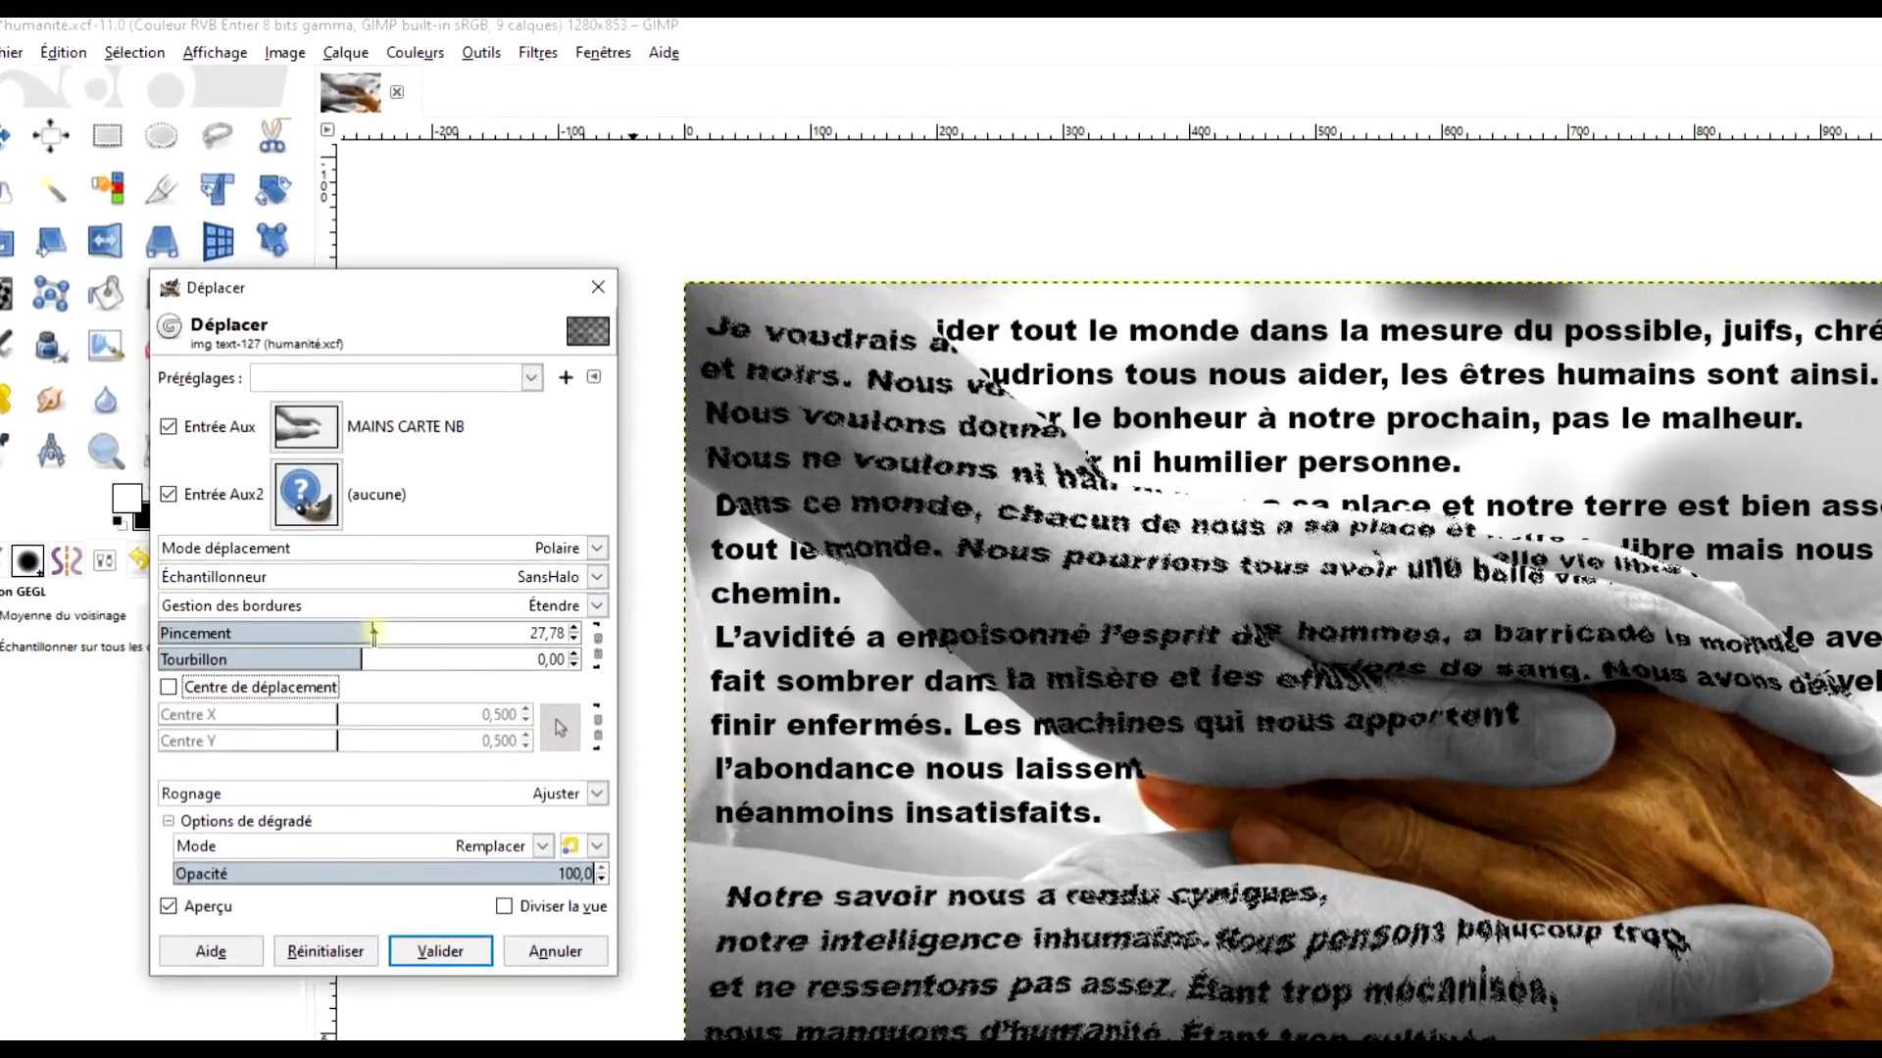
click(322, 519)
scroll(388, 666, down, 4)
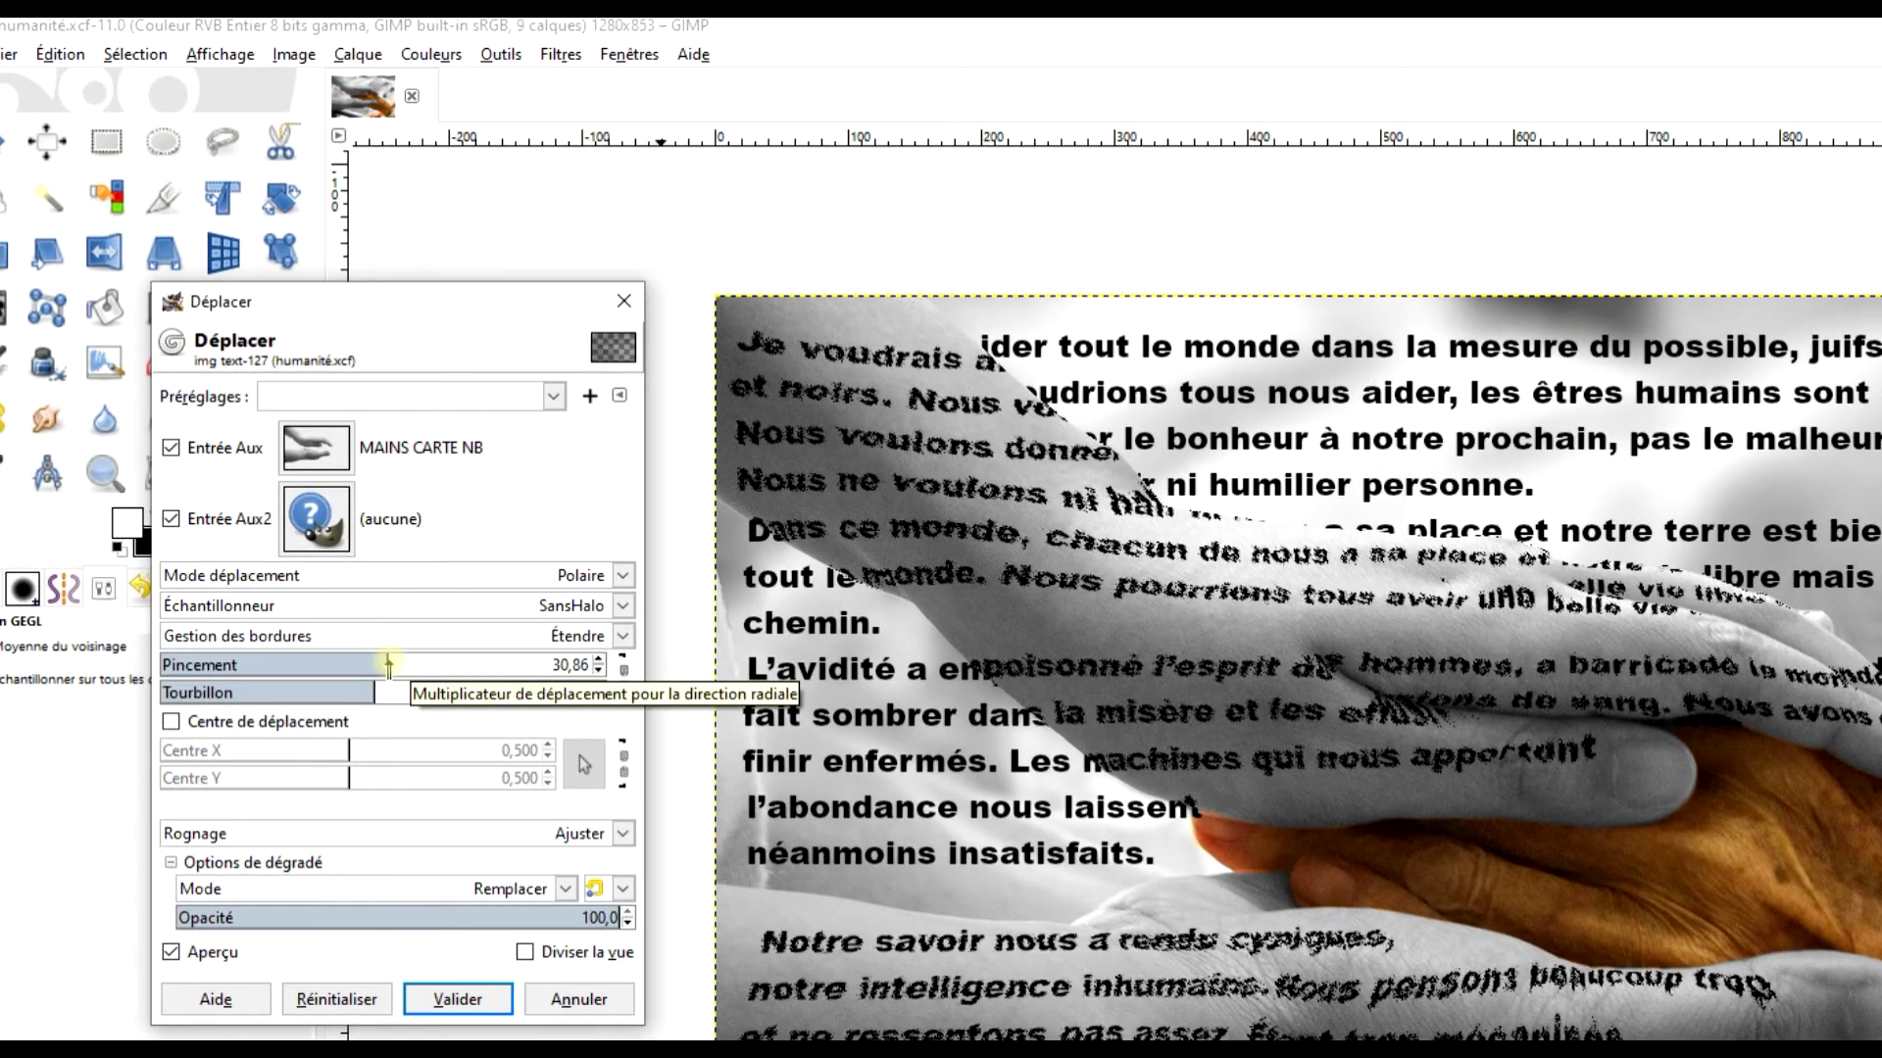
- Set Pincement to 11.26 and apply the displacement to the img text layer
scroll(383, 666, down, 3)
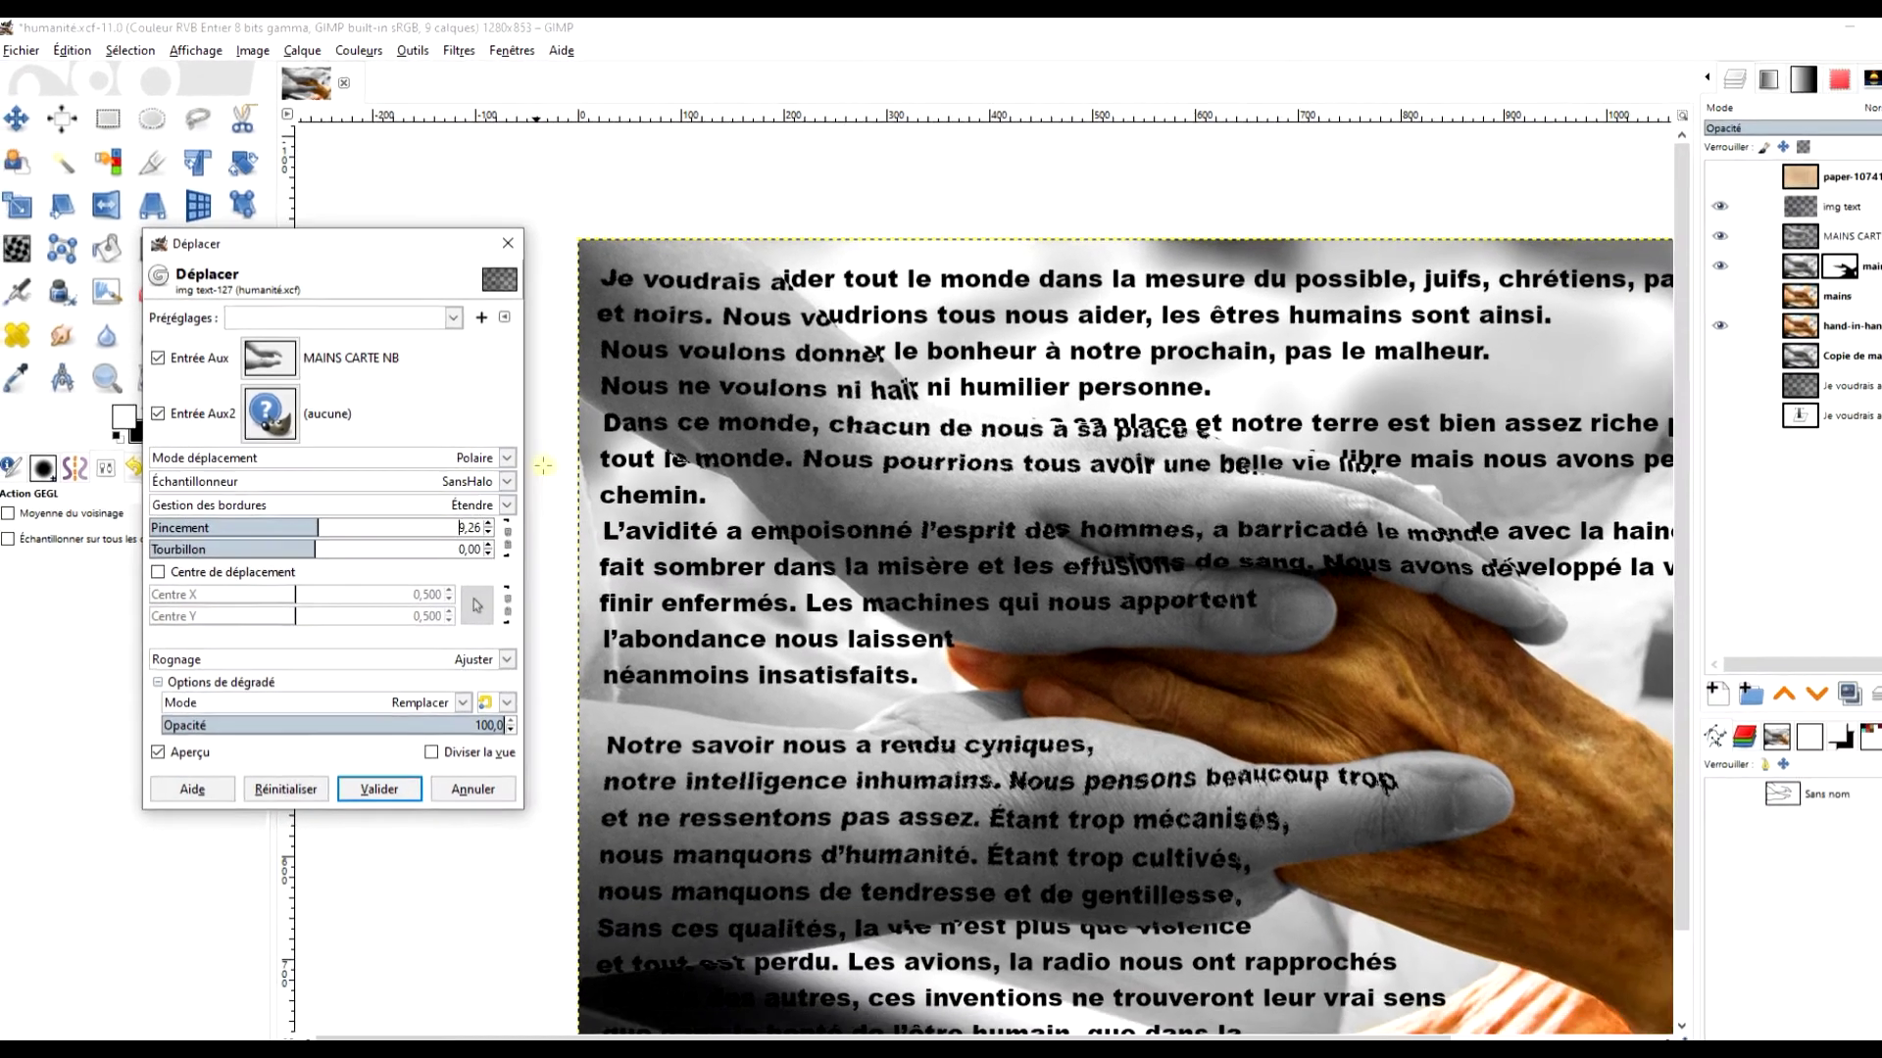
scroll(1441, 560, down, 3)
scroll(1441, 559, up, 3)
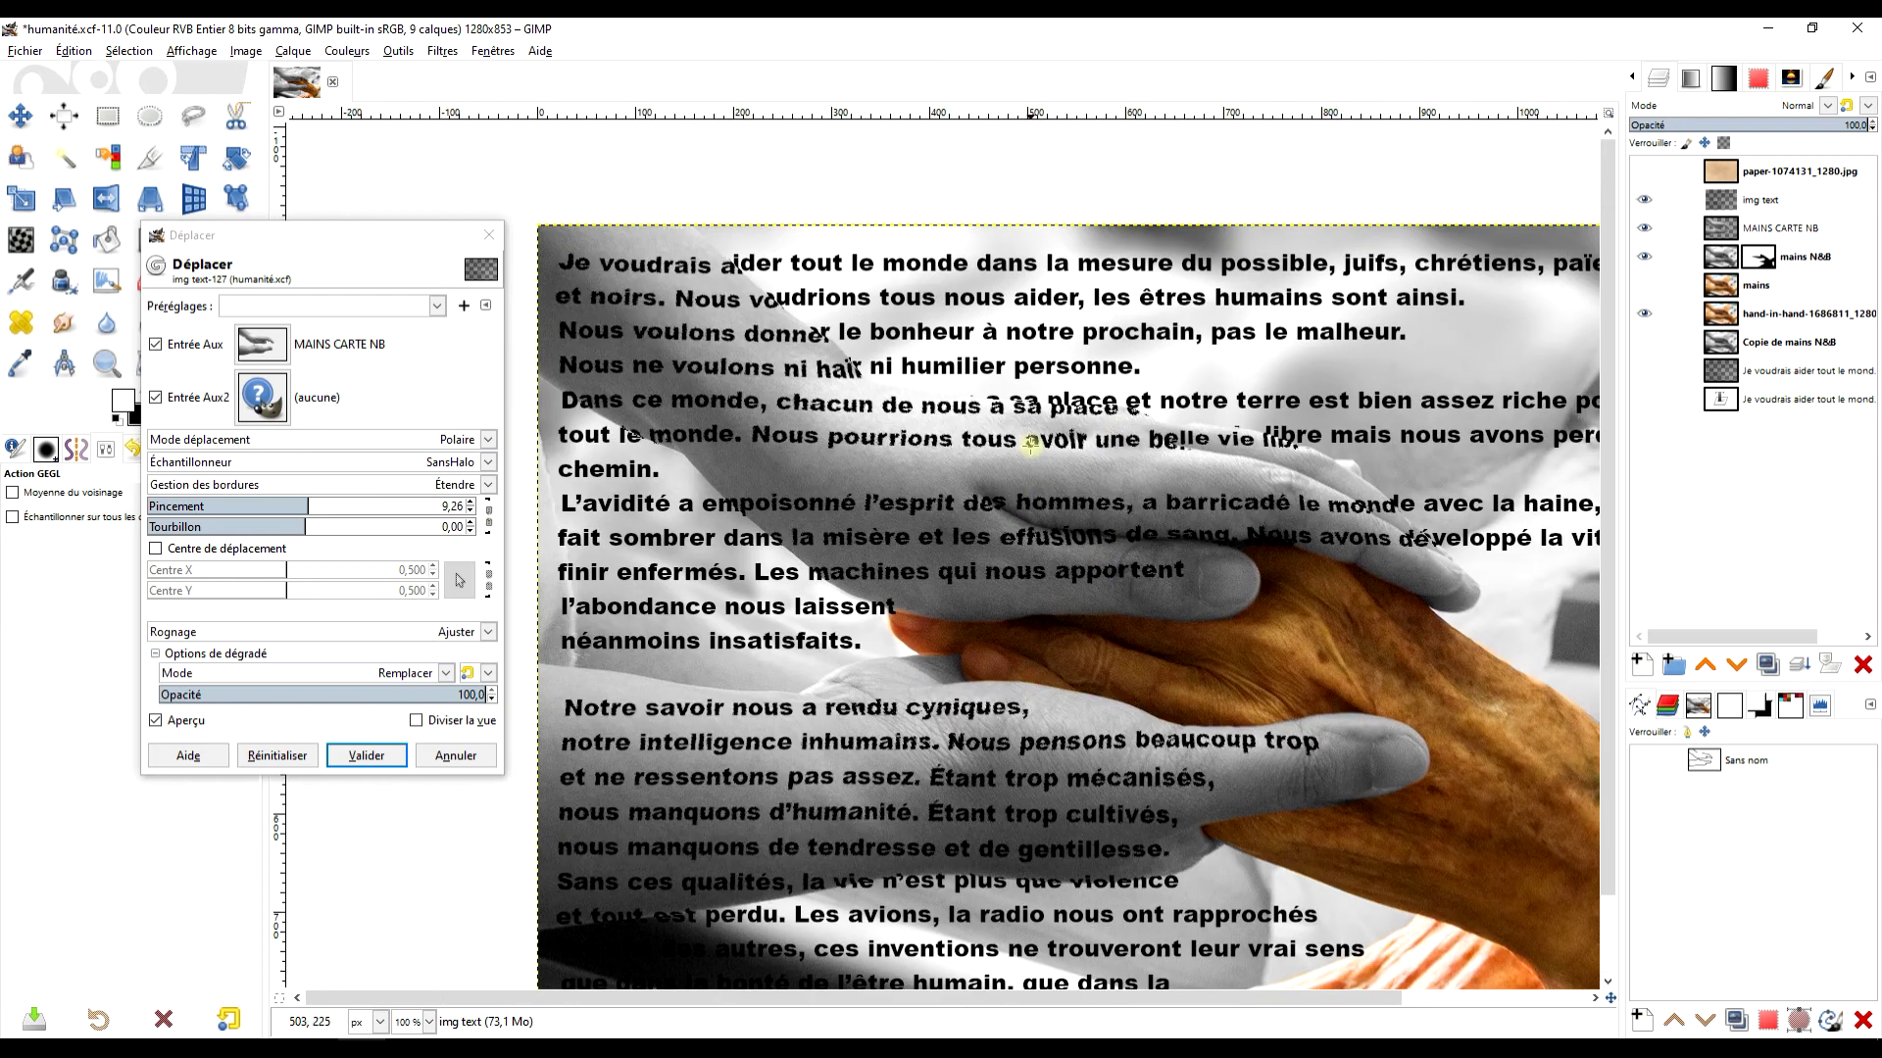
scroll(310, 505, up, 2)
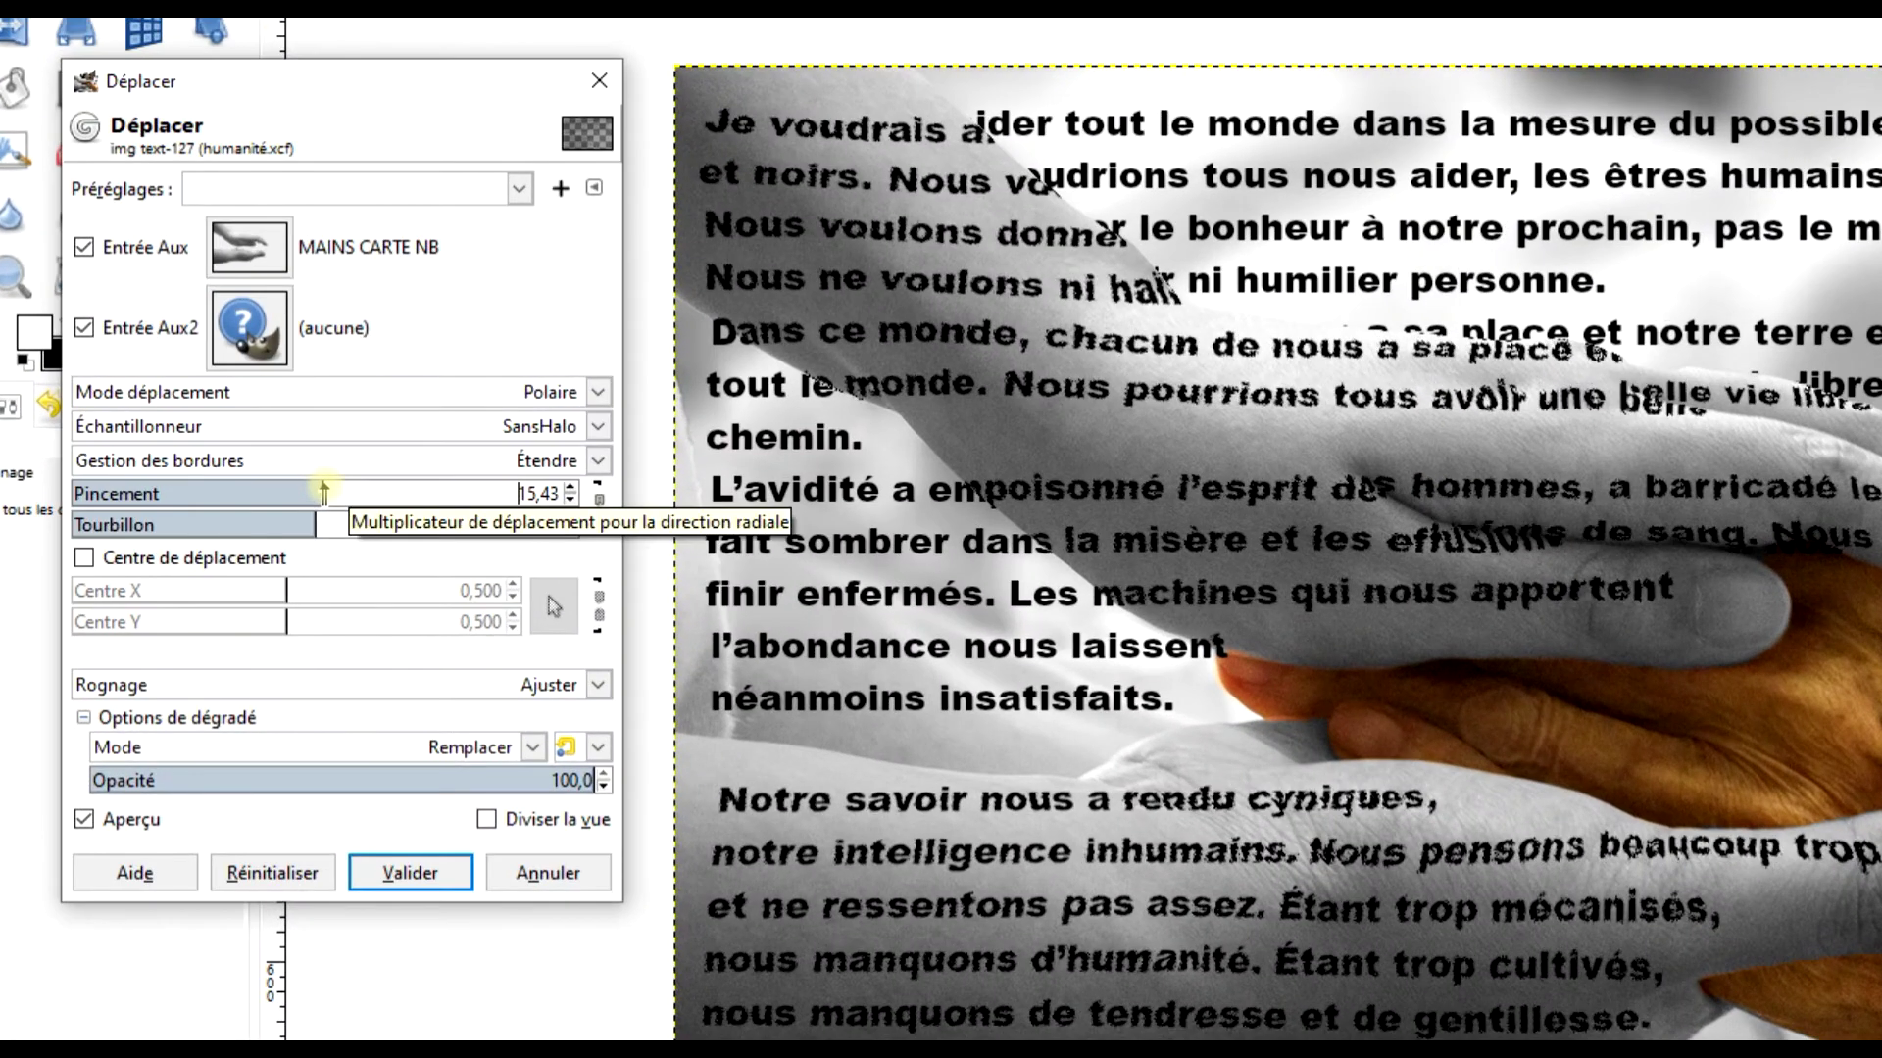
scroll(323, 490, down, 2)
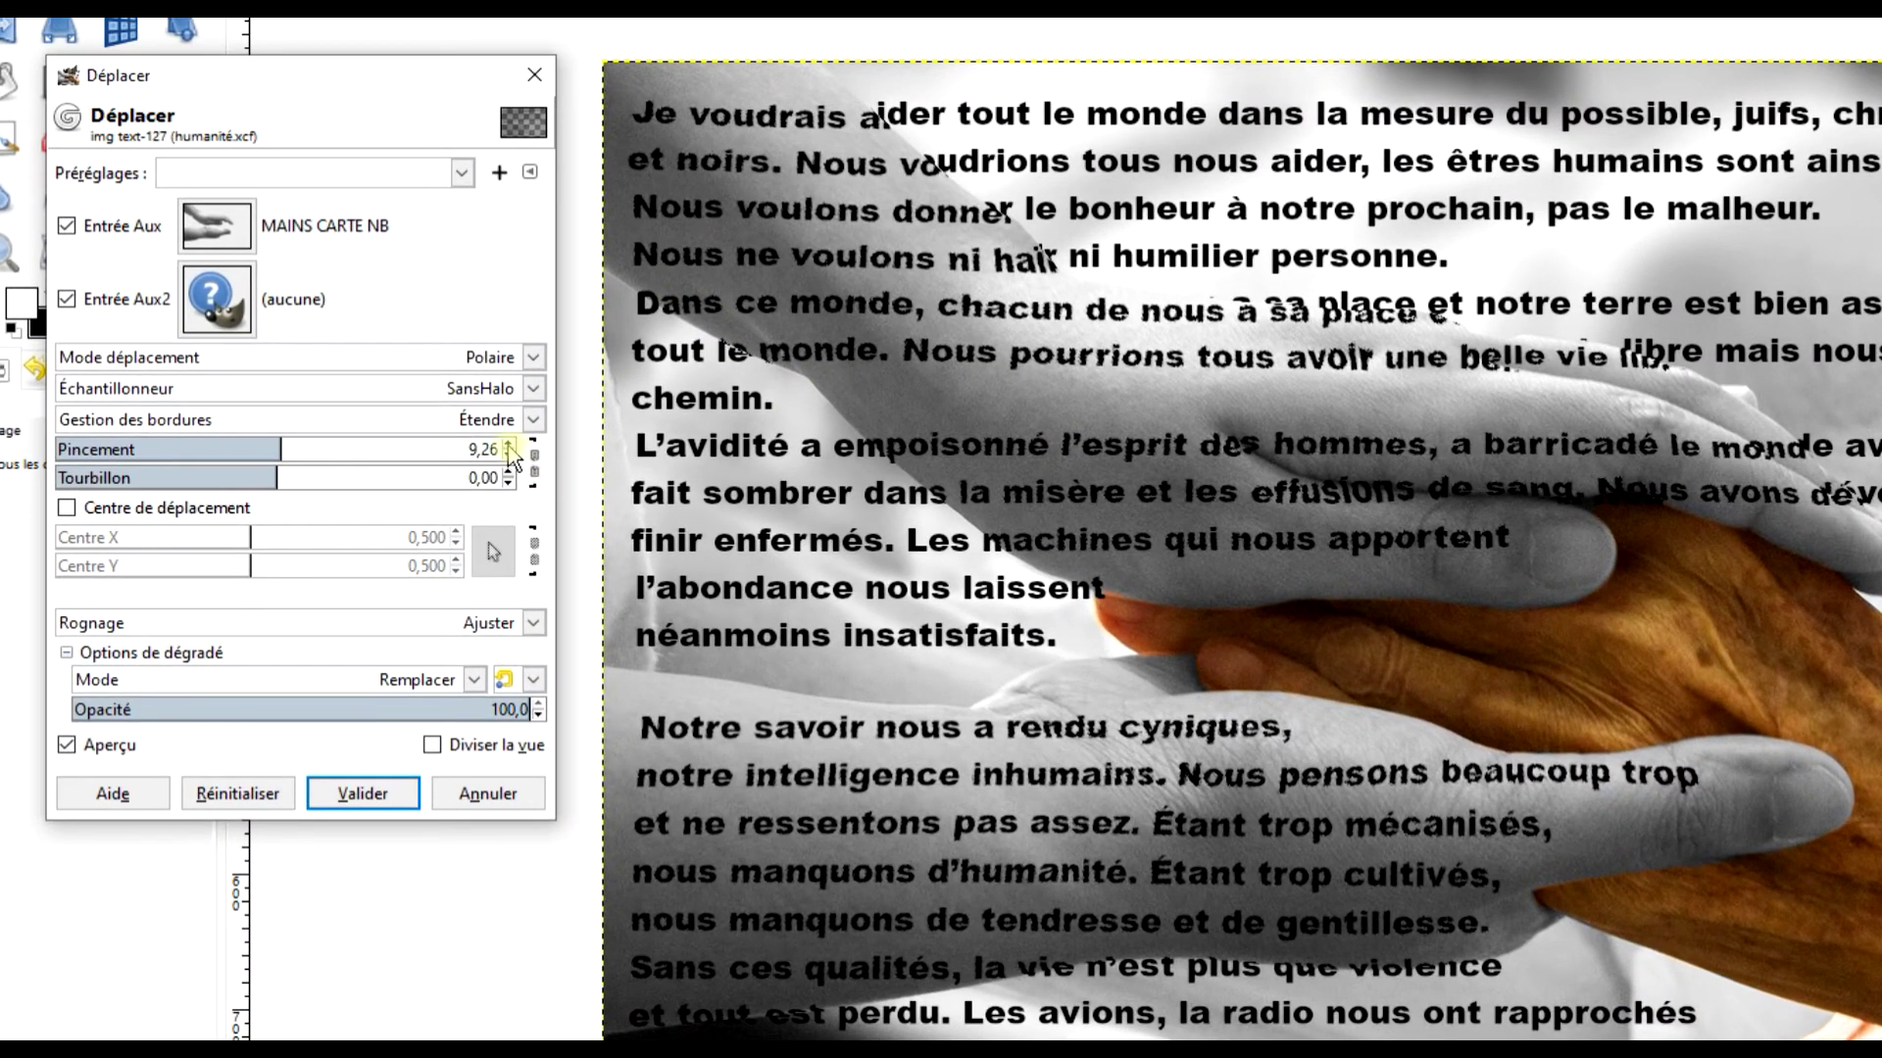
click(508, 446)
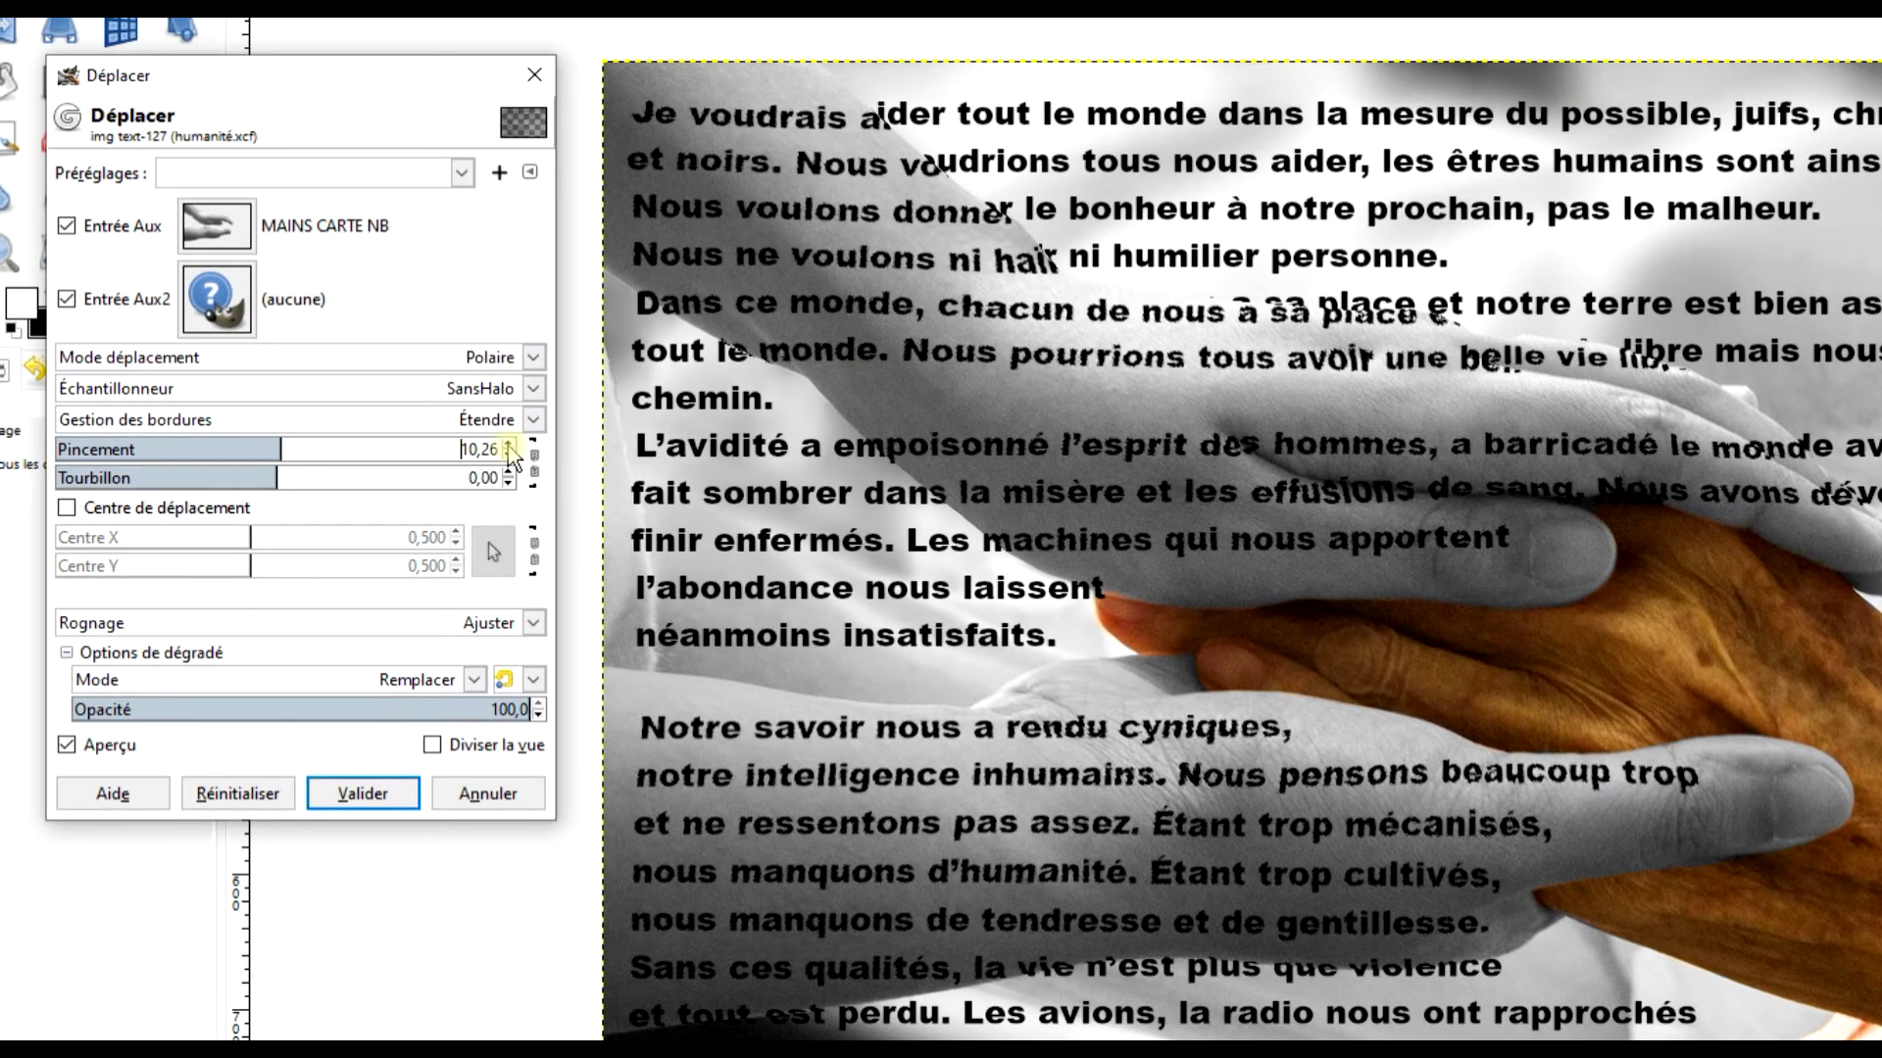
click(508, 446)
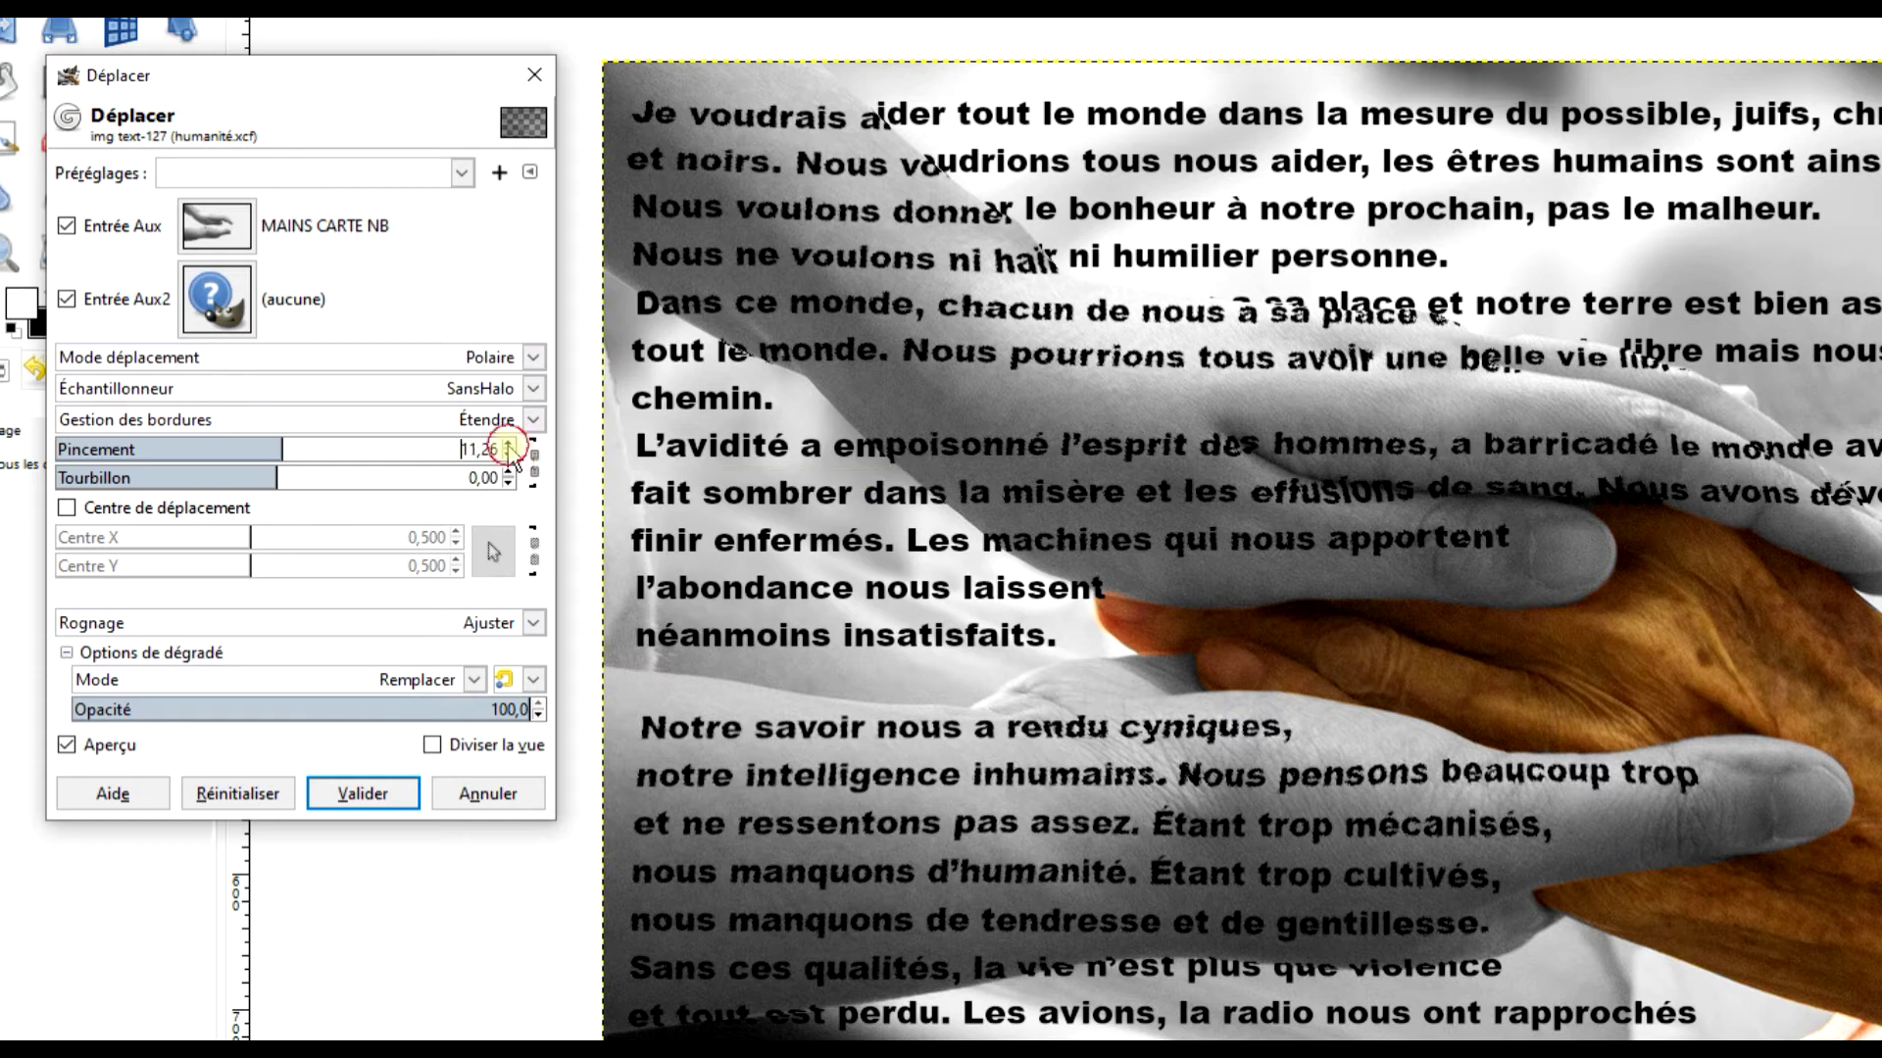
click(508, 446)
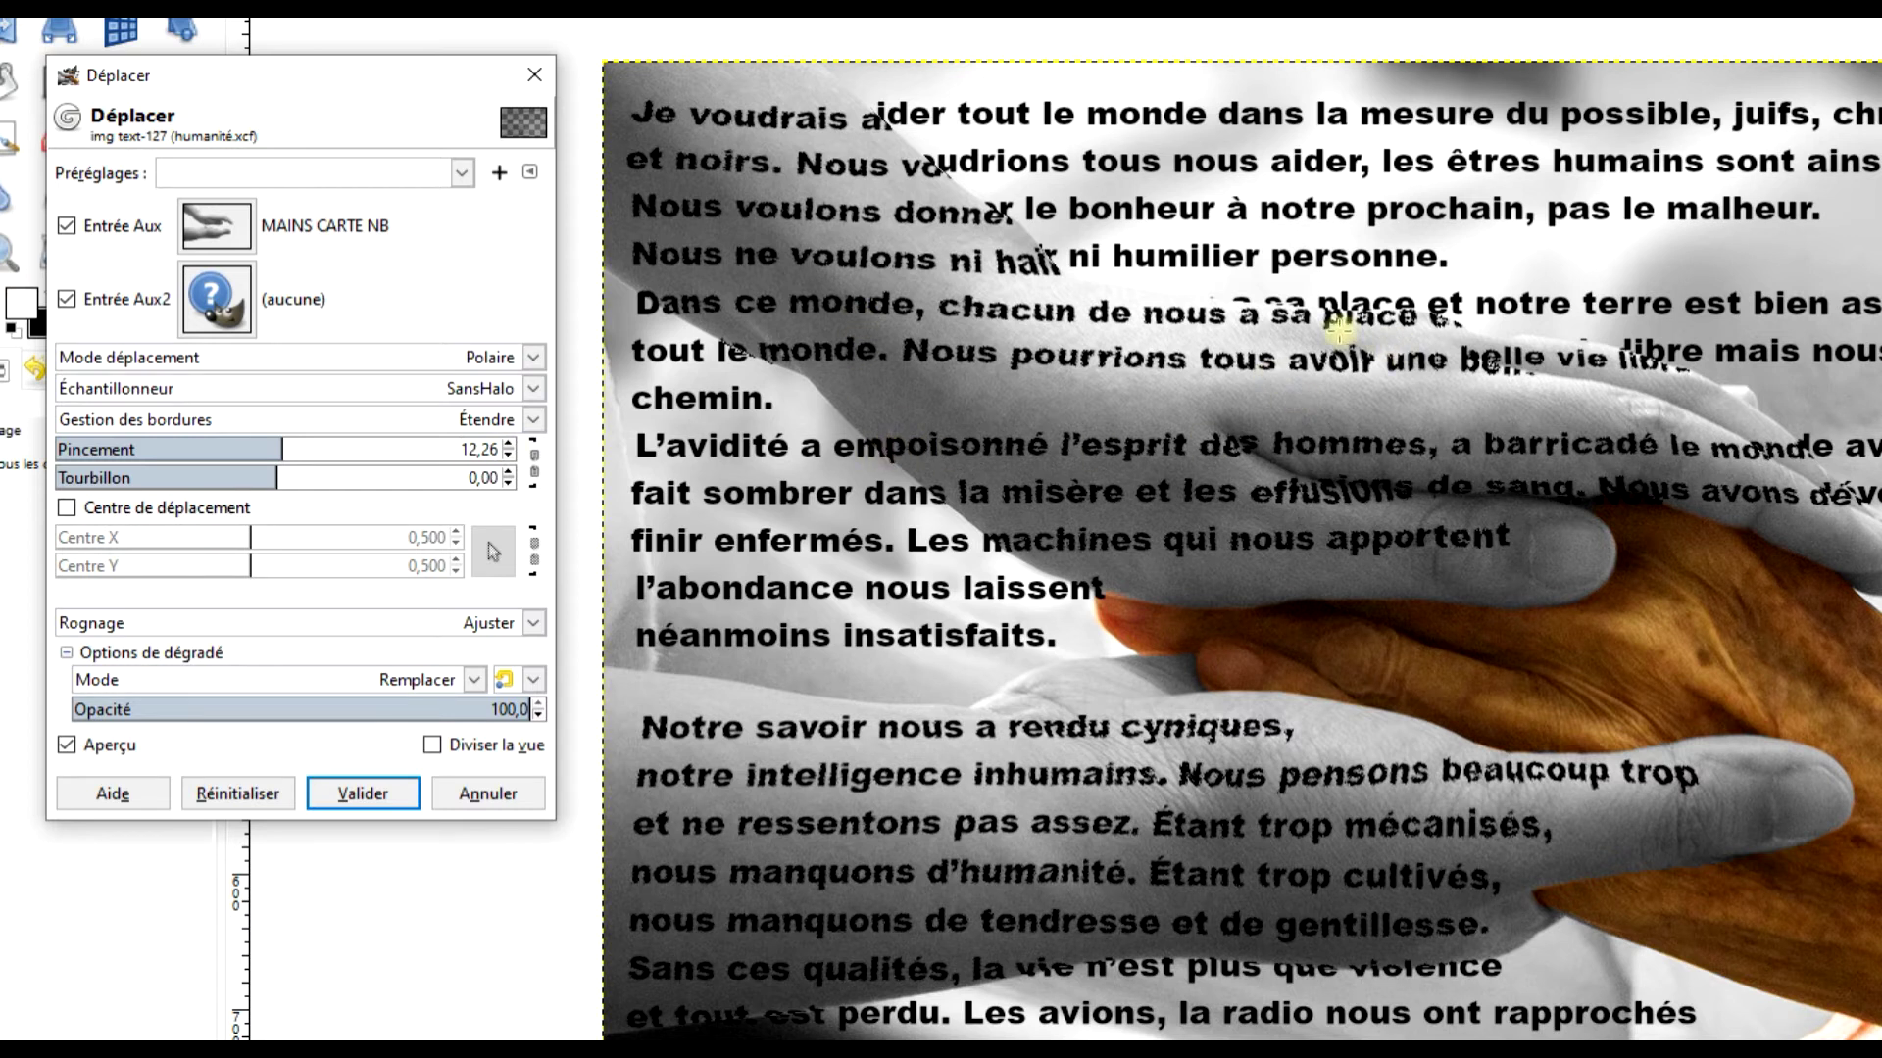
click(506, 454)
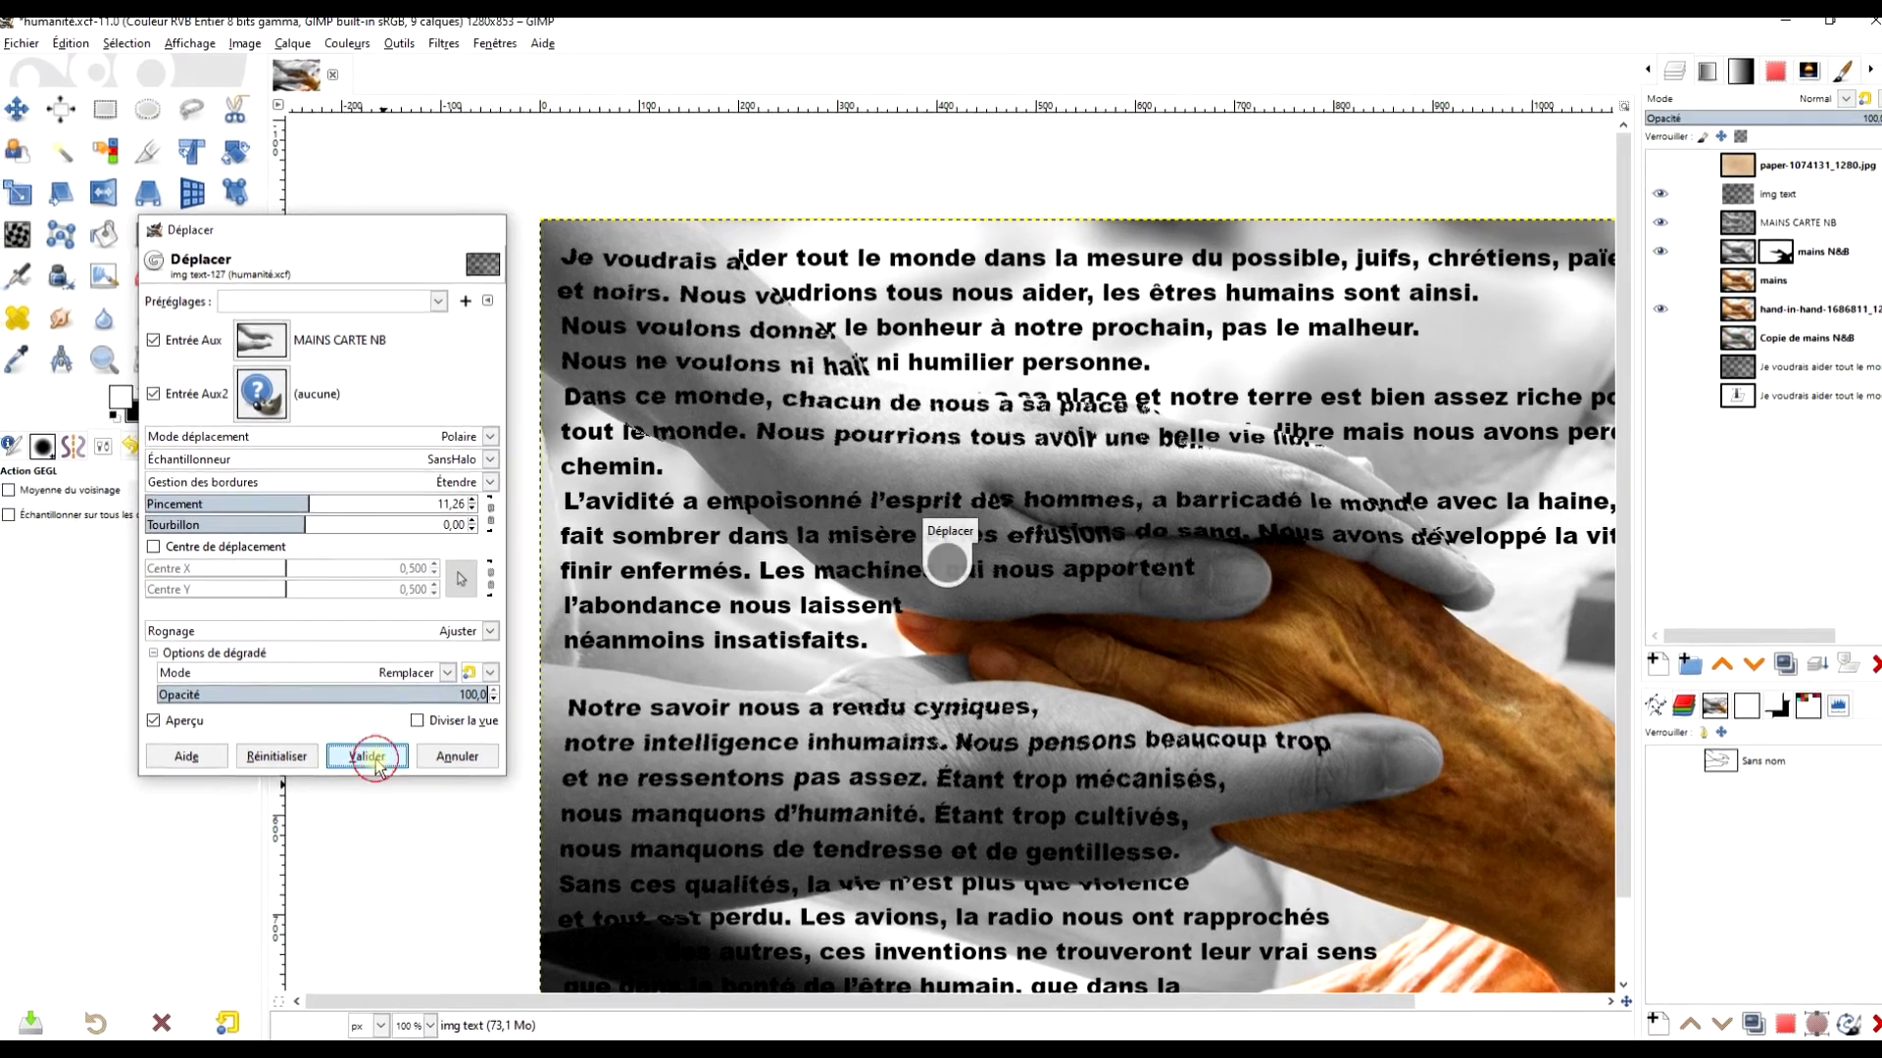
click(375, 778)
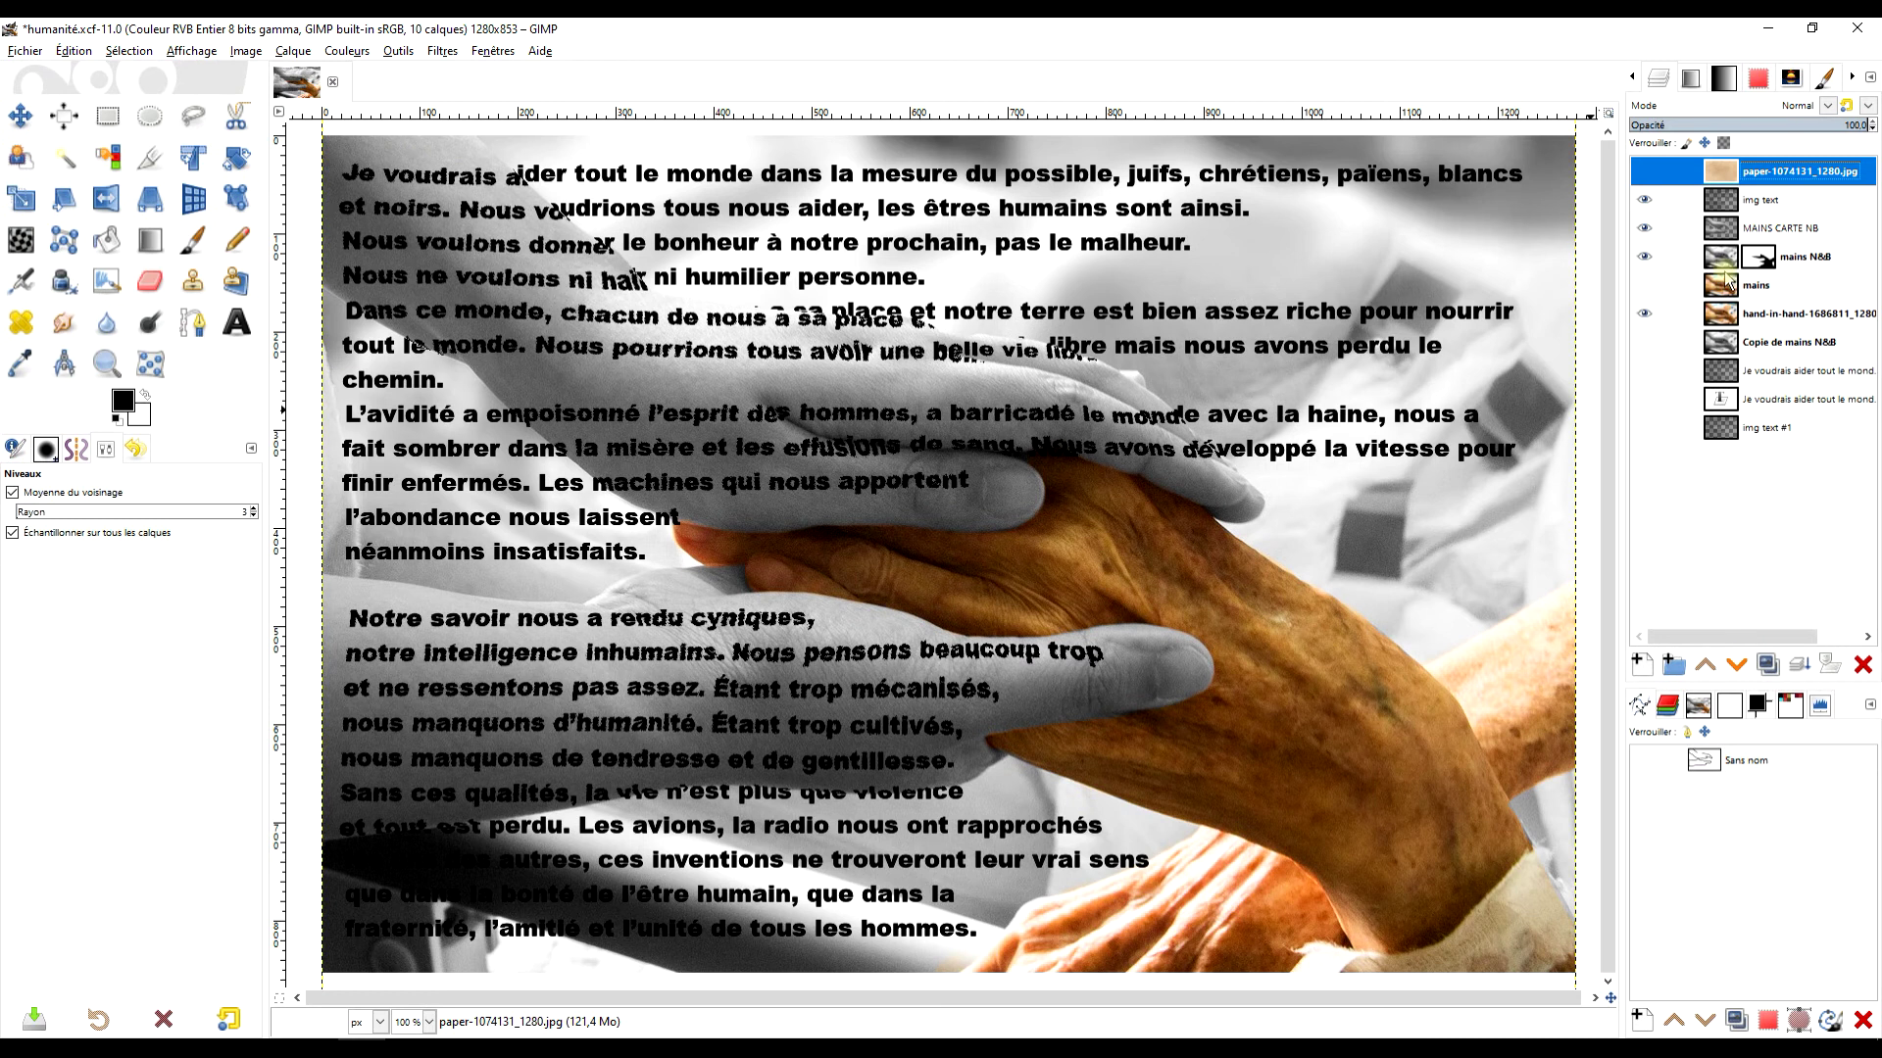
- Show the paper texture layer directly below img text and set its blending mode to Multiplier
click(1656, 172)
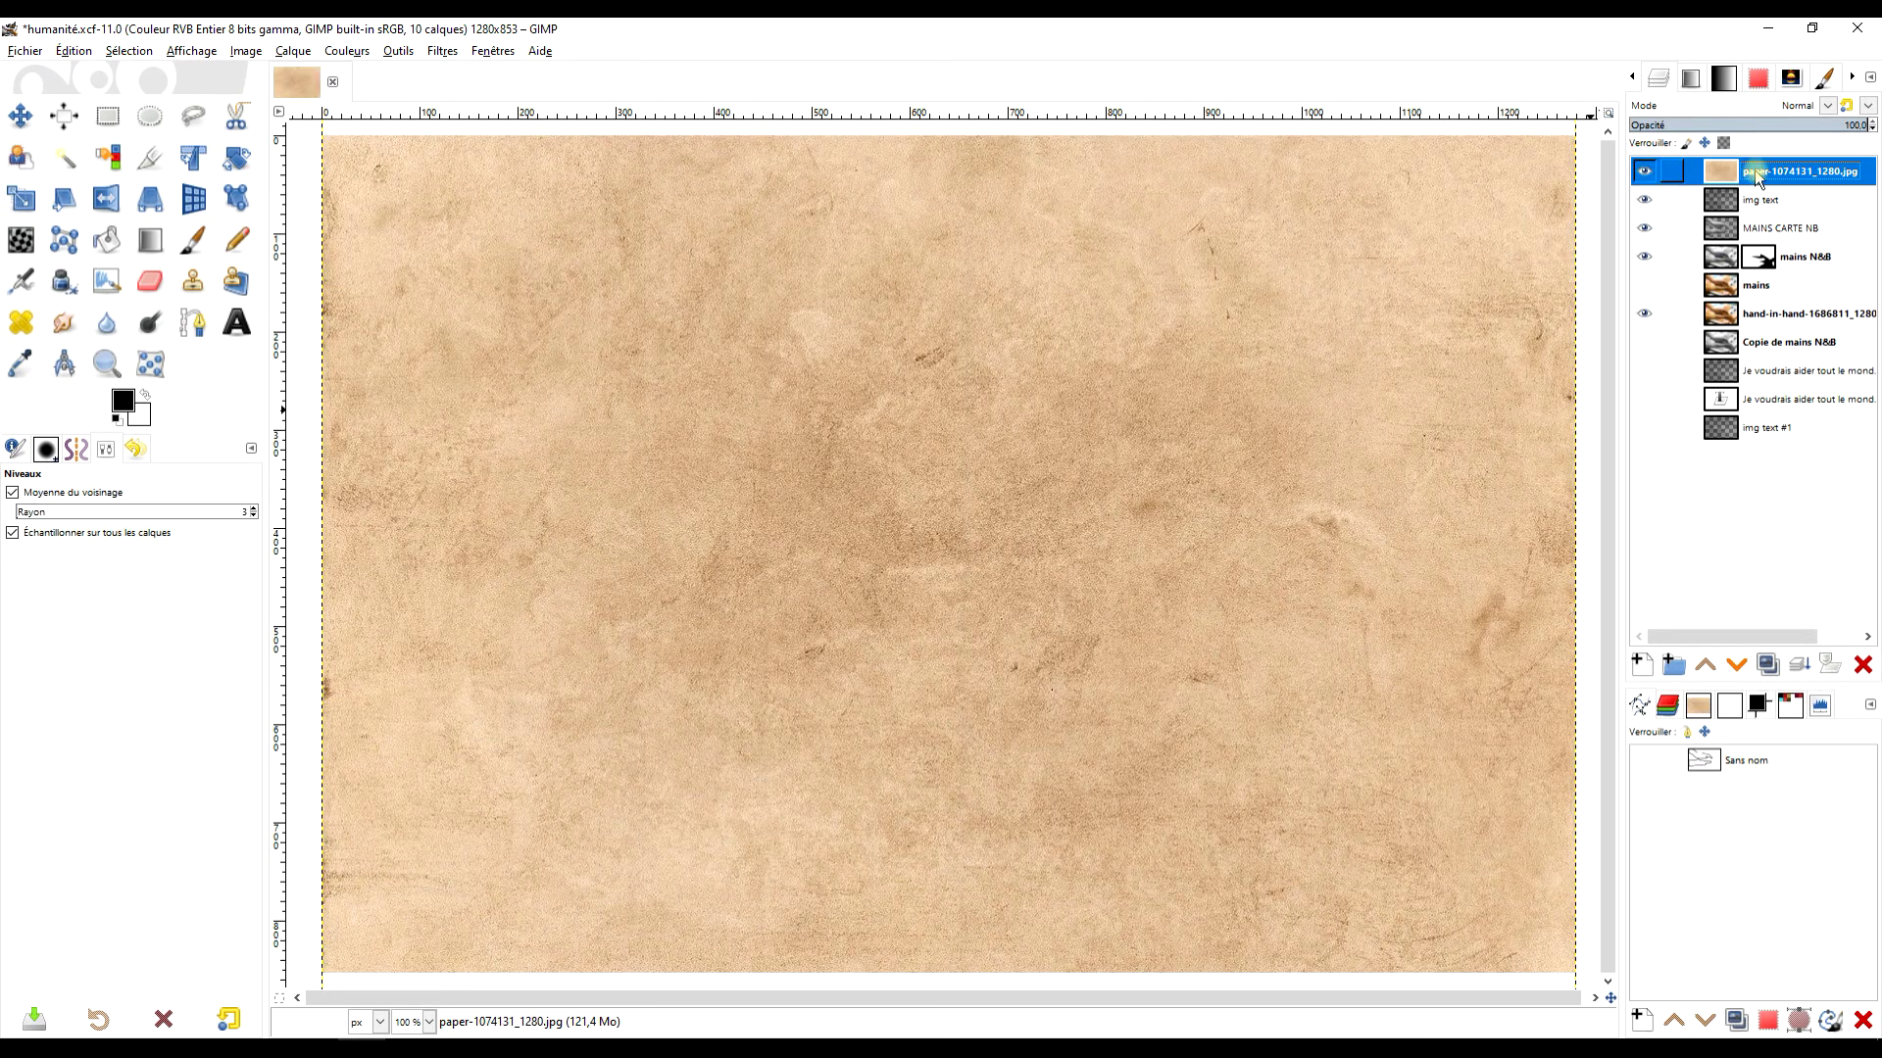
click(1731, 666)
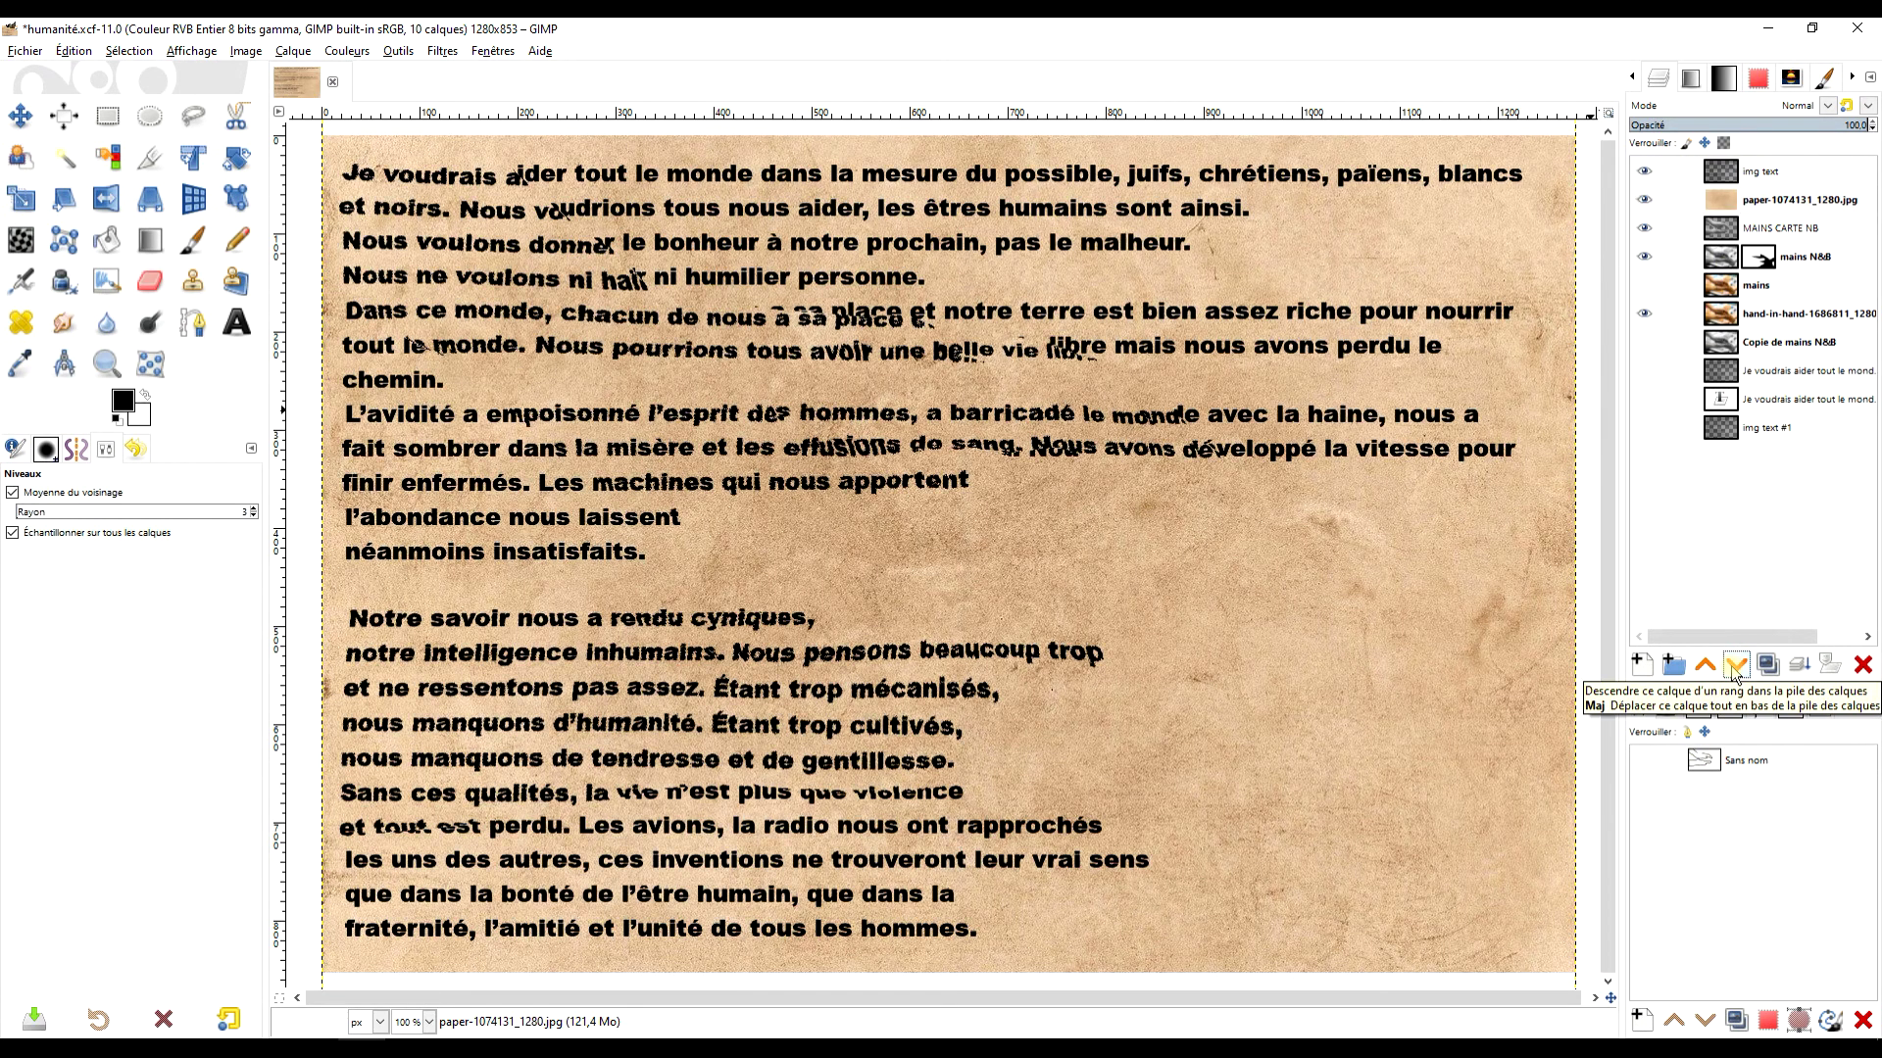
click(1734, 666)
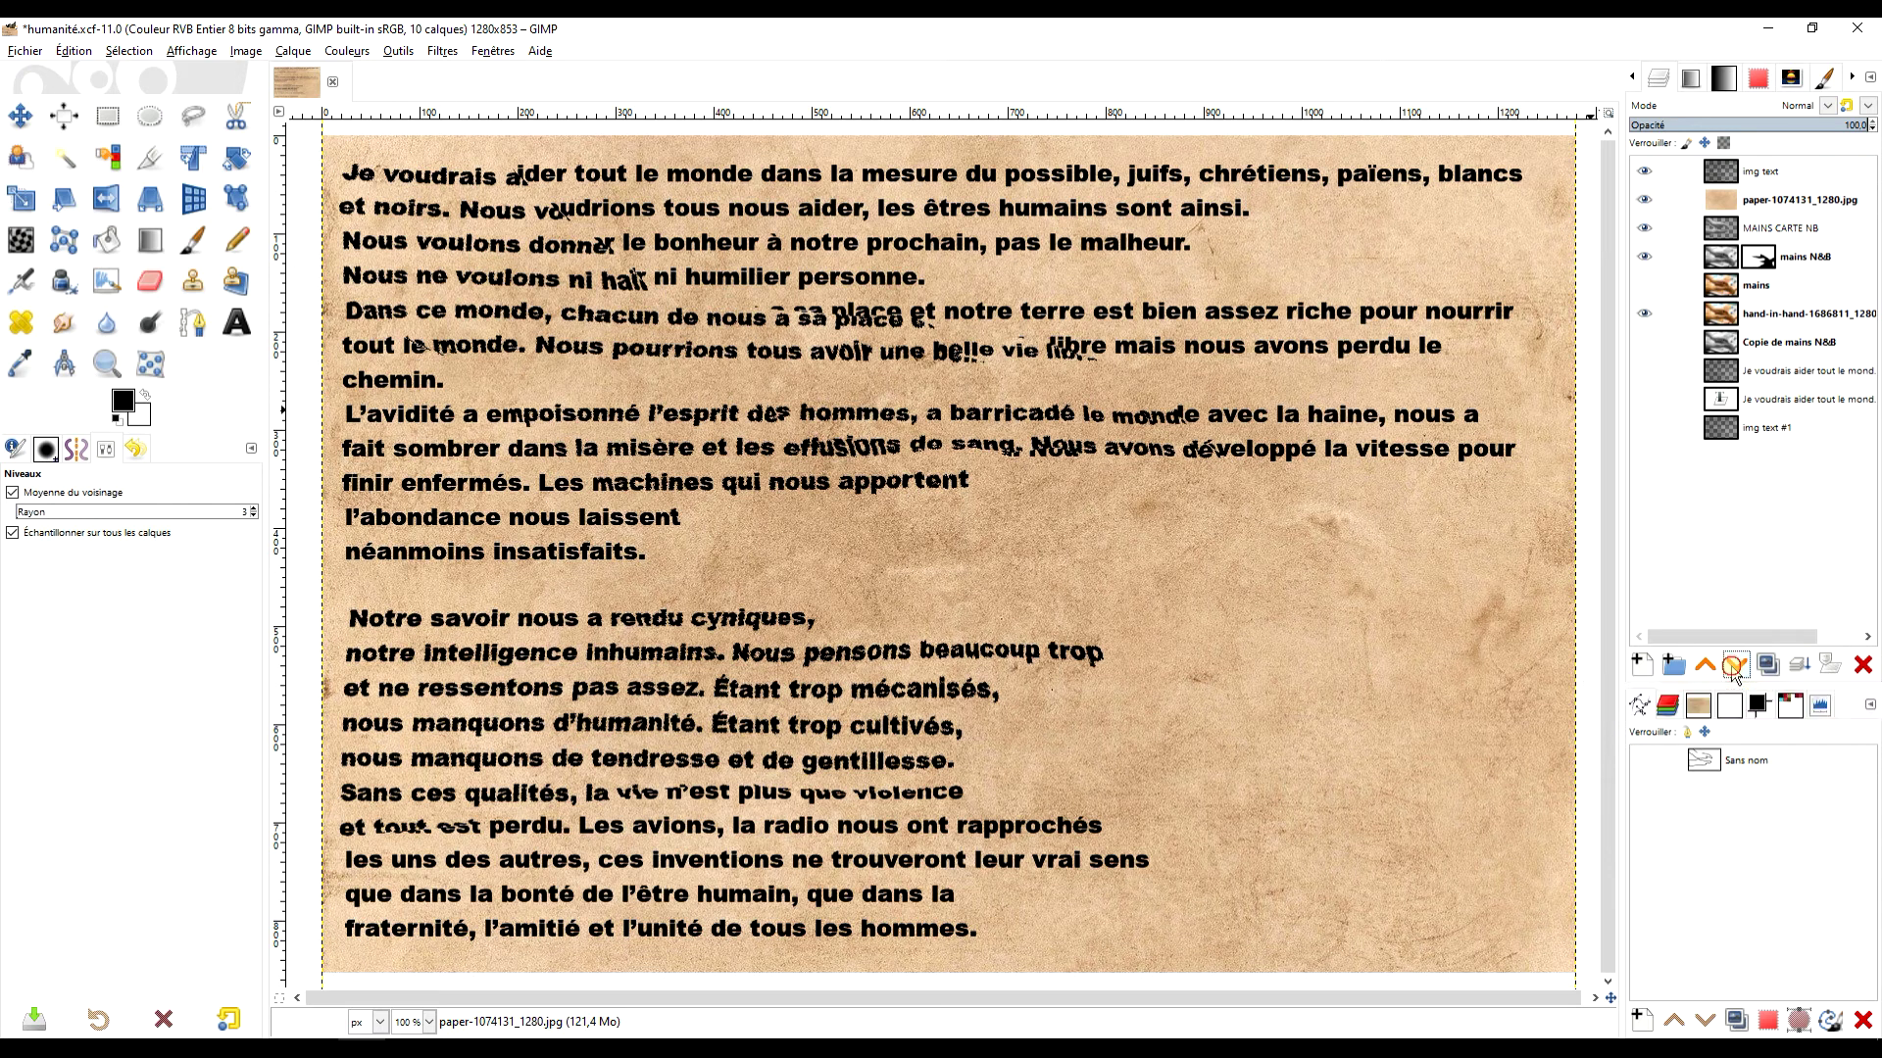
click(1705, 666)
click(1825, 106)
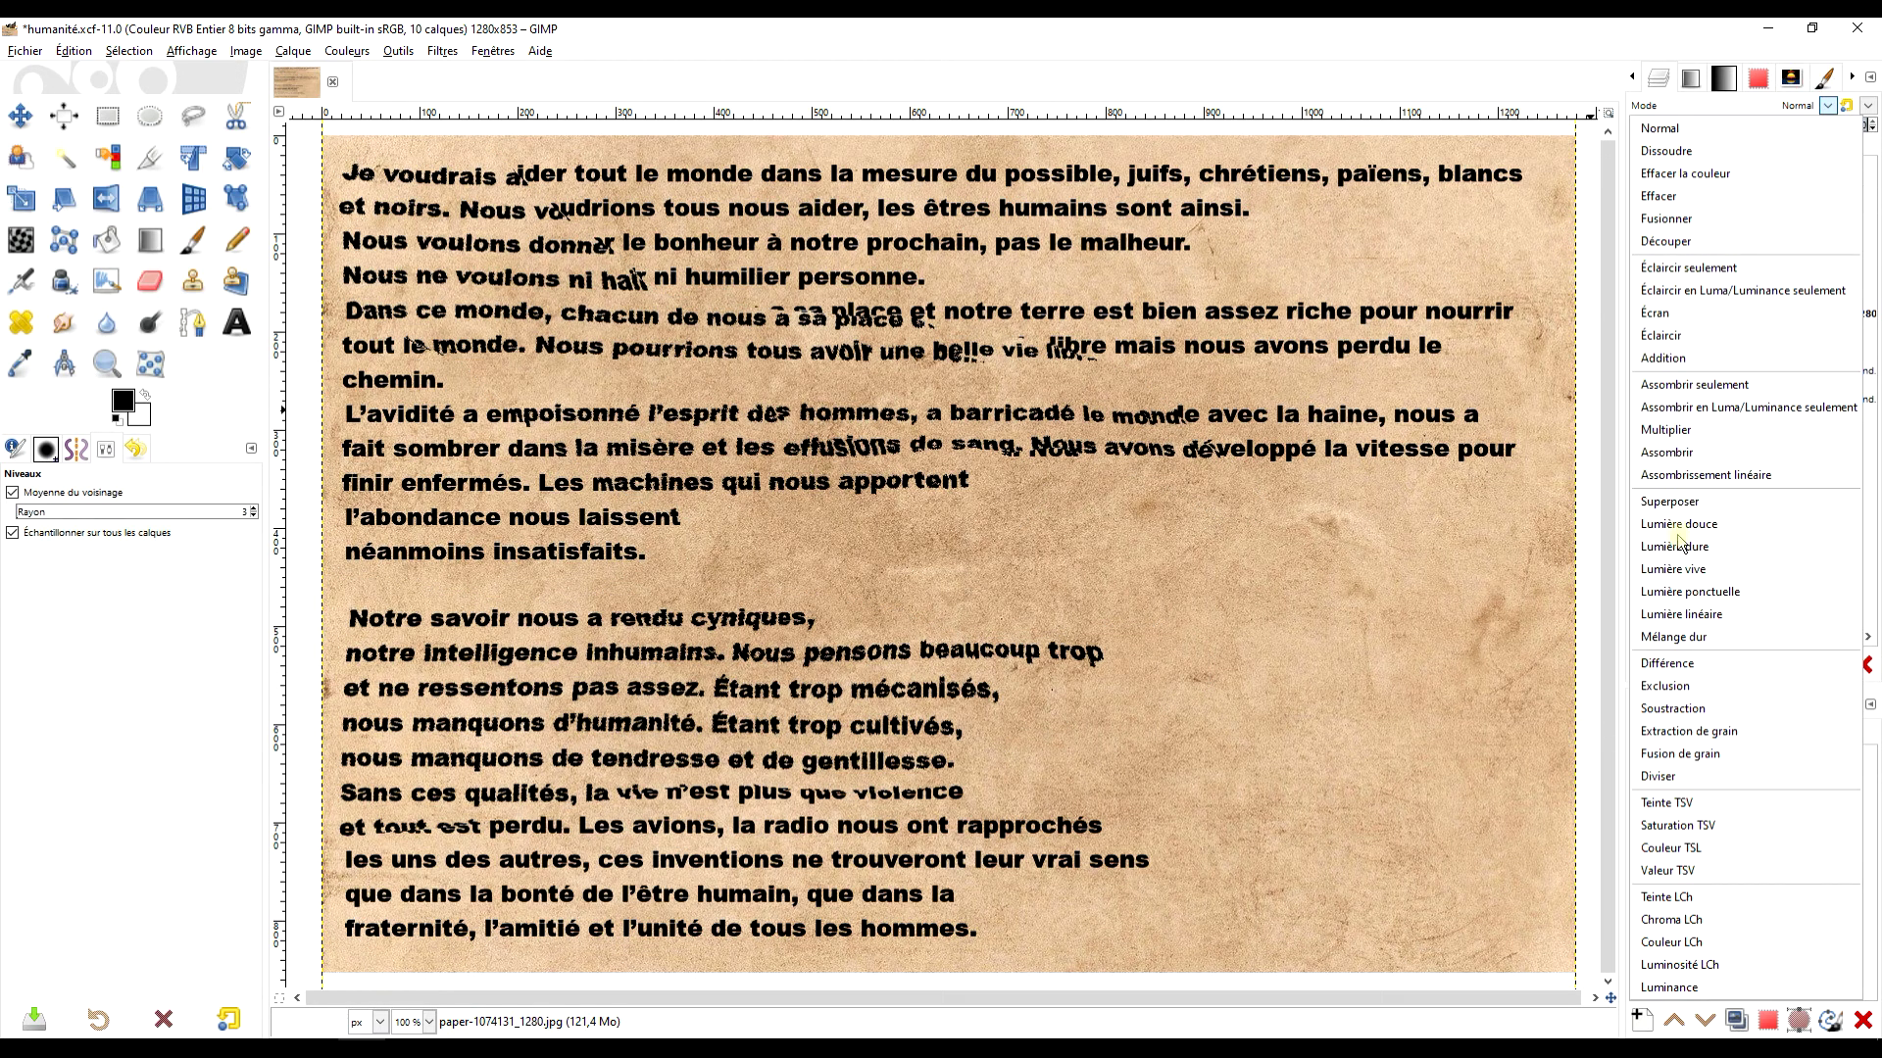
click(1666, 430)
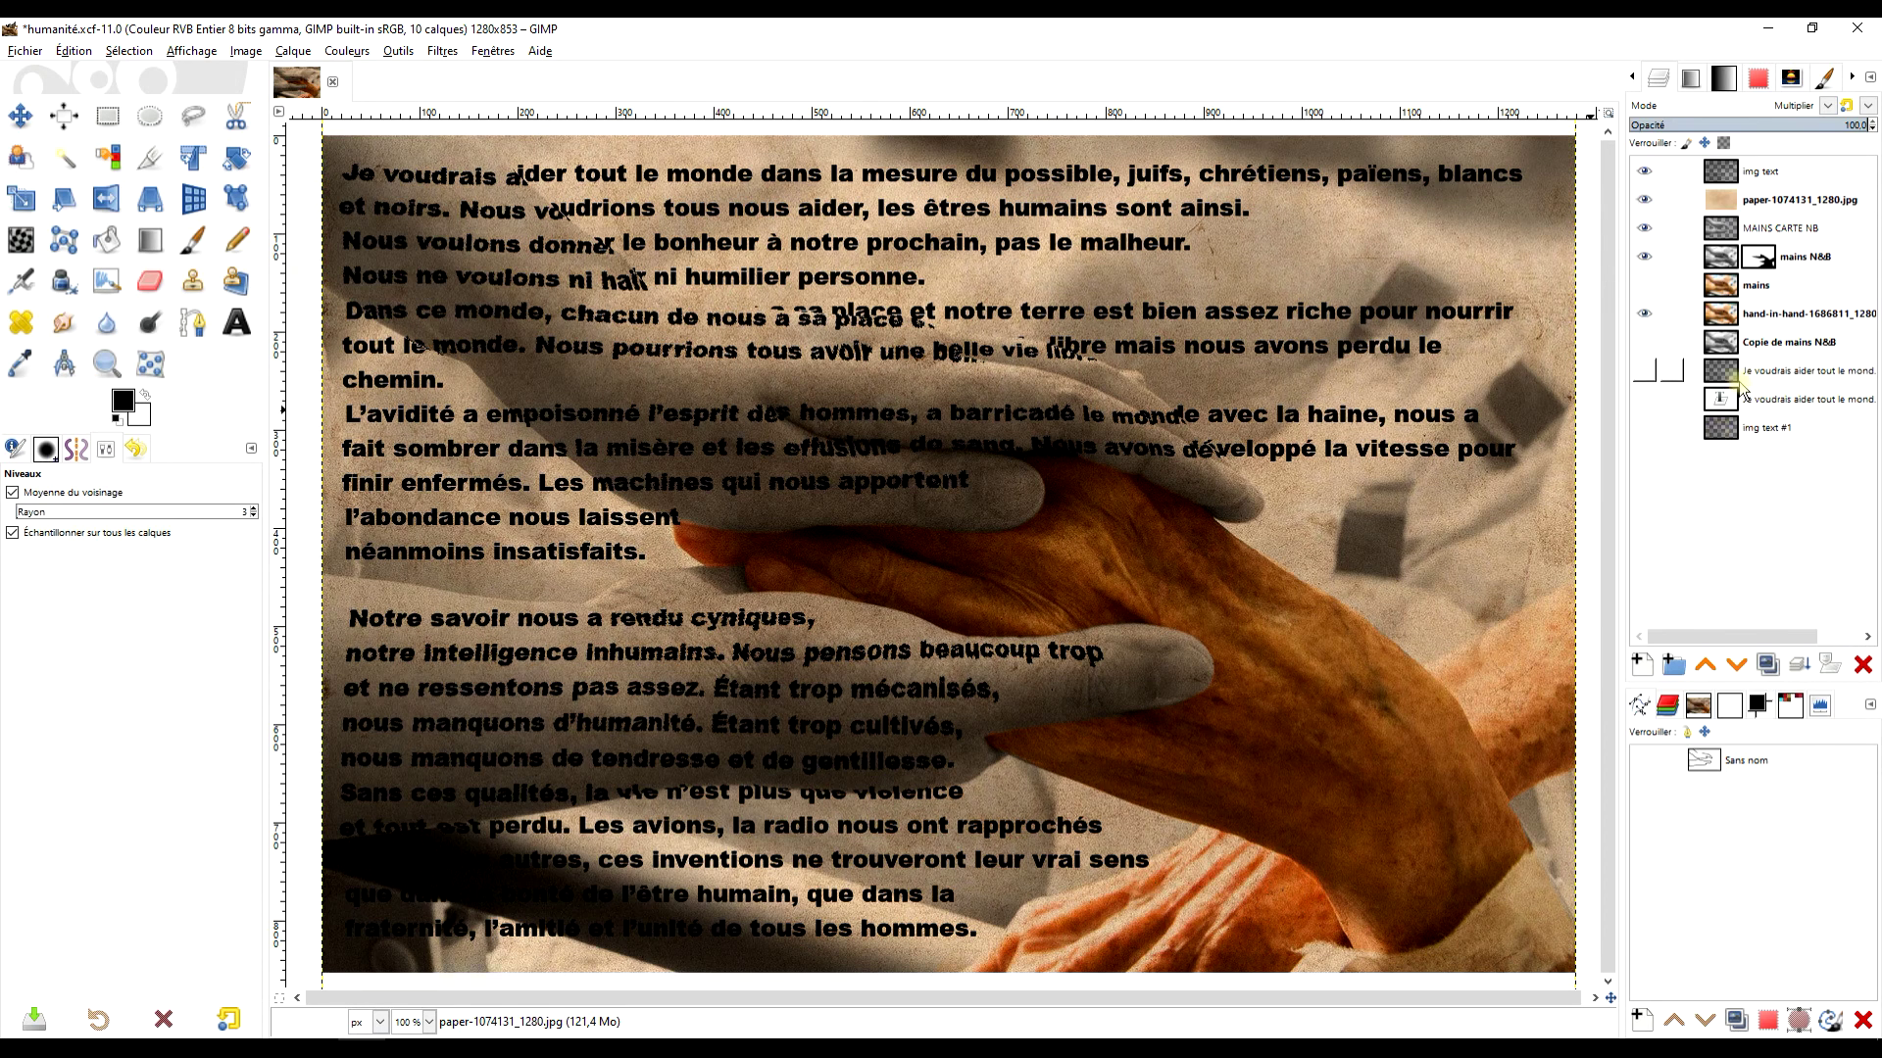
- Brighten the mains N&B layer with a Niveaux adjustment, setting the input midtone value to 3.19
click(1721, 267)
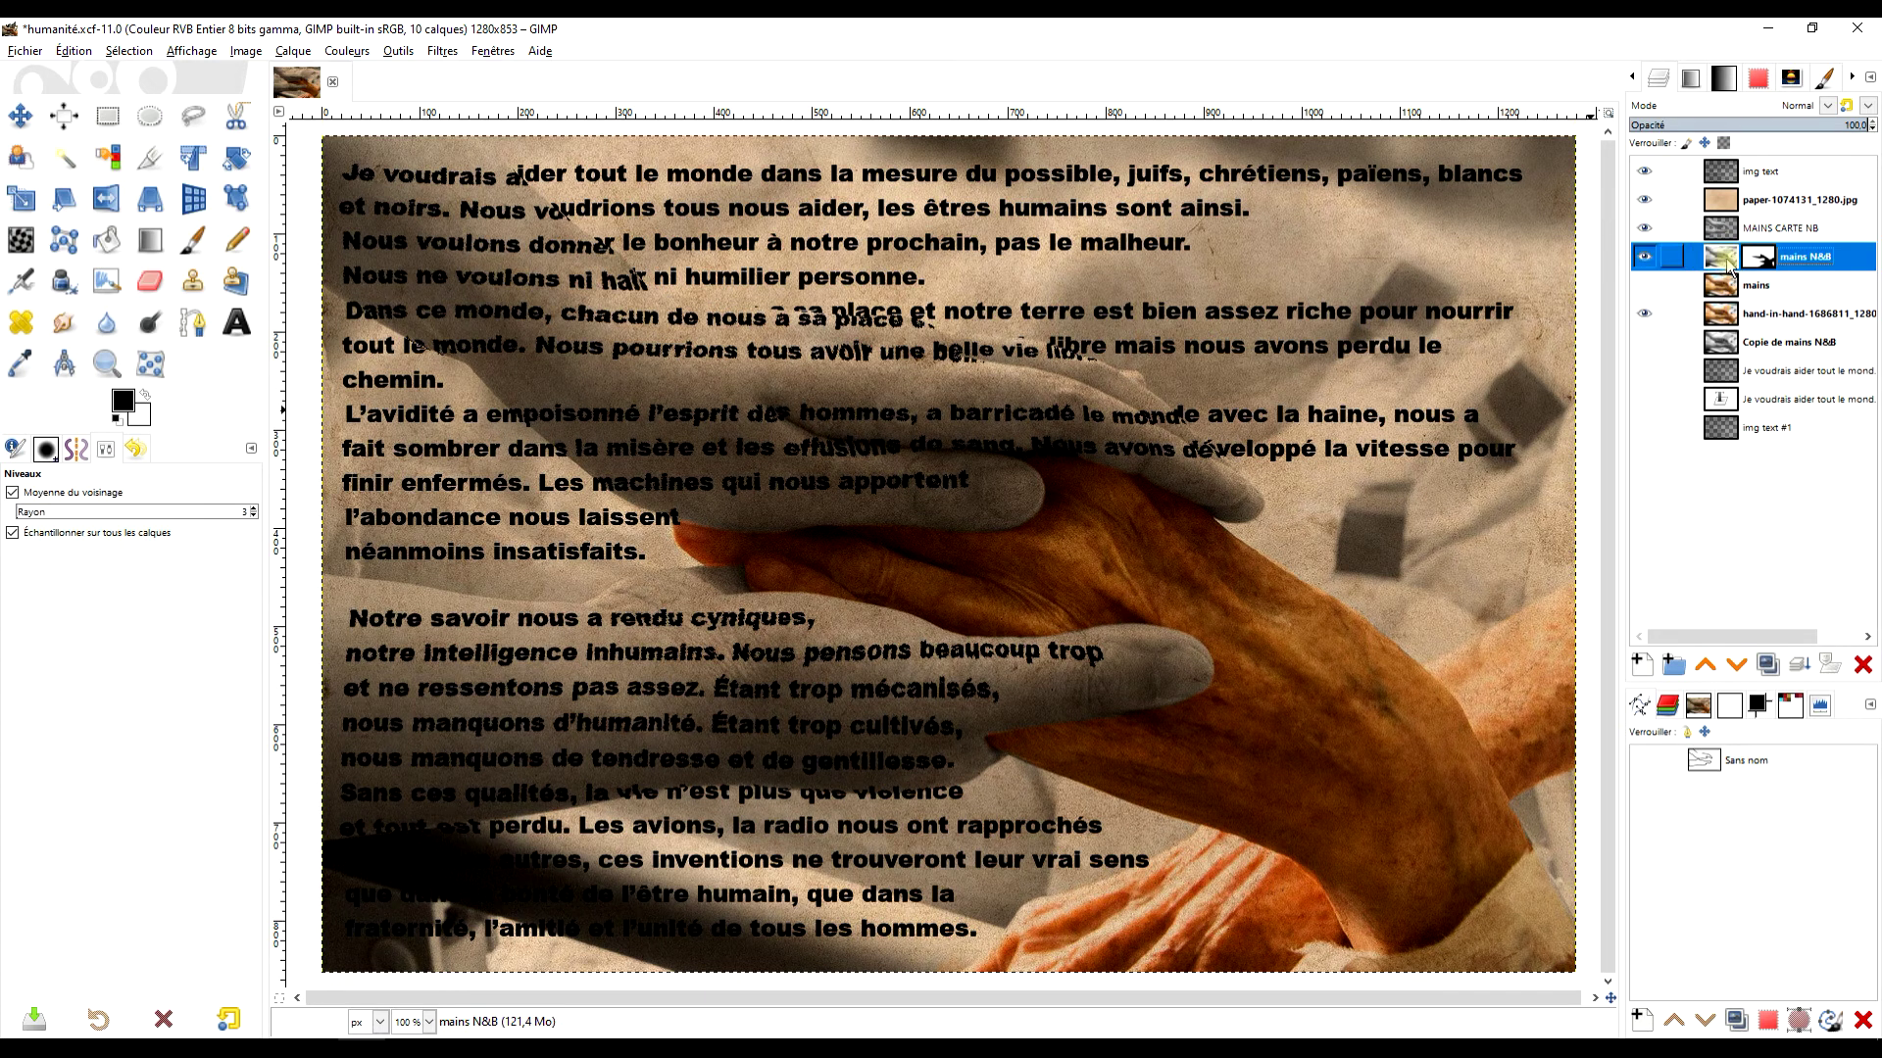
click(333, 55)
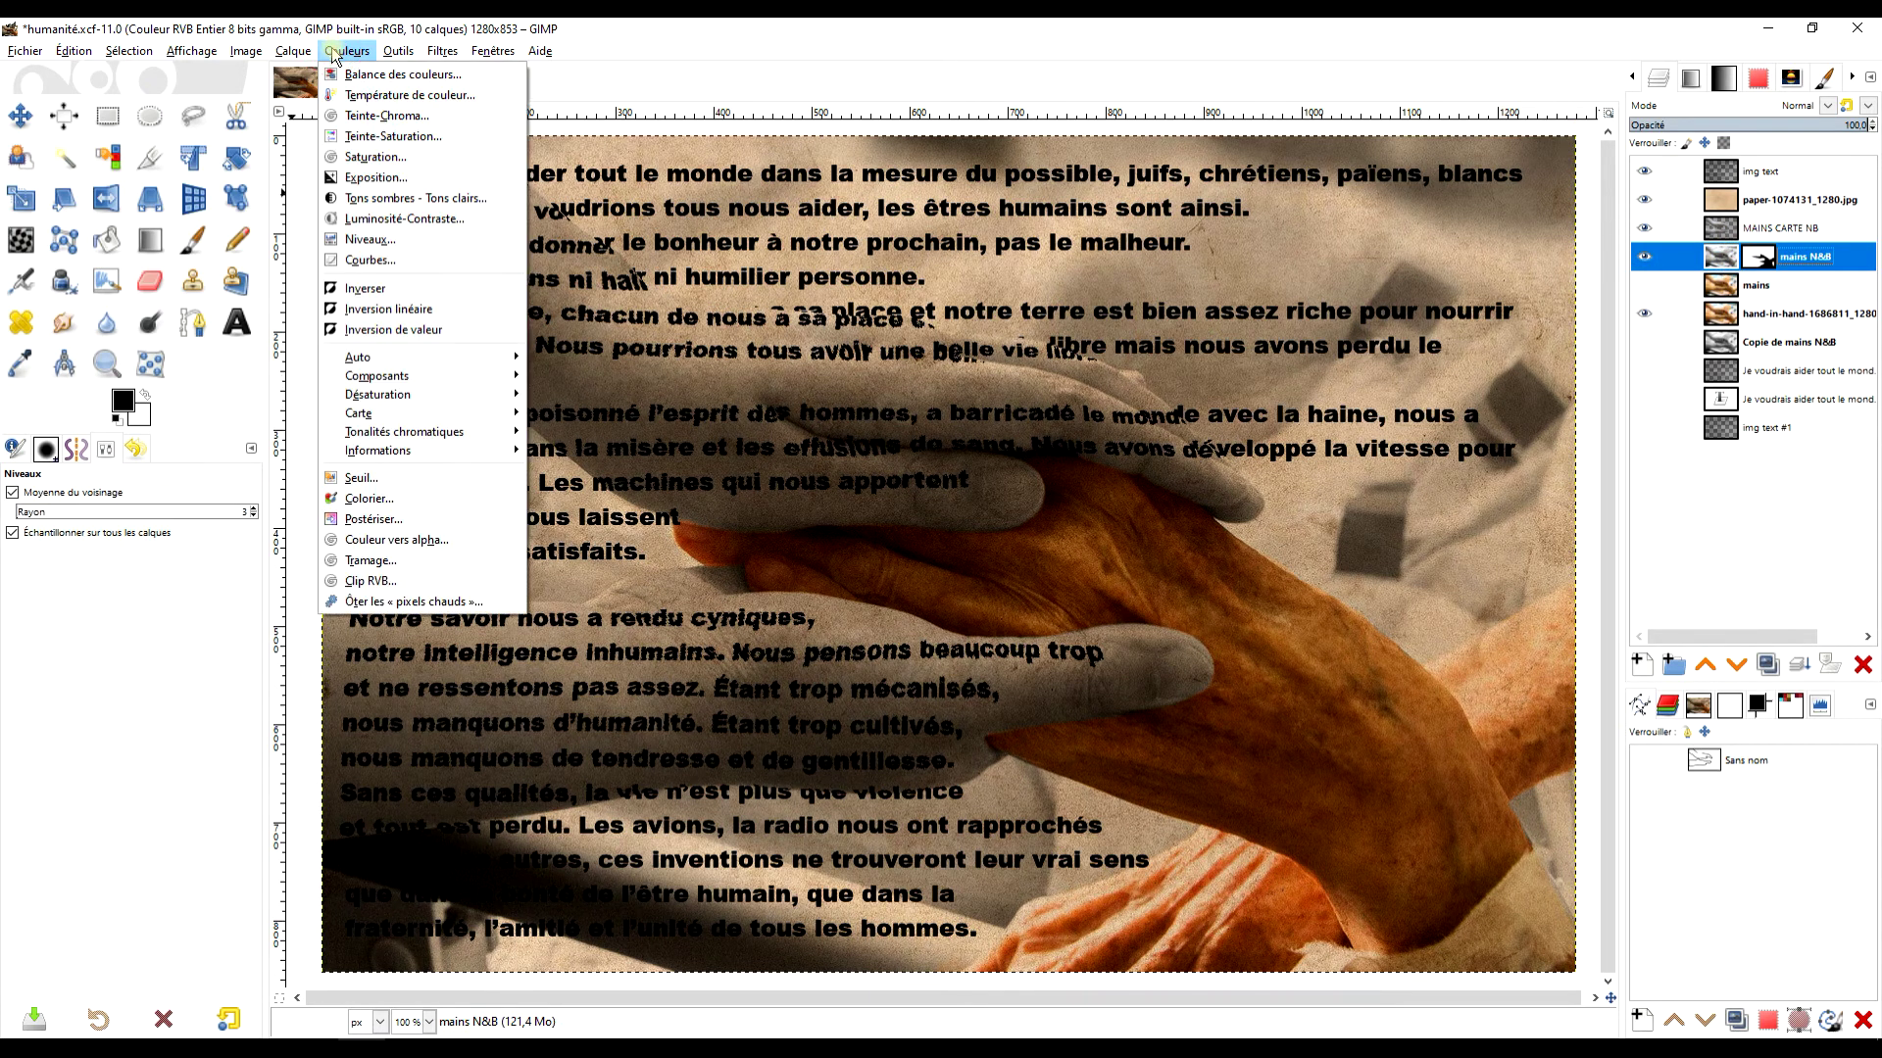
click(345, 229)
drag(251, 428, 170, 429)
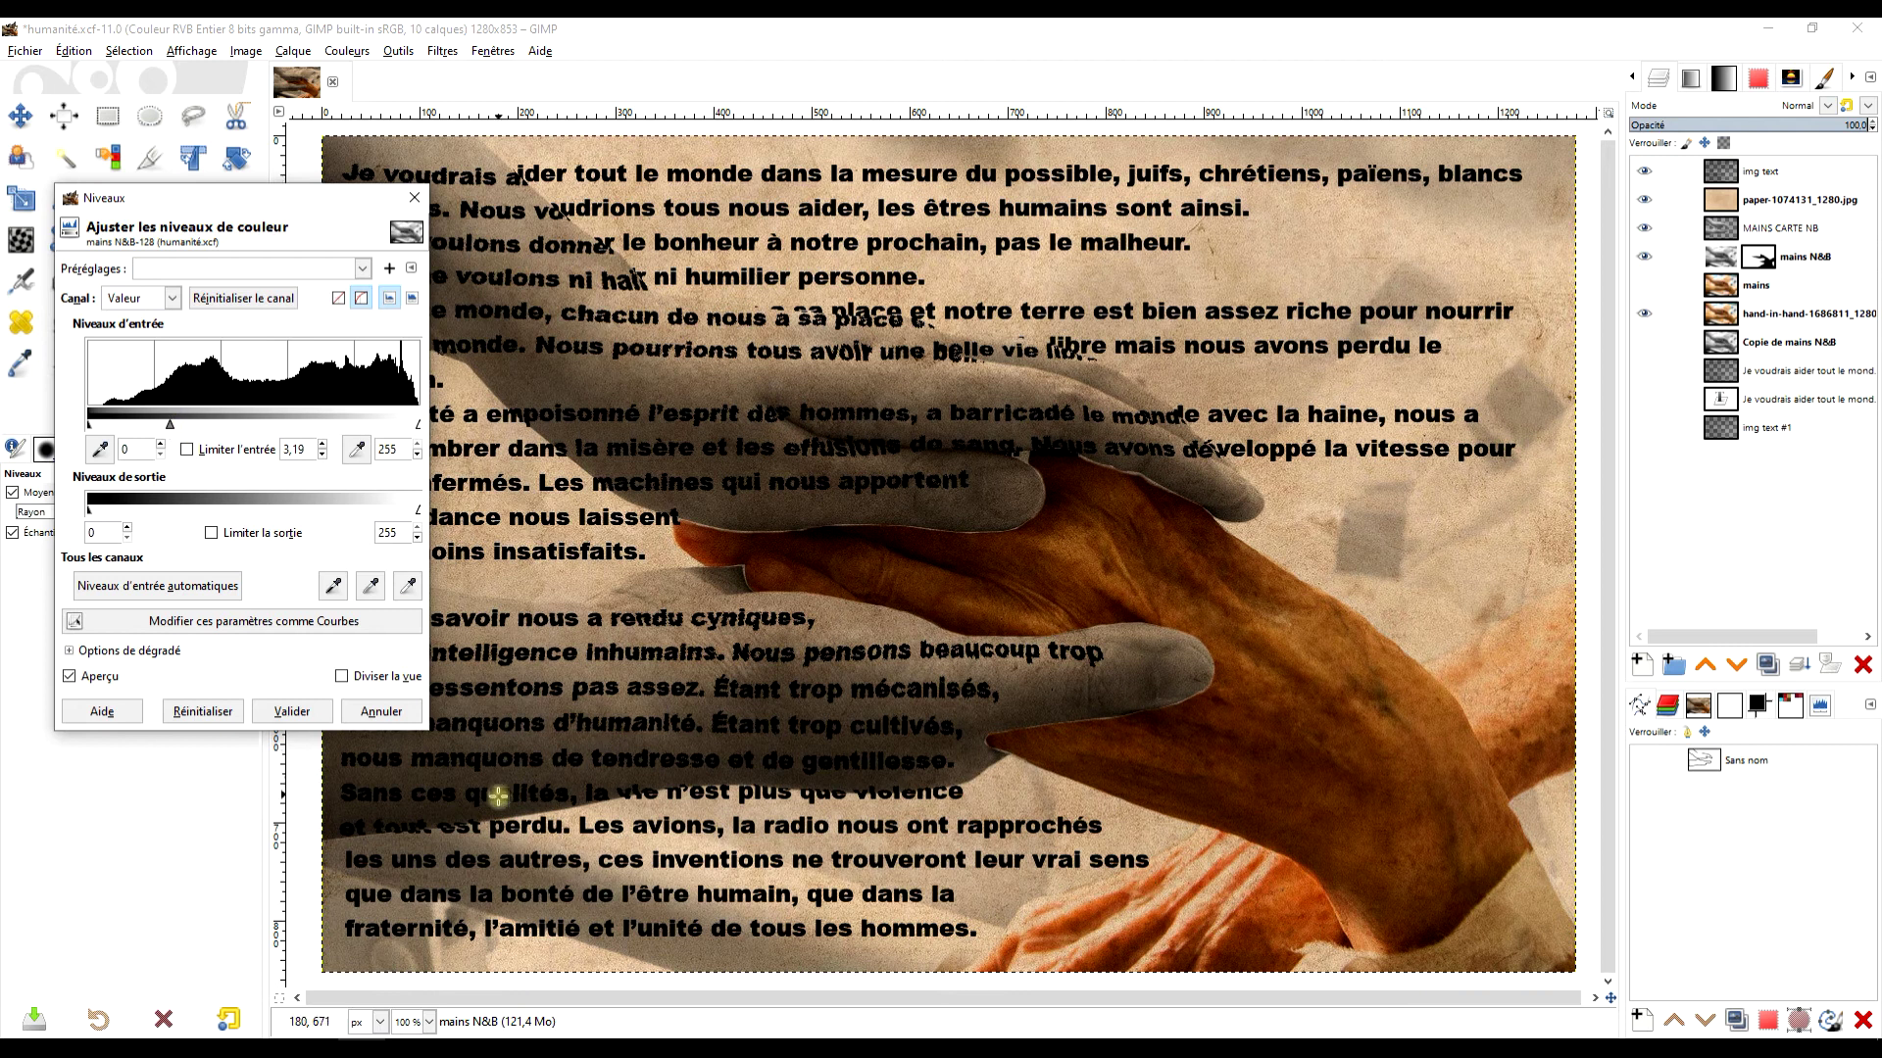
drag(314, 199, 1443, 396)
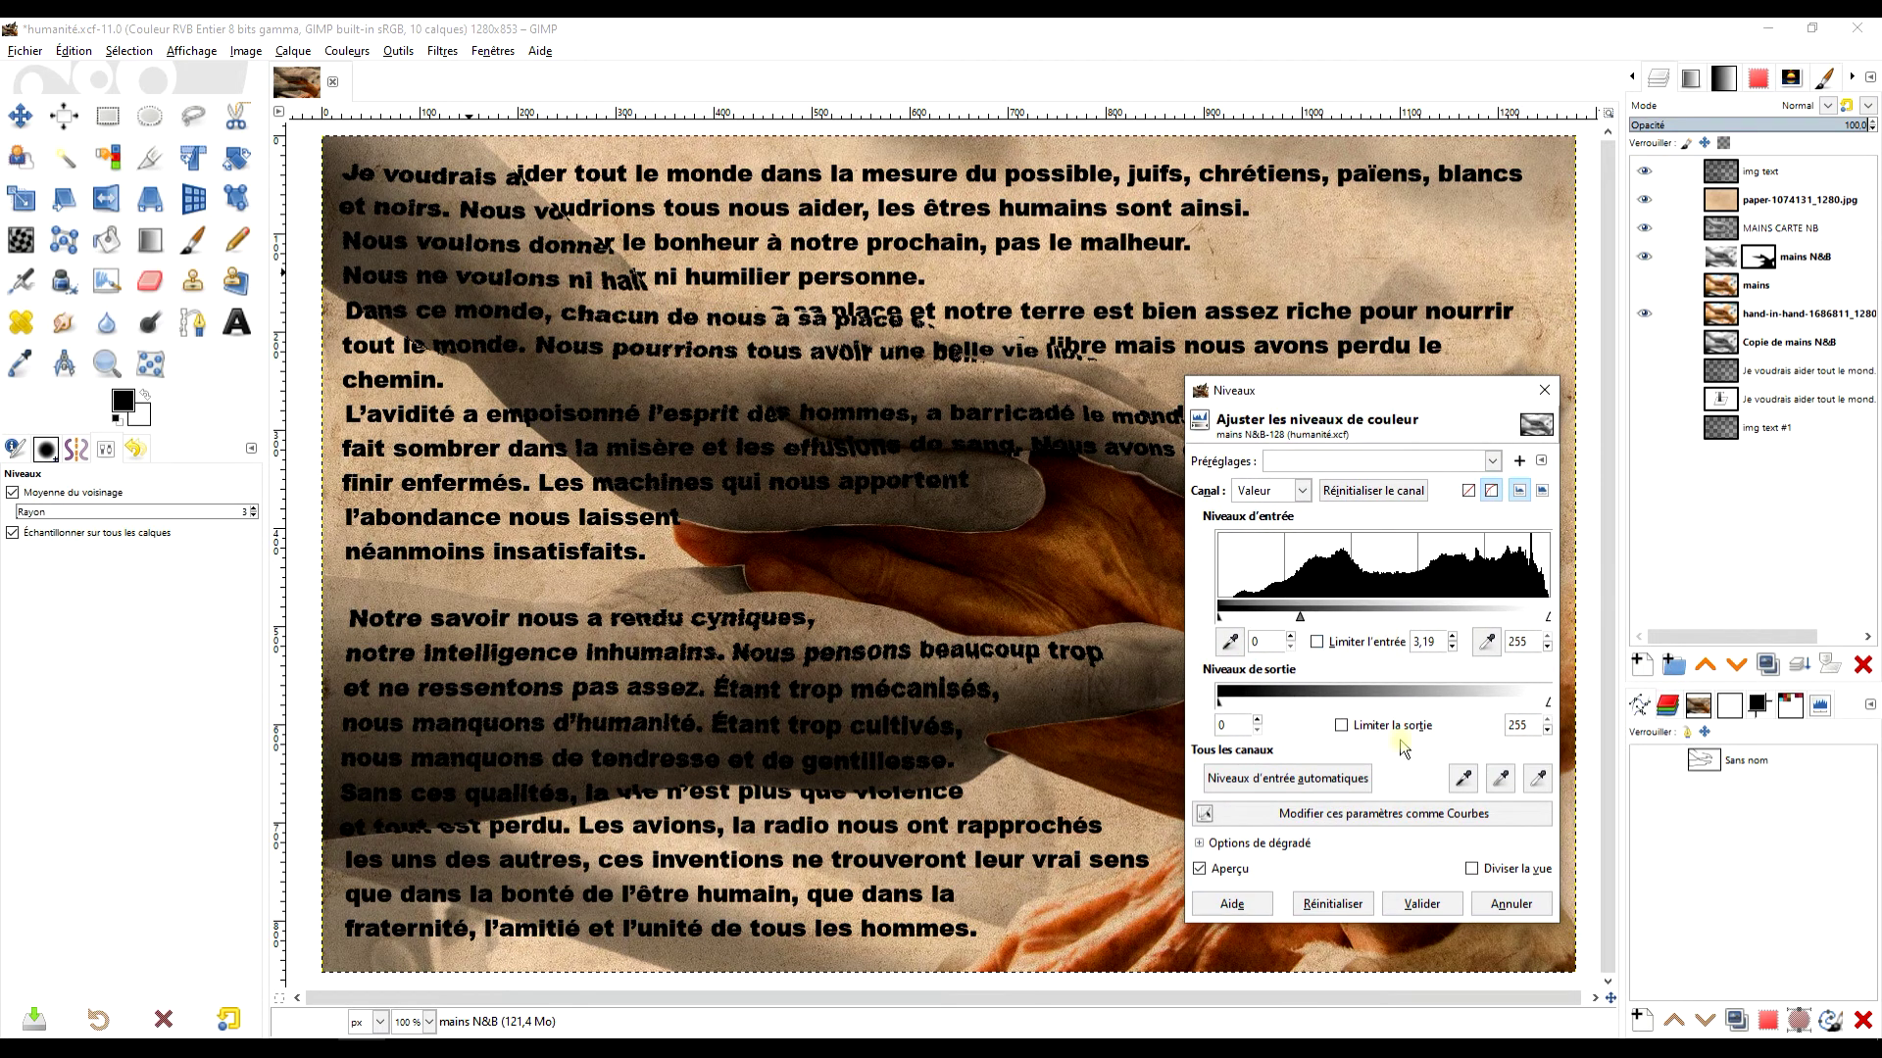
click(1421, 903)
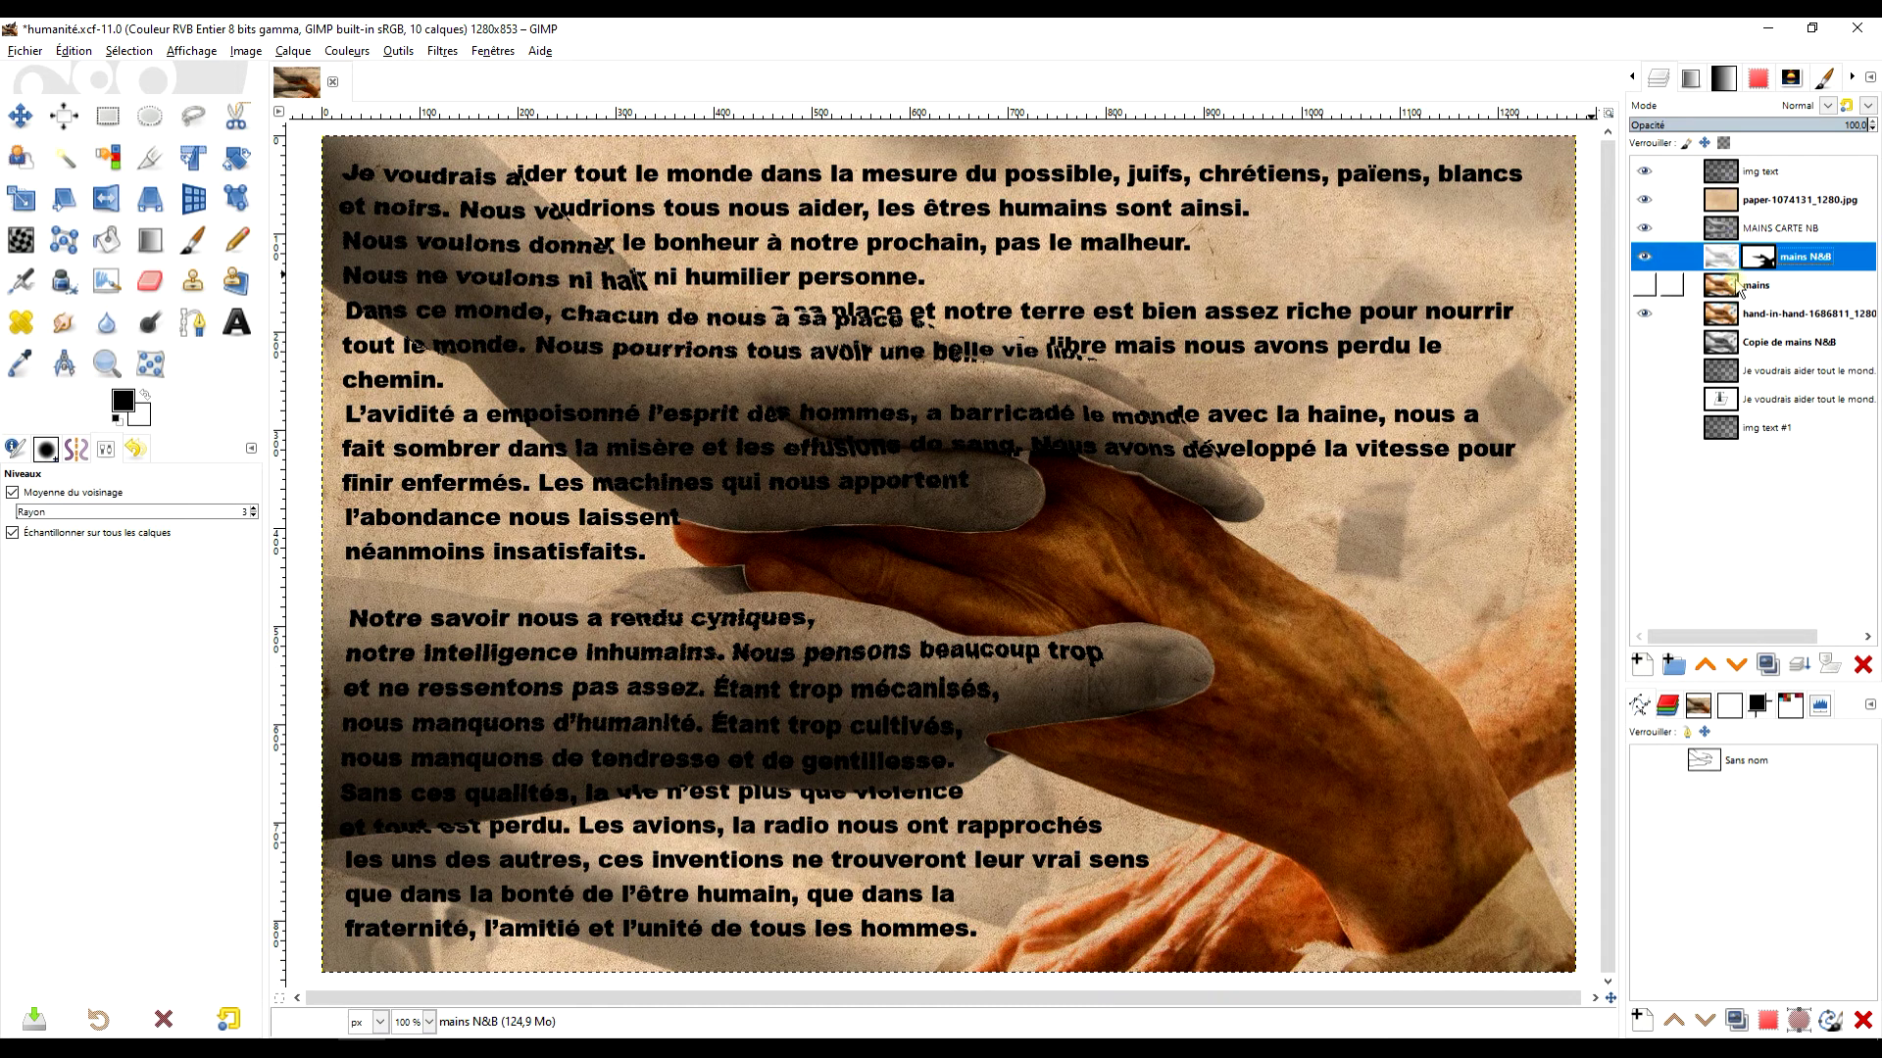
- Try a reduced opacity on mains N&B, and try placing the MAINS CARTE NB layer above the paper texture
click(1771, 125)
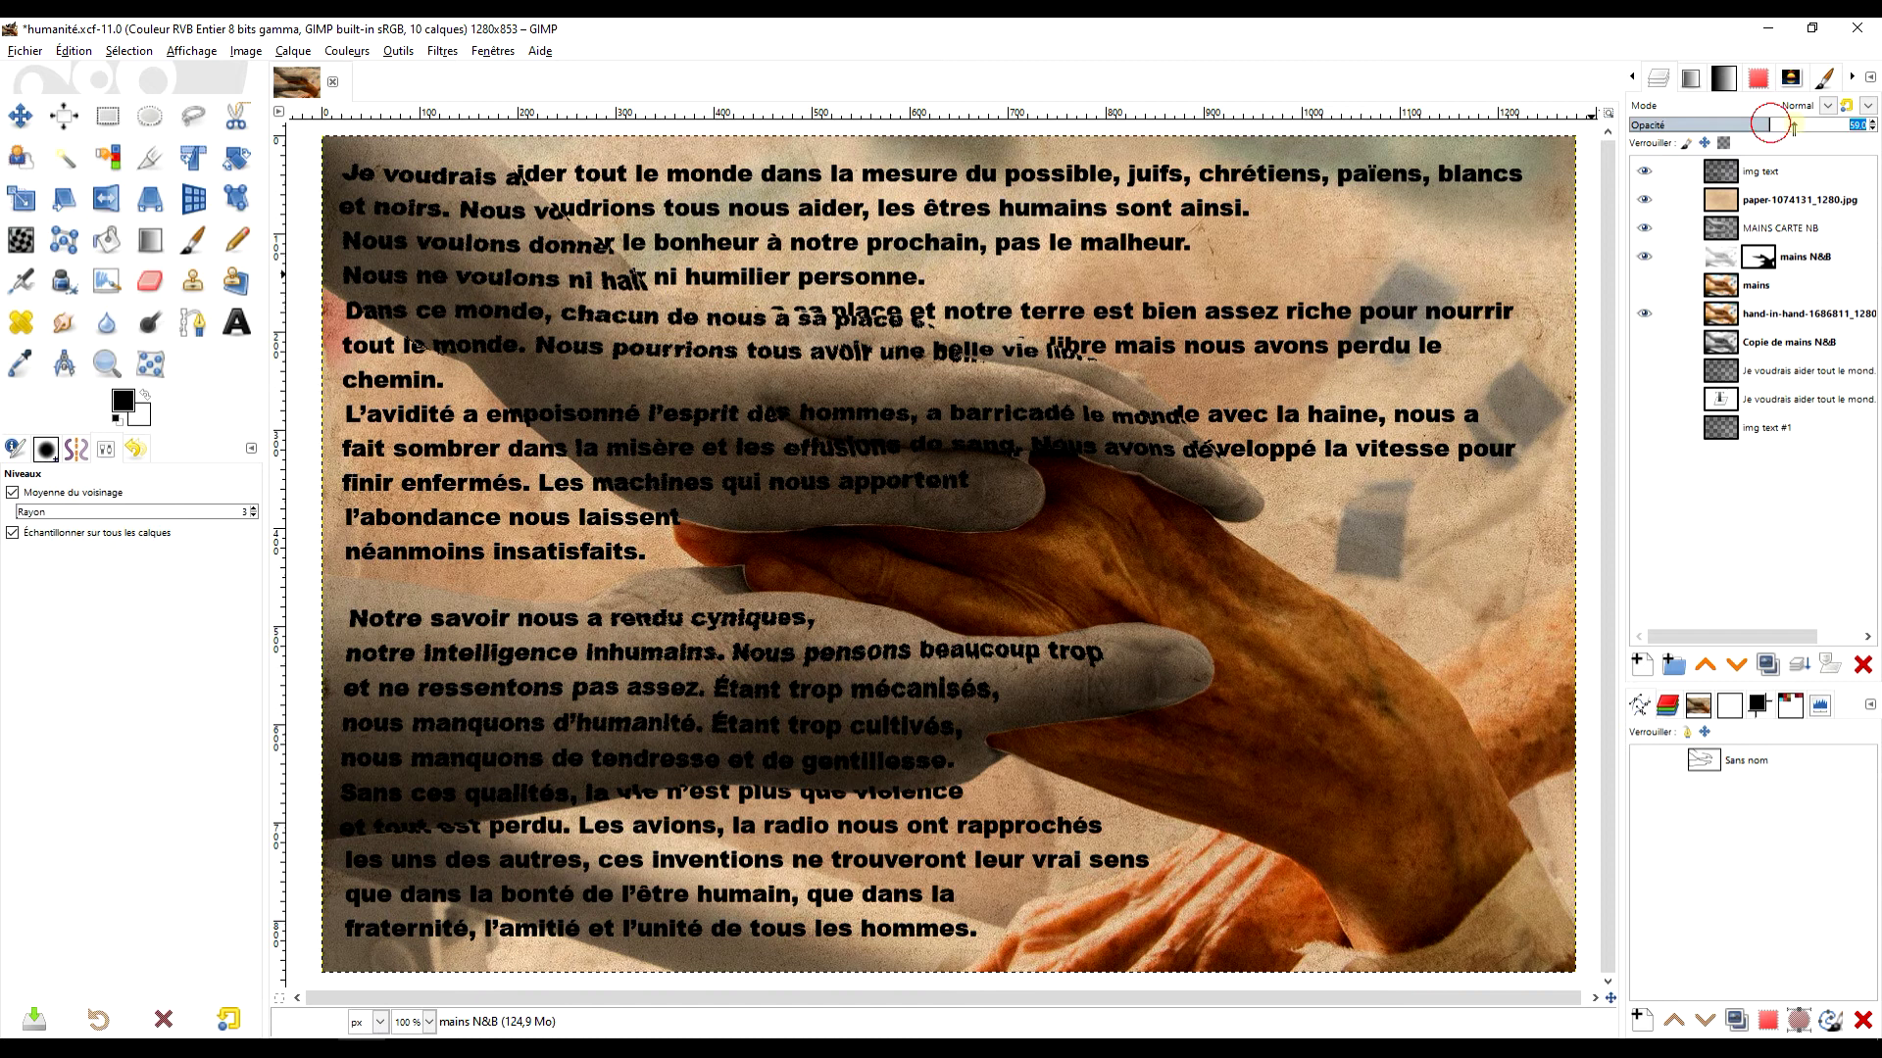
drag(1794, 124, 1867, 124)
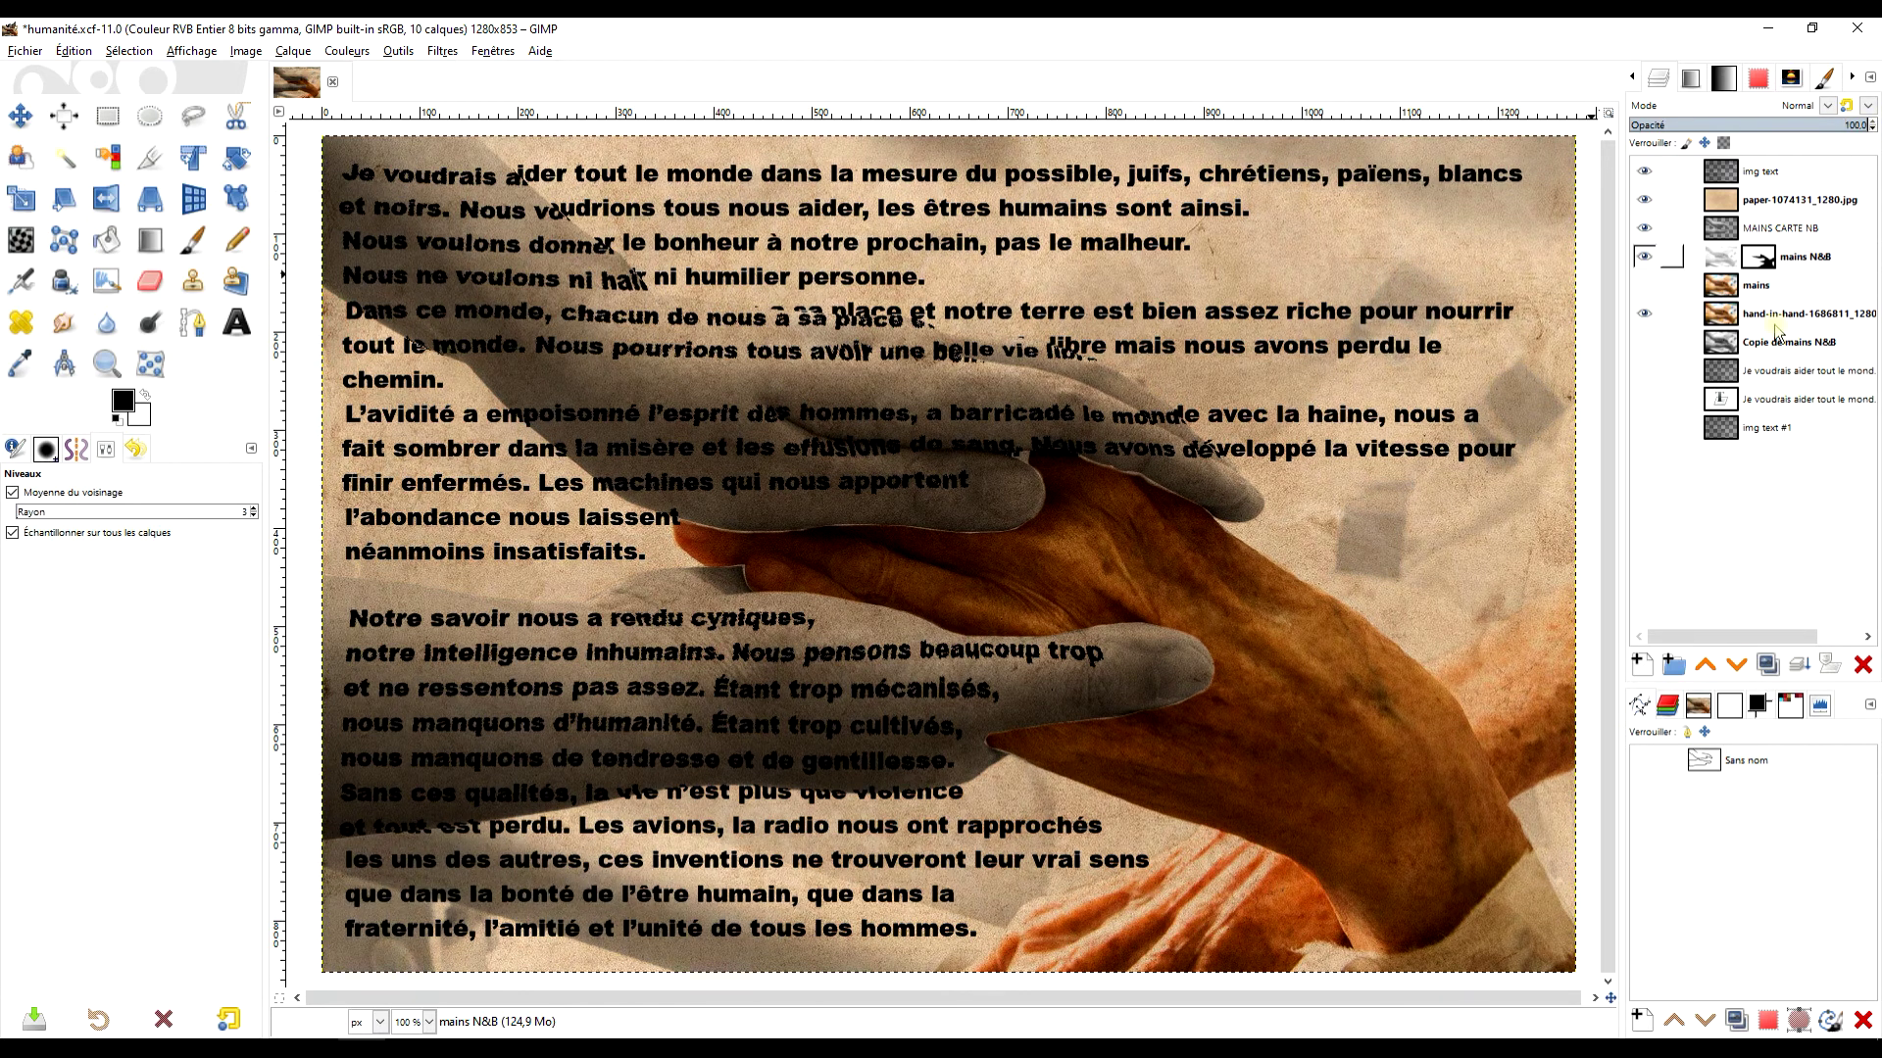
click(1720, 201)
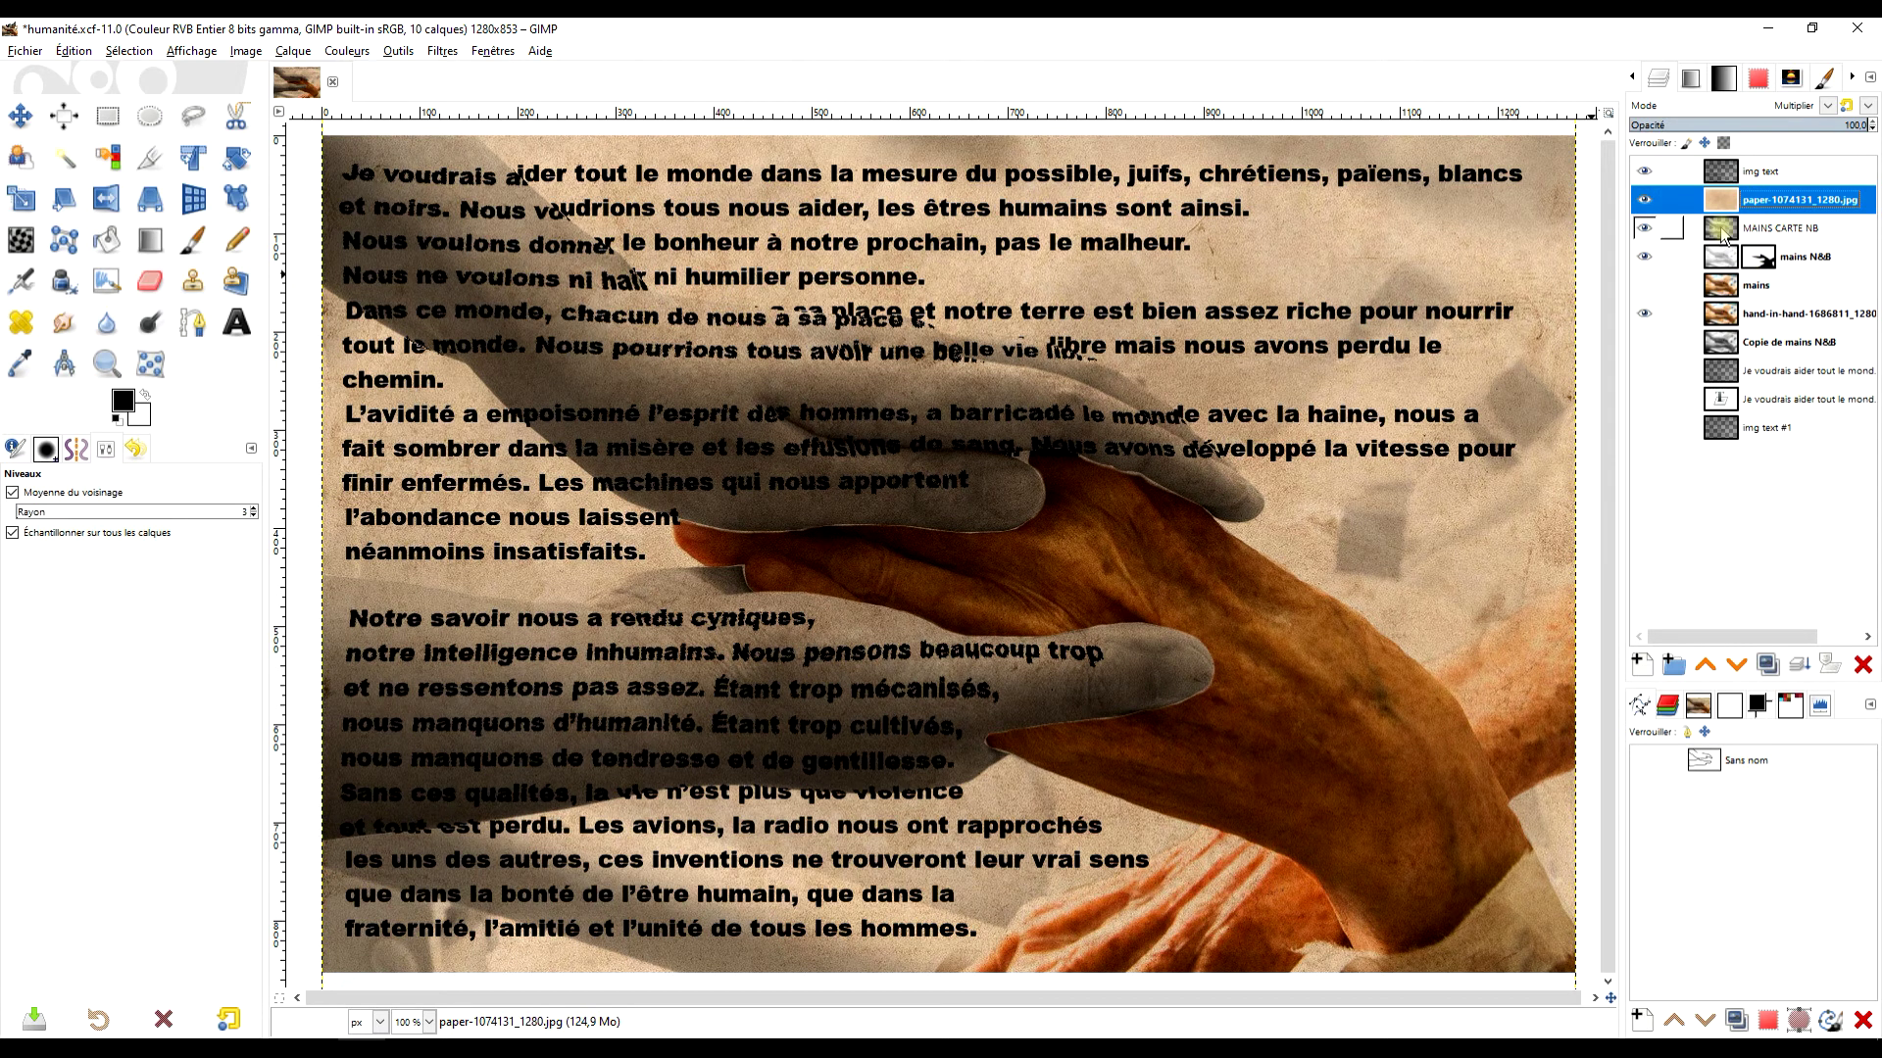
click(1723, 231)
click(1706, 665)
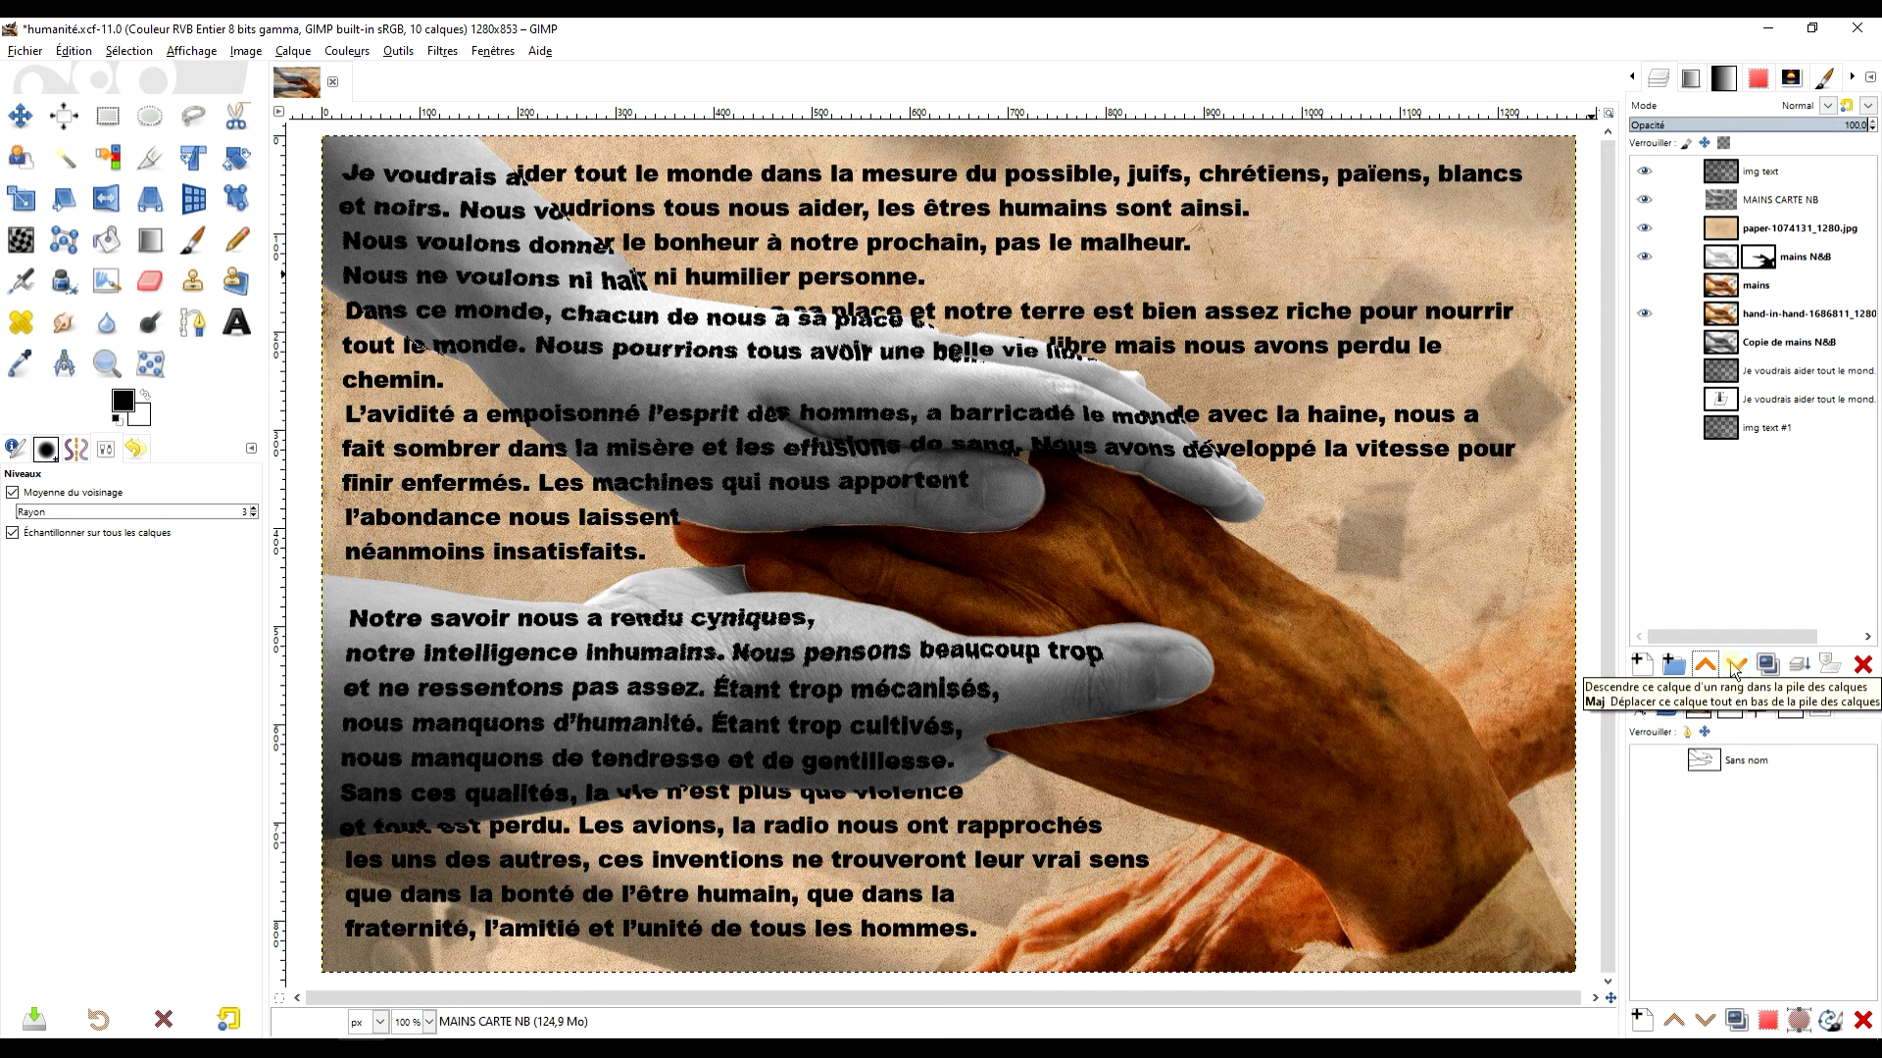
click(1735, 667)
- Lighten the MAINS CARTE NB layer with a Niveaux adjustment, setting the input midtones to 1.56 and the white point to 228
click(1774, 229)
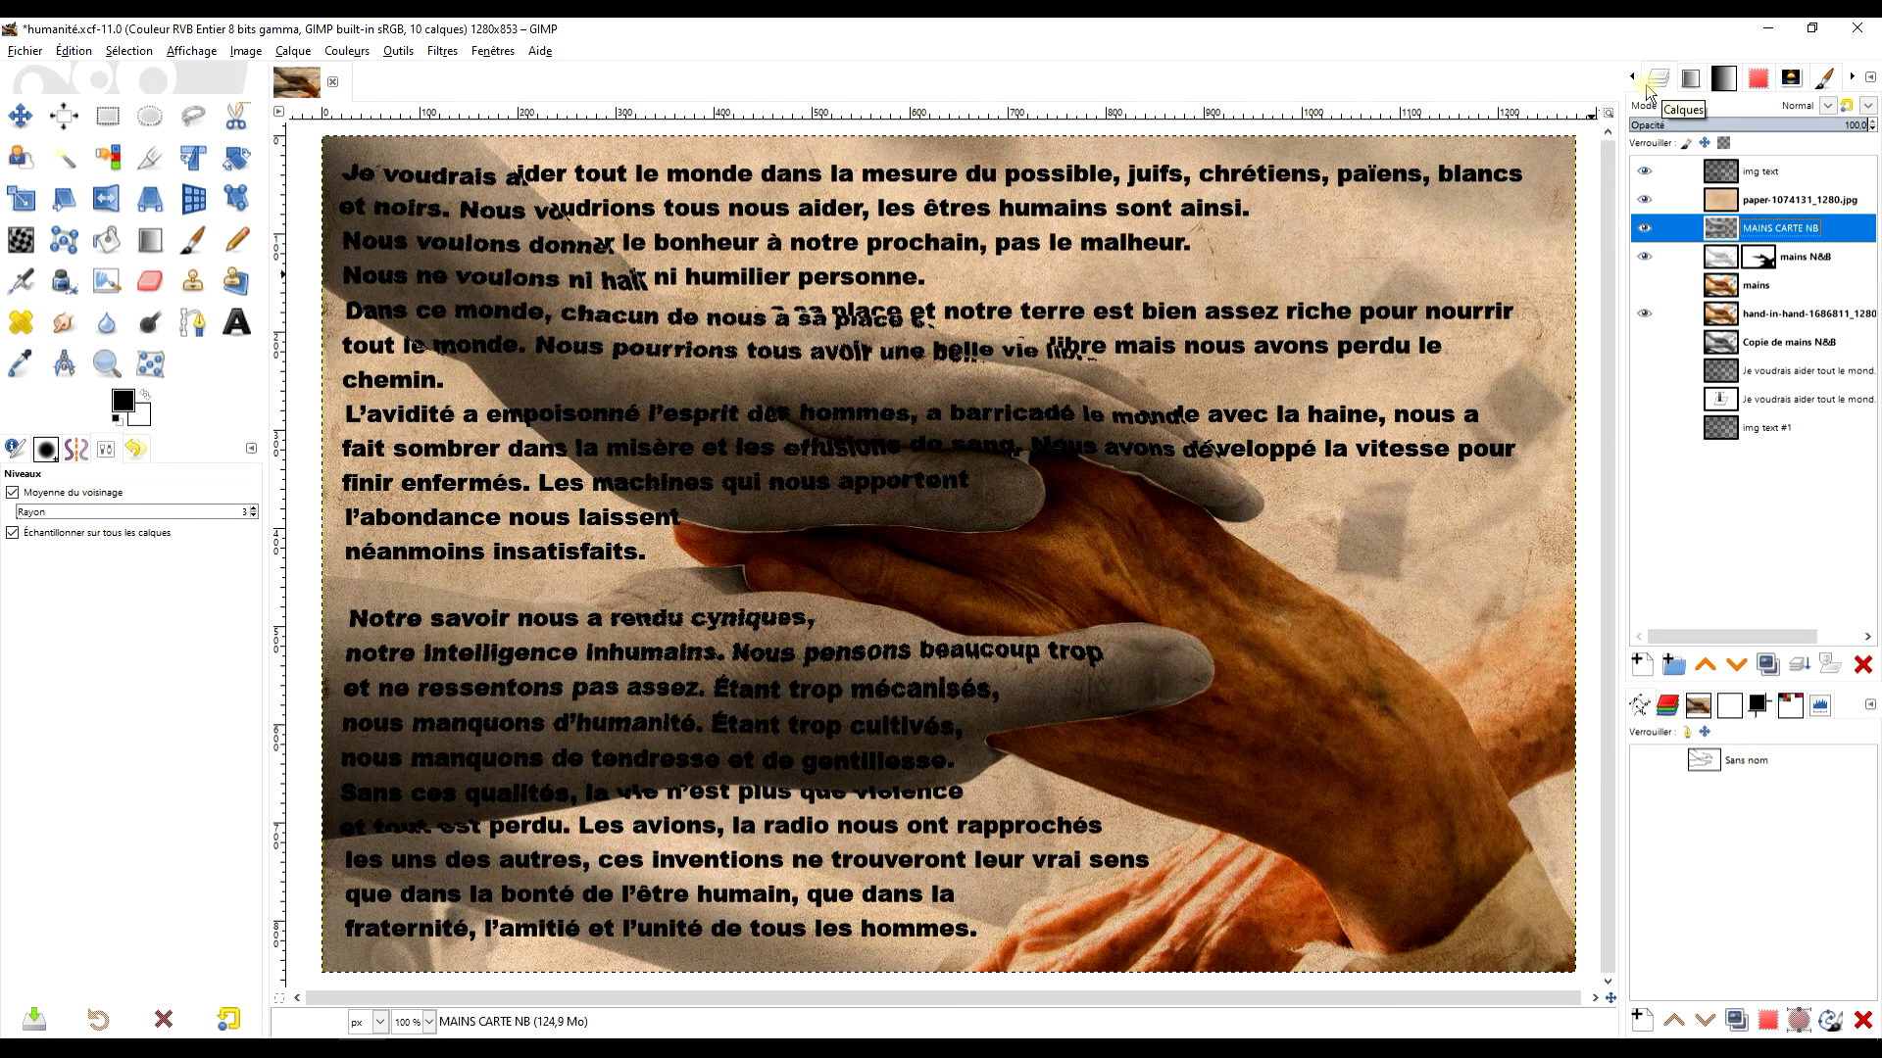
click(361, 54)
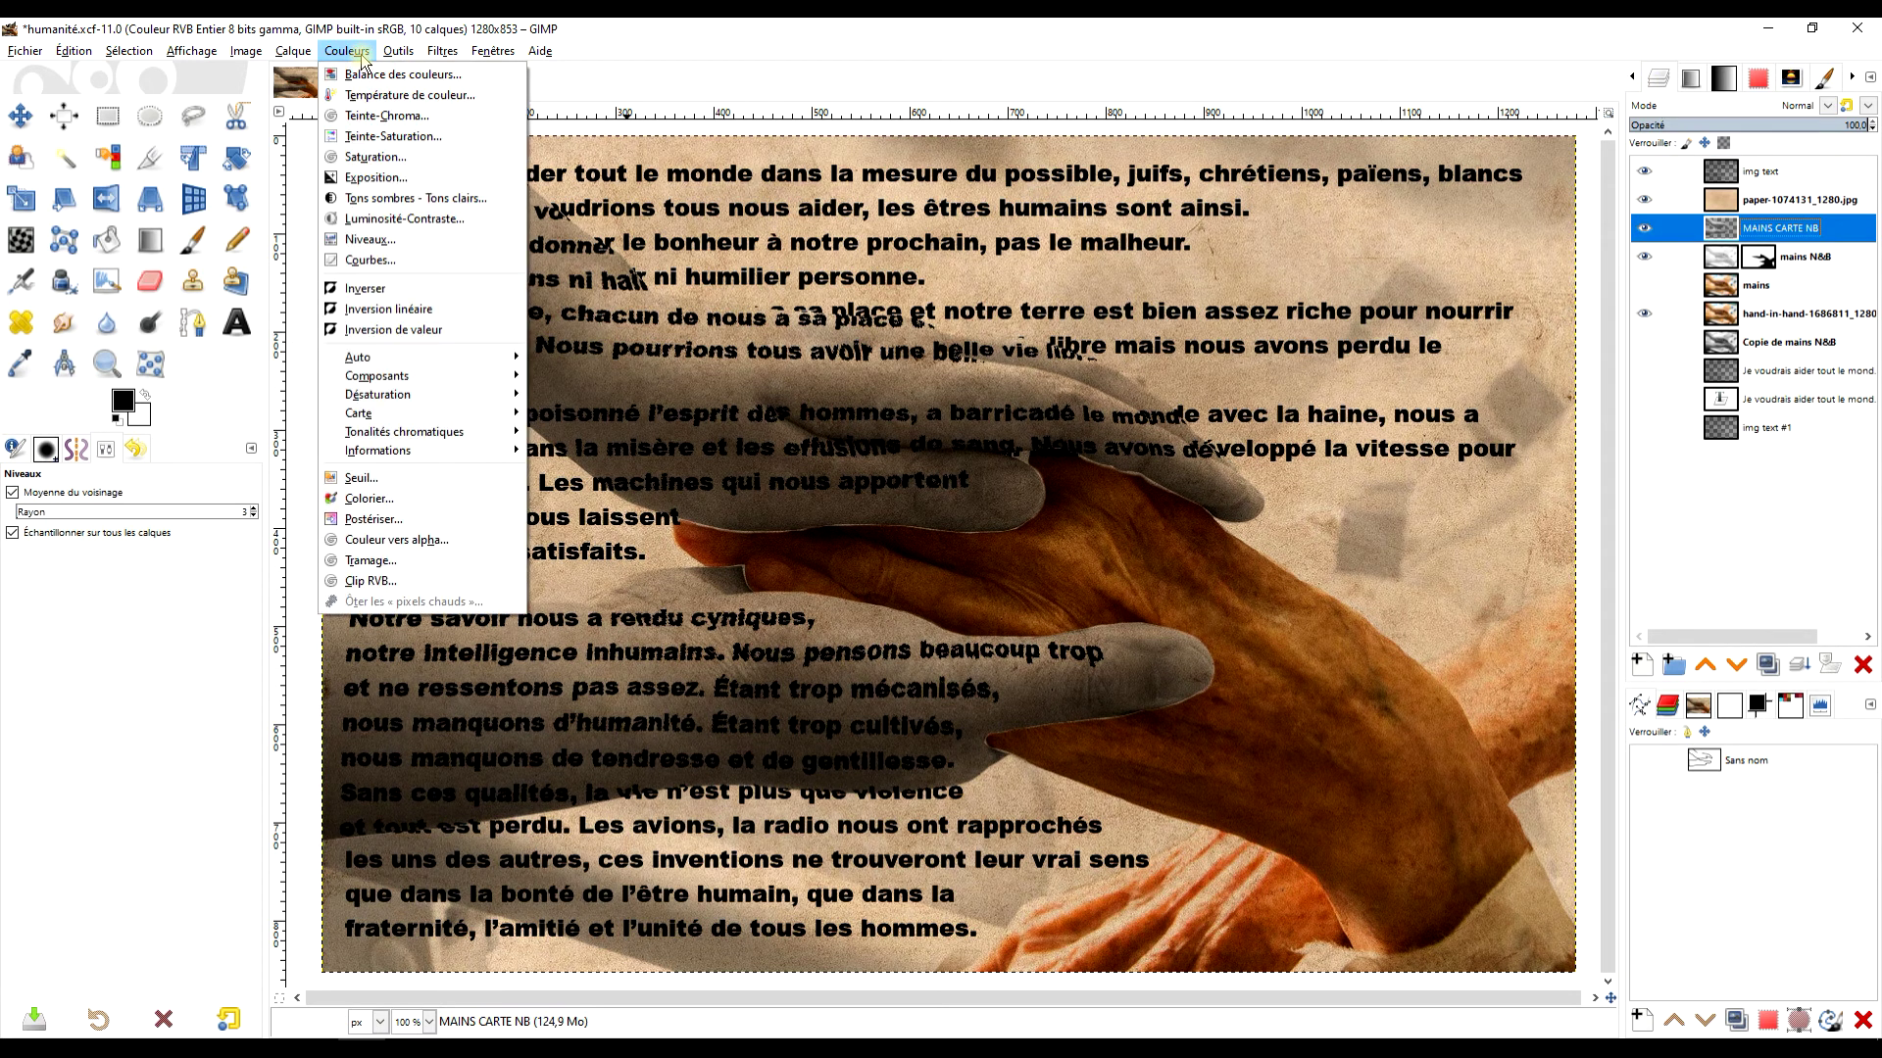
click(397, 499)
mouse_move(1392, 622)
mouse_down()
mouse_move(1421, 623)
mouse_move(1355, 623)
mouse_up()
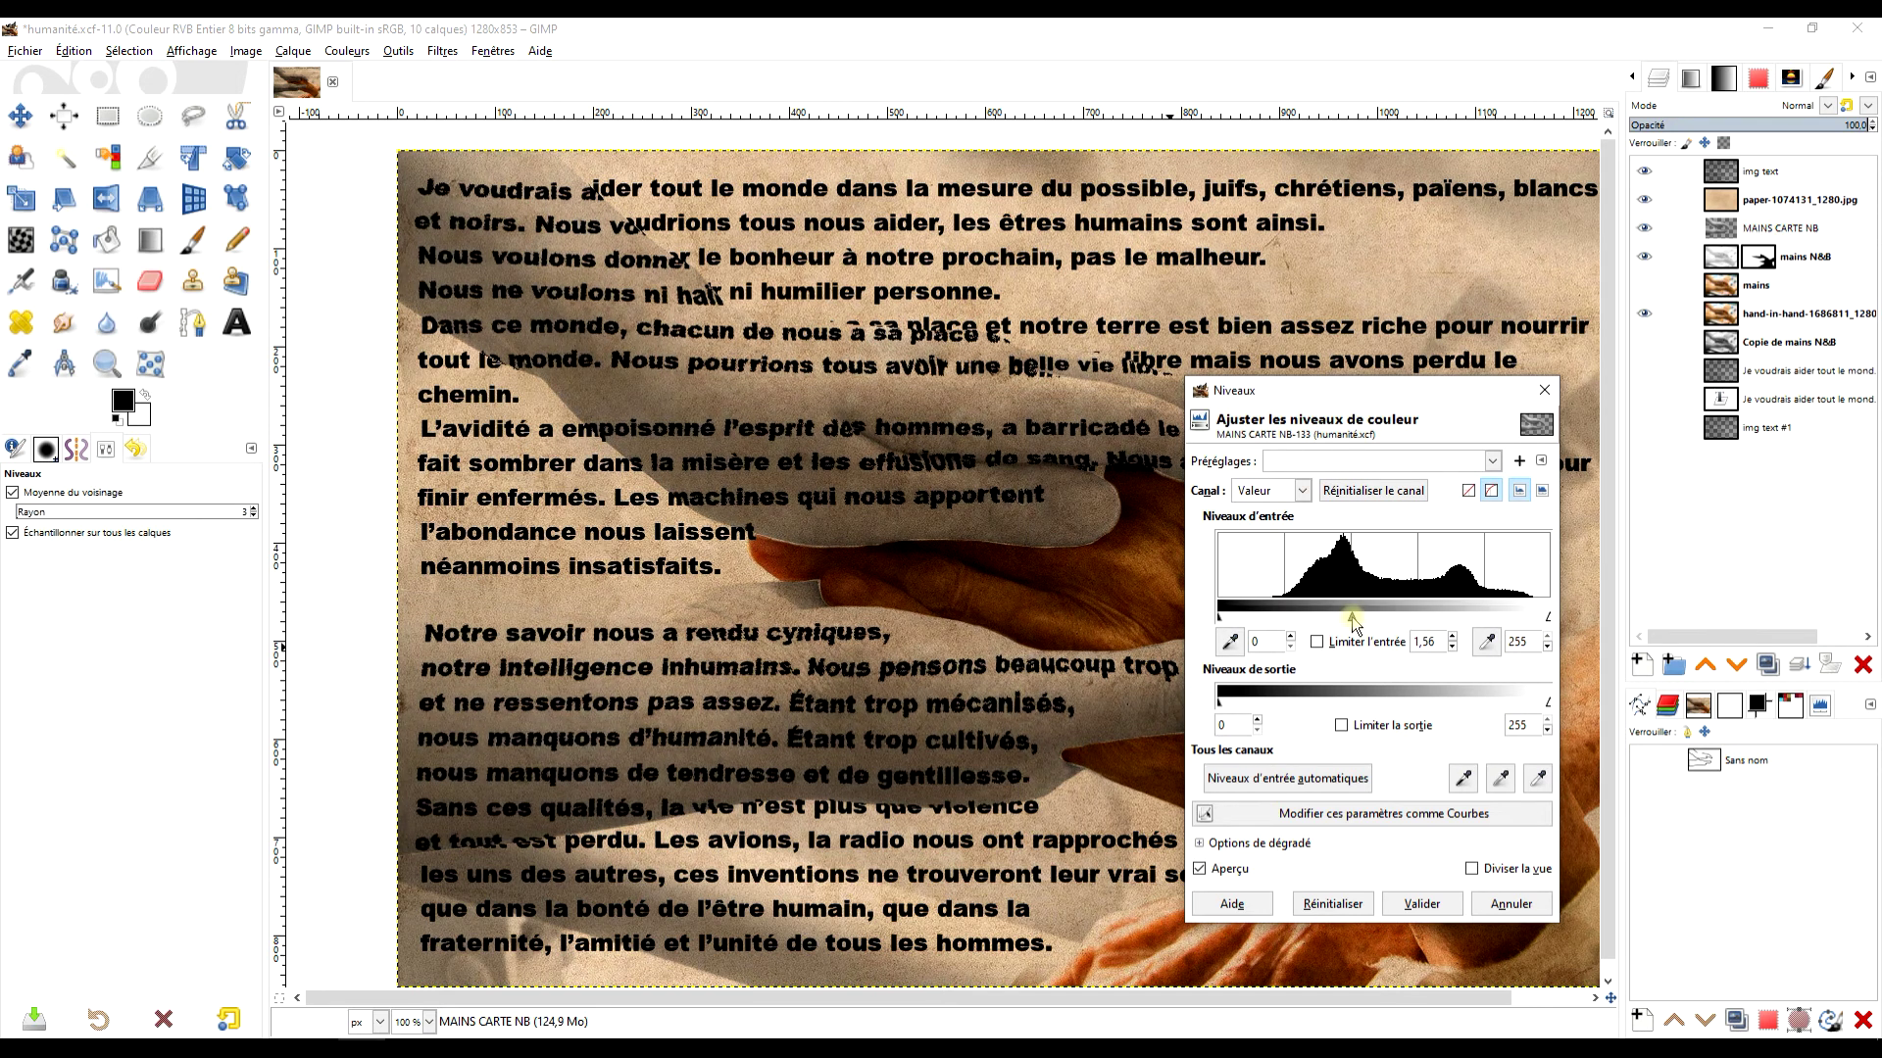
drag(1547, 620, 1532, 625)
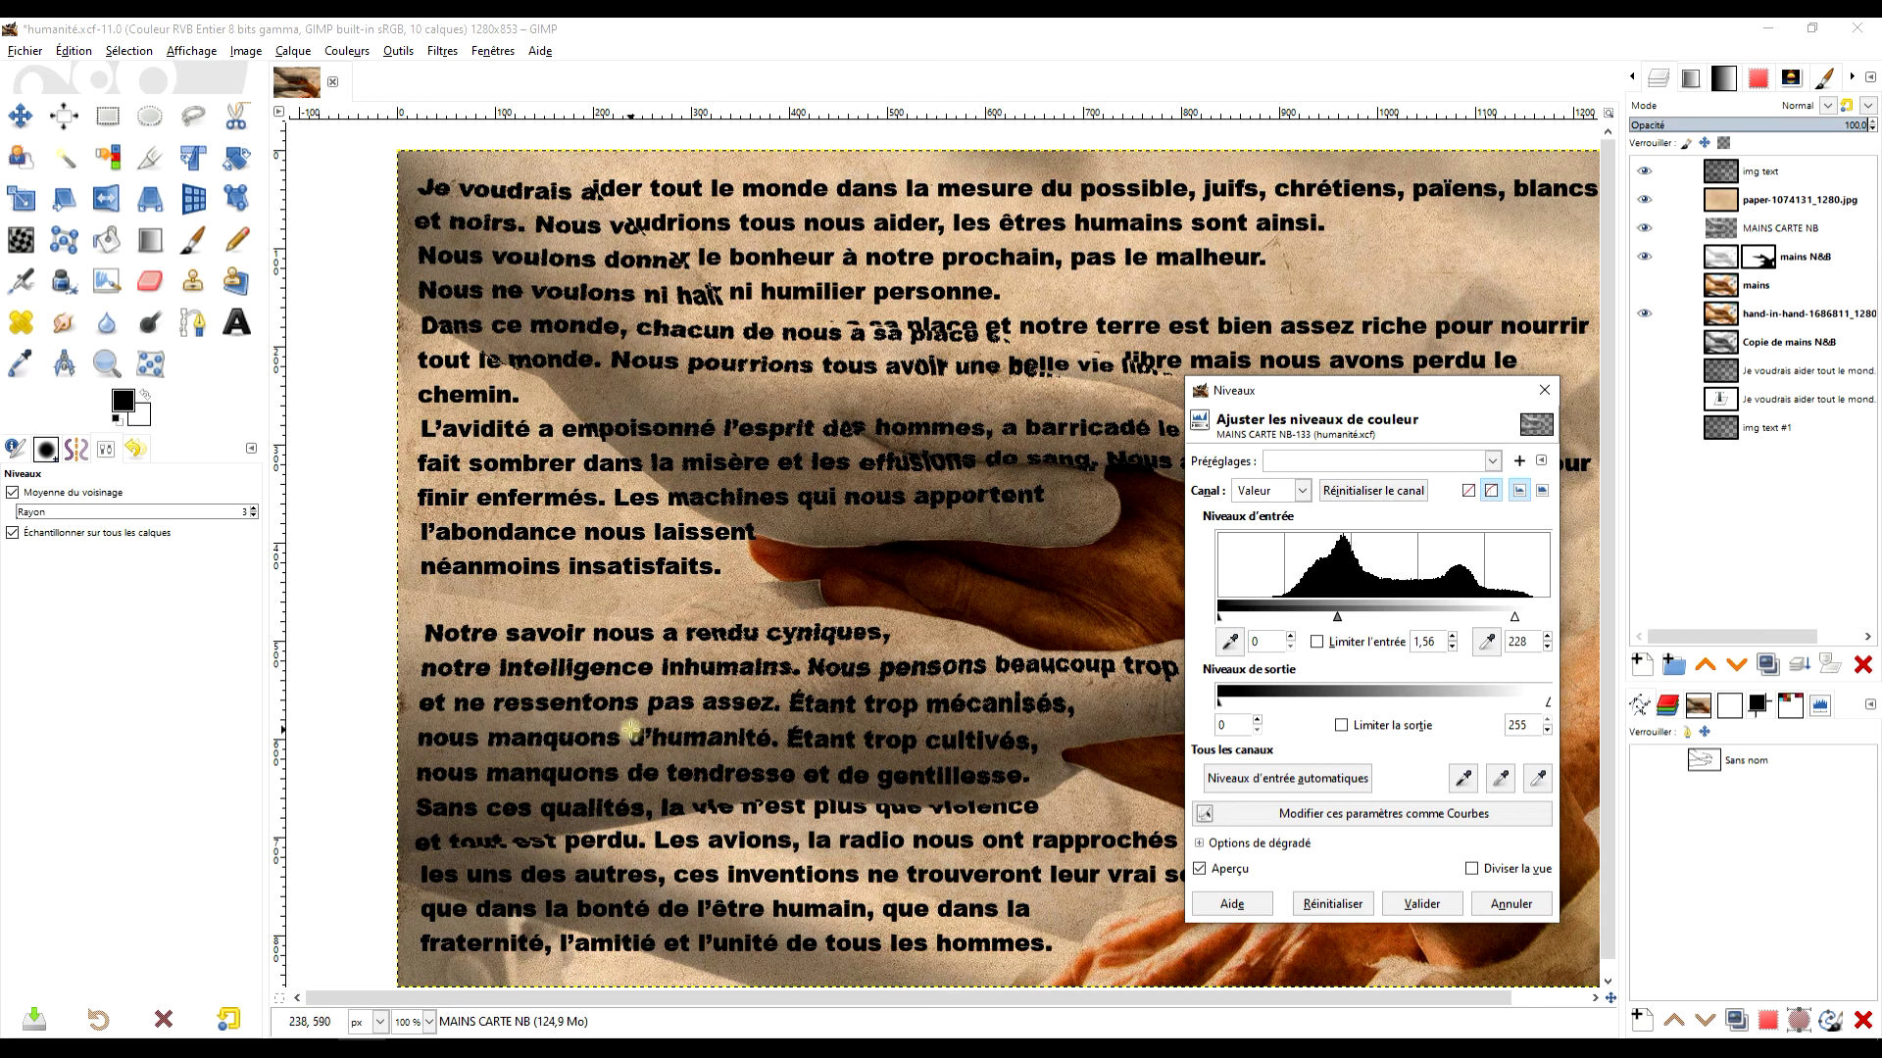
drag(1393, 392, 1703, 508)
click(1720, 1024)
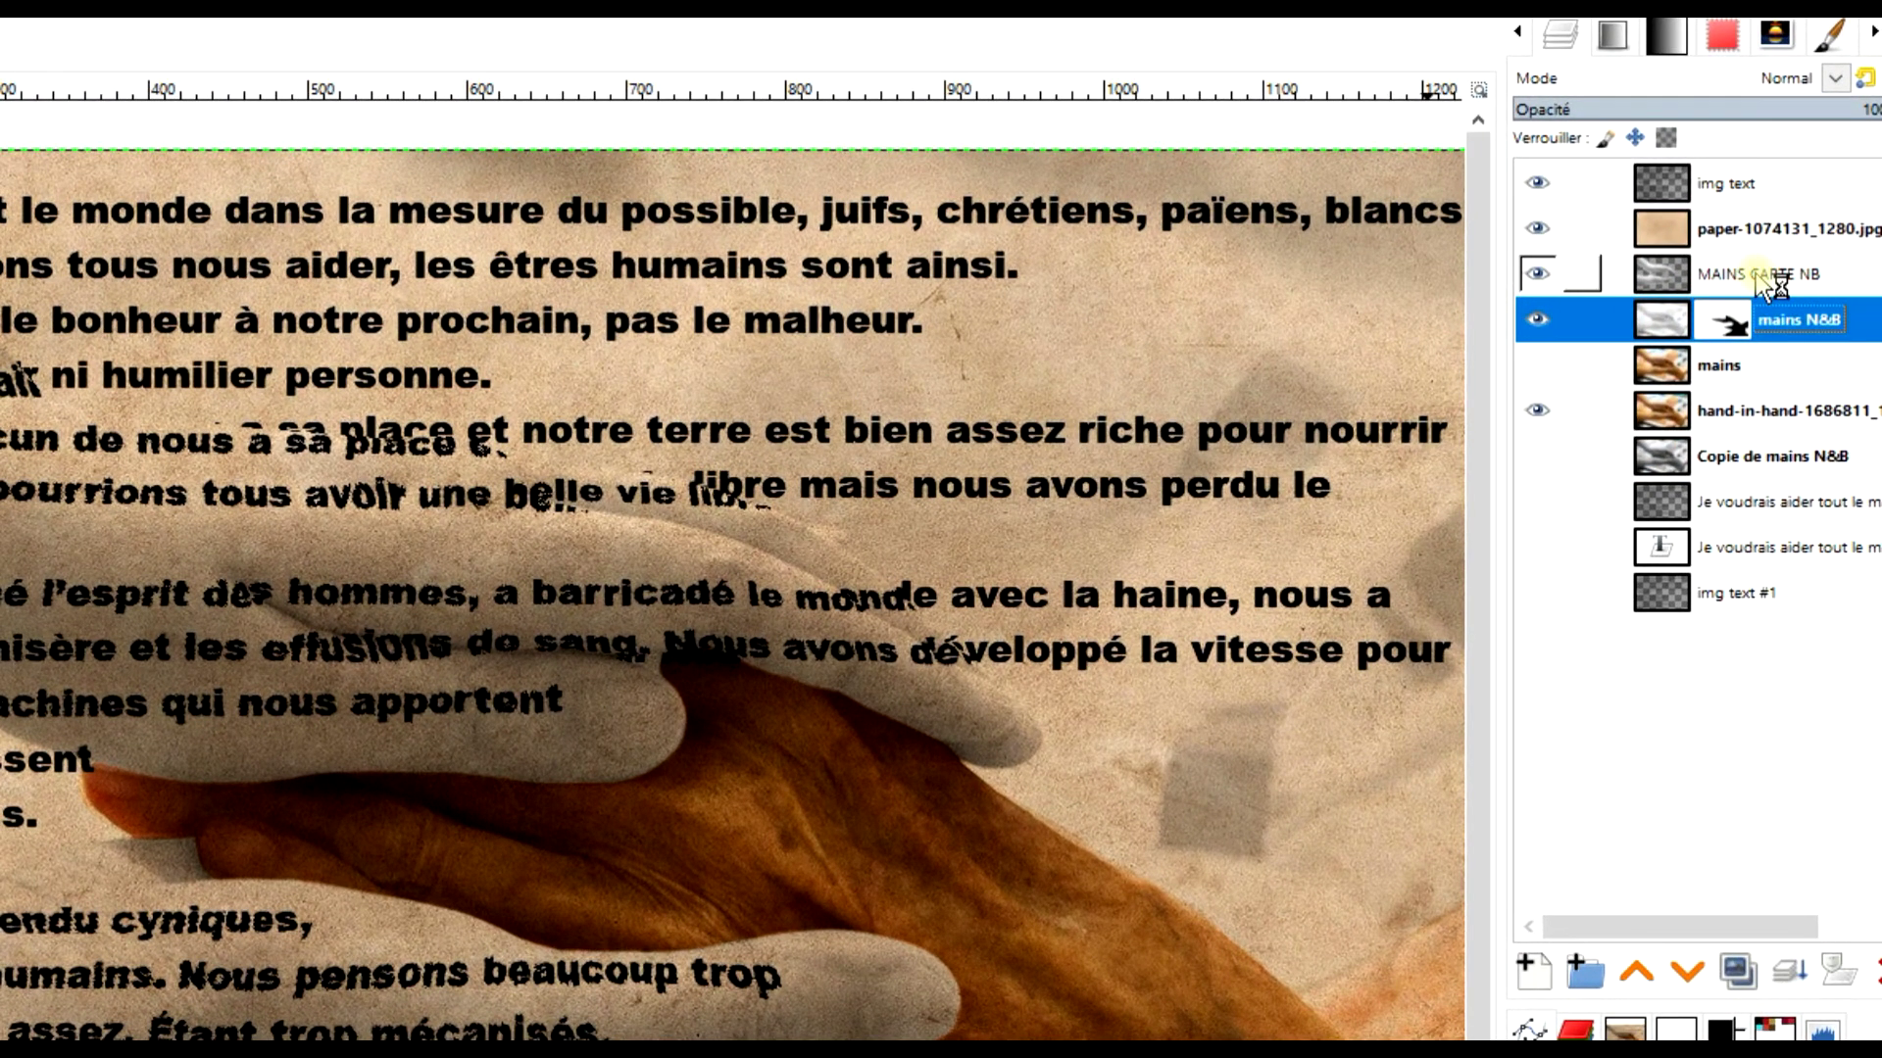
- Add a white, full-opacity layer mask to the img text layer
click(1755, 273)
click(1683, 183)
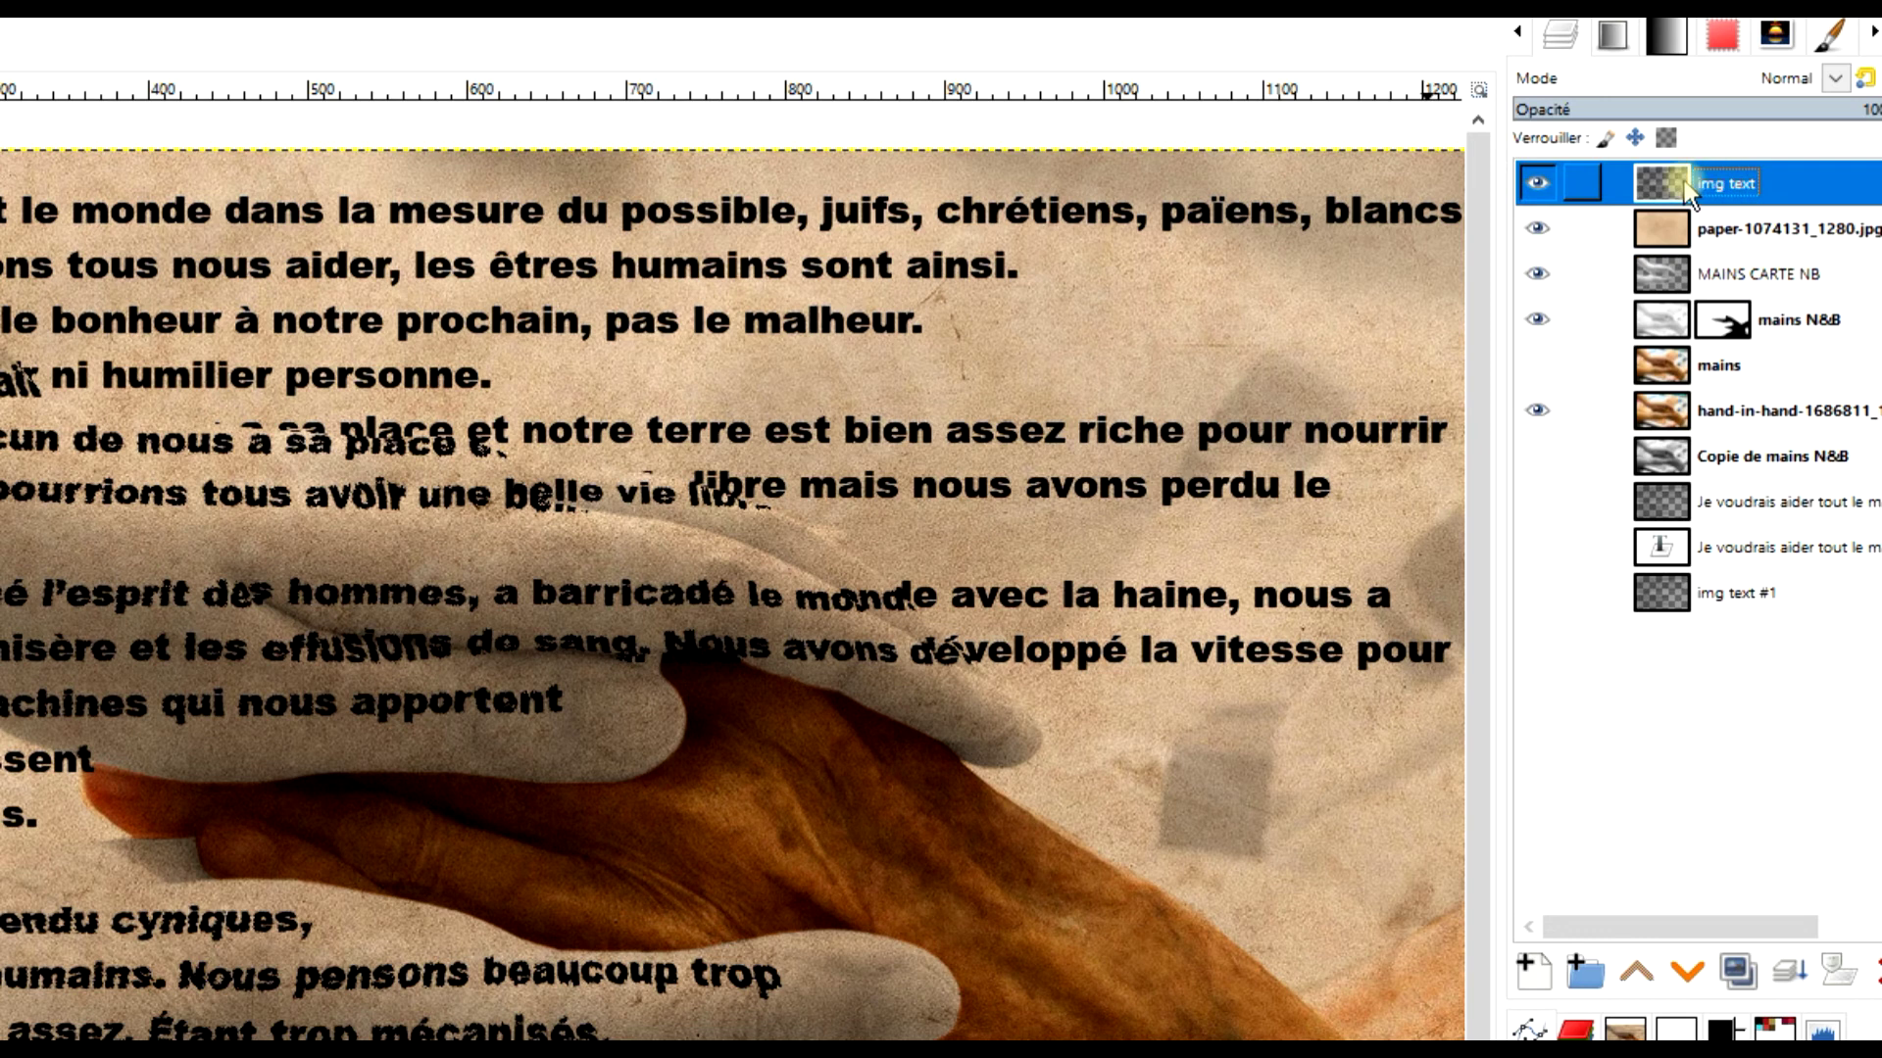
right_click(1684, 182)
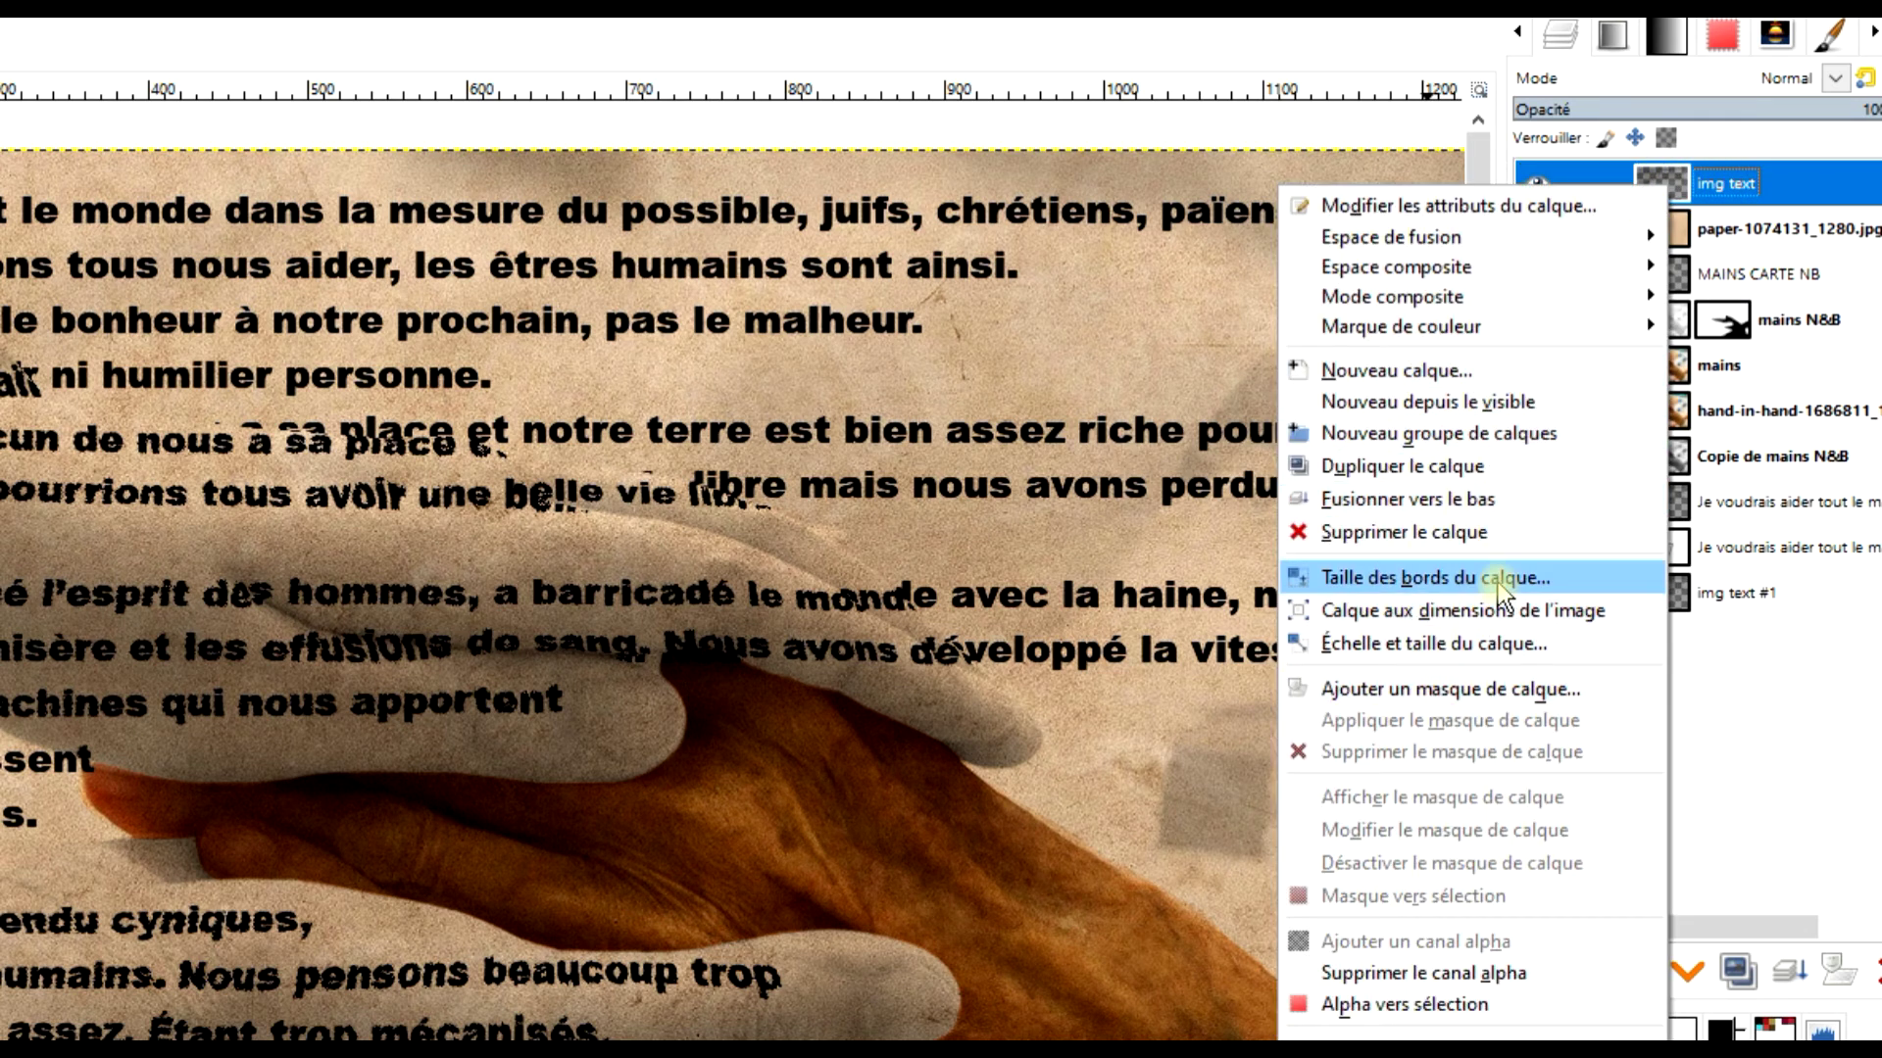
click(1452, 690)
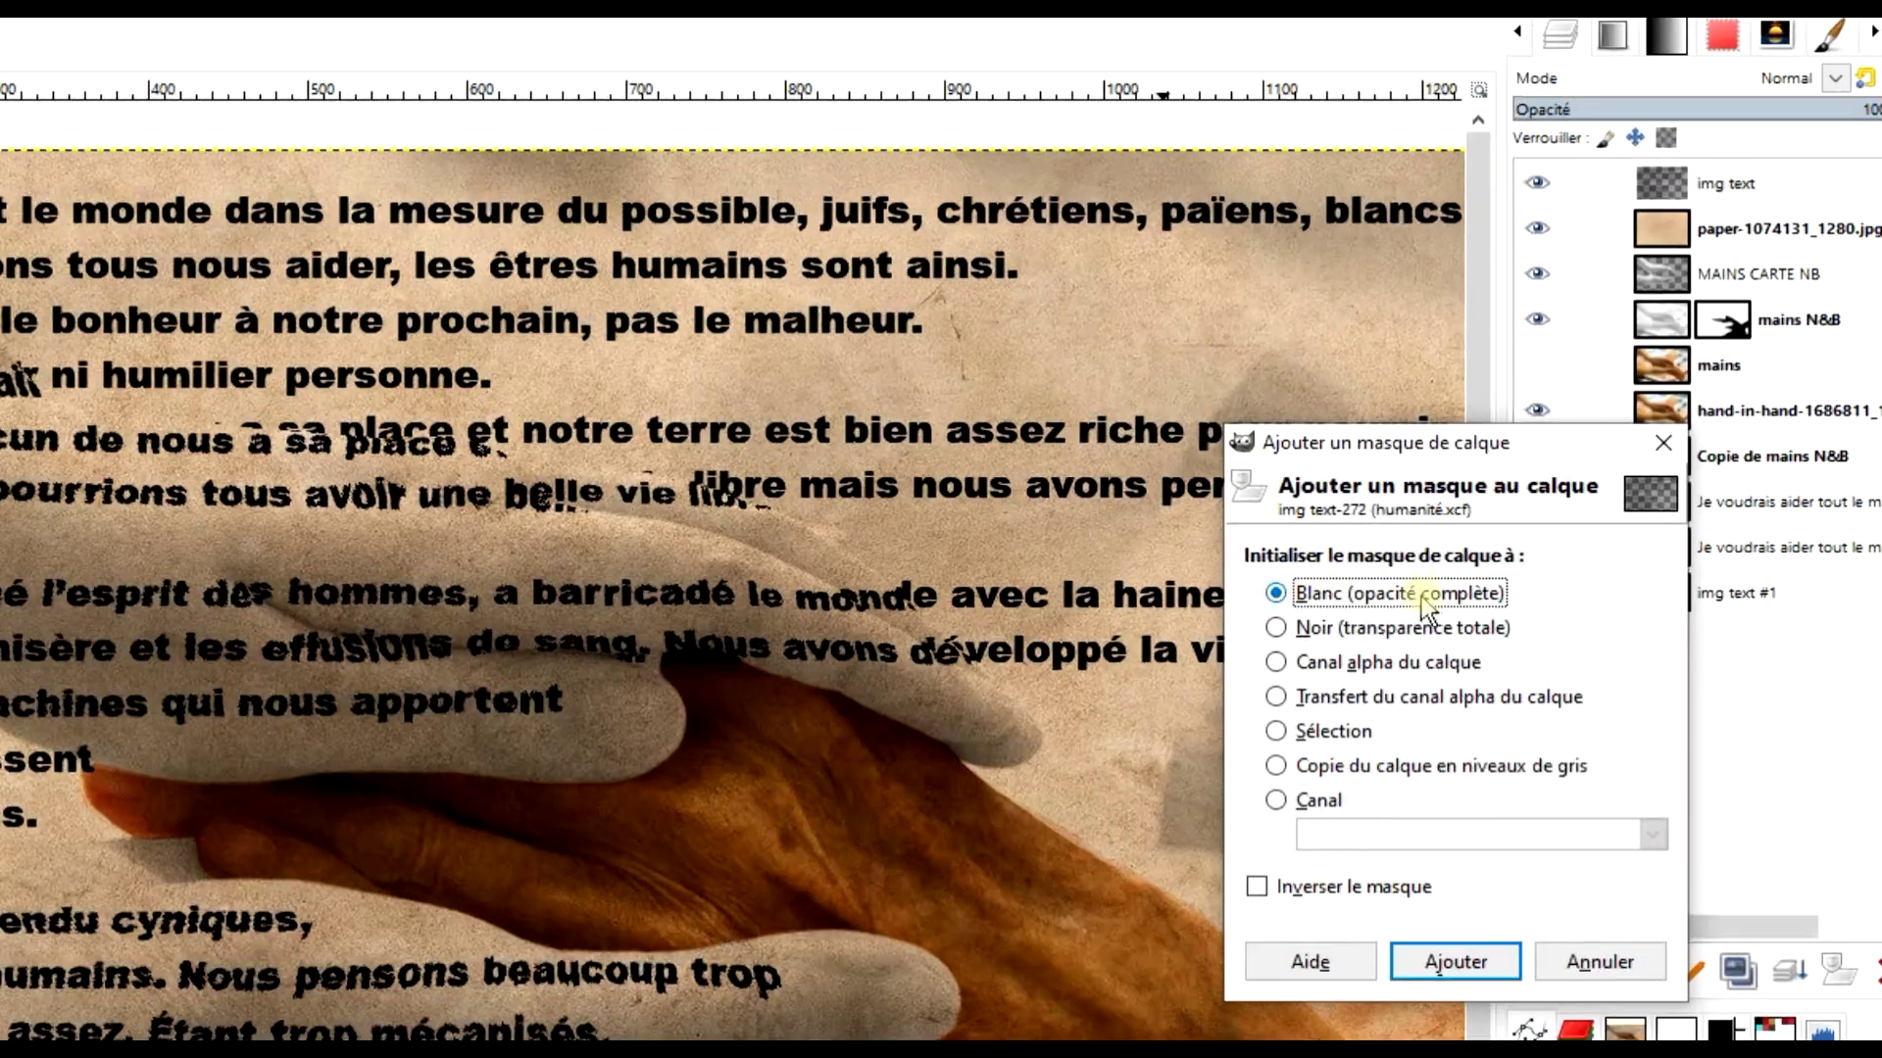
click(1455, 961)
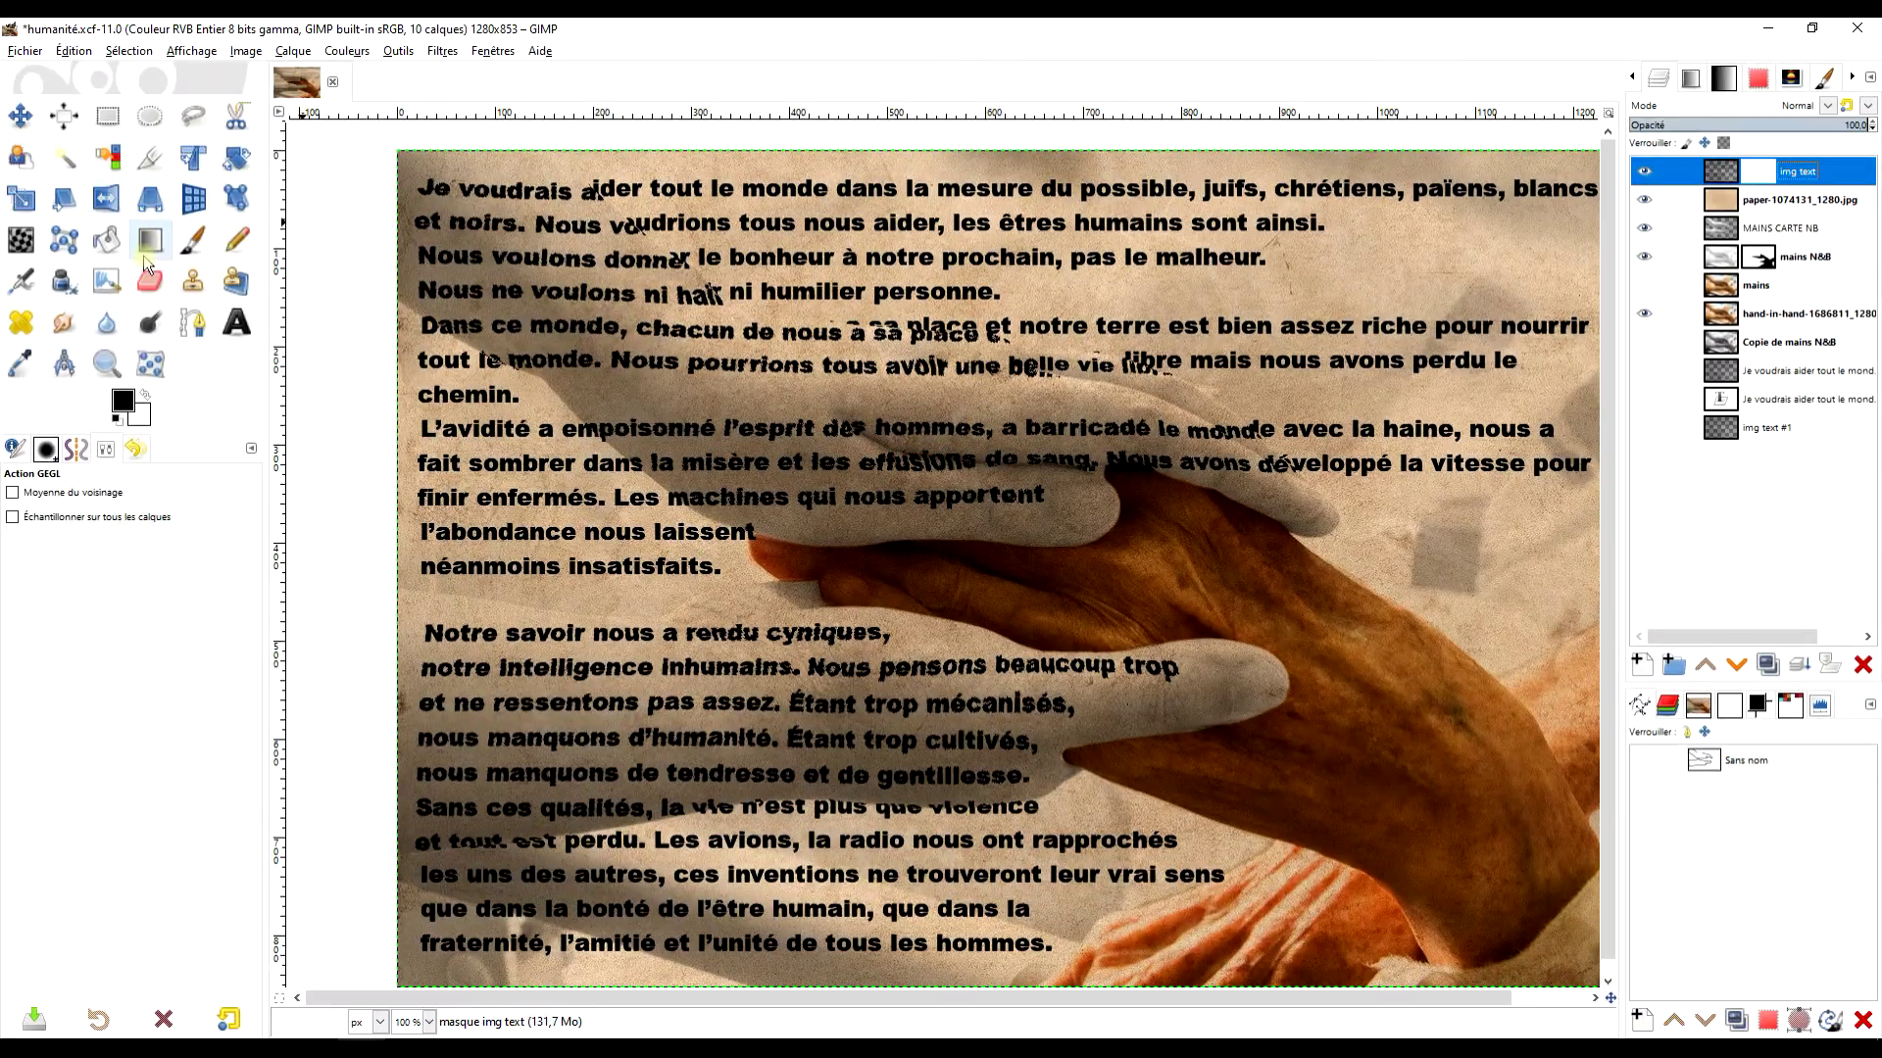
- Paint black on the text layer's mask with the size 16 Hardness 075 brush to hide the doubled letters above the end of "place"
click(192, 240)
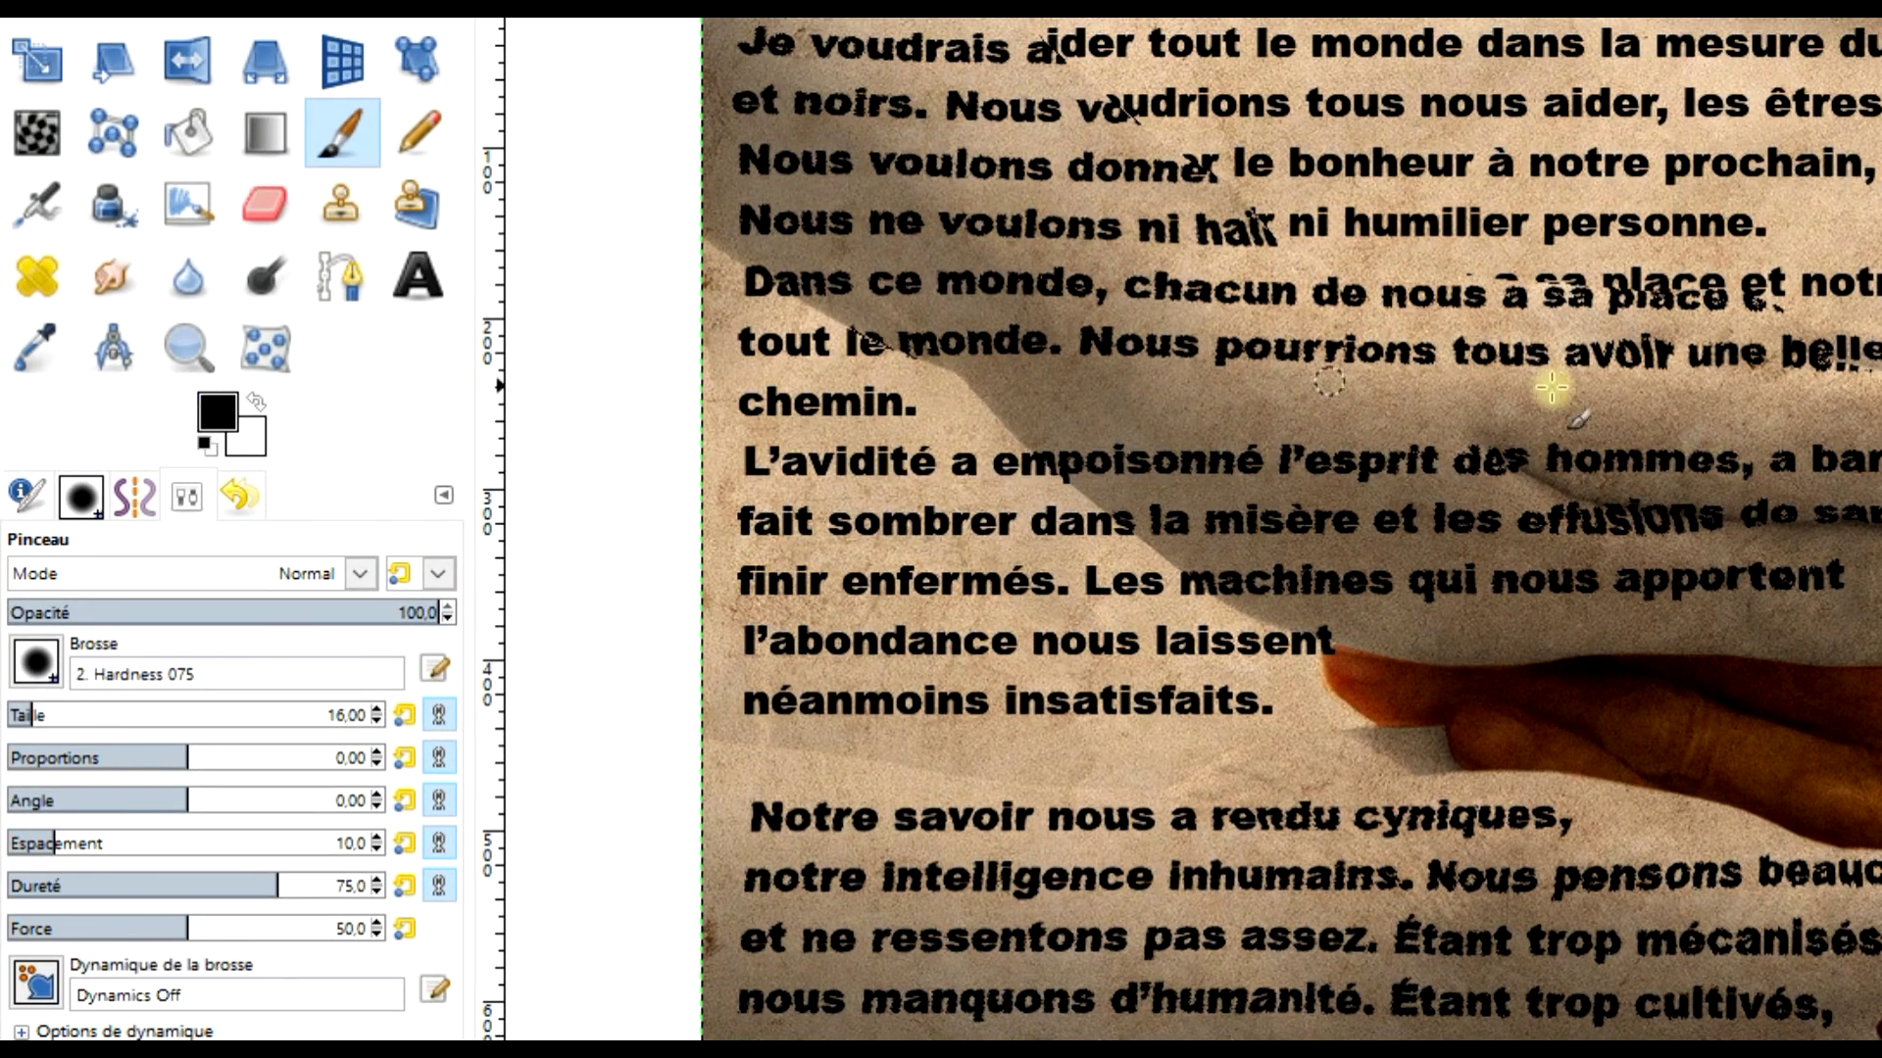
scroll(1731, 375, up, 4)
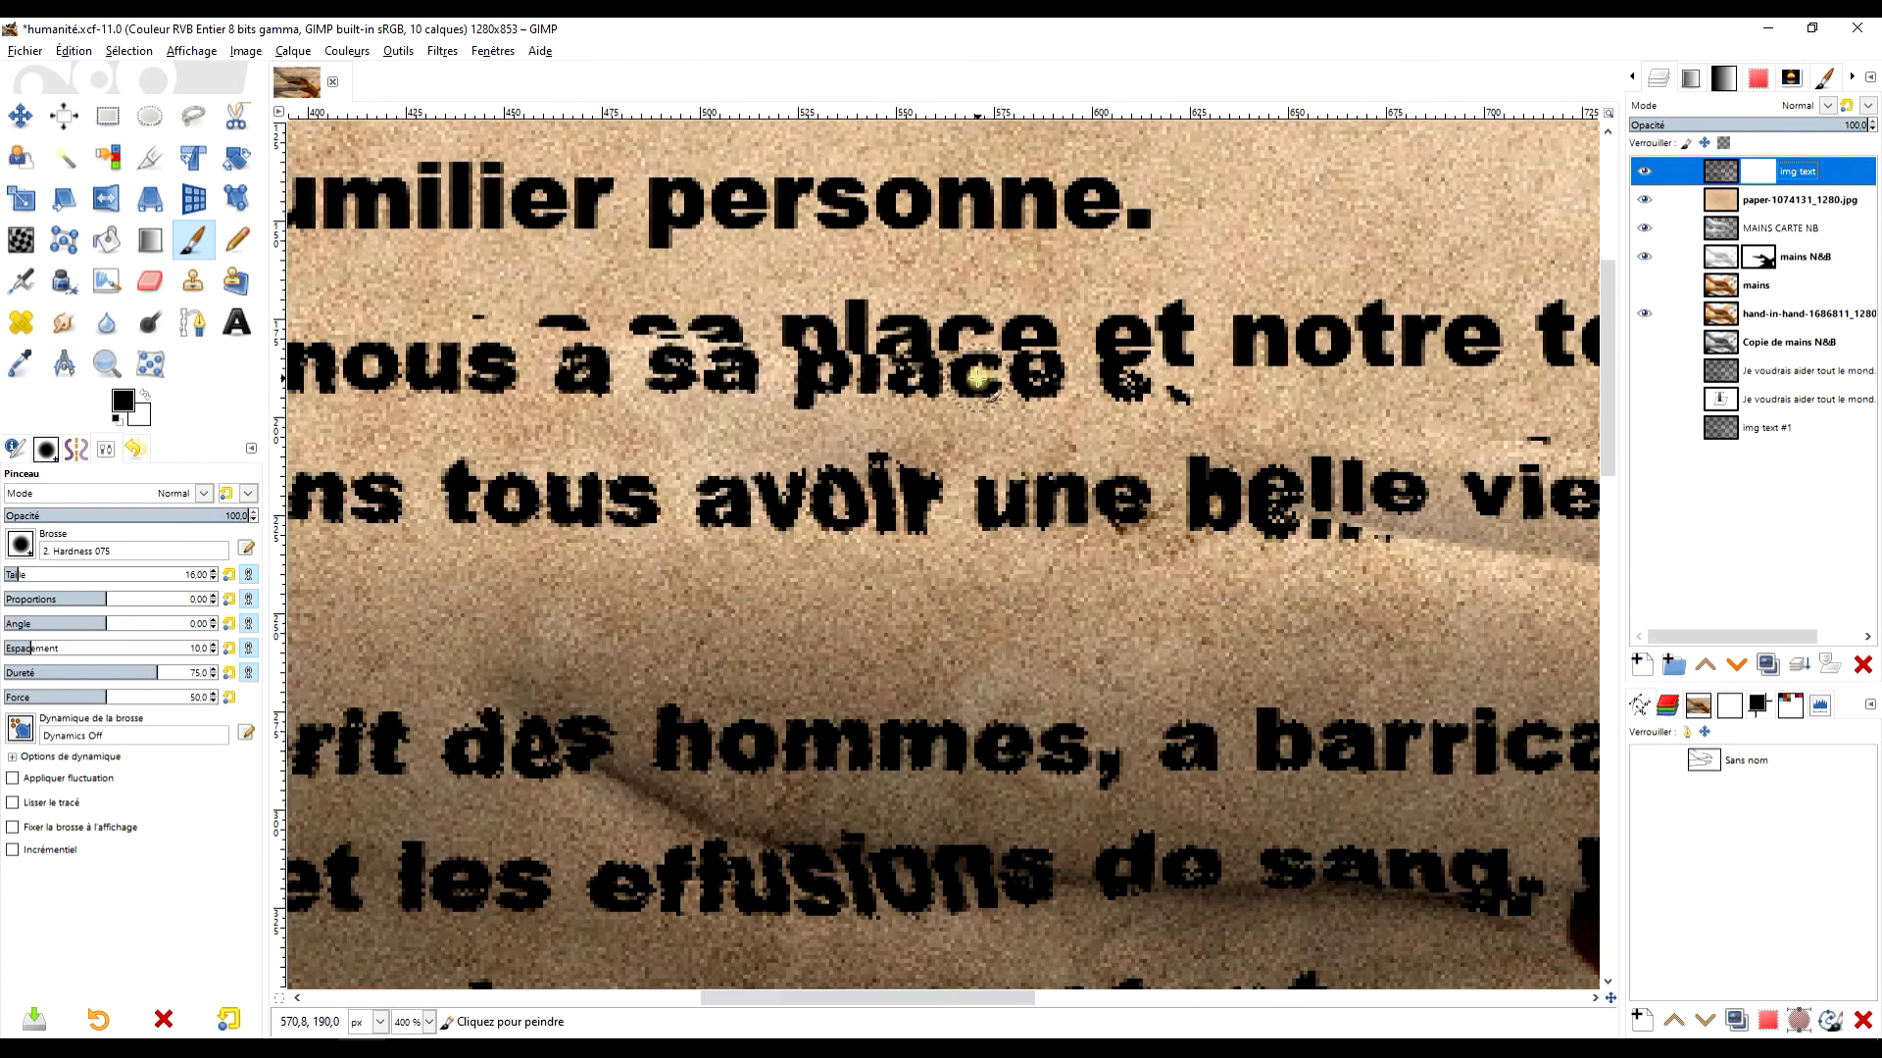
scroll(977, 377, down, 2)
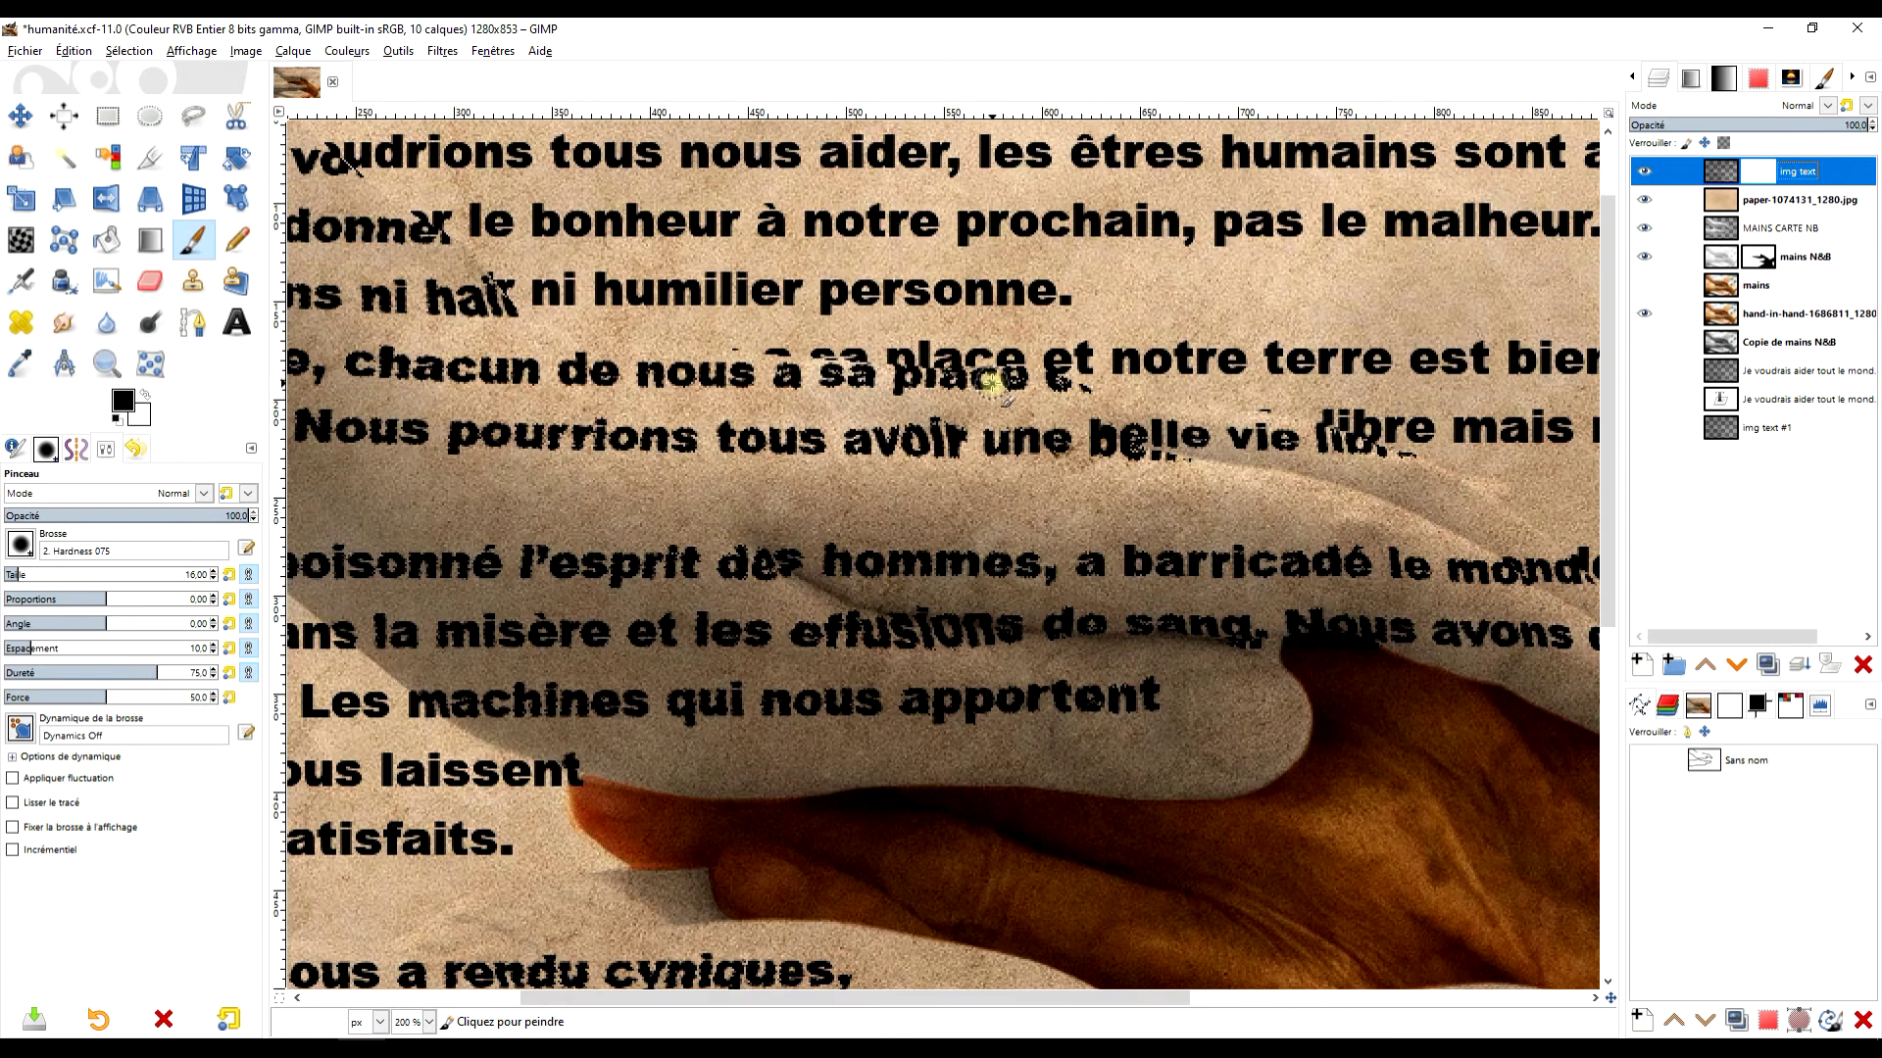
scroll(992, 382, down, 2)
scroll(992, 382, up, 5)
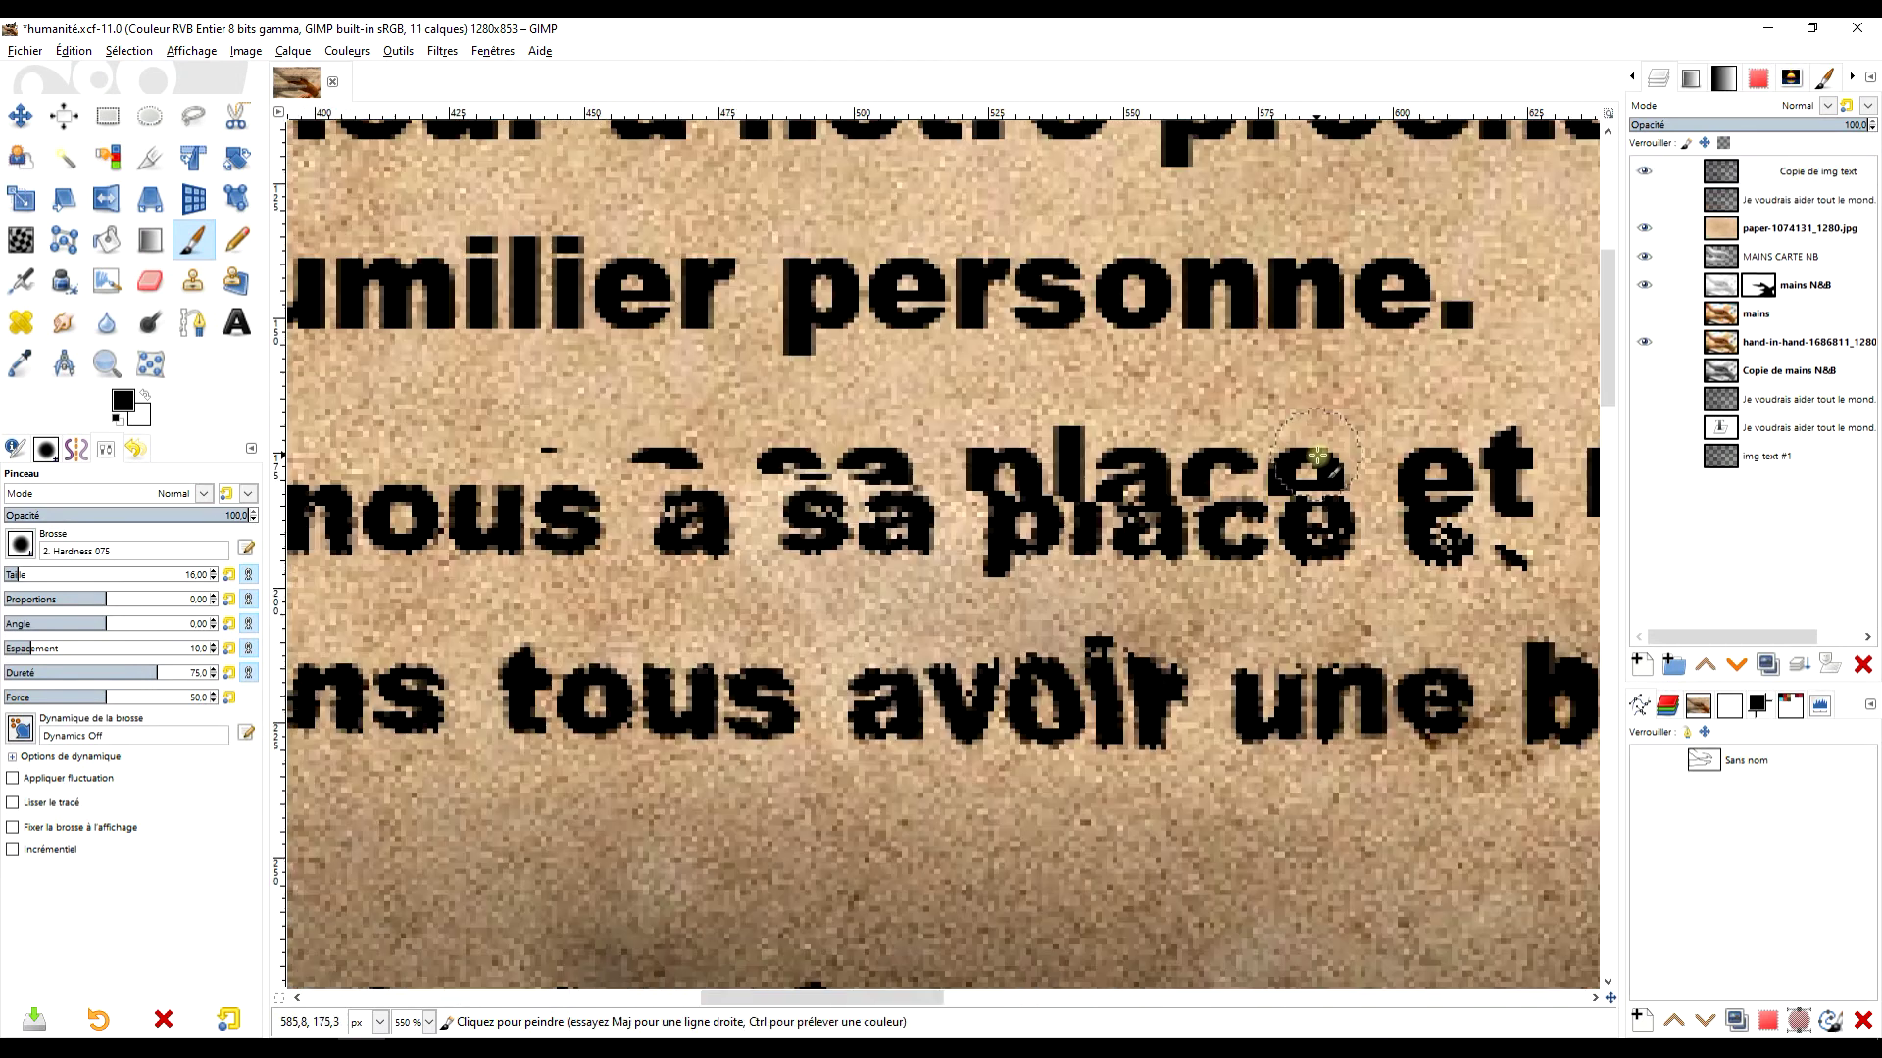
mouse_move(1317, 455)
mouse_down()
mouse_move(1294, 471)
mouse_move(1314, 410)
mouse_move(1325, 458)
mouse_move(1214, 458)
mouse_move(1195, 480)
mouse_move(1191, 455)
mouse_up()
scroll(1299, 428, down, 5)
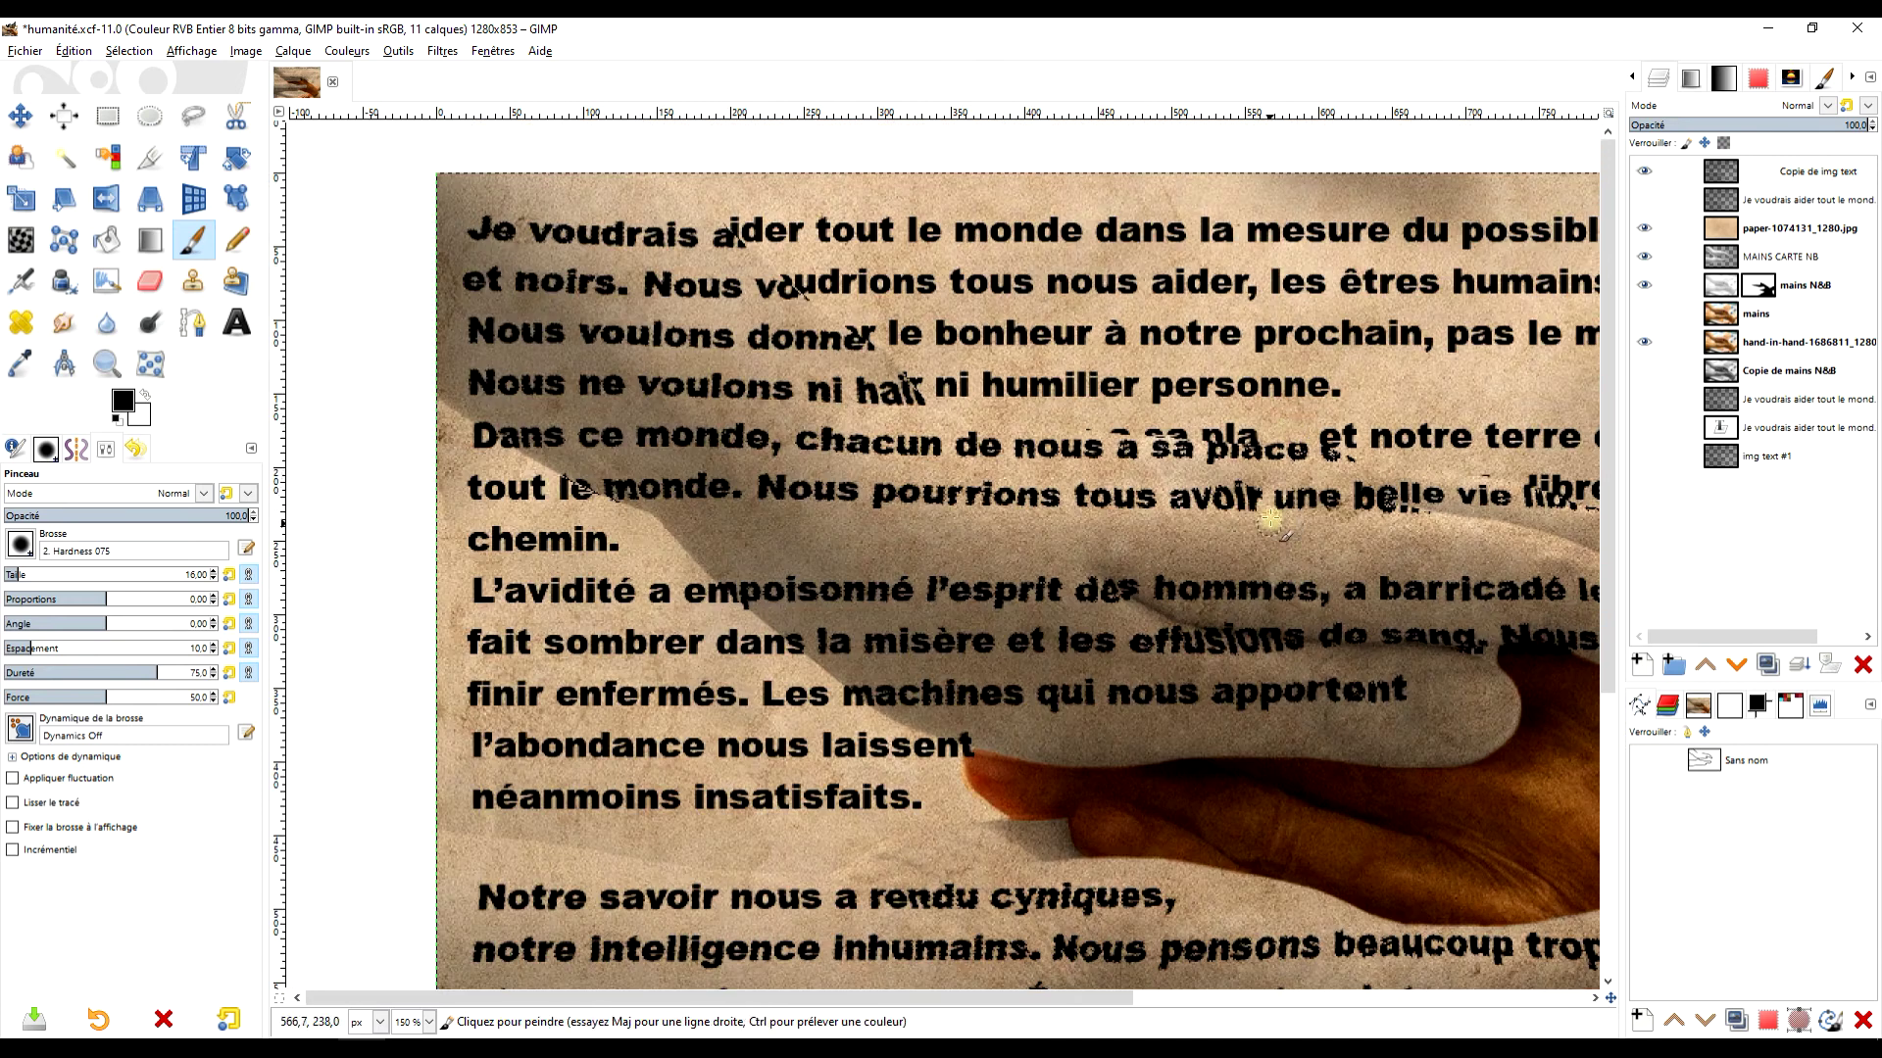
- Mask out the leftover letter fragments above "a sa" in the "Dans ce monde" line with black brush strokes
scroll(1335, 481, down, 1)
scroll(1274, 490, up, 4)
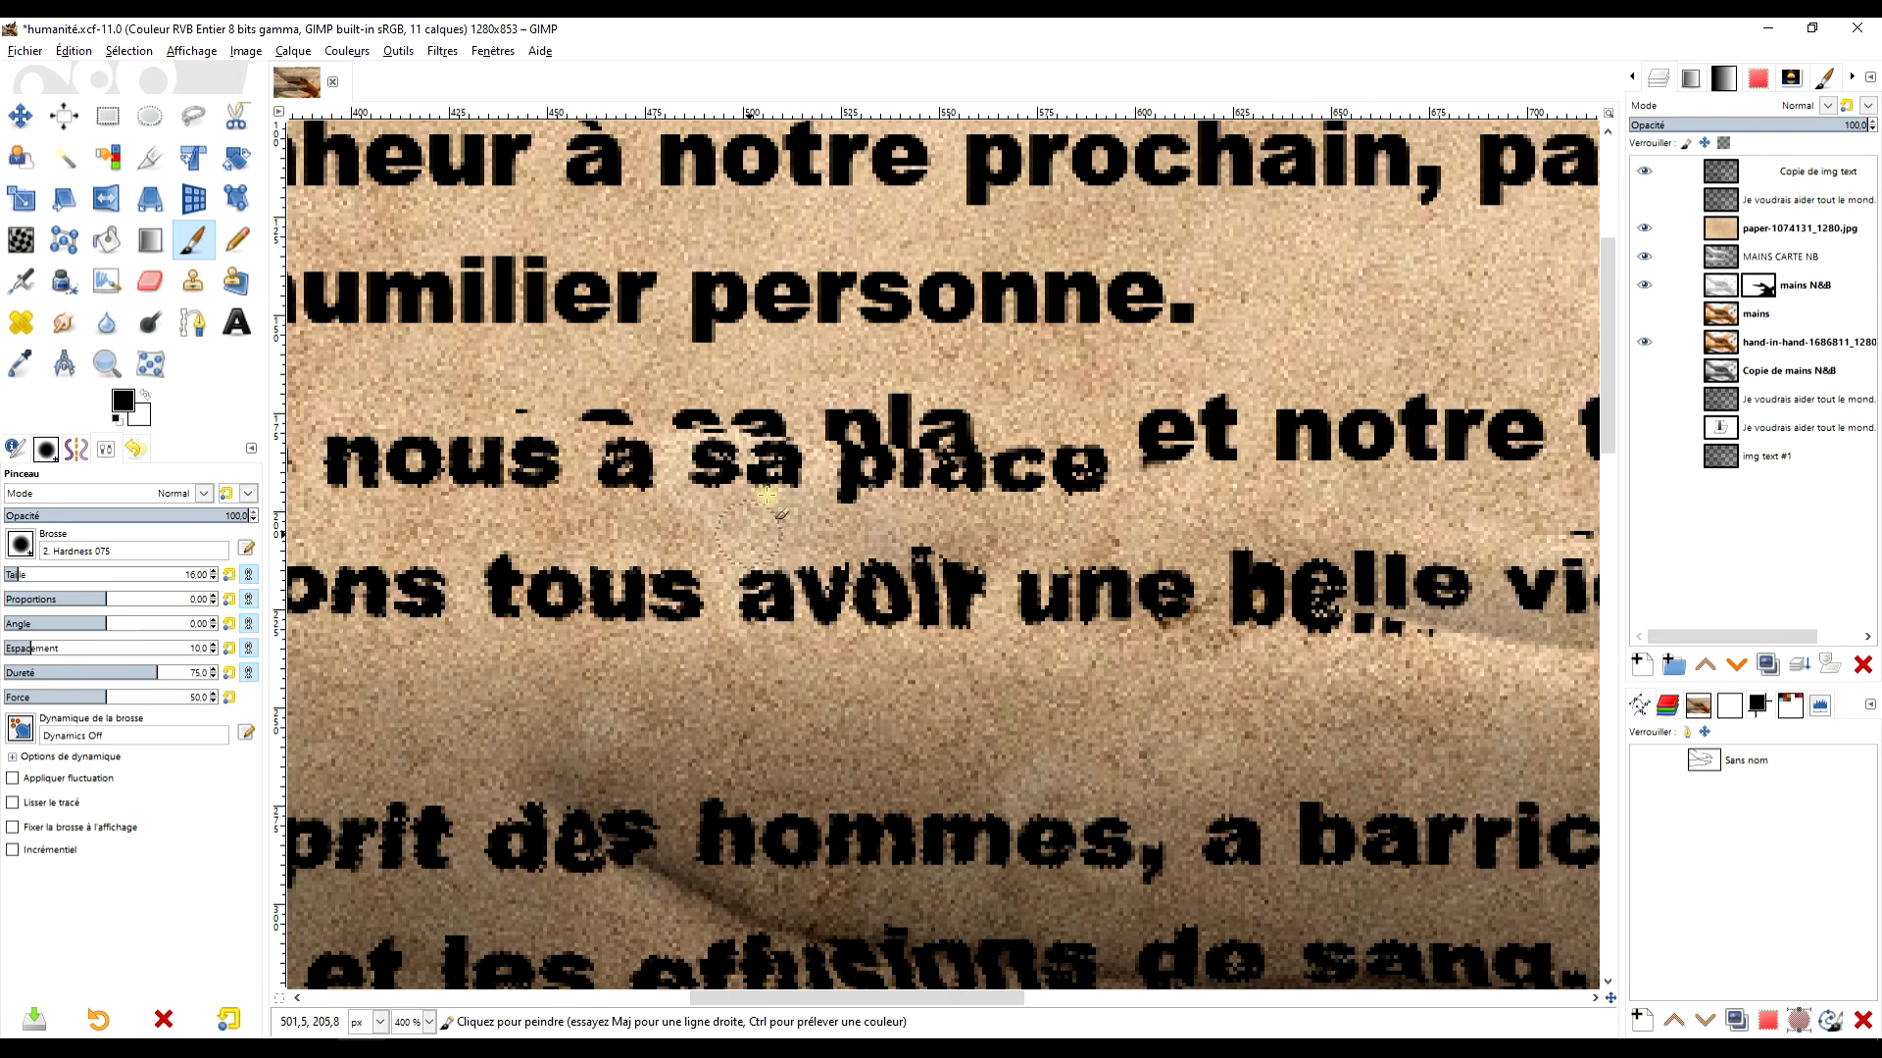
scroll(686, 501, down, 1)
scroll(781, 375, up, 2)
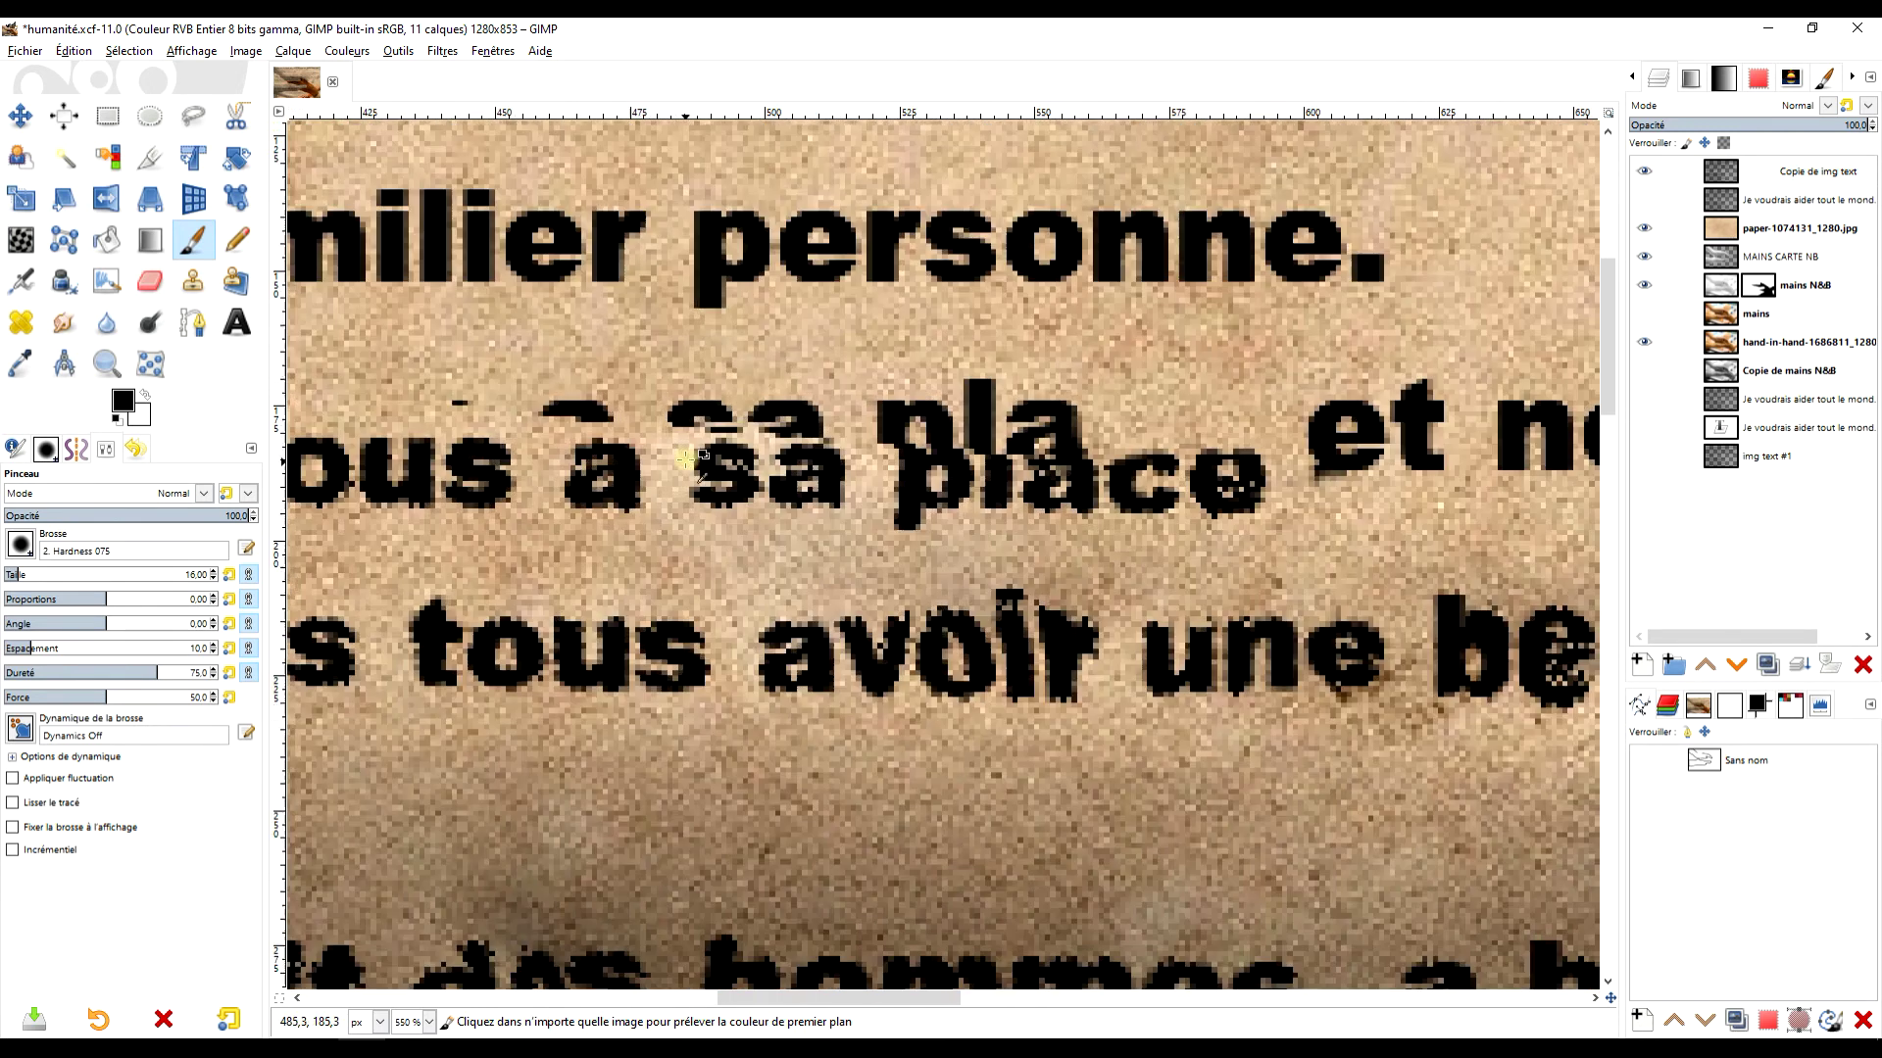
mouse_move(783, 379)
mouse_down()
mouse_move(821, 402)
mouse_move(707, 401)
mouse_up()
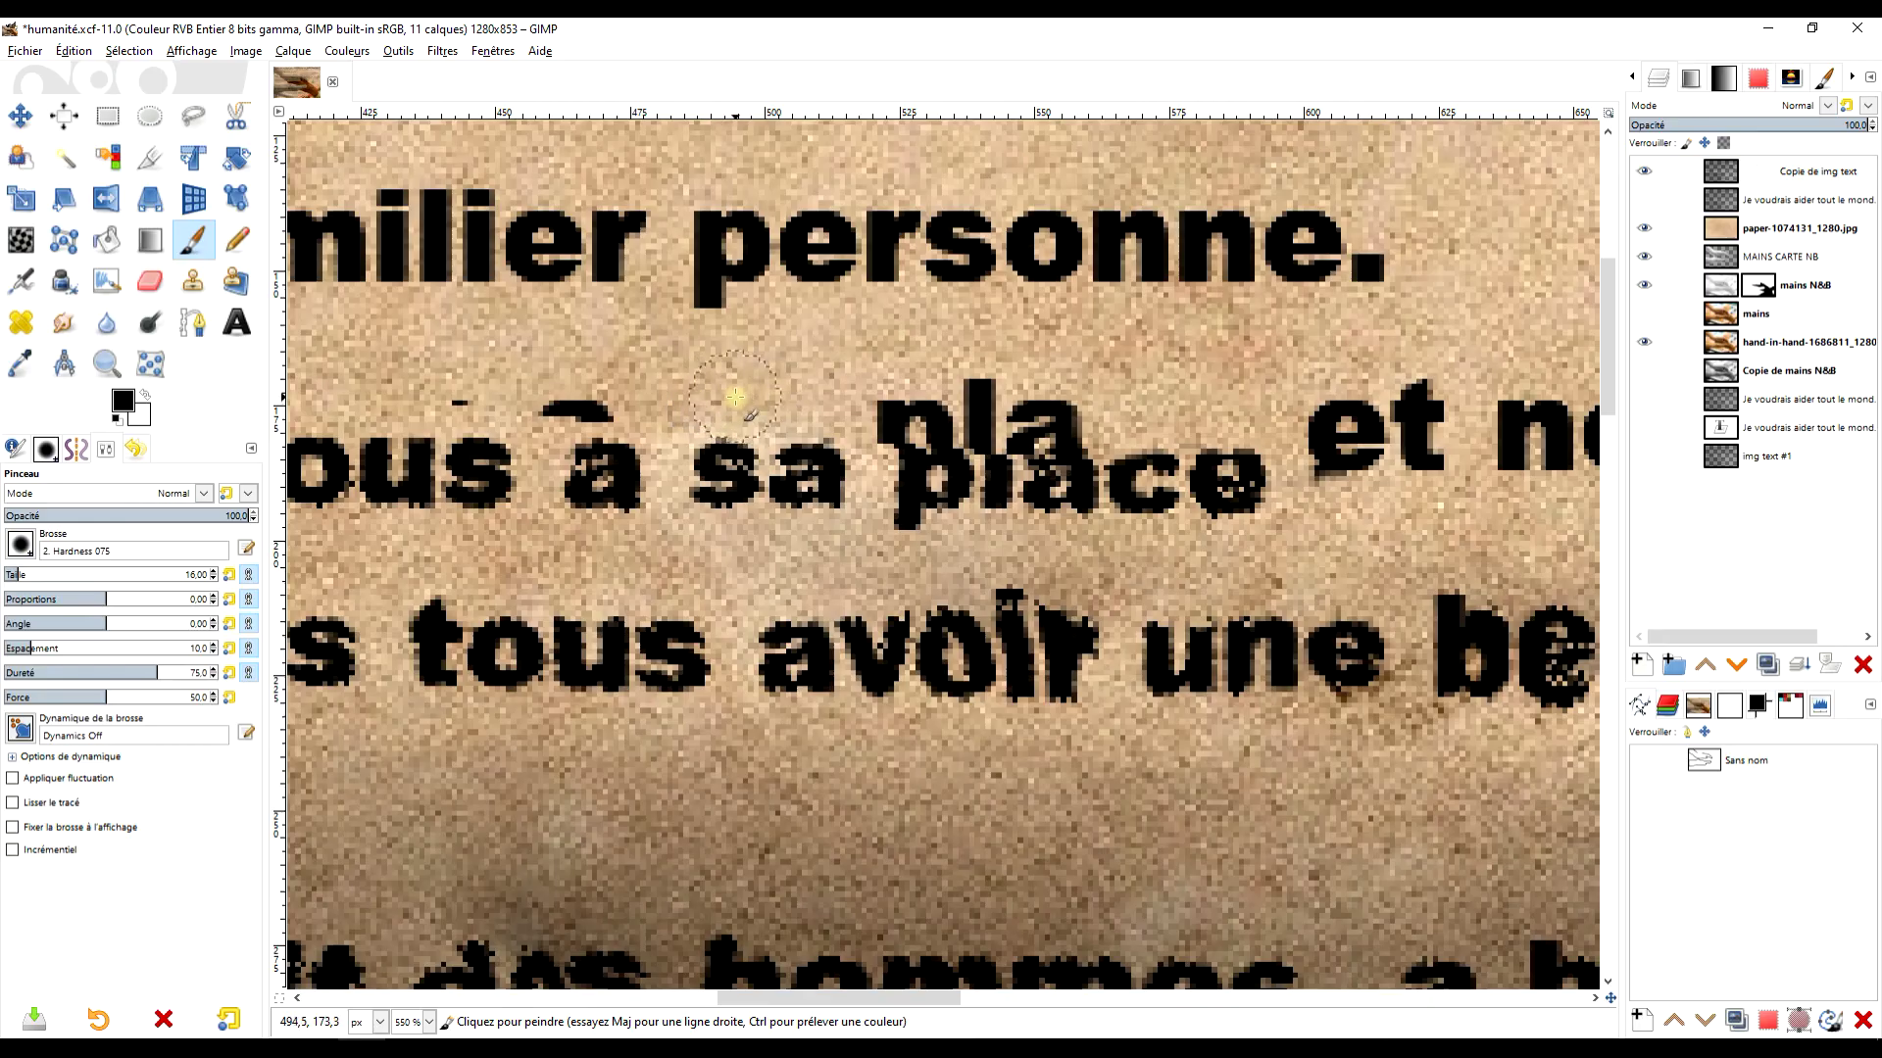
scroll(578, 397, down, 4)
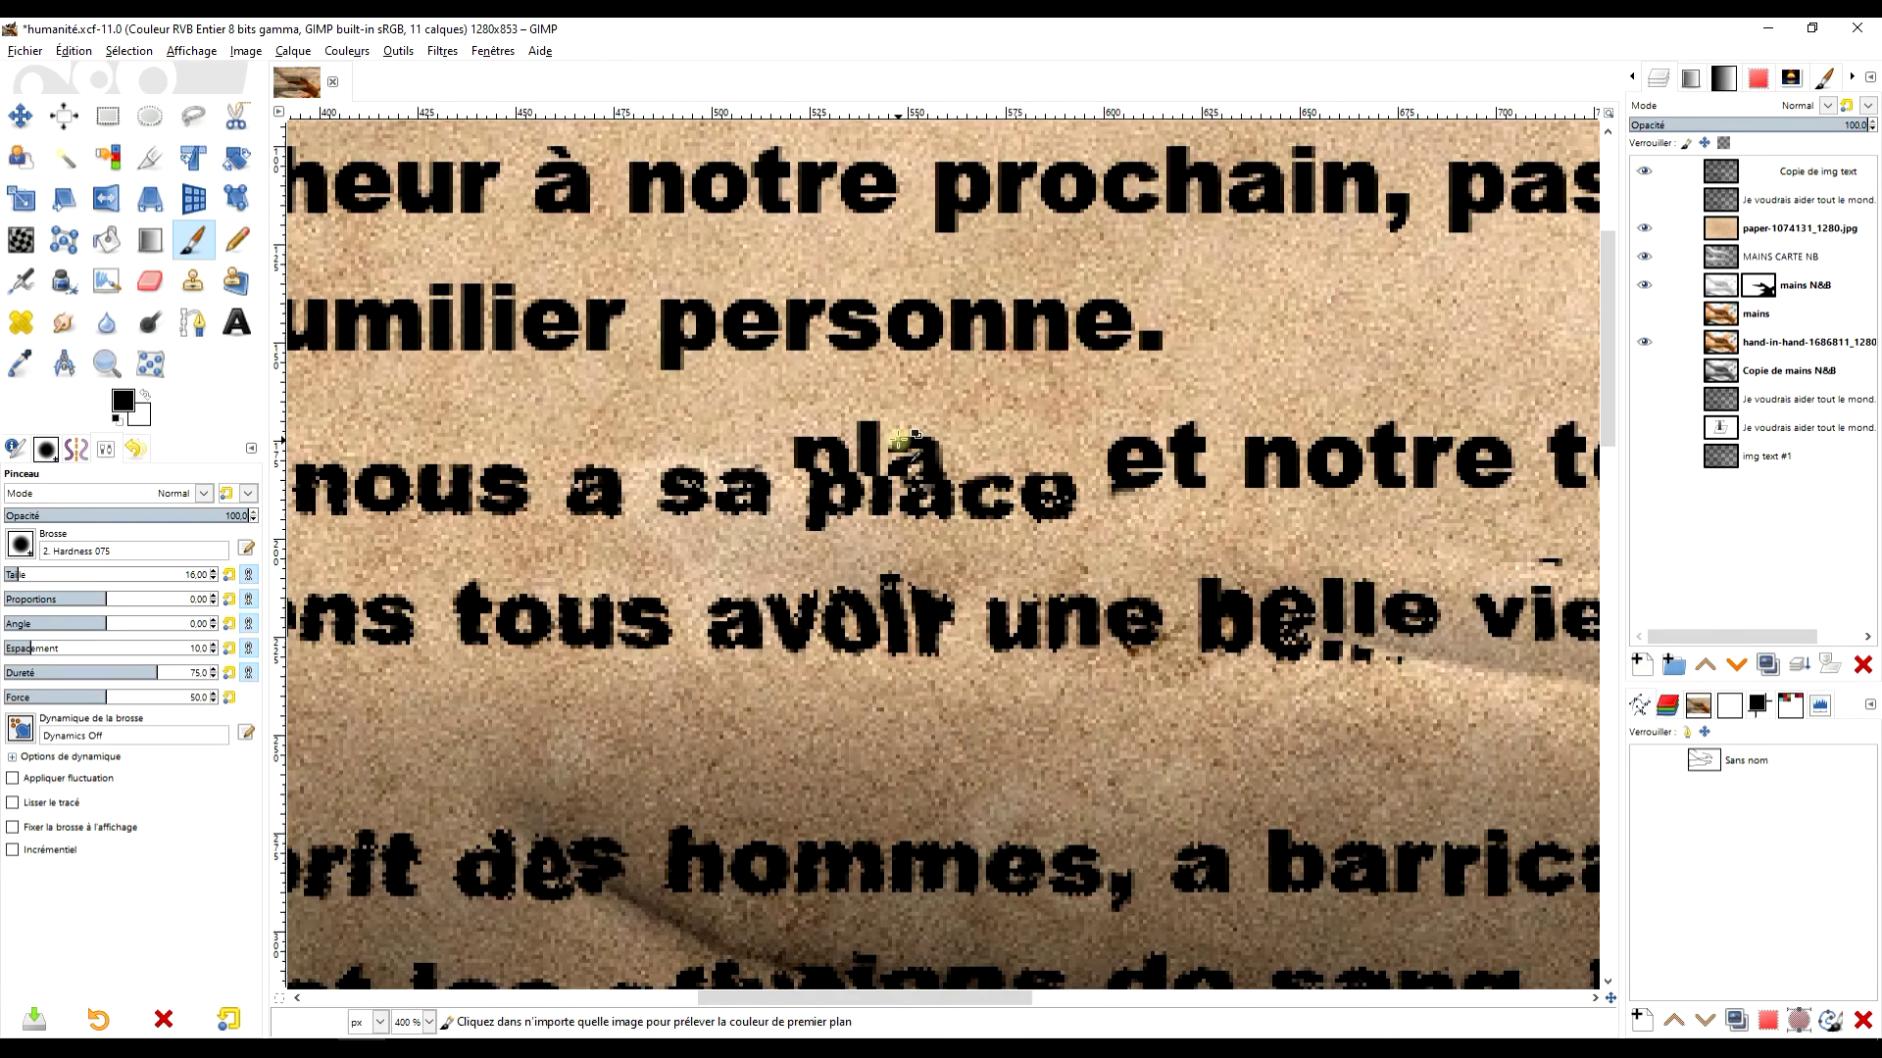
scroll(885, 645, down, 5)
- Retouch the distorted word "Nous" above the orange hand using the Gauchir warp and the paintbrush
scroll(885, 645, up, 5)
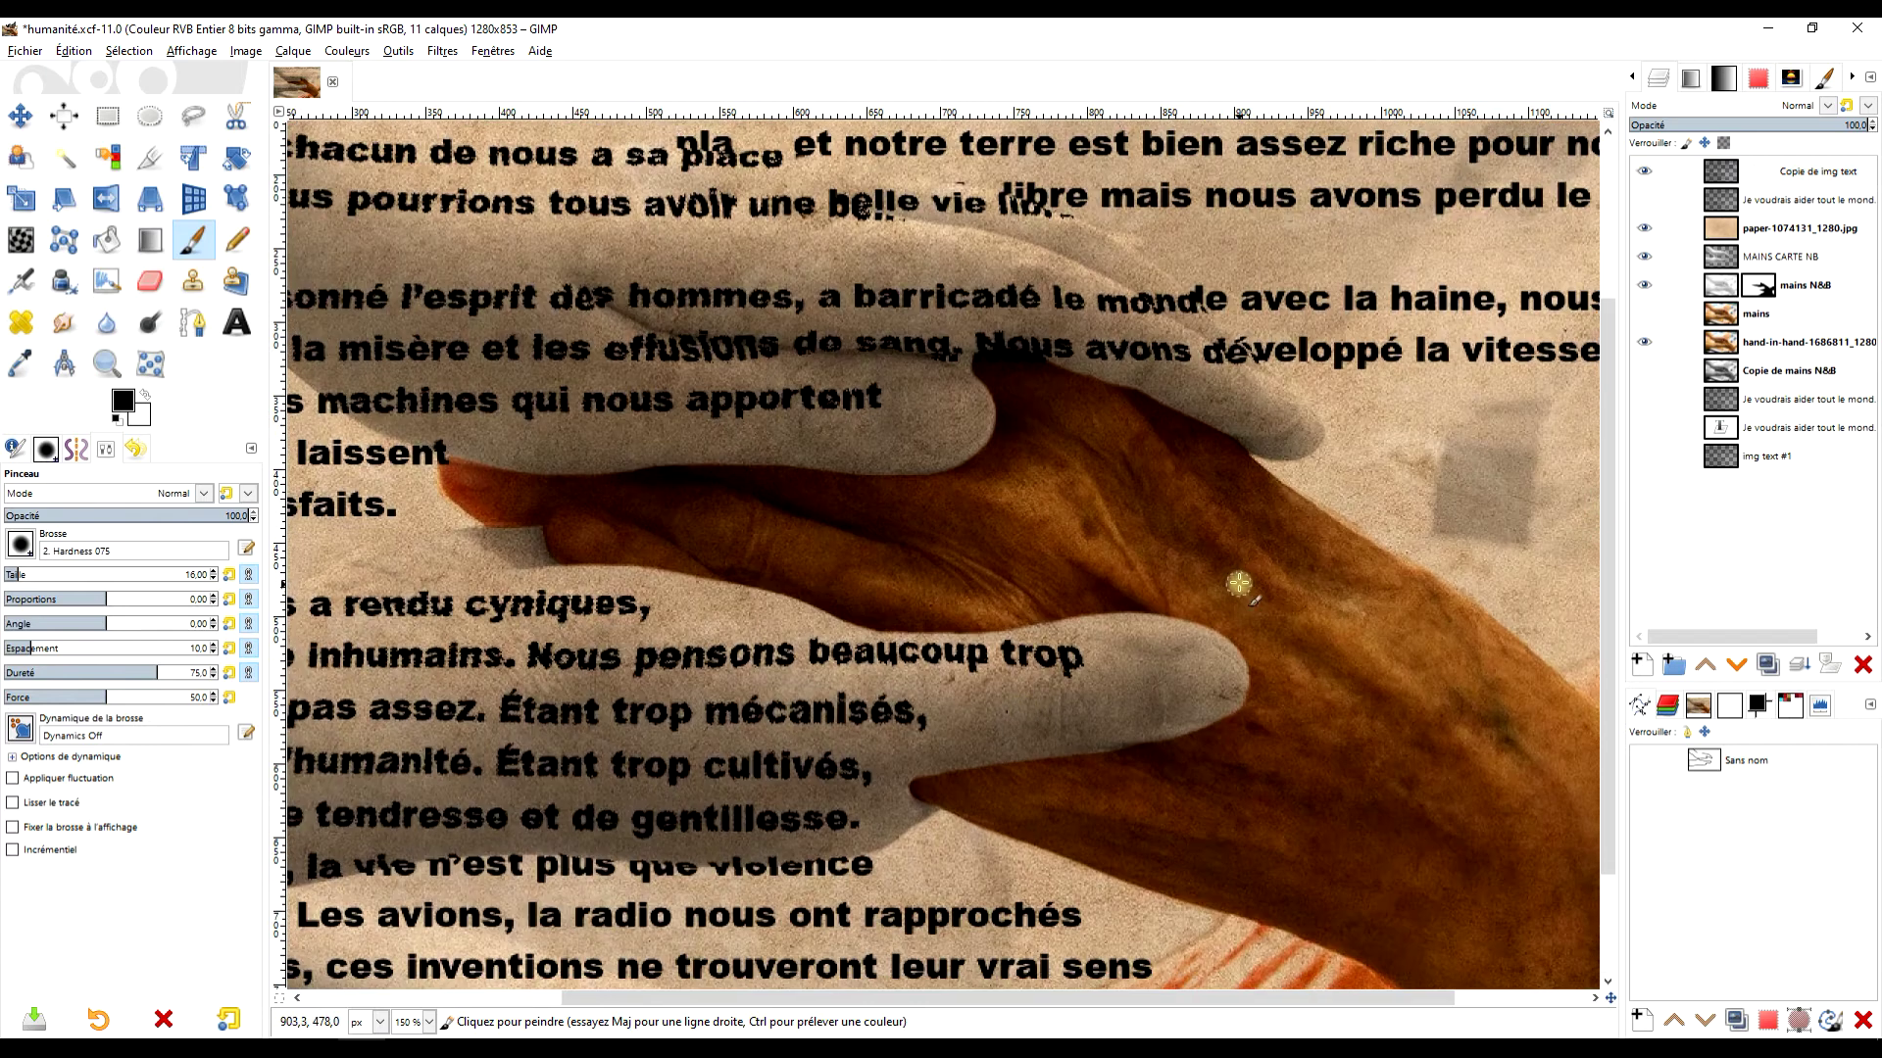
scroll(885, 645, up, 3)
click(20, 240)
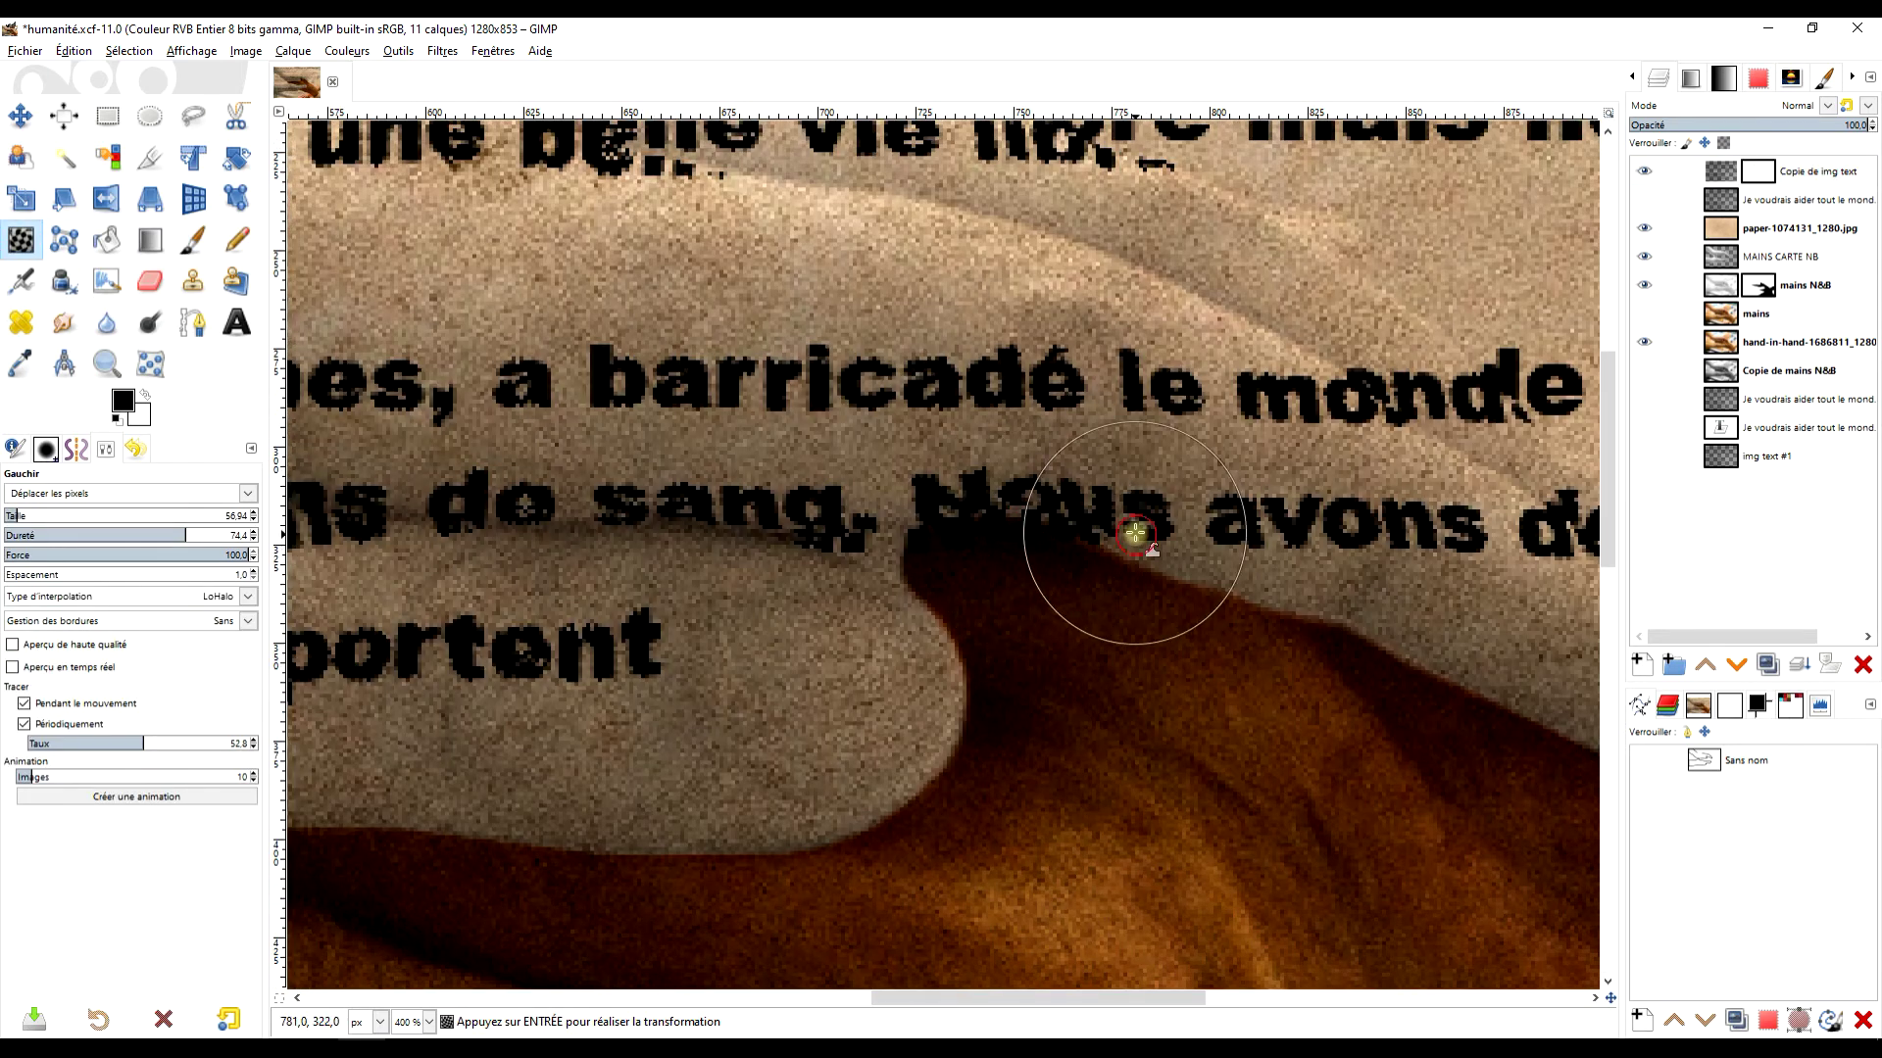
key(p)
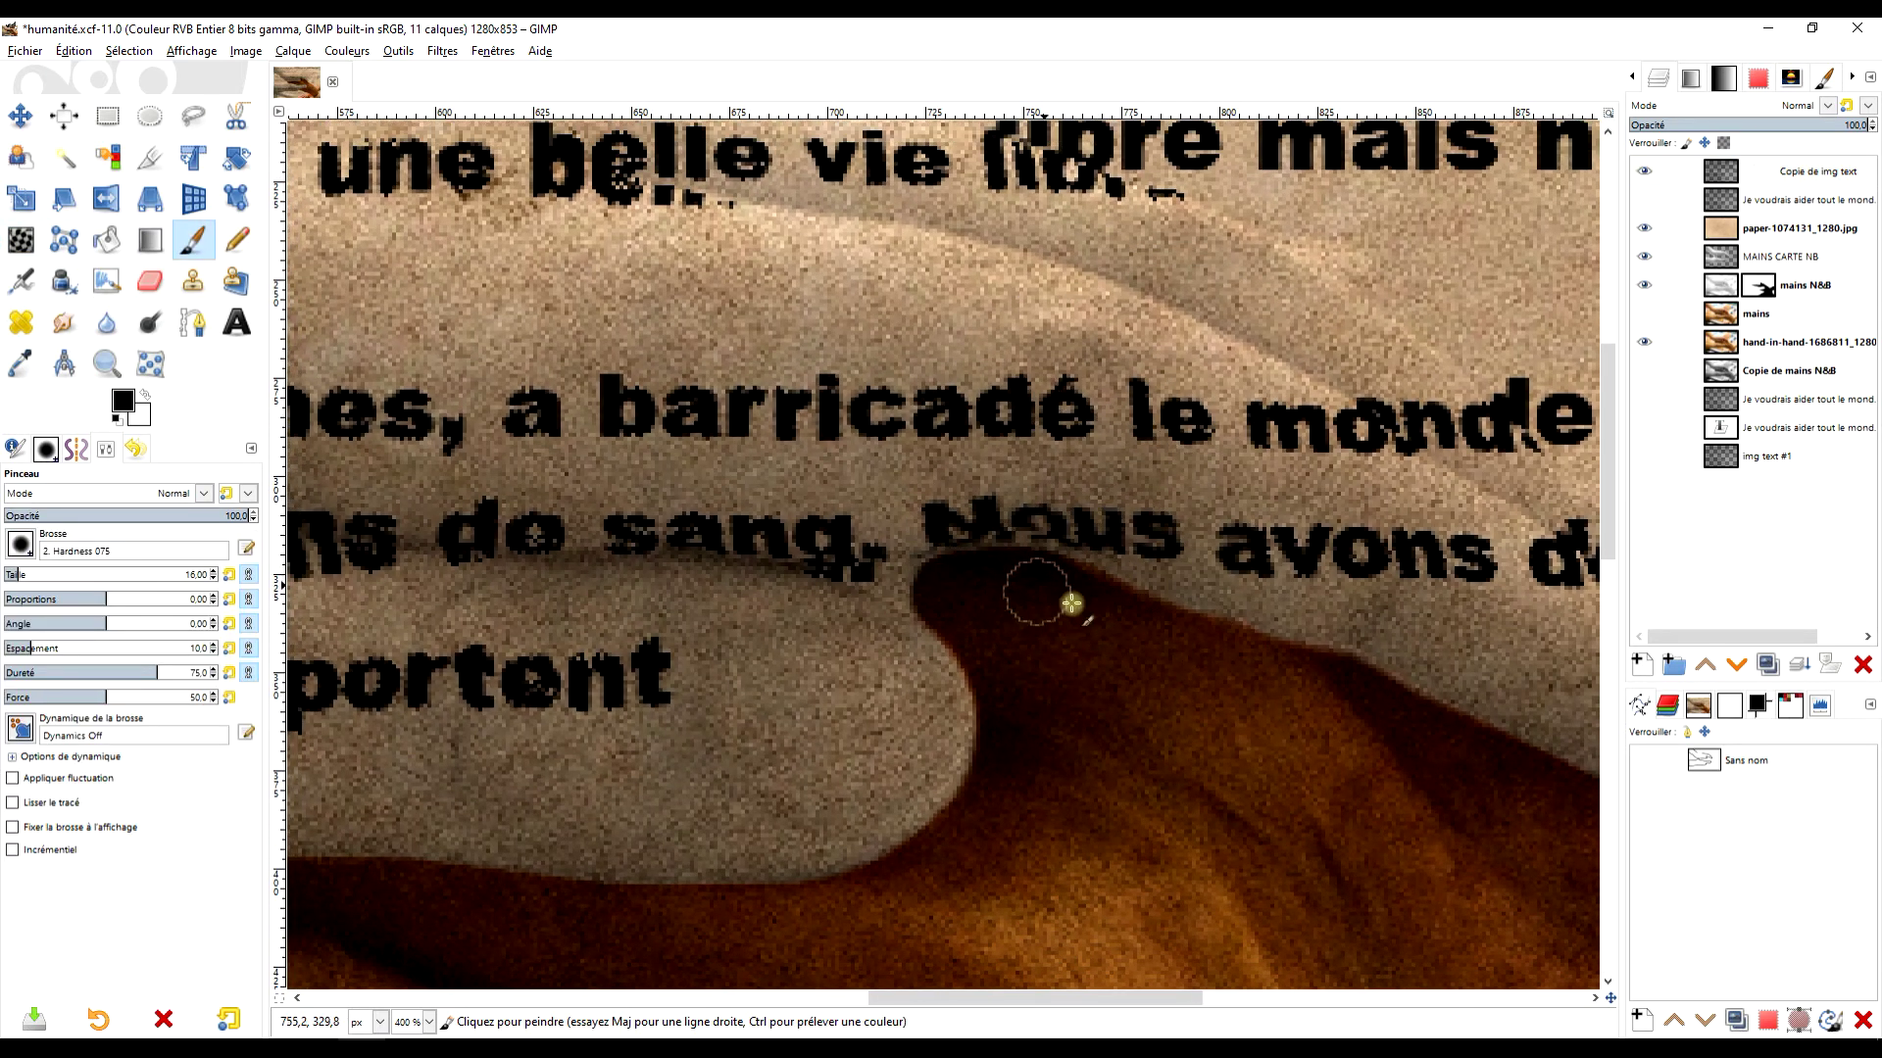
scroll(1066, 601, up, 3)
scroll(994, 708, down, 8)
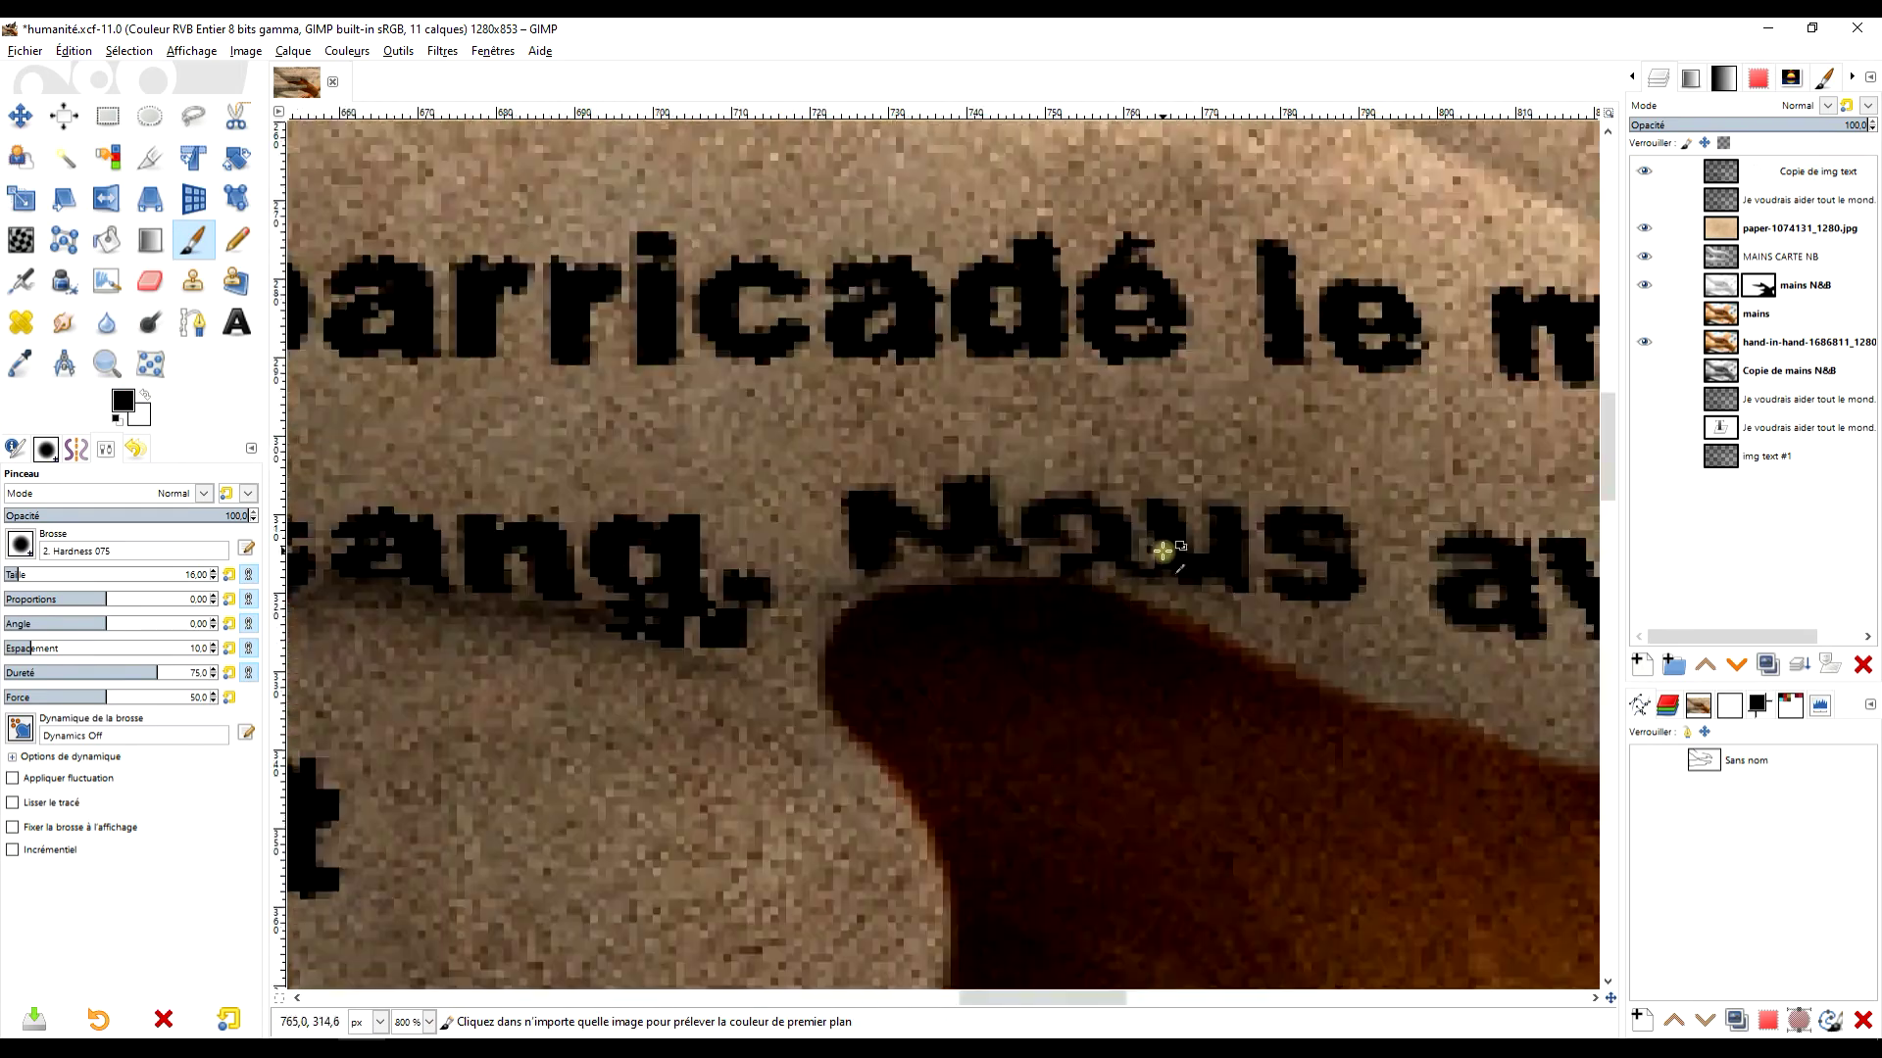
scroll(1122, 540, up, 1)
key(ctrl+z)
key(ctrl+y)
- Place quotation marks before "Je voudrais" and after "hommes.", and merge them into the "extrait du Le discours final du Dictateur" layer
key(r)
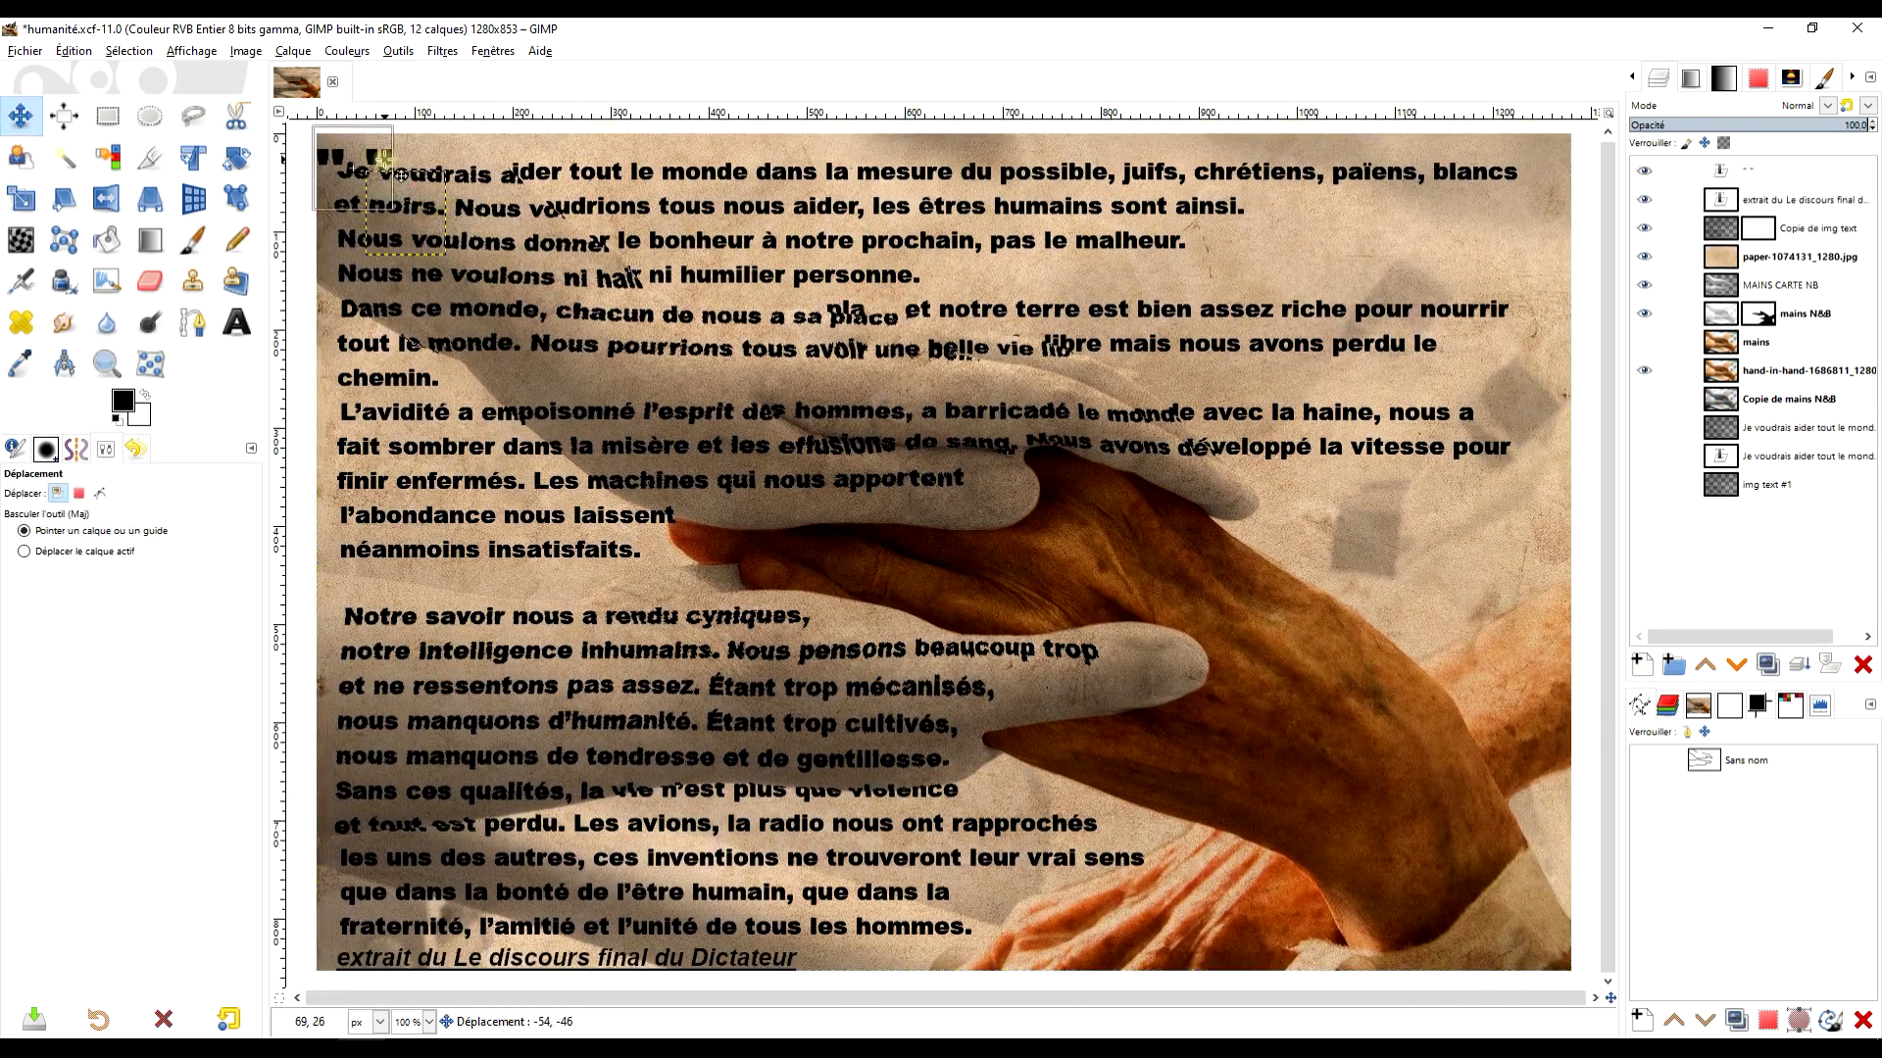
key(shift+ctrl+n)
key(ctrl+v)
click(1799, 665)
click(1737, 665)
key(ctrl+h)
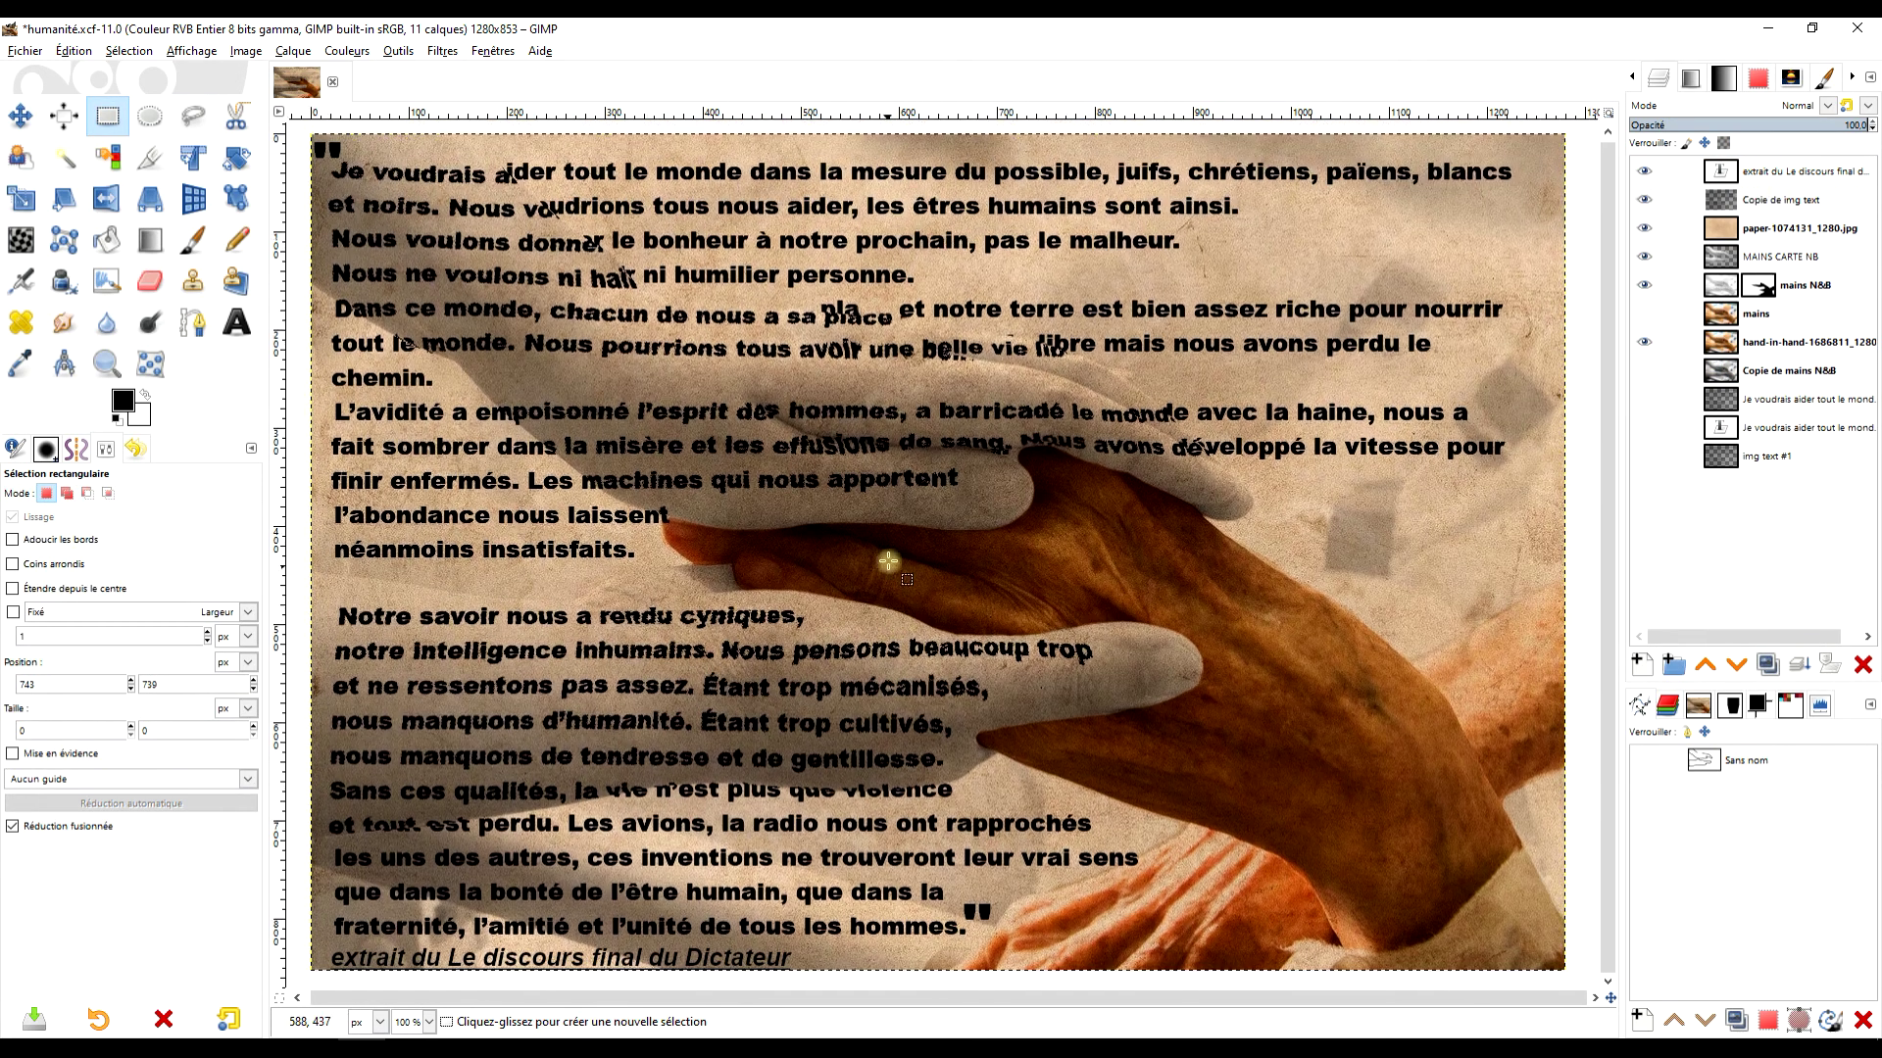
- With the hand-in-hand photo layer selected, enlarge the canvas to 105 percent (1344 × 896 px) and centre the image on it
key(minus)
click(1808, 342)
click(245, 51)
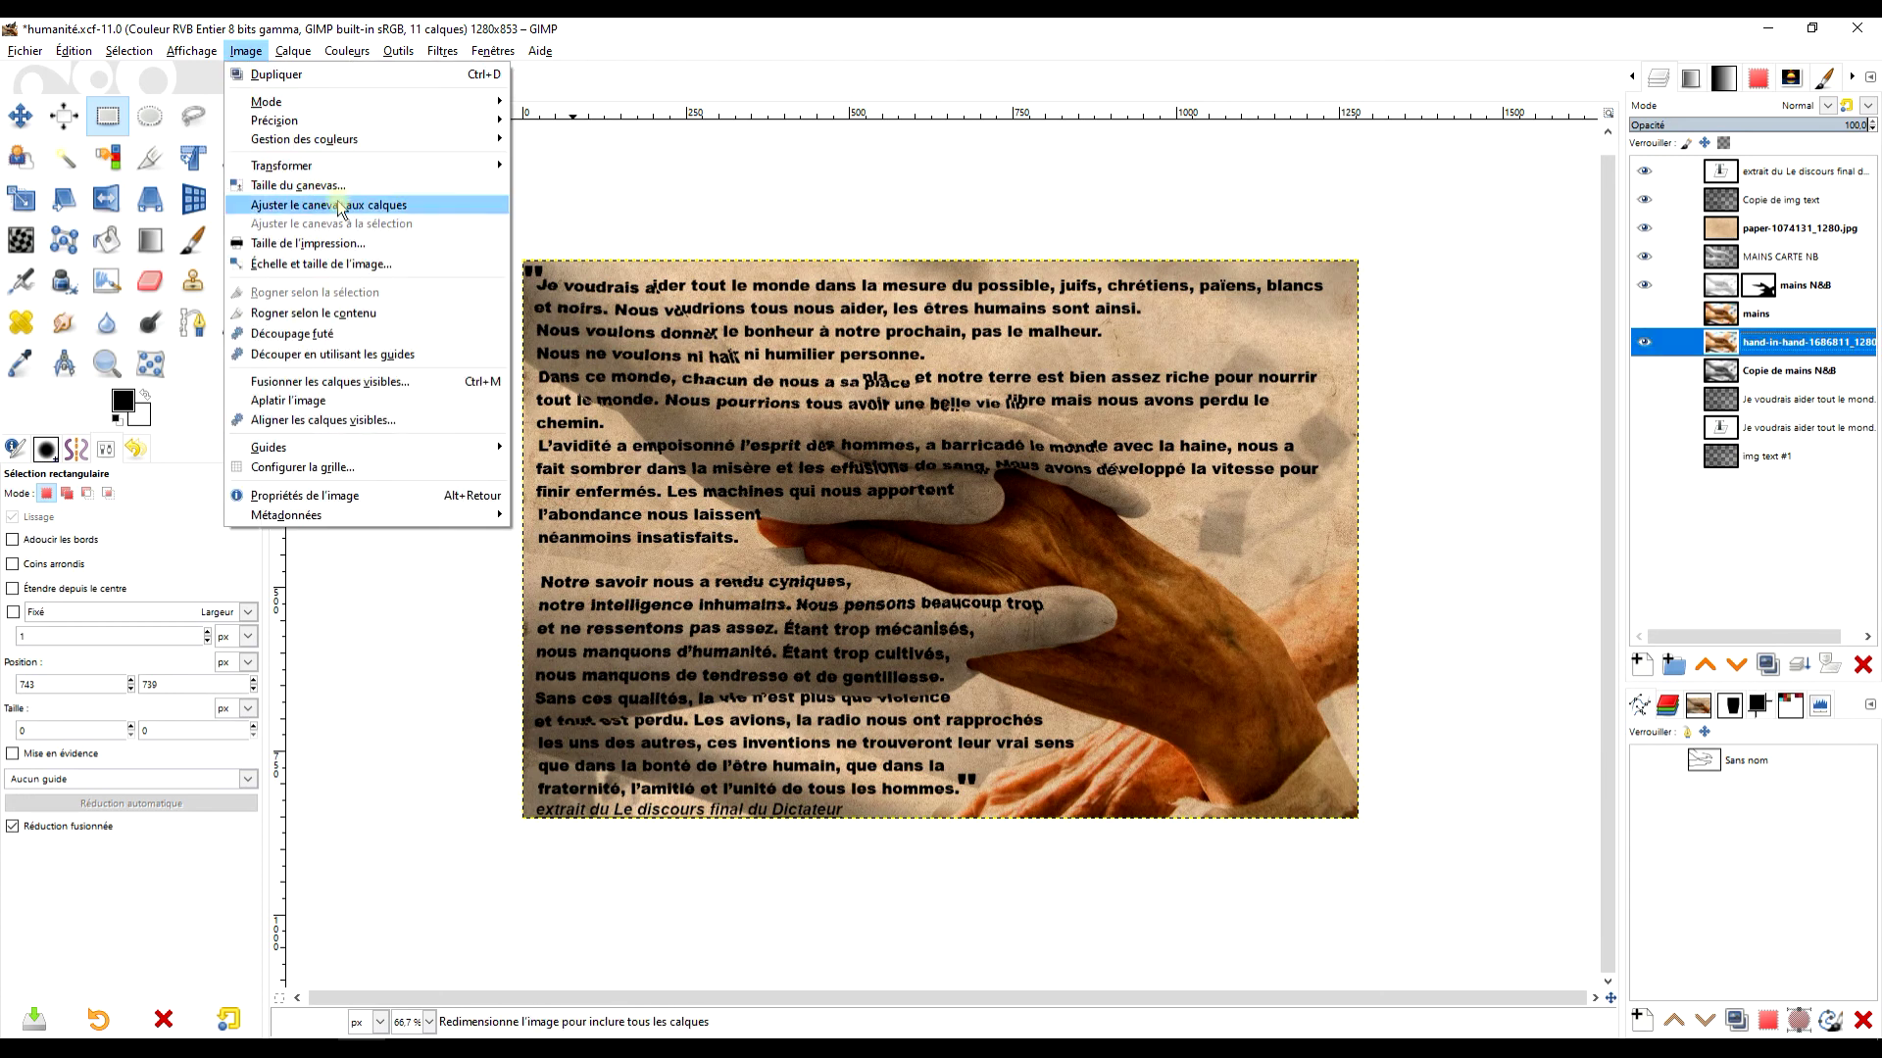
click(373, 209)
text(105)
click(1076, 511)
click(987, 732)
click(966, 778)
click(995, 805)
key(z)
key(shift+ctrl+j)
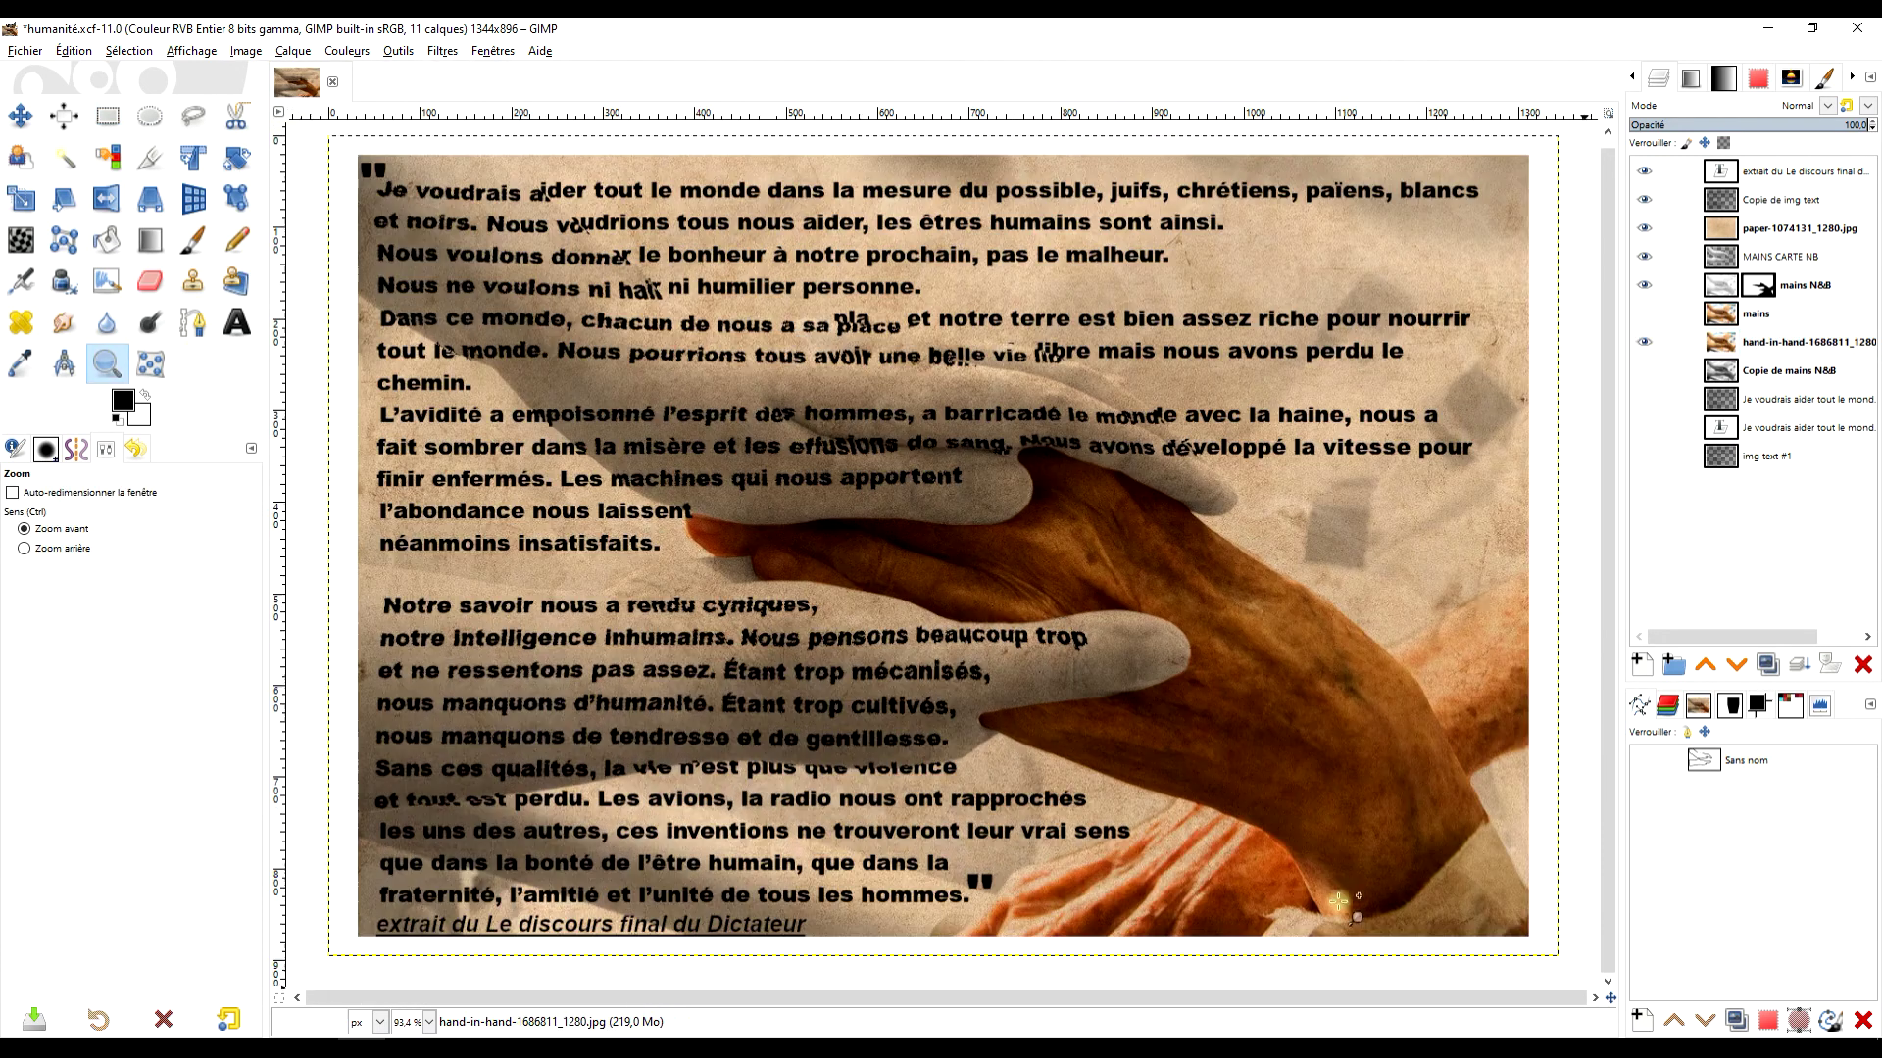
- Show the "mains" layer and adjust it with Teinte-Saturation: hue 1.1, lightness 6.6 and saturation 53.9
click(1644, 314)
click(1754, 314)
click(347, 51)
click(397, 137)
drag(1678, 970, 1764, 995)
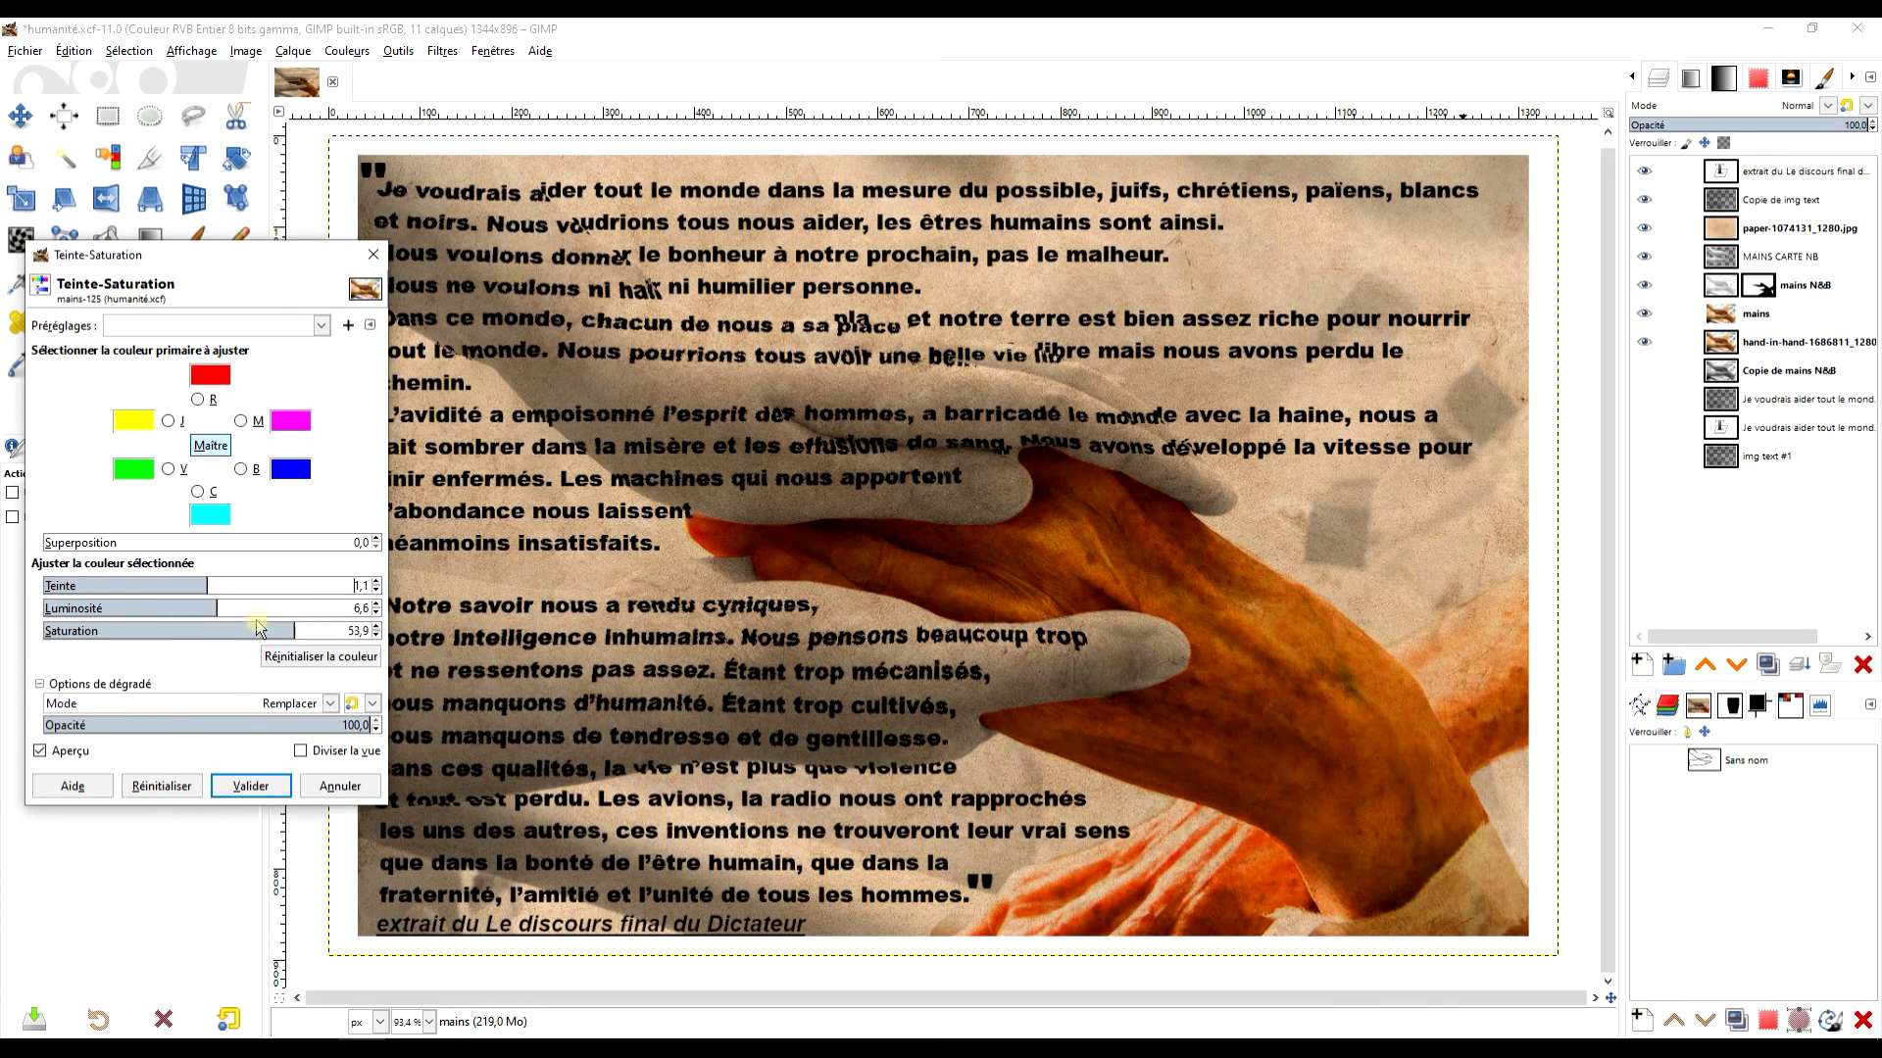
click(252, 782)
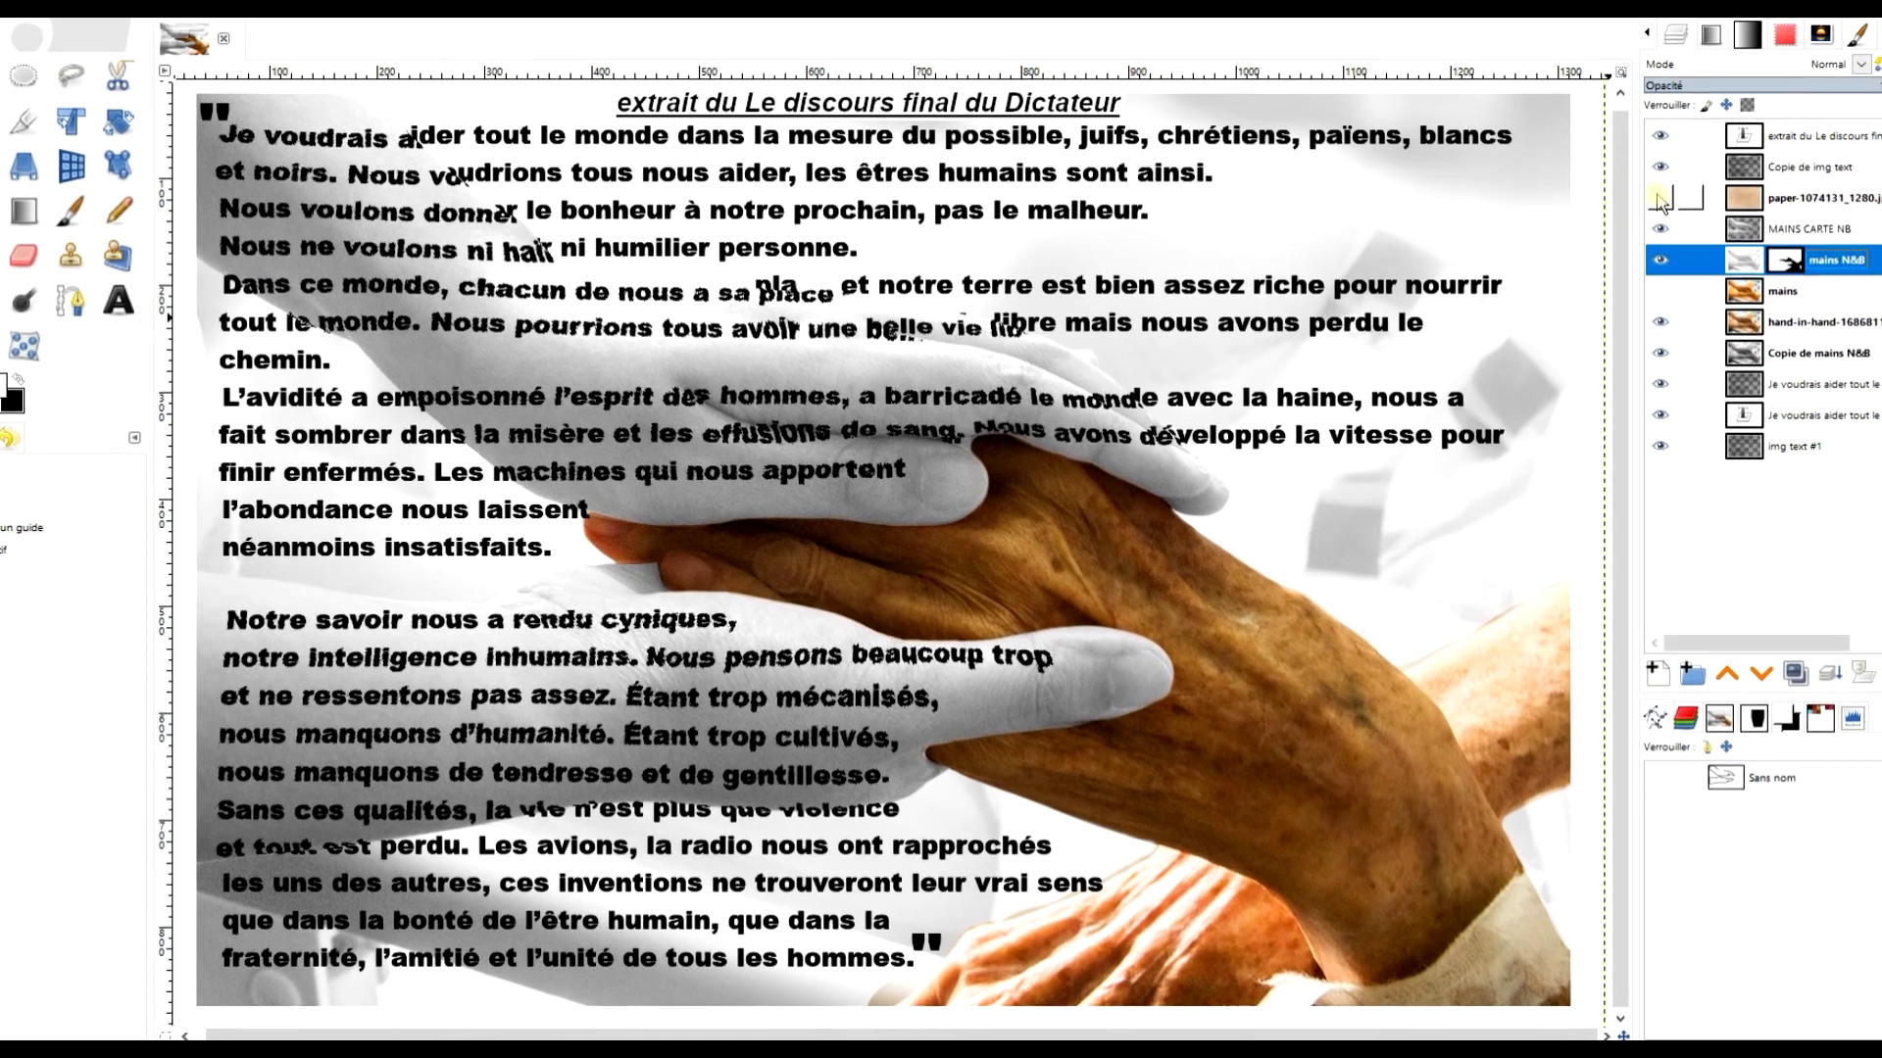
- Compare the montage with and without the paper texture by toggling the paper layer's visibility, leaving it hidden
click(1659, 199)
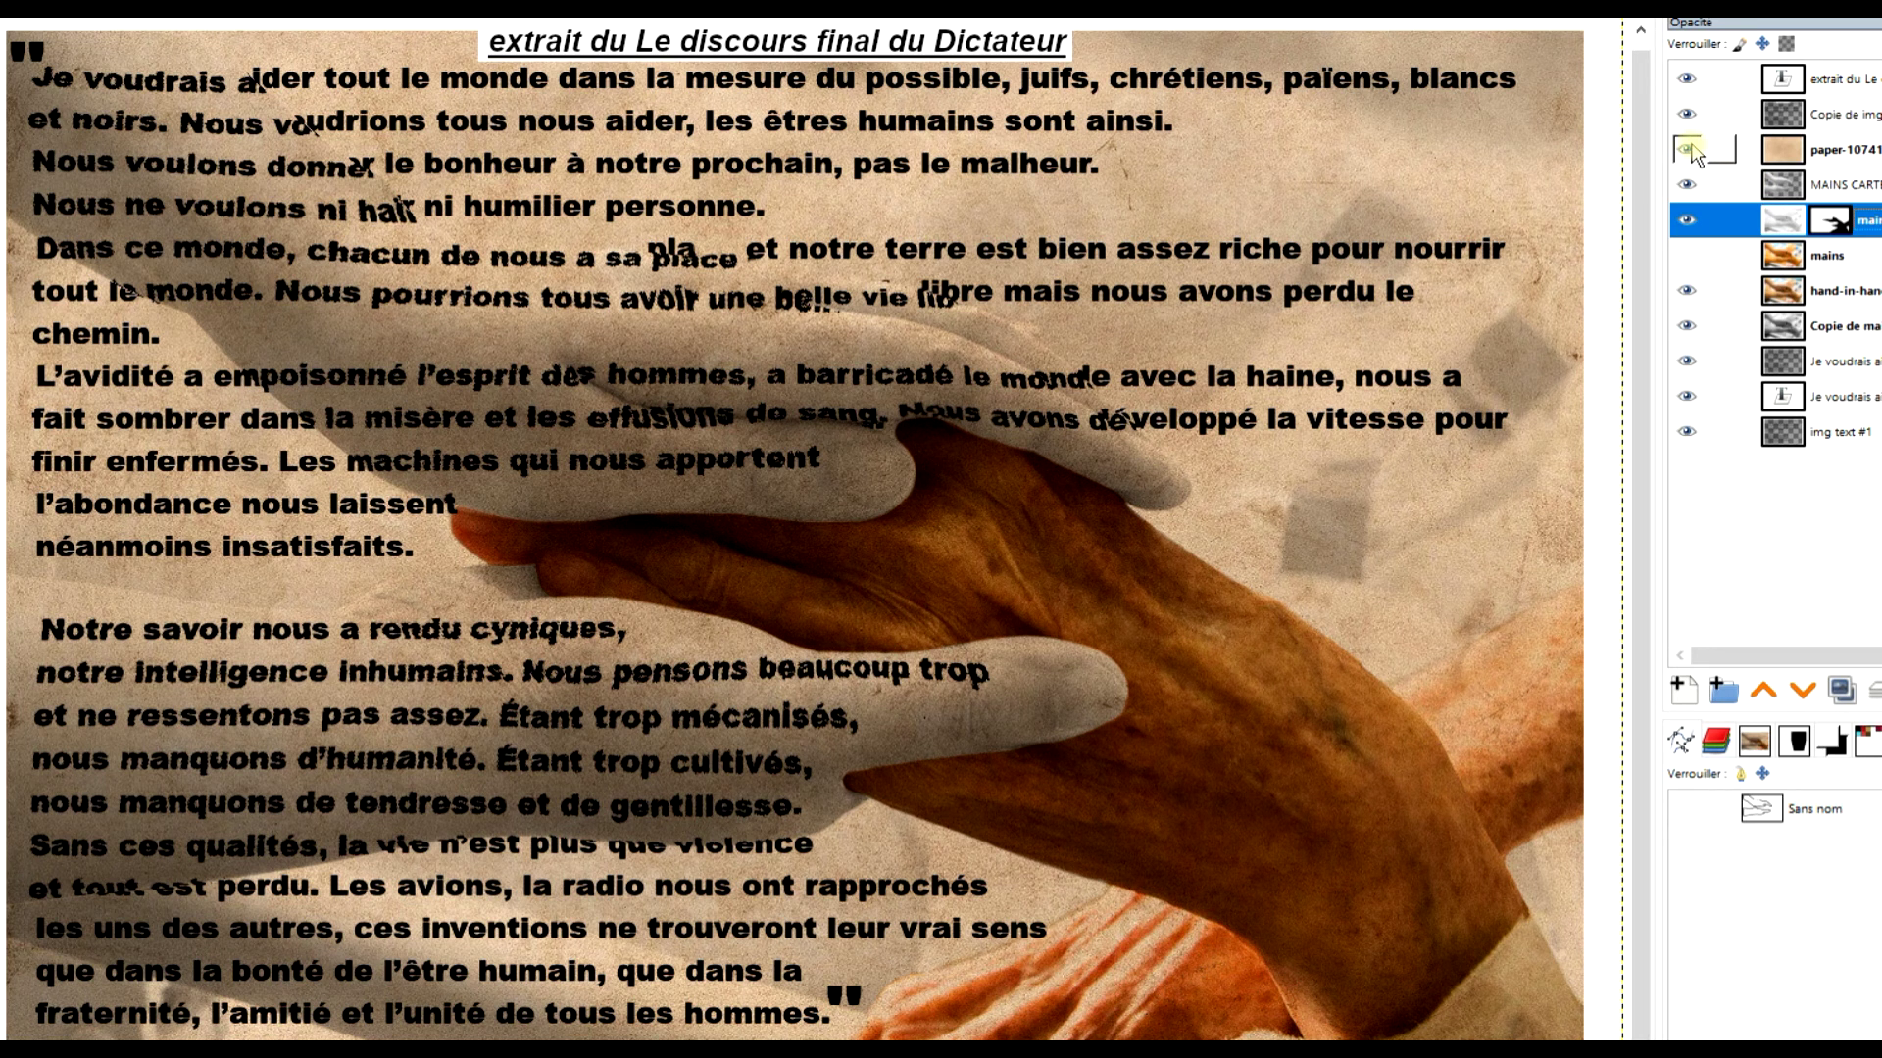
click(1691, 150)
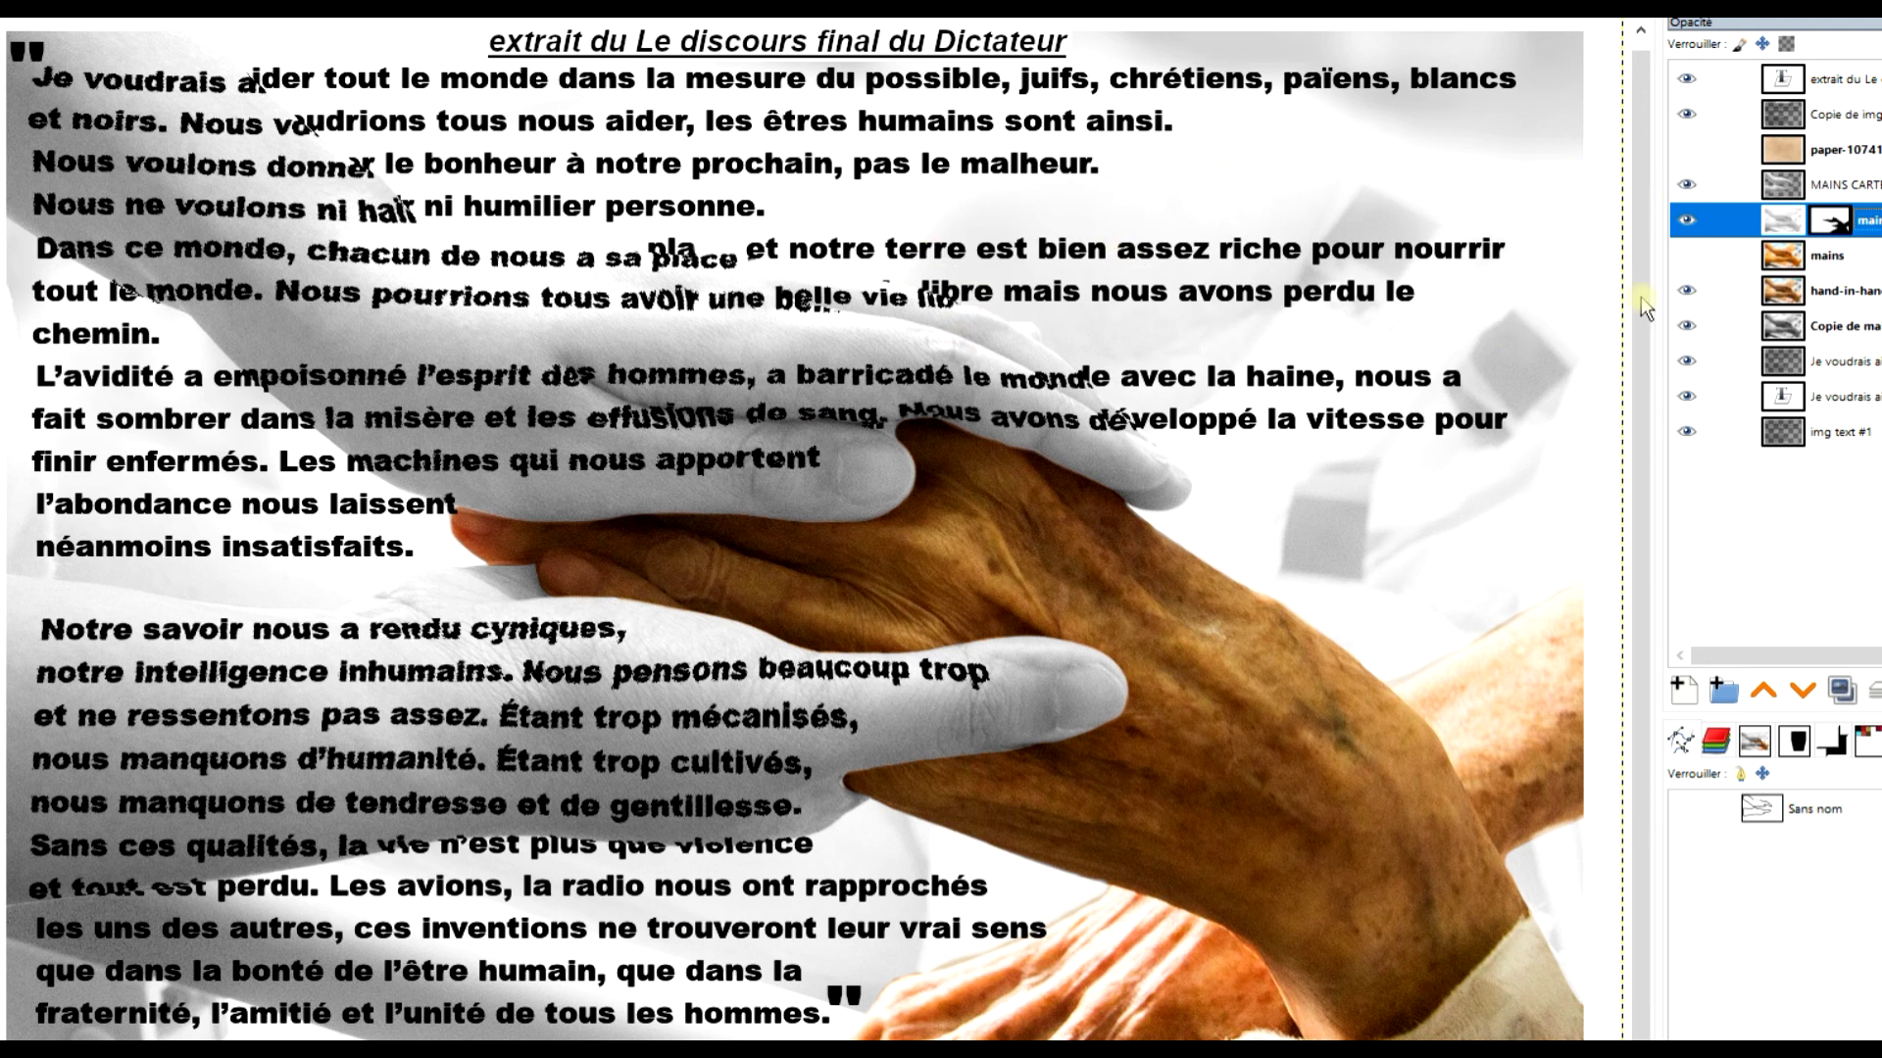
click(1692, 150)
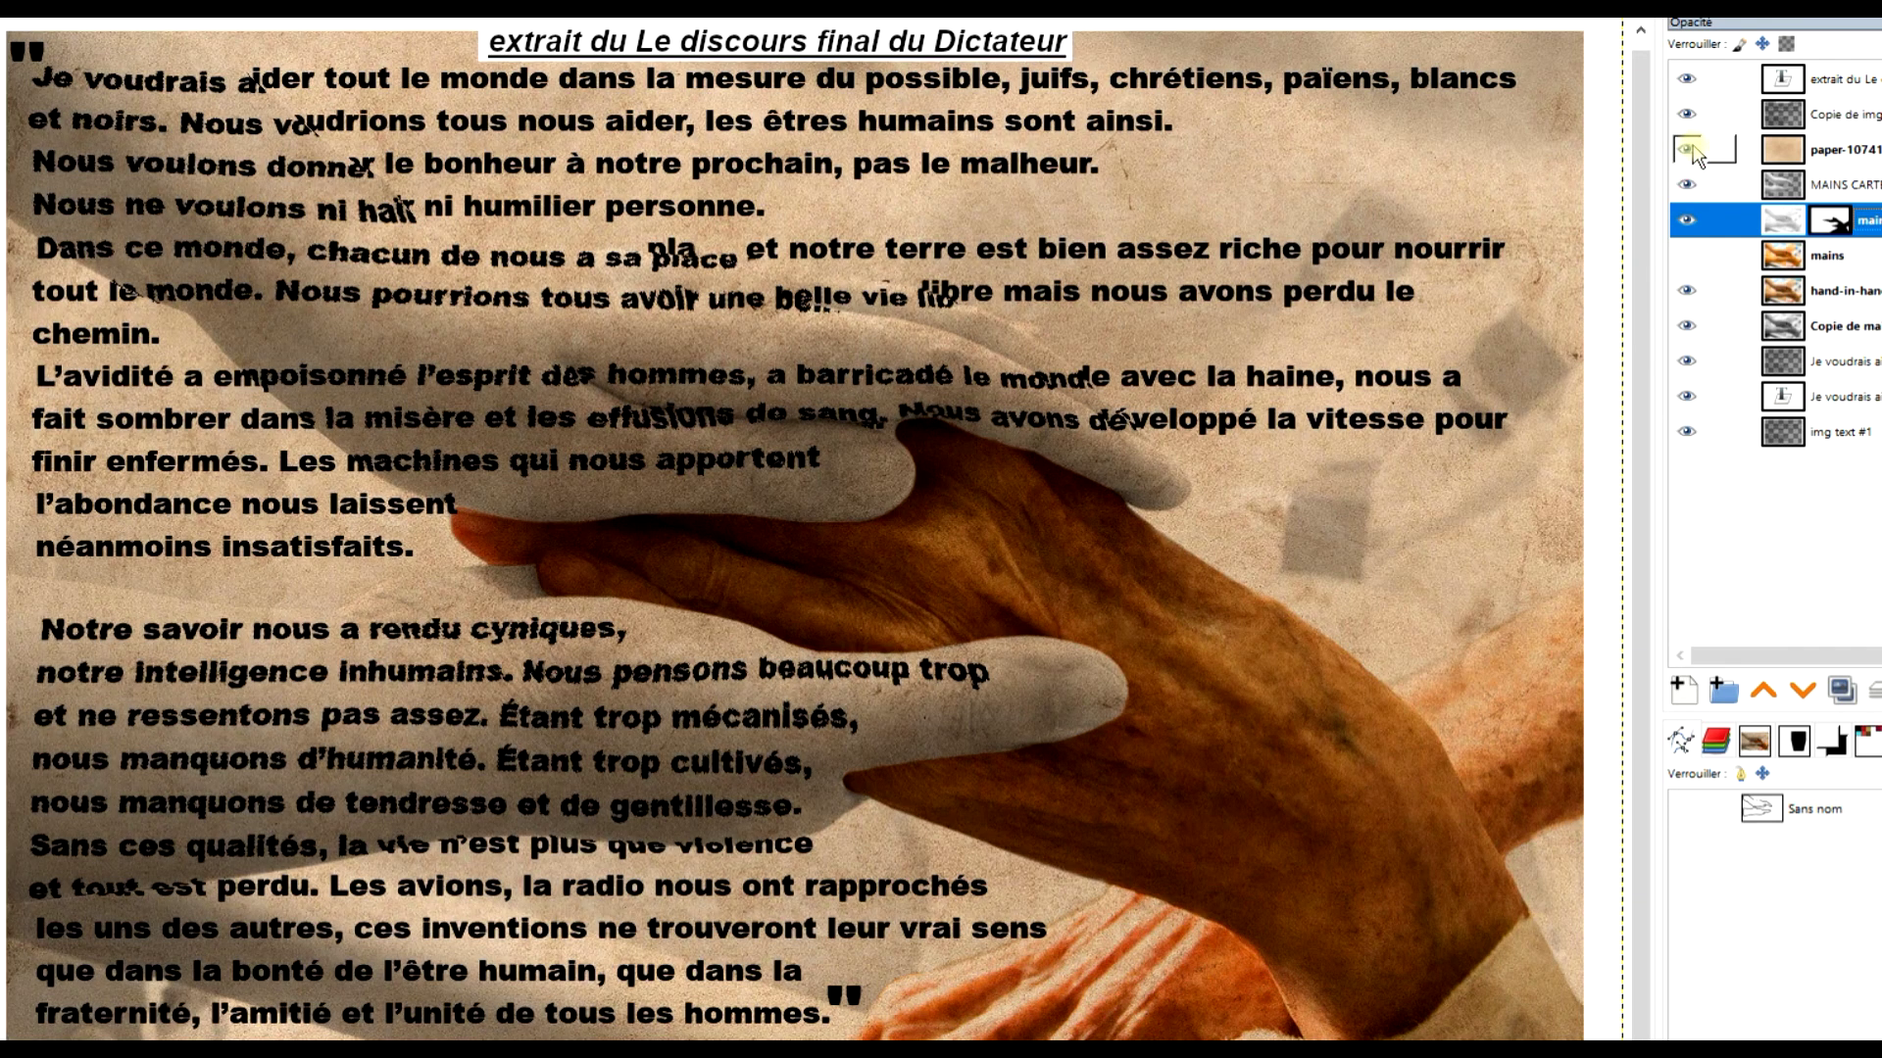
click(1692, 150)
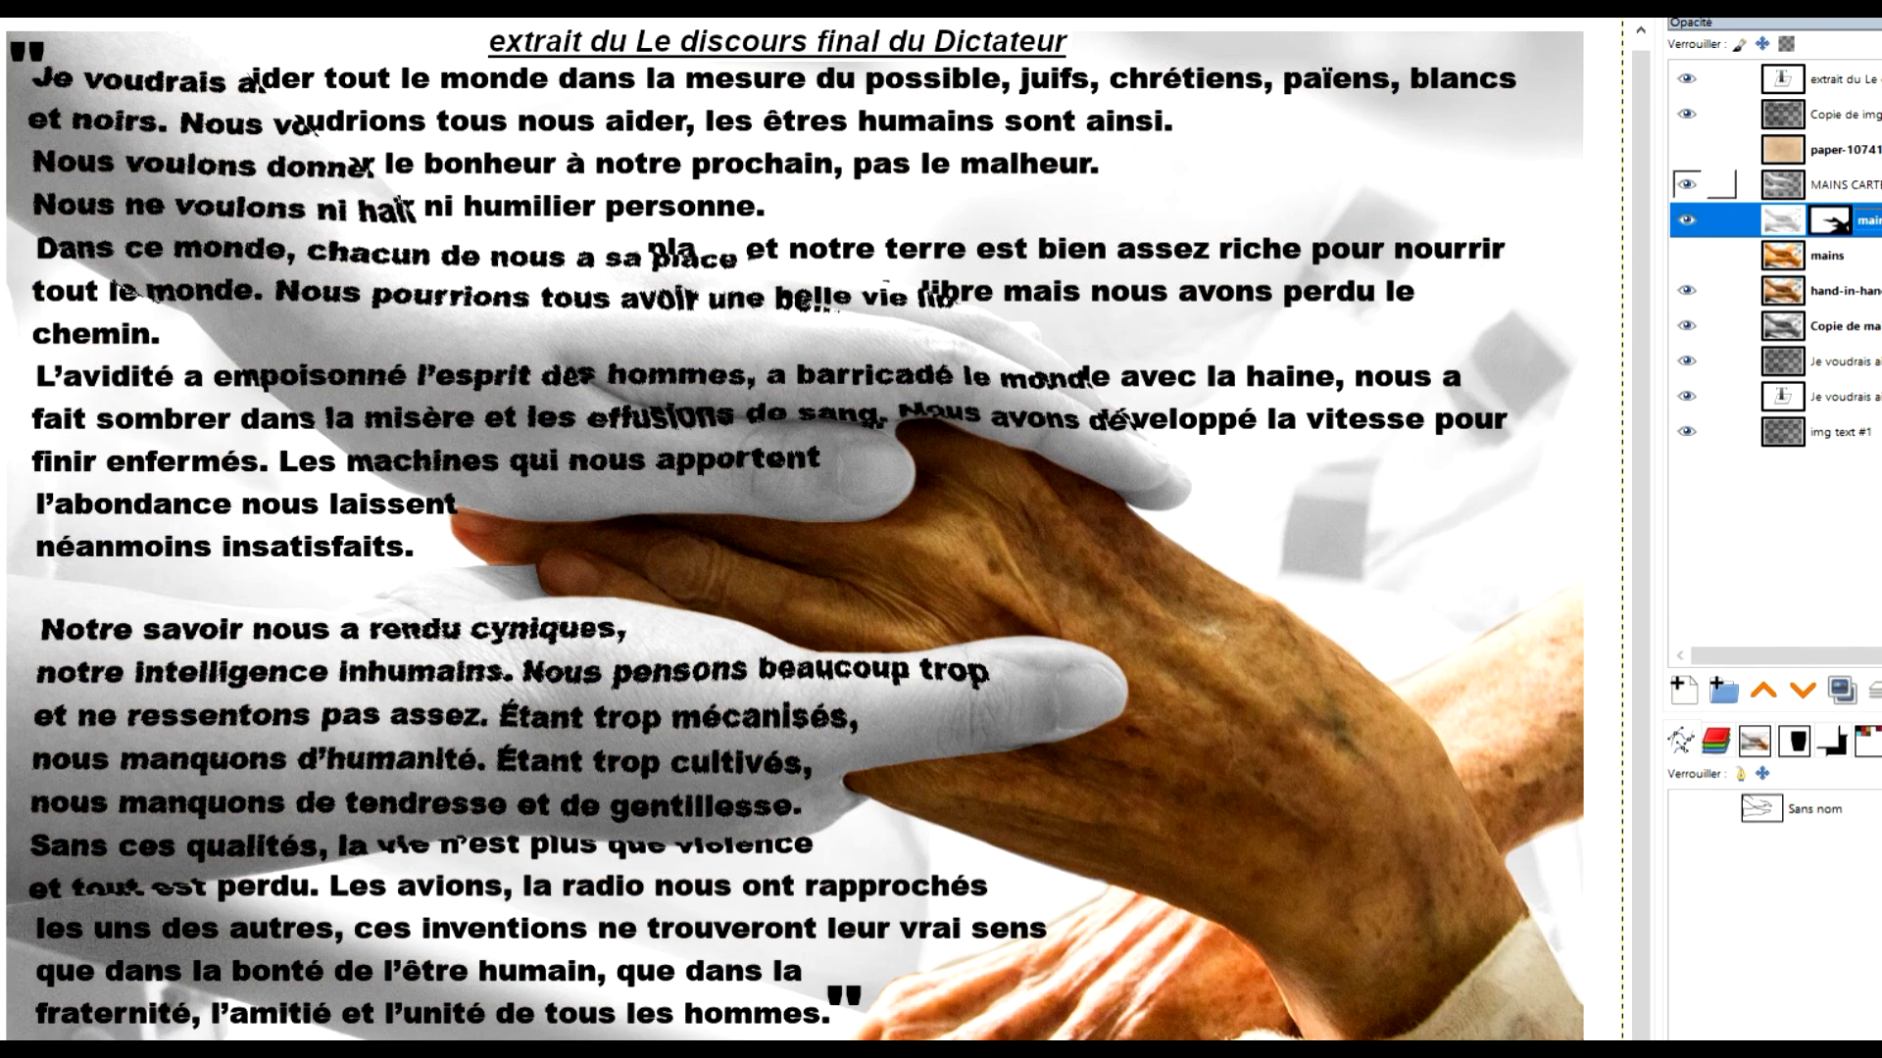